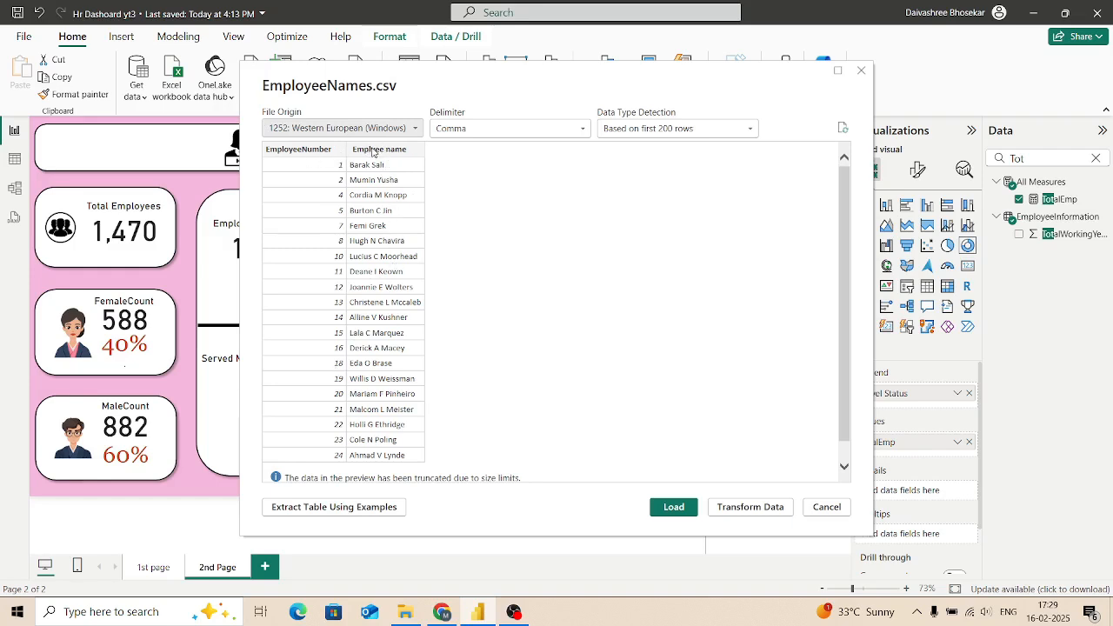
Step: Open EmployeeNames.csv for data transformation and rename its "Emplyee name" column to "Employee Name"
{"action": "left_click", "coordinate": [739, 513]}
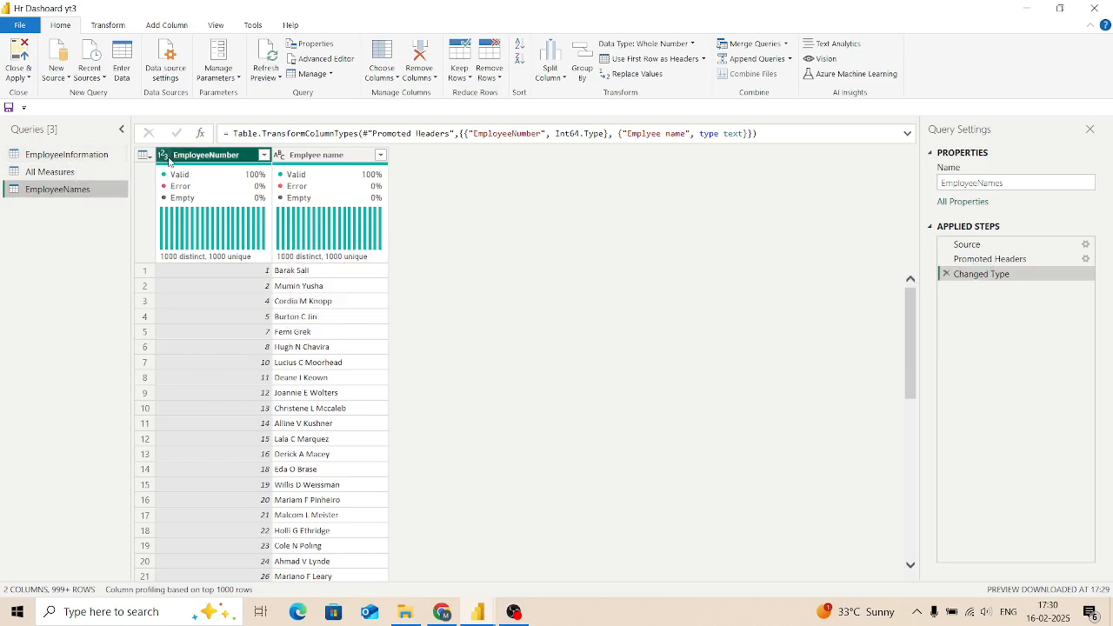
{"action": "double_click", "coordinate": [358, 155]}
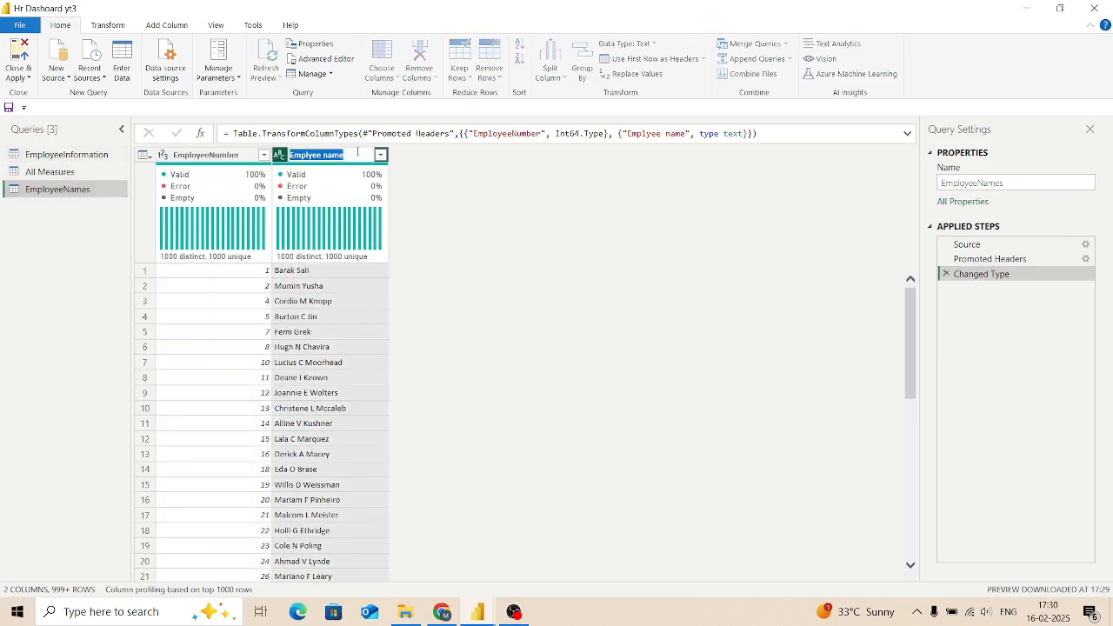
{"action": "key", "text": "BackSpace"}
{"action": "type", "text": "Employee Name"}
{"action": "key", "text": "Return"}
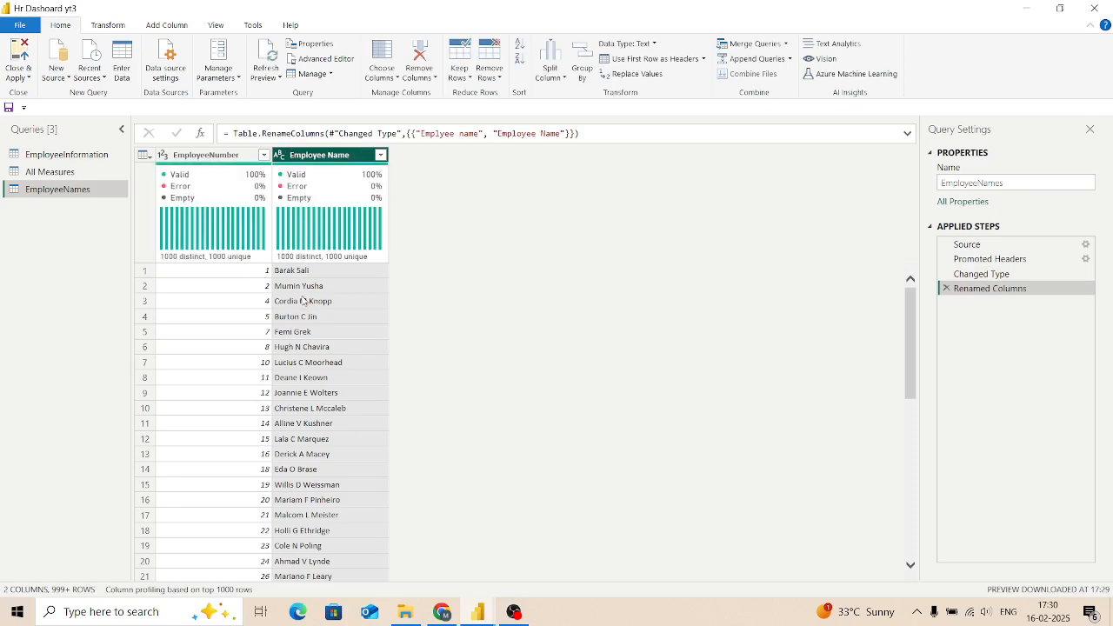
{"action": "scroll", "coordinate": [323, 547], "scroll_direction": "down", "scroll_amount": 2}
{"action": "scroll", "coordinate": [315, 550], "scroll_direction": "up", "scroll_amount": 2}
{"action": "scroll", "coordinate": [315, 550], "scroll_direction": "down", "scroll_amount": 2}
{"action": "scroll", "coordinate": [348, 435], "scroll_direction": "up", "scroll_amount": 2}
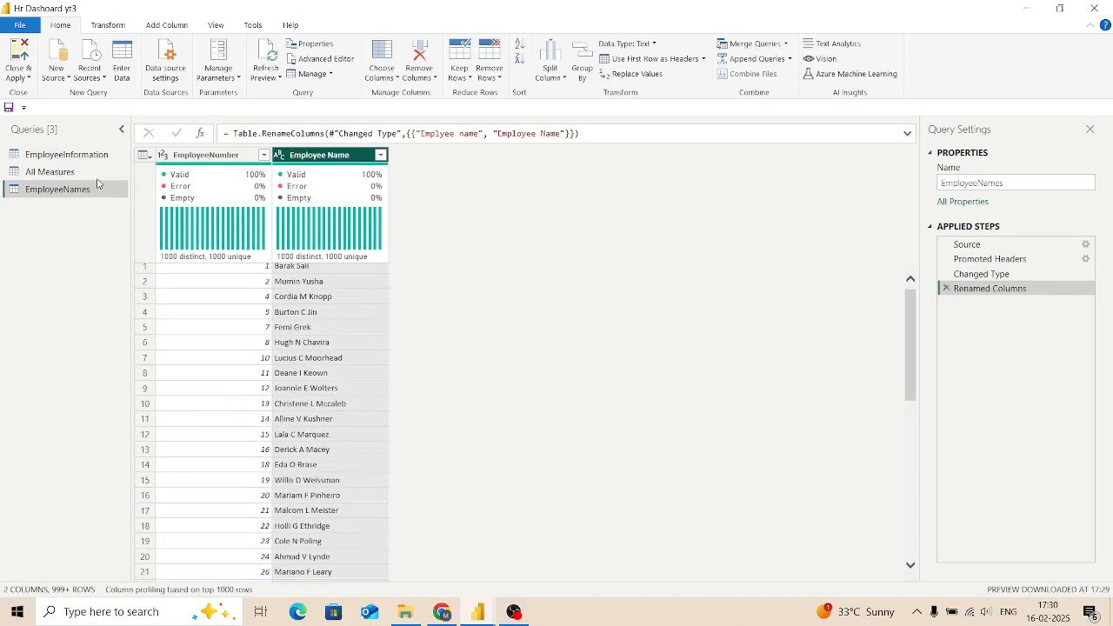
Step: Merge the EmployeeInformation query with EmployeeNames, matching both tables on EmployeeNumber with a Left Outer join
{"action": "left_click", "coordinate": [90, 154]}
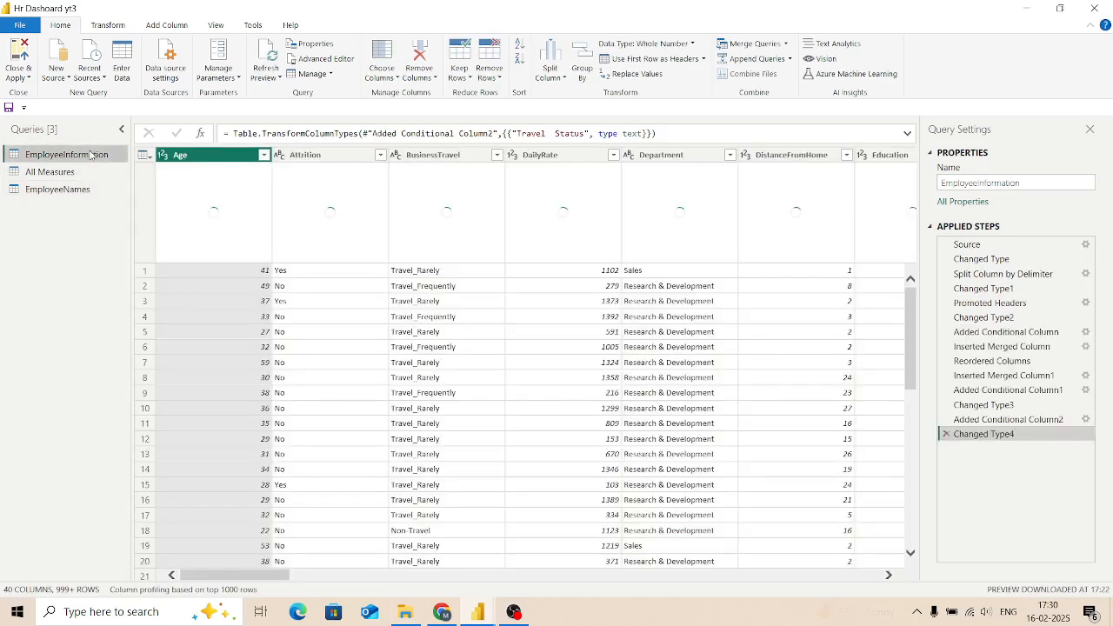
{"action": "left_click", "coordinate": [748, 43]}
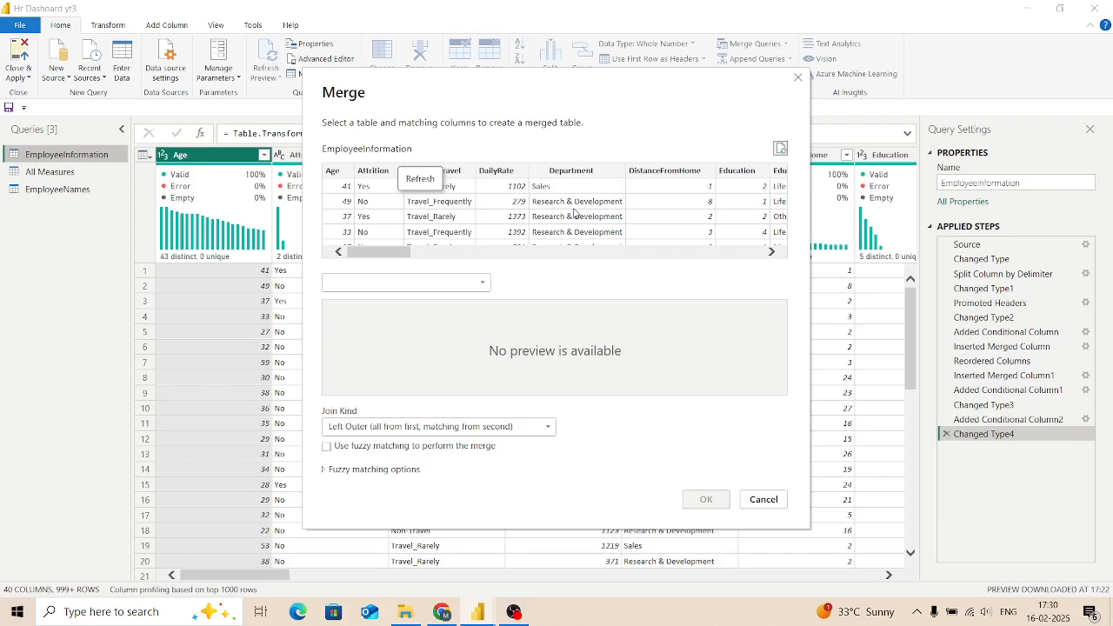
{"action": "left_click", "coordinate": [477, 283]}
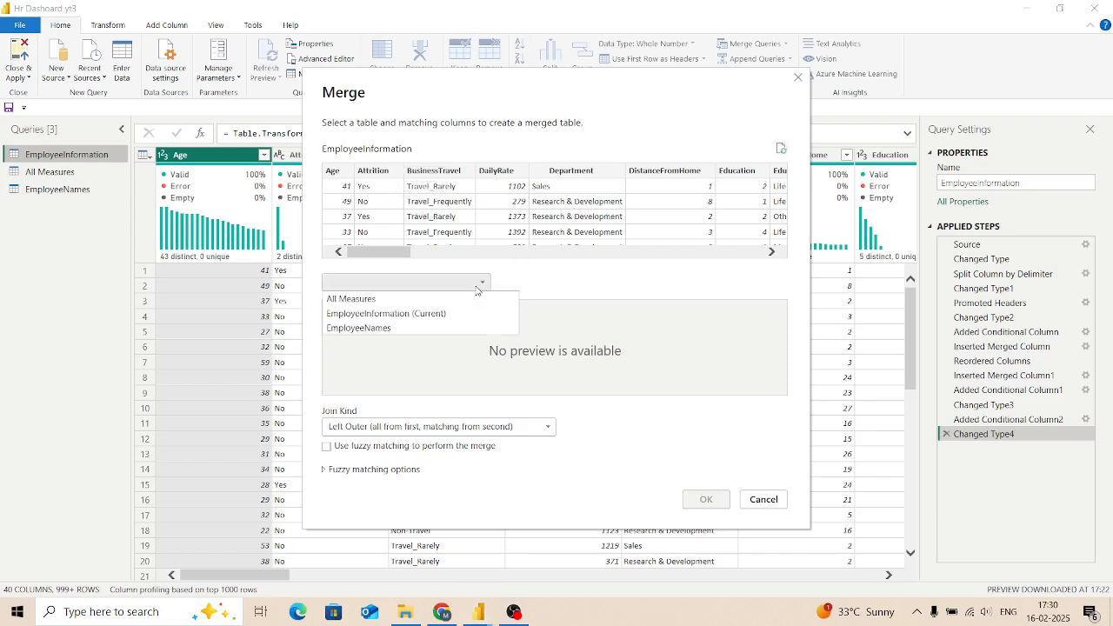
{"action": "left_click", "coordinate": [425, 327]}
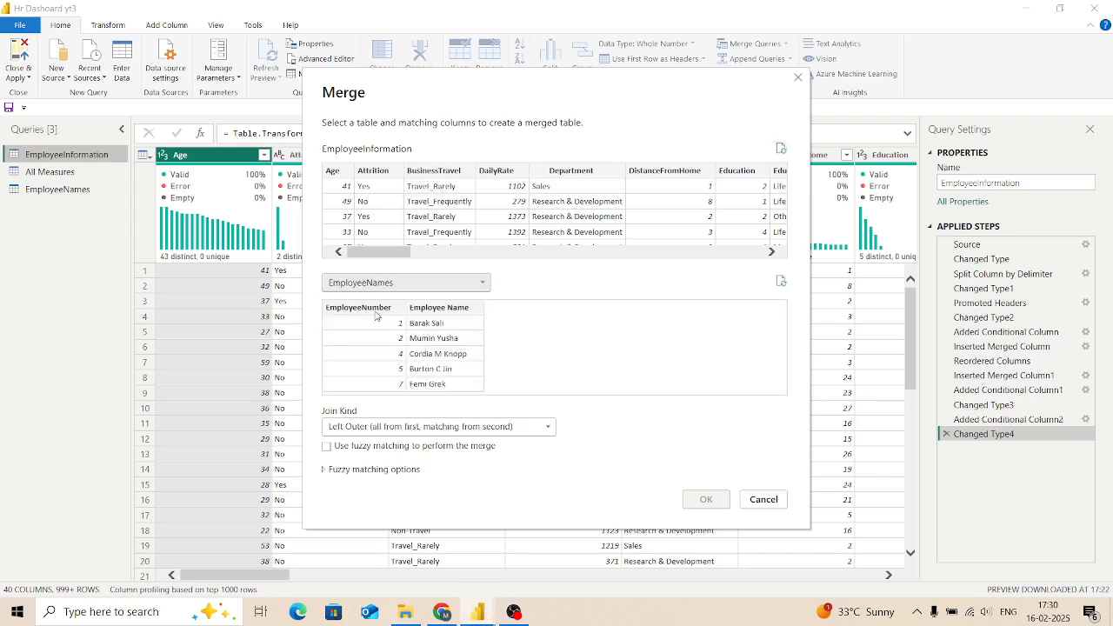
{"action": "scroll", "coordinate": [610, 178], "scroll_direction": "right", "scroll_amount": 5}
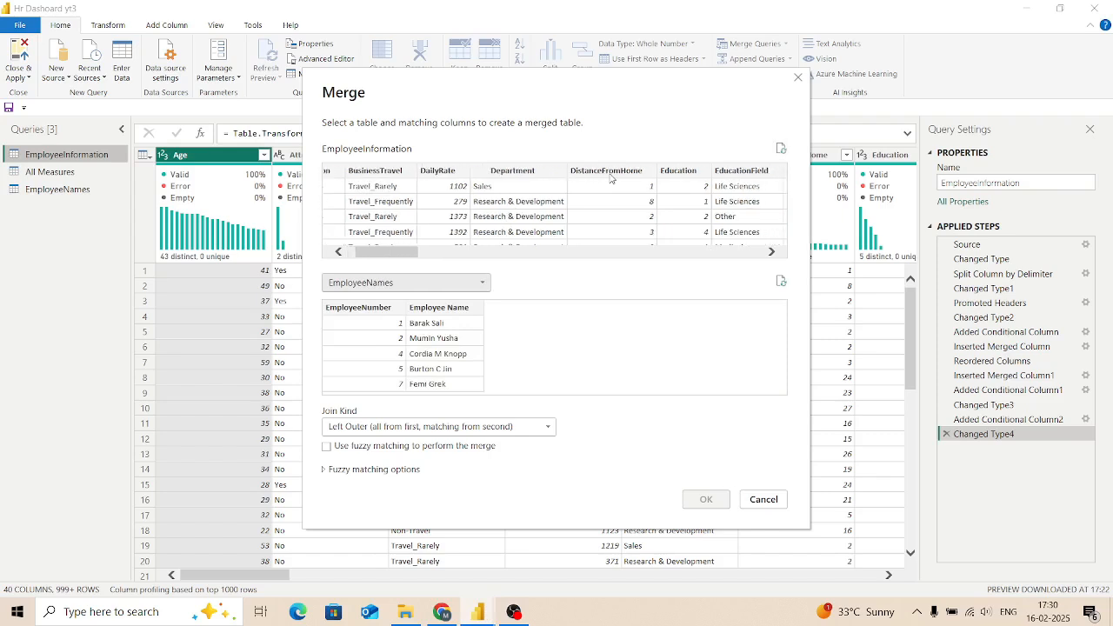
{"action": "scroll", "coordinate": [610, 178], "scroll_direction": "right", "scroll_amount": 3}
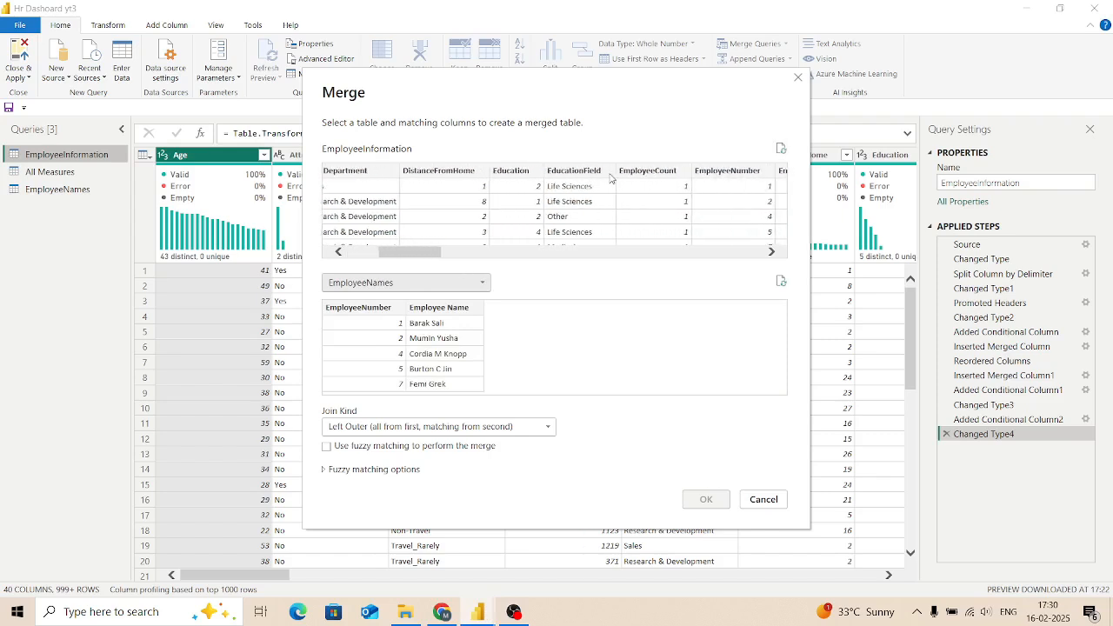
{"action": "left_click", "coordinate": [666, 175]}
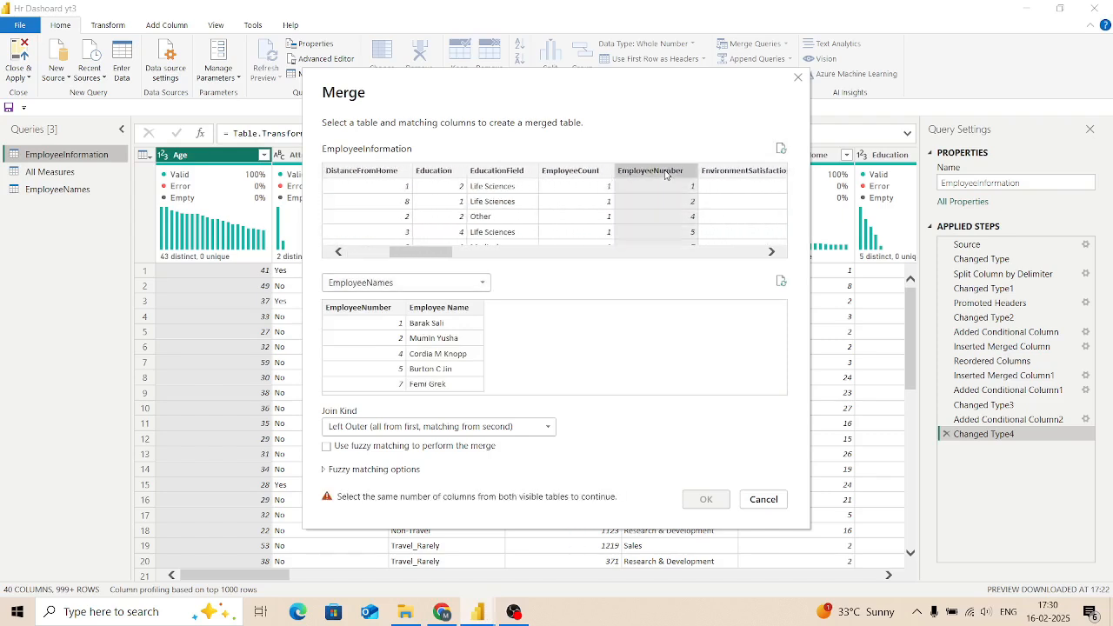
{"action": "left_click", "coordinate": [355, 311]}
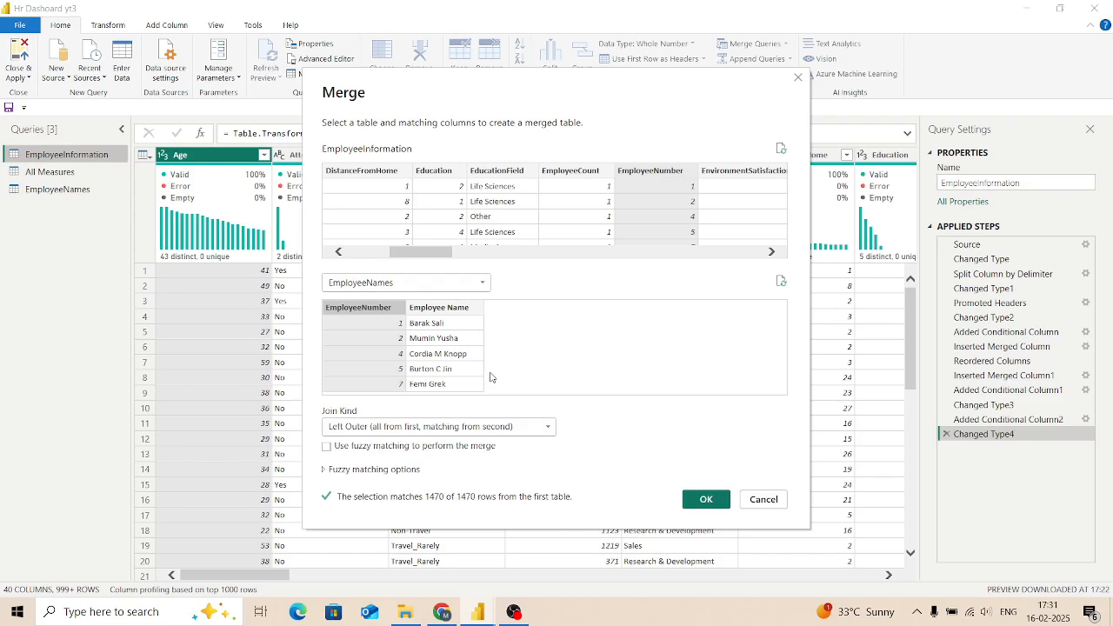
{"action": "left_click", "coordinate": [704, 499]}
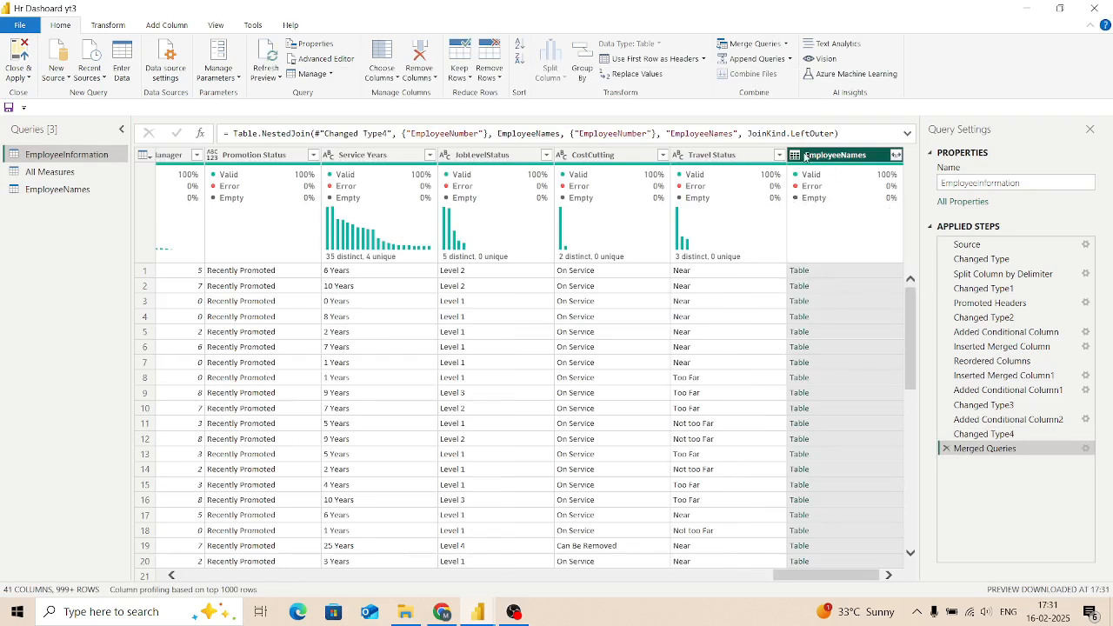
Step: Expand the merged EmployeeNames column to include only Employee Name, leaving EmployeeNumber out
{"action": "left_click", "coordinate": [896, 156]}
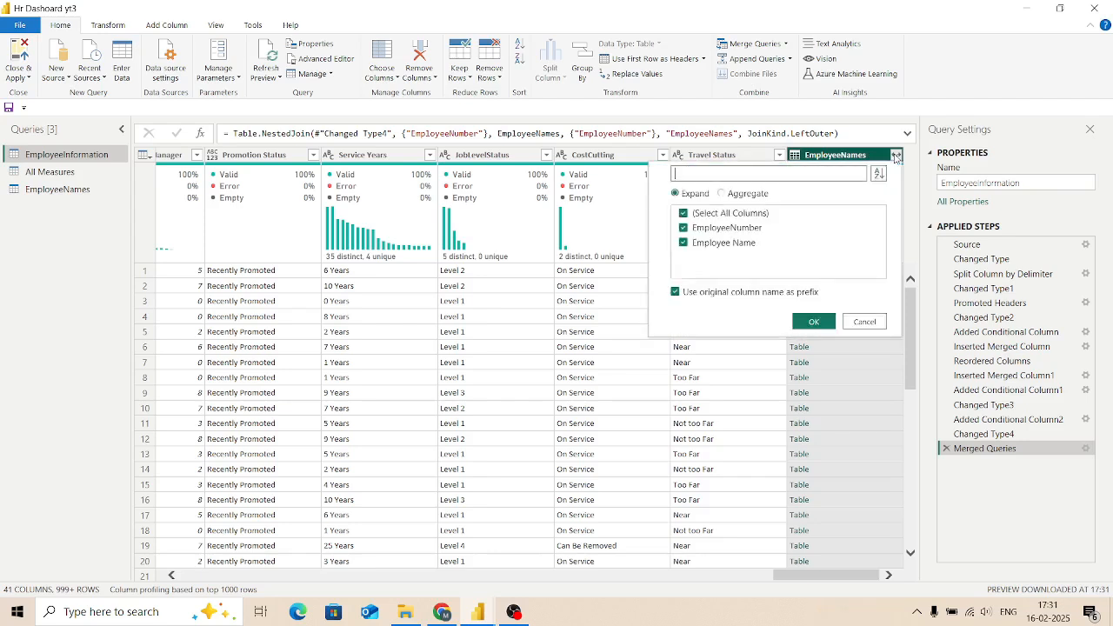
{"action": "left_click", "coordinate": [684, 229]}
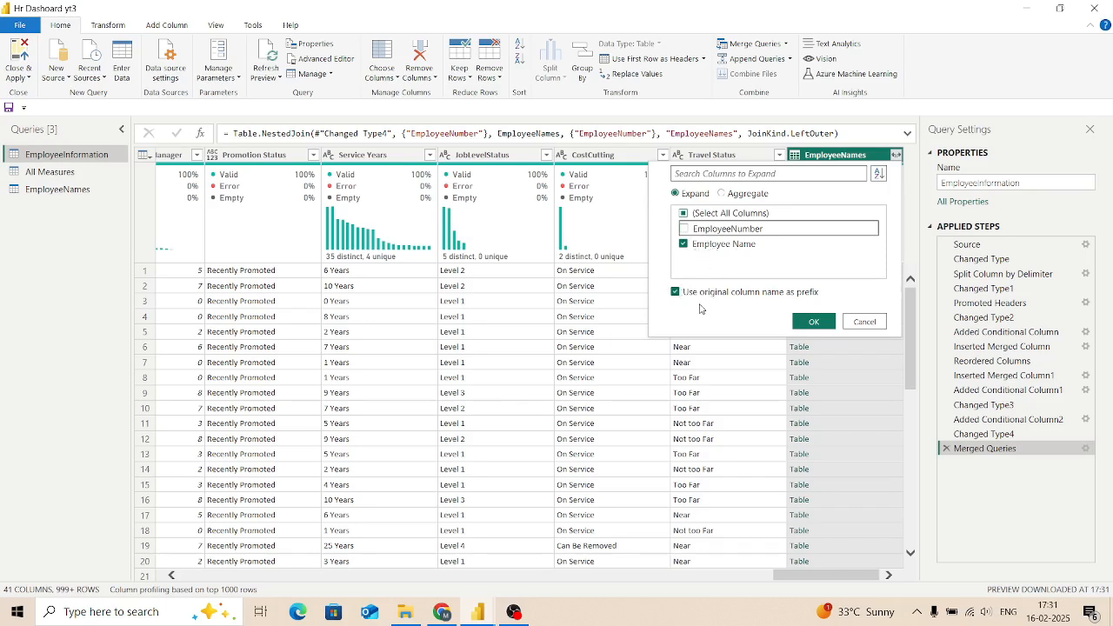
{"action": "left_click", "coordinate": [807, 322]}
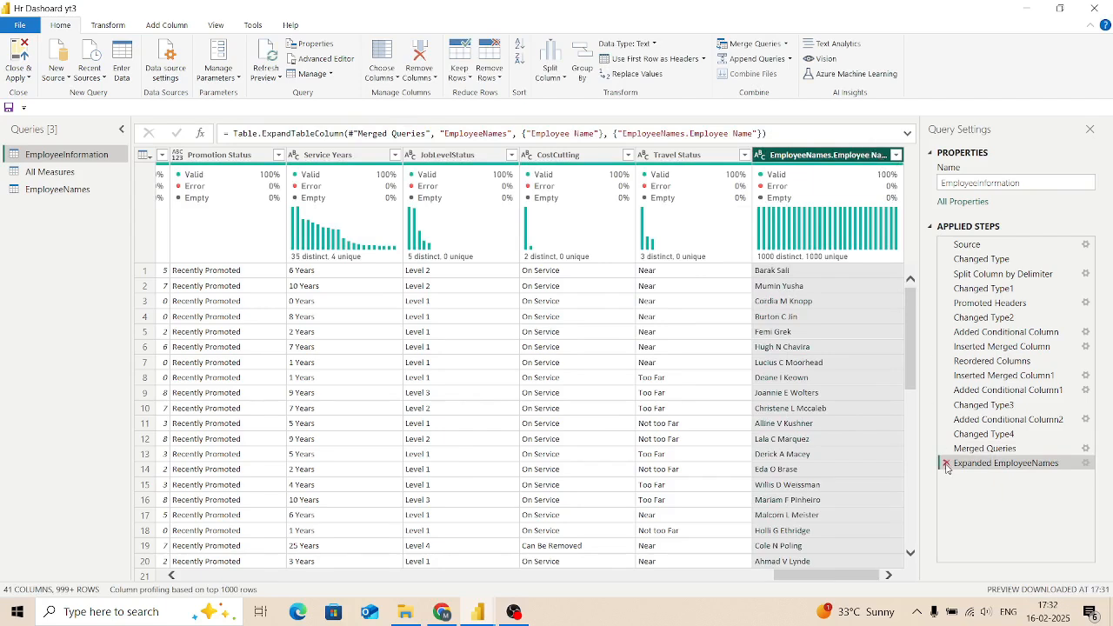
Step: Rename the expanded name column to EmployeeName and apply the query changes to the report
{"action": "double_click", "coordinate": [852, 155]}
{"action": "key", "text": "BackSpace"}
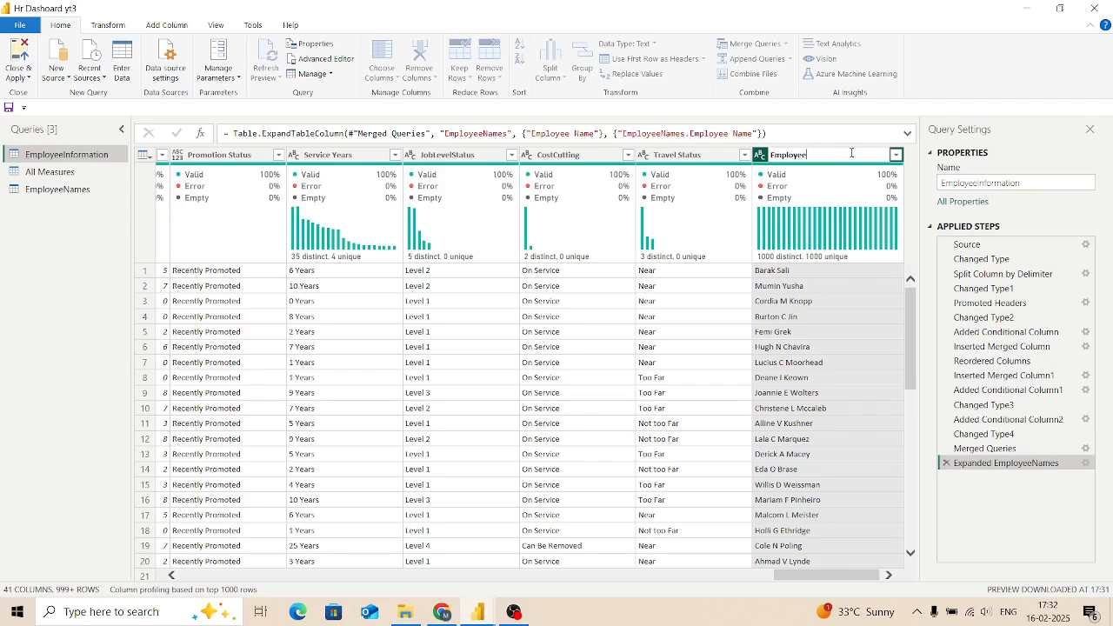
{"action": "key", "text": "Return"}
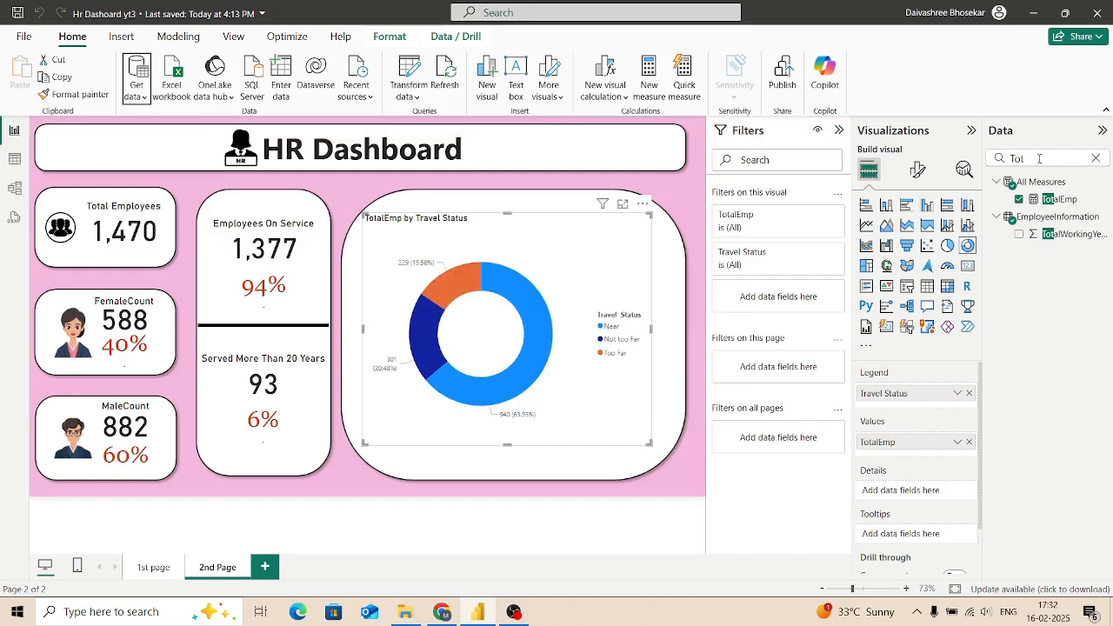
Step: Search the data fields for "Empl" to find the employee name field
{"action": "key", "text": "BackSpace"}
{"action": "key", "text": "BackSpace"}
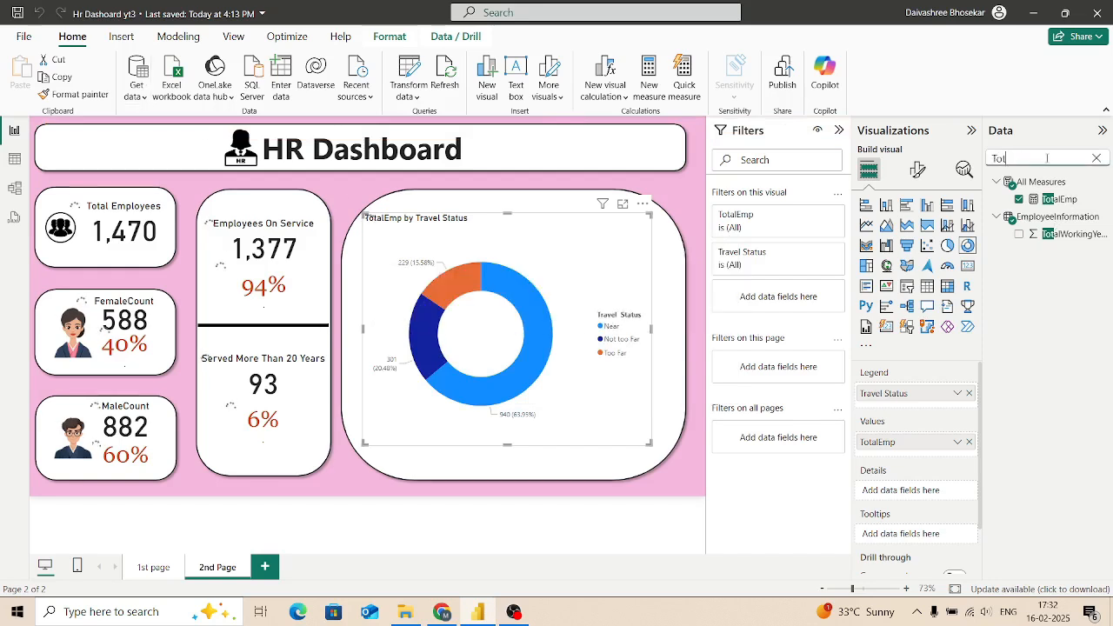
{"action": "key", "text": "BackSpace"}
{"action": "type", "text": "Emplyee"}
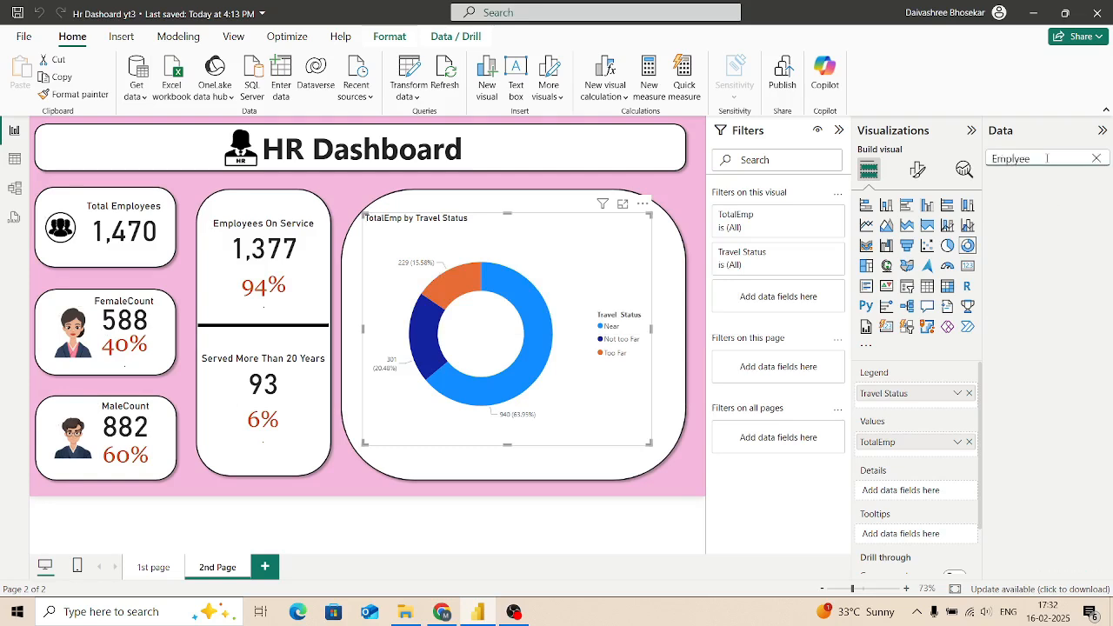
{"action": "key", "text": "BackSpace"}
{"action": "key", "text": "BackSpace"}
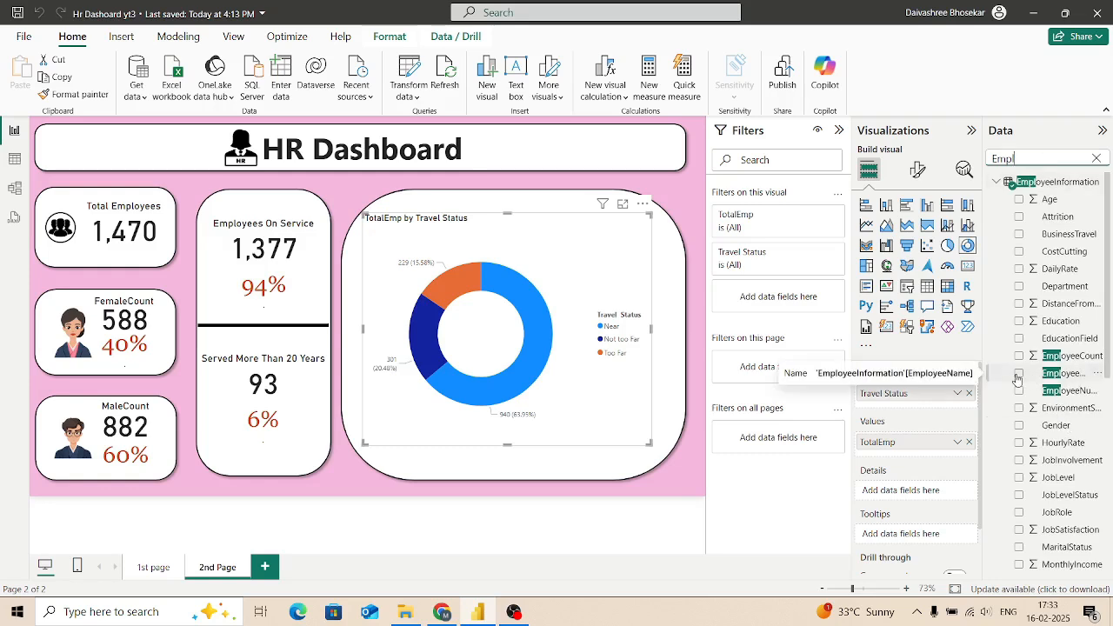
Step: Try EmployeeName as a tooltip field on the Travel Status donut chart, then remove it from the tooltips
{"action": "left_click_drag", "start_coordinate": [1039, 380], "coordinate": [904, 533]}
{"action": "mouse_move", "coordinate": [553, 330]}
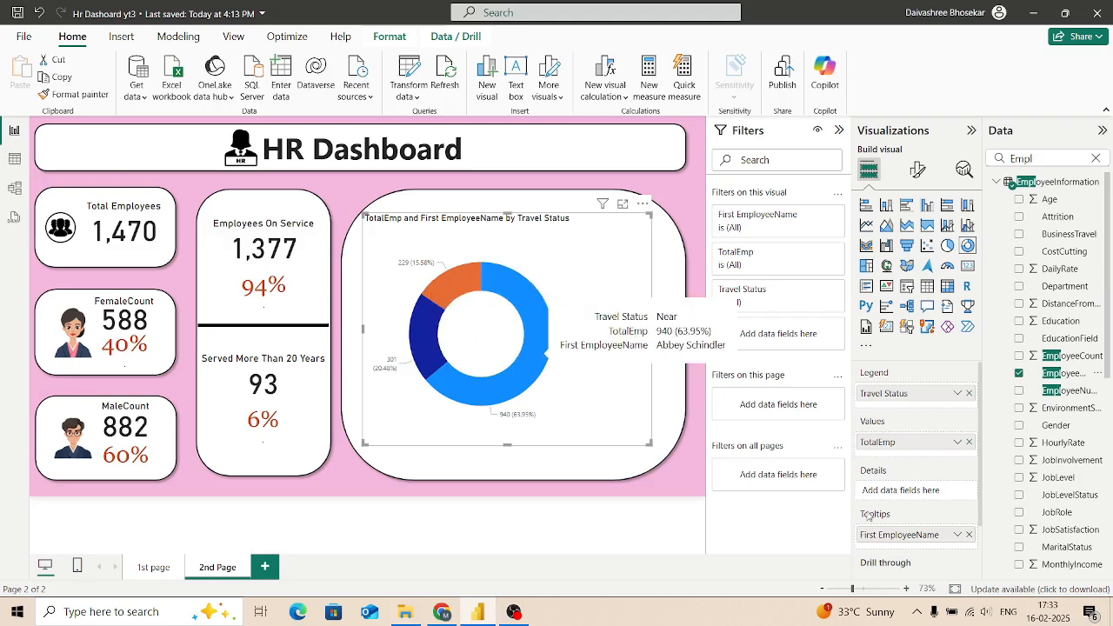
{"action": "left_click", "coordinate": [970, 534]}
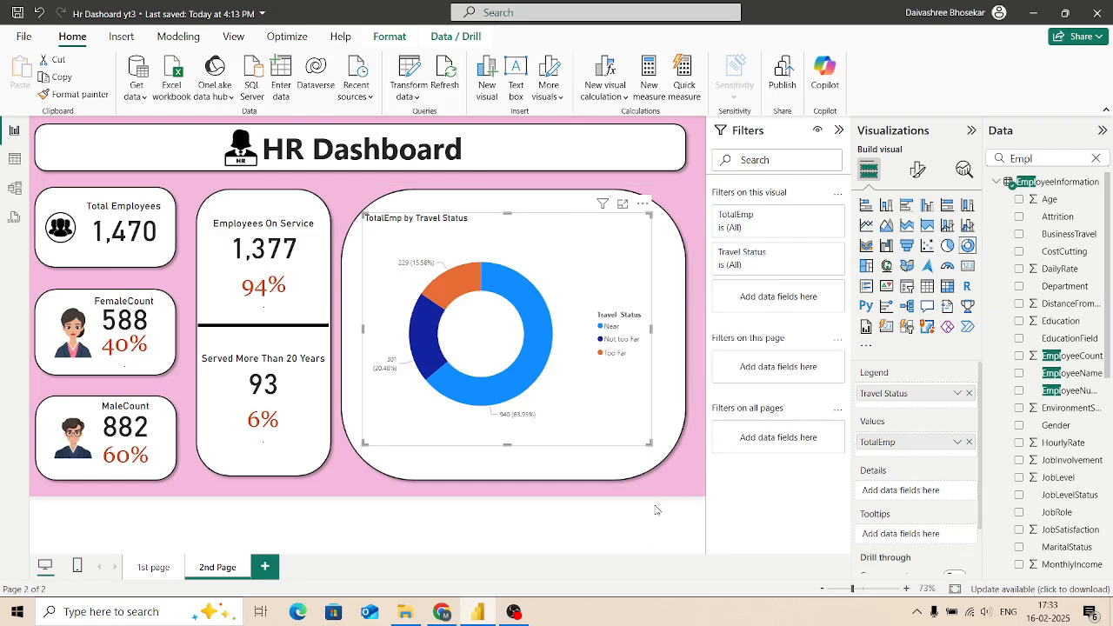
Step: Enlarge the Travel Status donut chart slightly, and shift its rounded background shape and the chart down and to the right
{"action": "left_click_drag", "start_coordinate": [651, 443], "coordinate": [656, 449]}
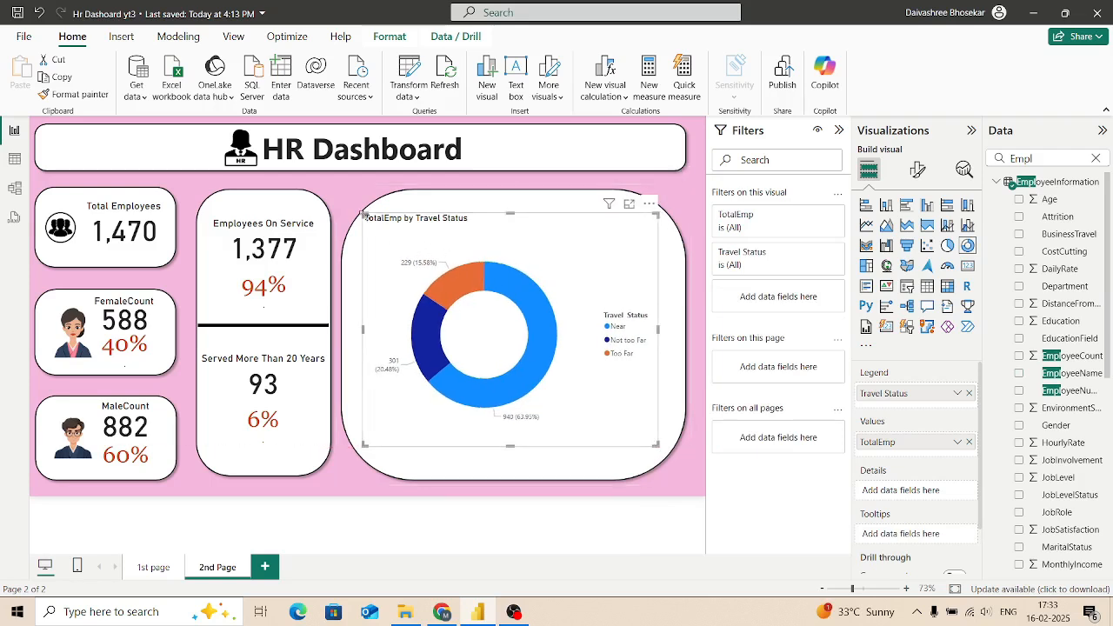
{"action": "left_click", "coordinate": [427, 259]}
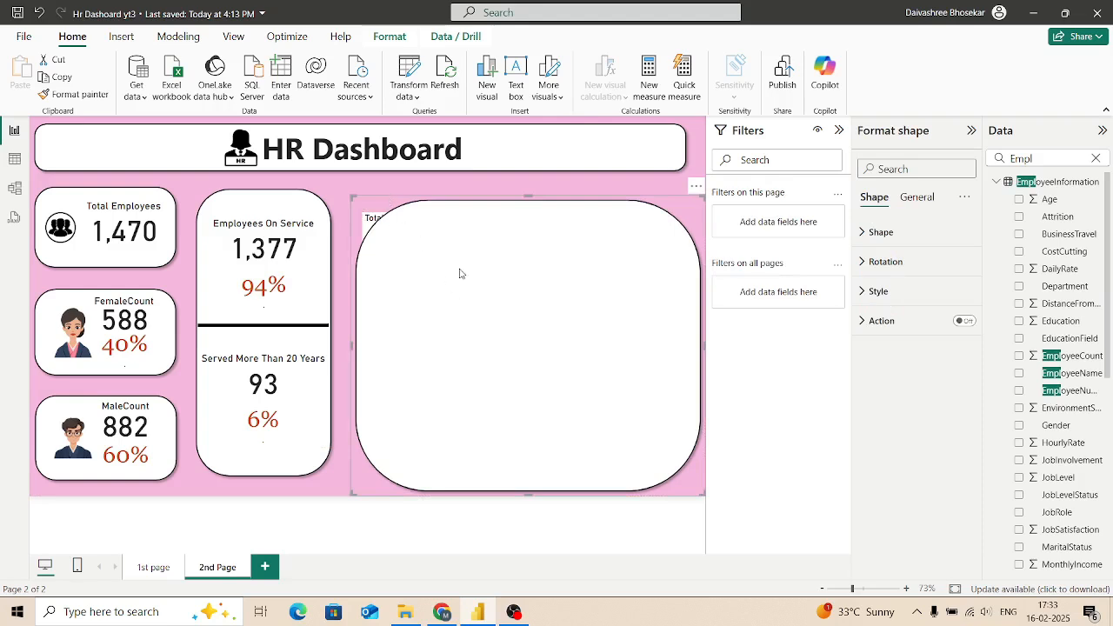
{"action": "left_click", "coordinate": [591, 174]}
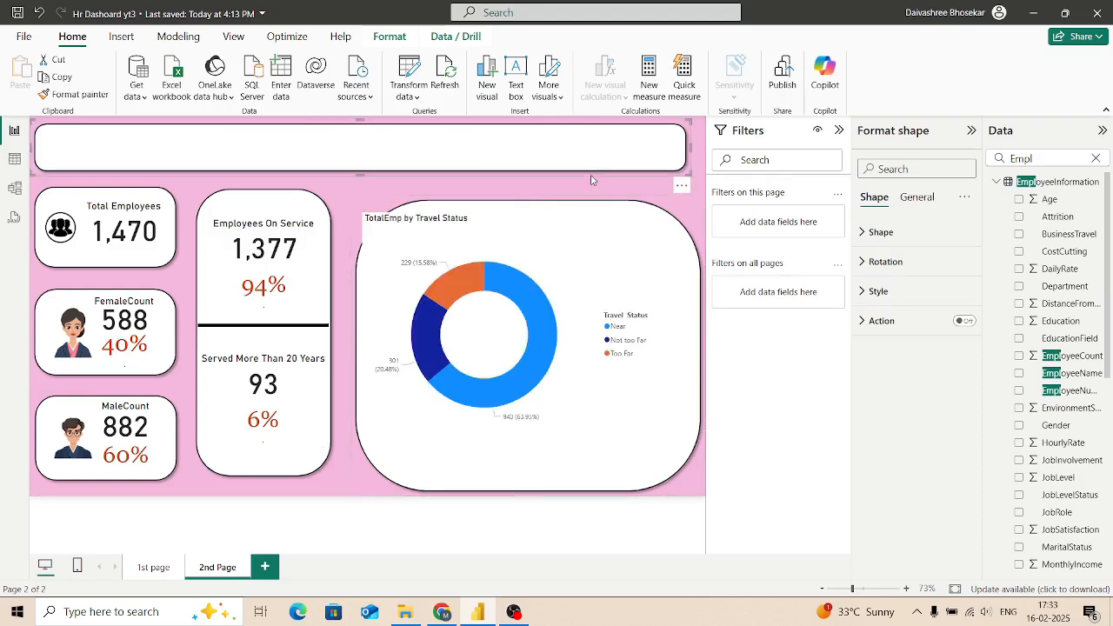
{"action": "left_click_drag", "start_coordinate": [534, 321], "coordinate": [539, 323]}
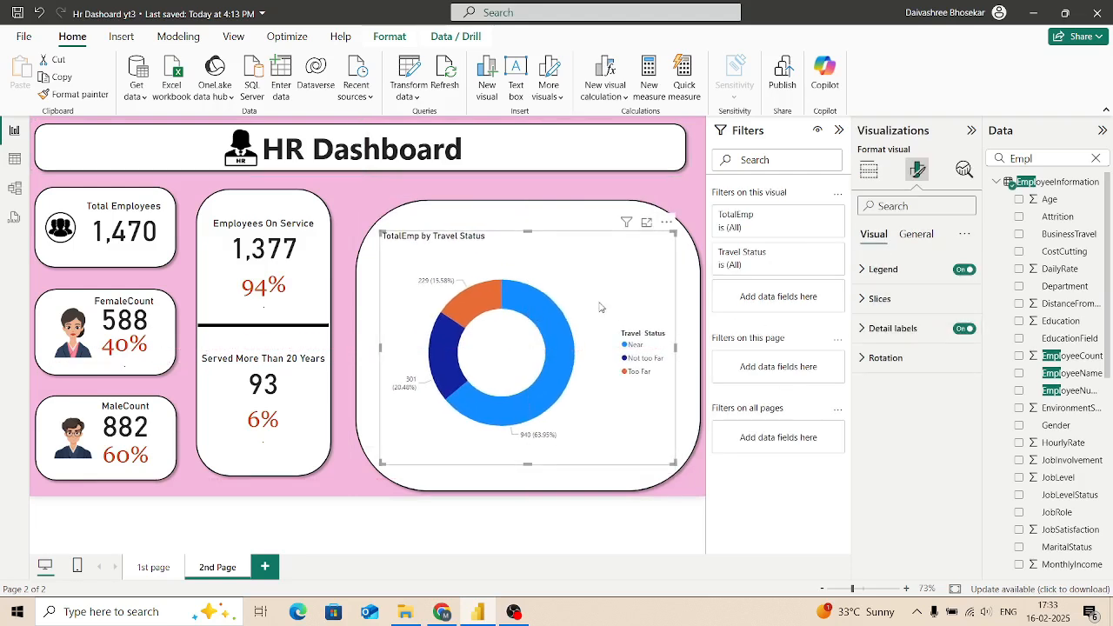
Step: Set the donut chart's legend position to Top center
{"action": "left_click", "coordinate": [867, 267]}
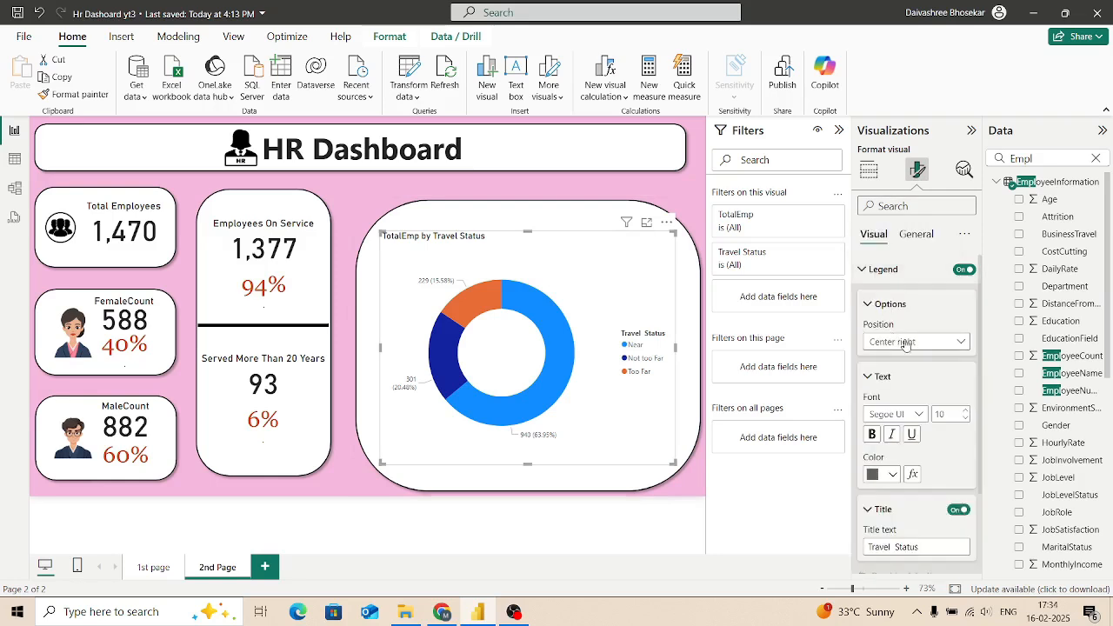
{"action": "left_click", "coordinate": [962, 345]}
{"action": "left_click", "coordinate": [890, 376]}
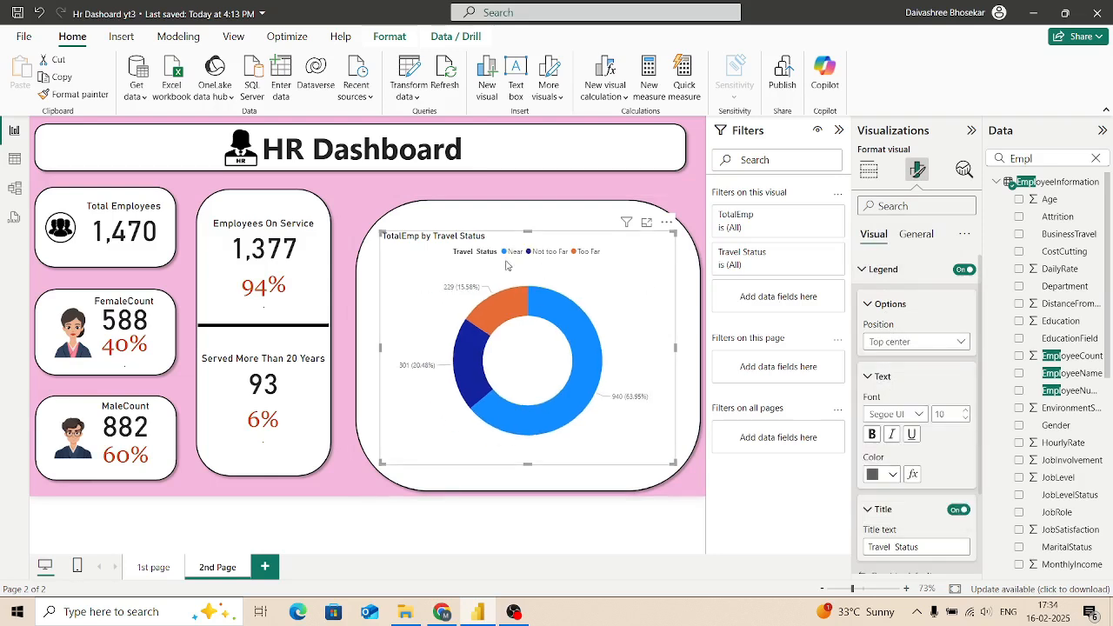
Step: Make the donut chart's legend text black and bold
{"action": "left_click", "coordinate": [894, 481]}
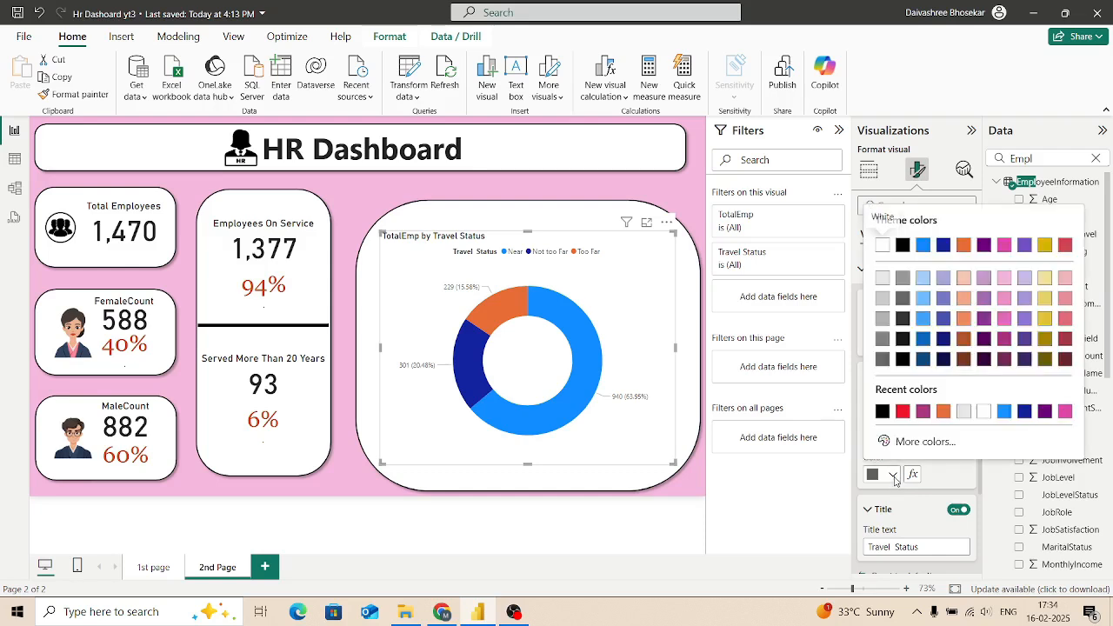
{"action": "left_click", "coordinate": [882, 411]}
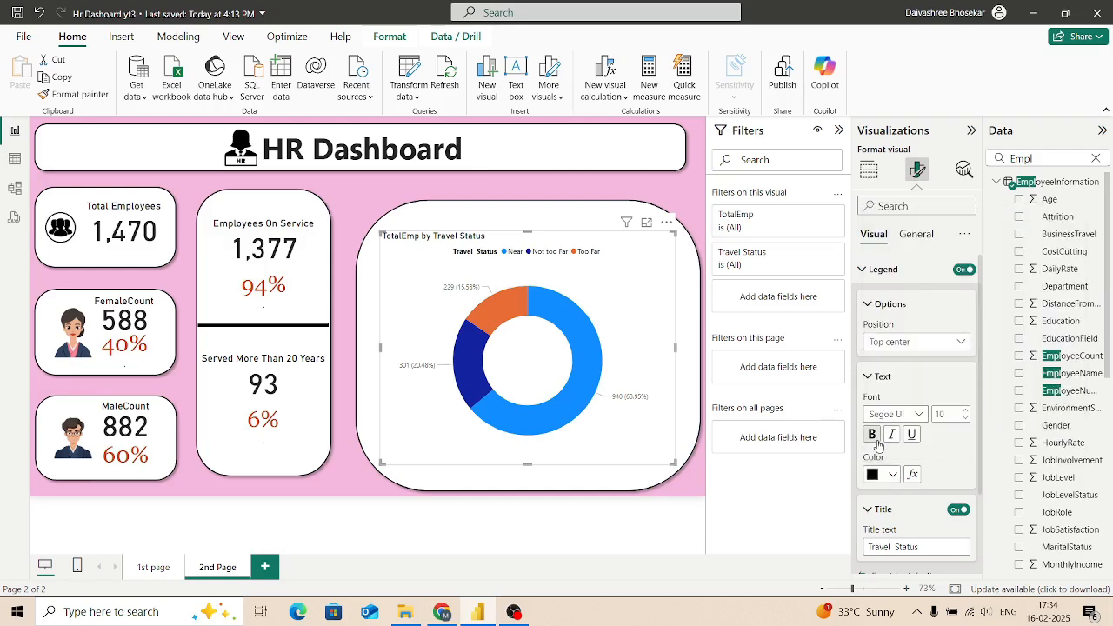
{"action": "left_click", "coordinate": [872, 434]}
{"action": "scroll", "coordinate": [939, 451], "scroll_direction": "down", "scroll_amount": 2}
{"action": "scroll", "coordinate": [923, 453], "scroll_direction": "up", "scroll_amount": 2}
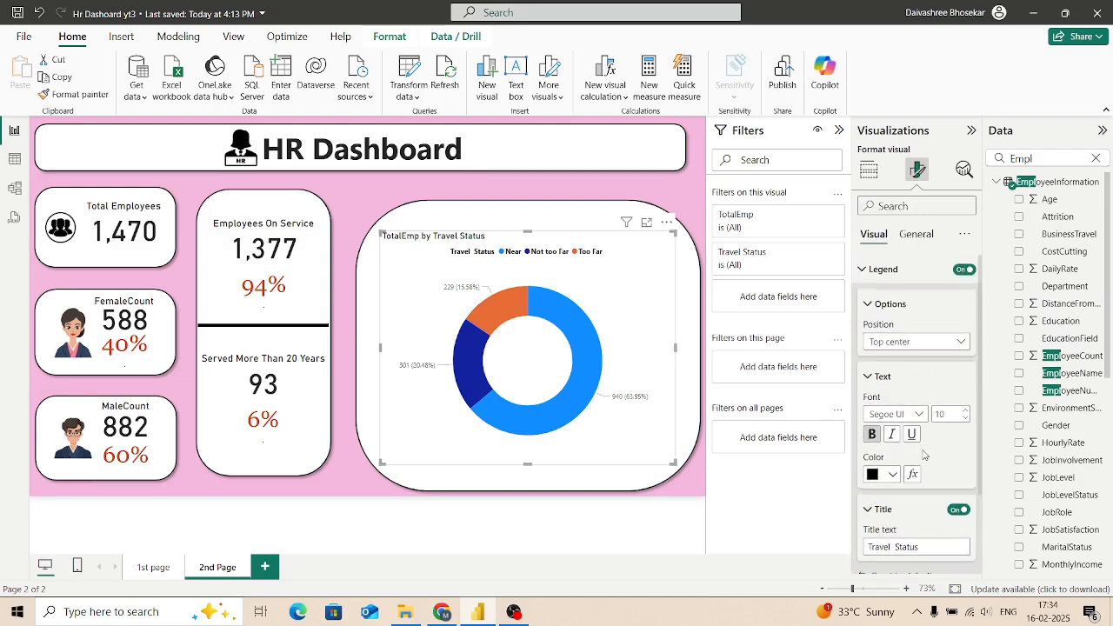
Step: Set the donut chart's Near slice color to red
{"action": "scroll", "coordinate": [901, 389], "scroll_direction": "down", "scroll_amount": 3}
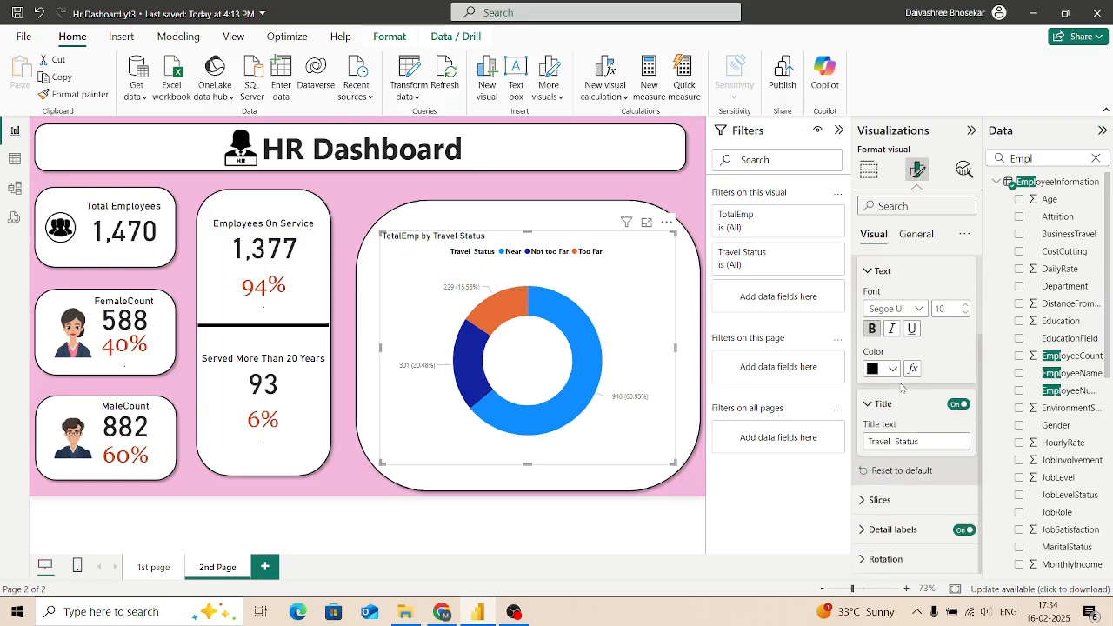
{"action": "left_click", "coordinate": [866, 499]}
{"action": "scroll", "coordinate": [897, 487], "scroll_direction": "down", "scroll_amount": 3}
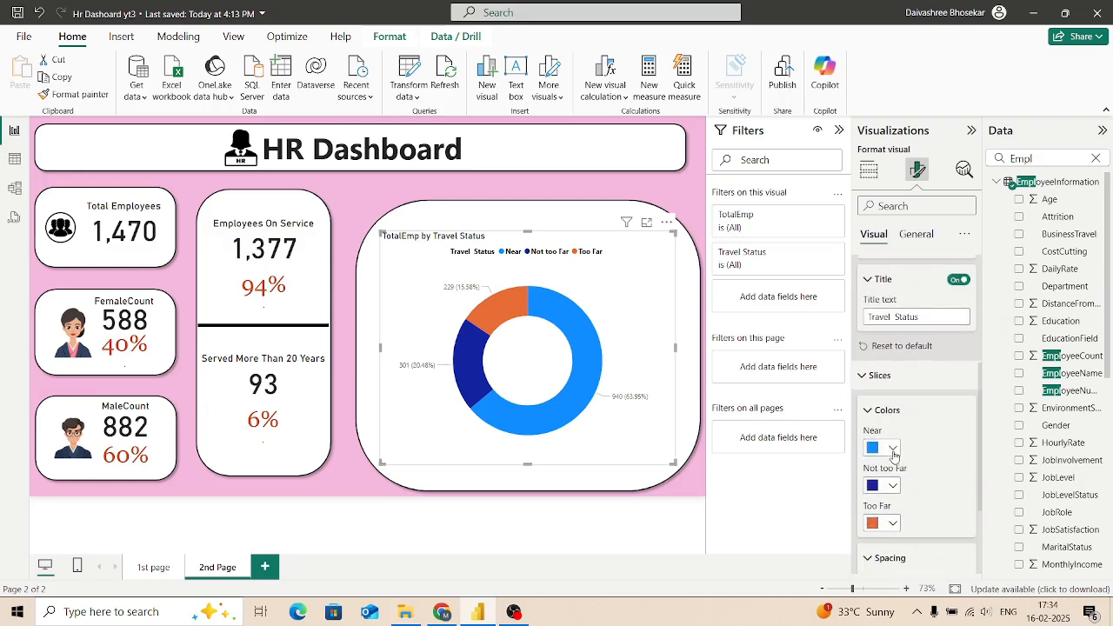
{"action": "left_click", "coordinate": [892, 449]}
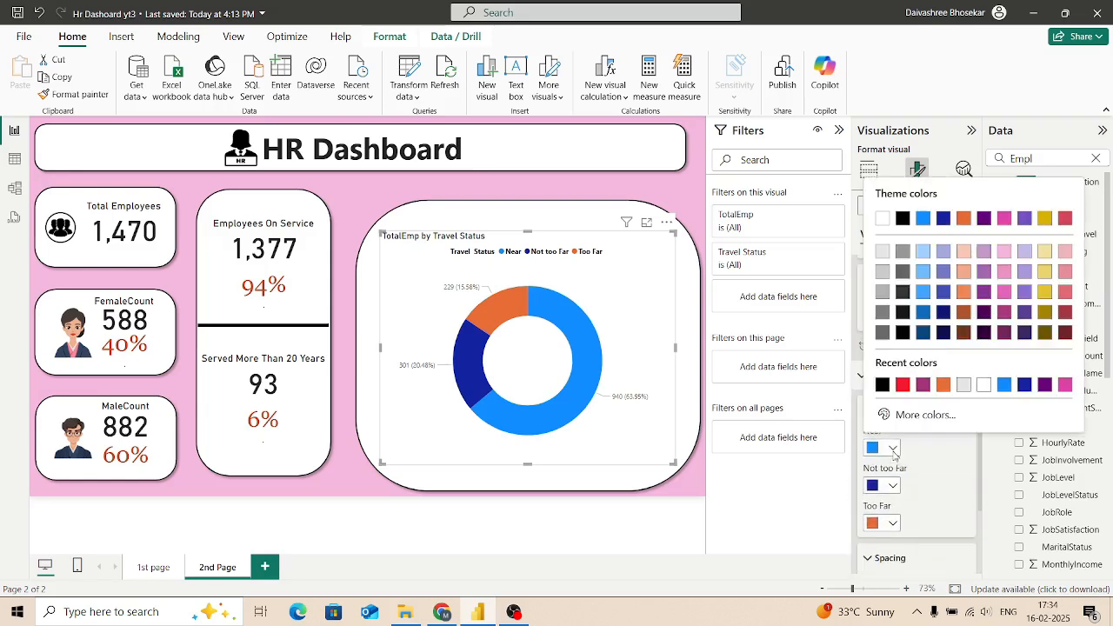
{"action": "left_click", "coordinate": [904, 385]}
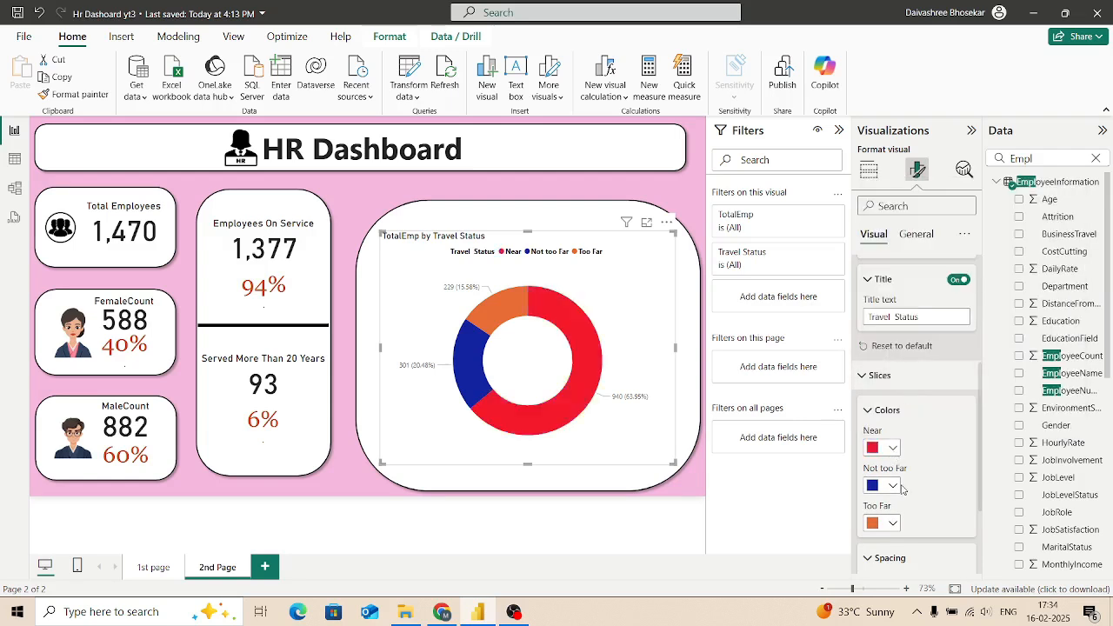
Step: Set the donut chart's Not too Far slice to a custom bright green, #62F141
{"action": "left_click", "coordinate": [892, 486]}
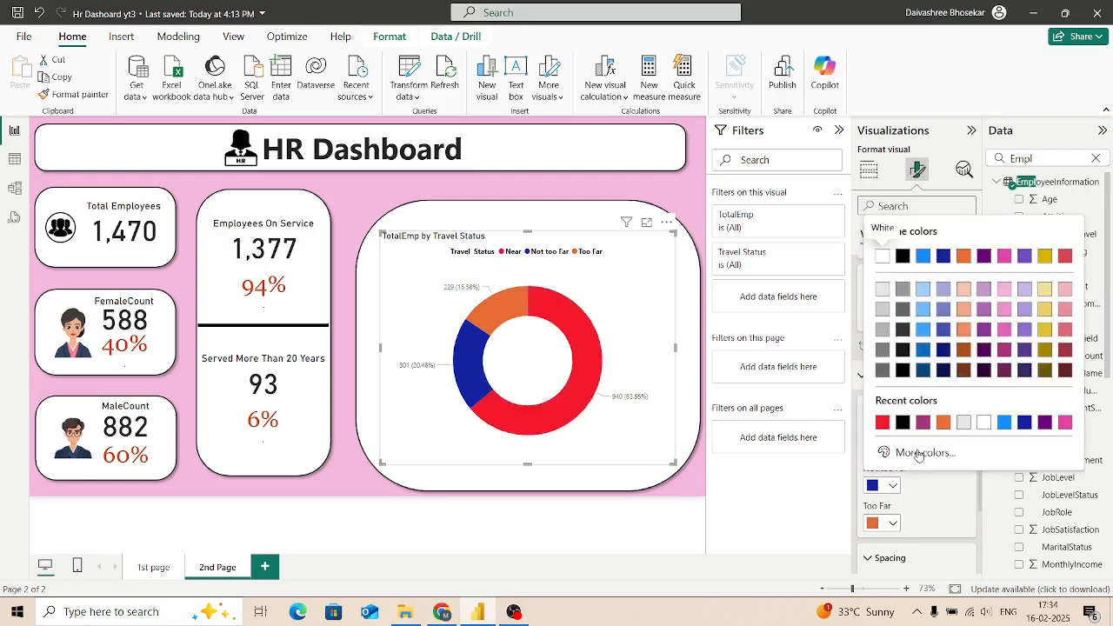
{"action": "left_click", "coordinate": [918, 453]}
{"action": "left_click_drag", "start_coordinate": [991, 405], "coordinate": [936, 405]}
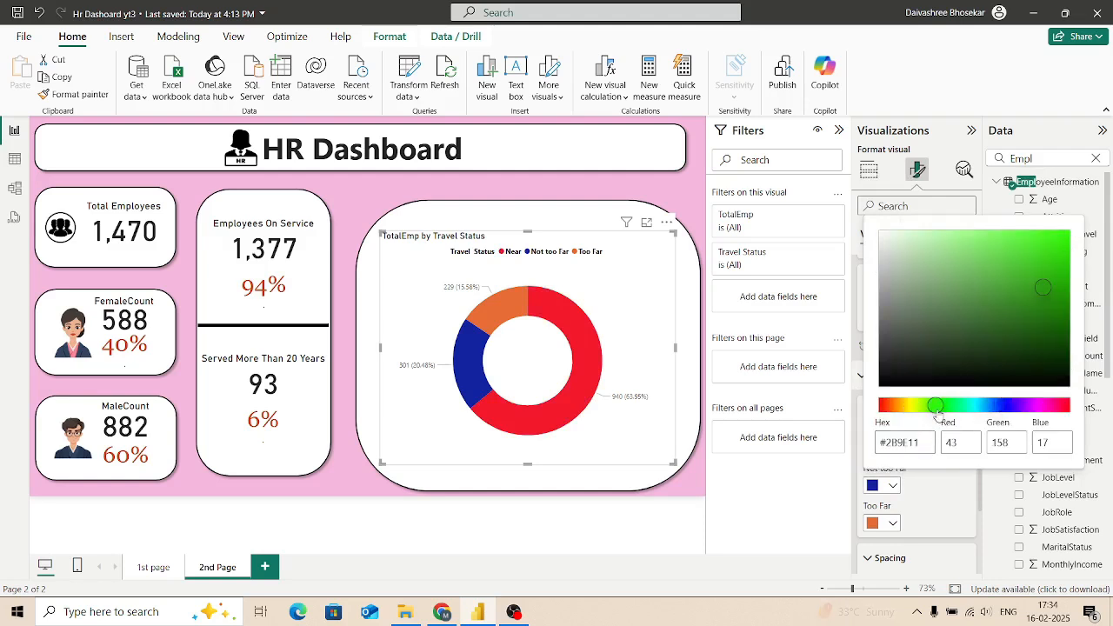
{"action": "left_click_drag", "start_coordinate": [1020, 245], "coordinate": [1013, 237]}
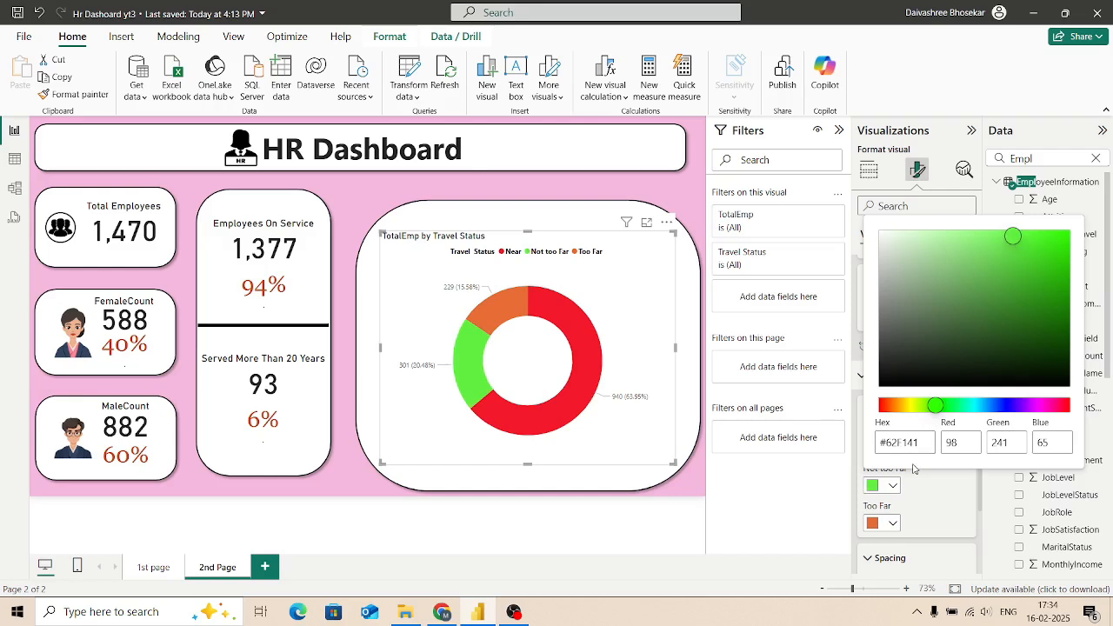
Step: Set the donut chart's Too Far slice color to the recently used blue #118DFF
{"action": "left_click", "coordinate": [892, 525]}
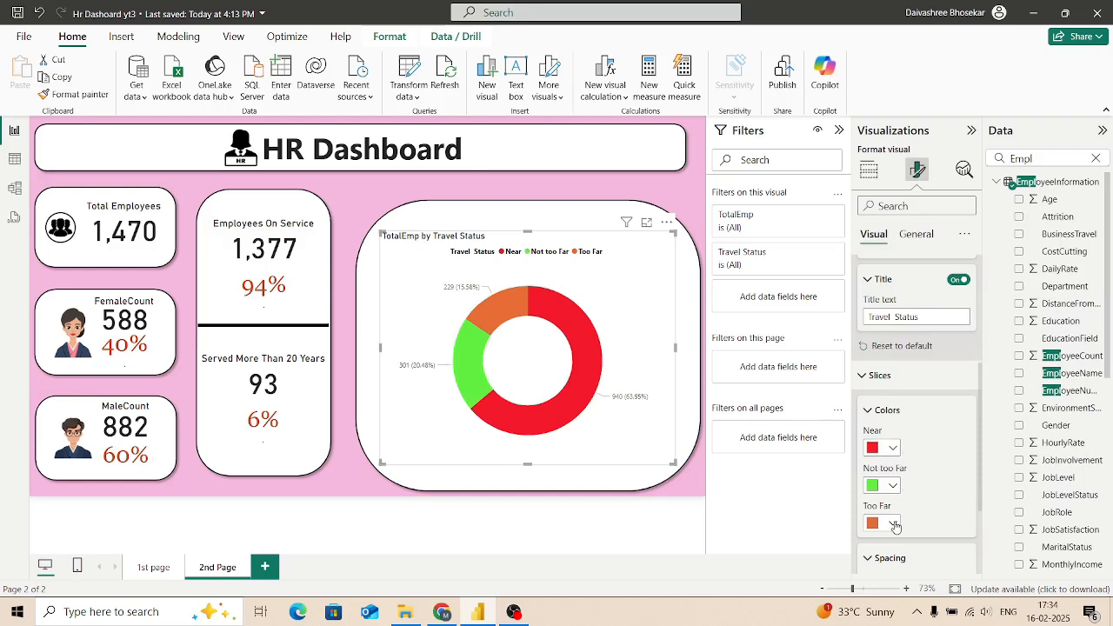
{"action": "left_click", "coordinate": [893, 525]}
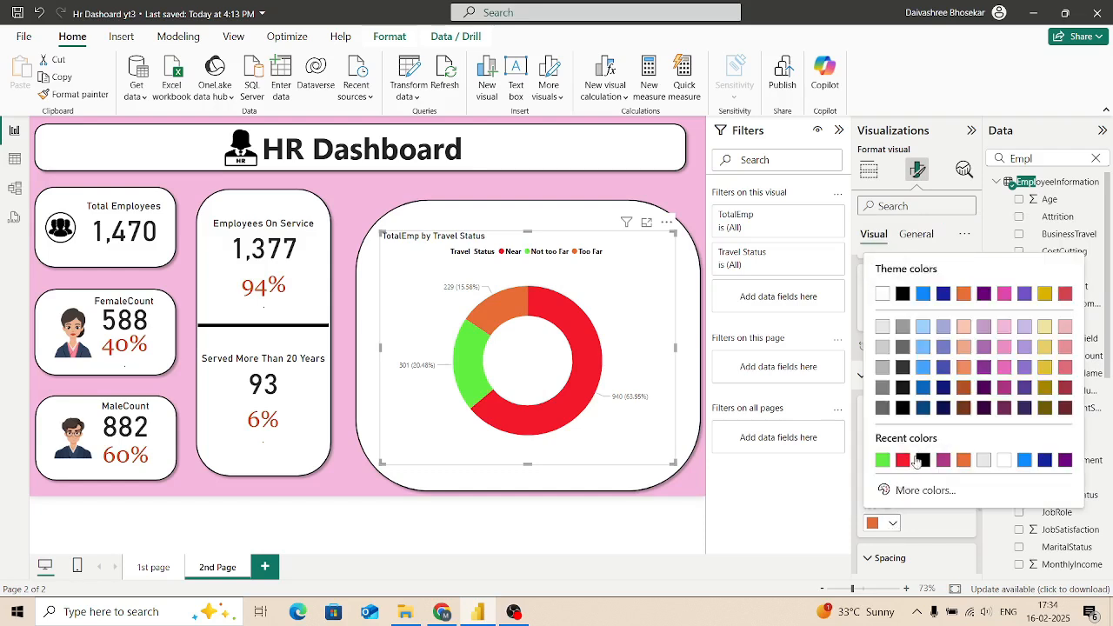
{"action": "left_click", "coordinate": [1029, 461]}
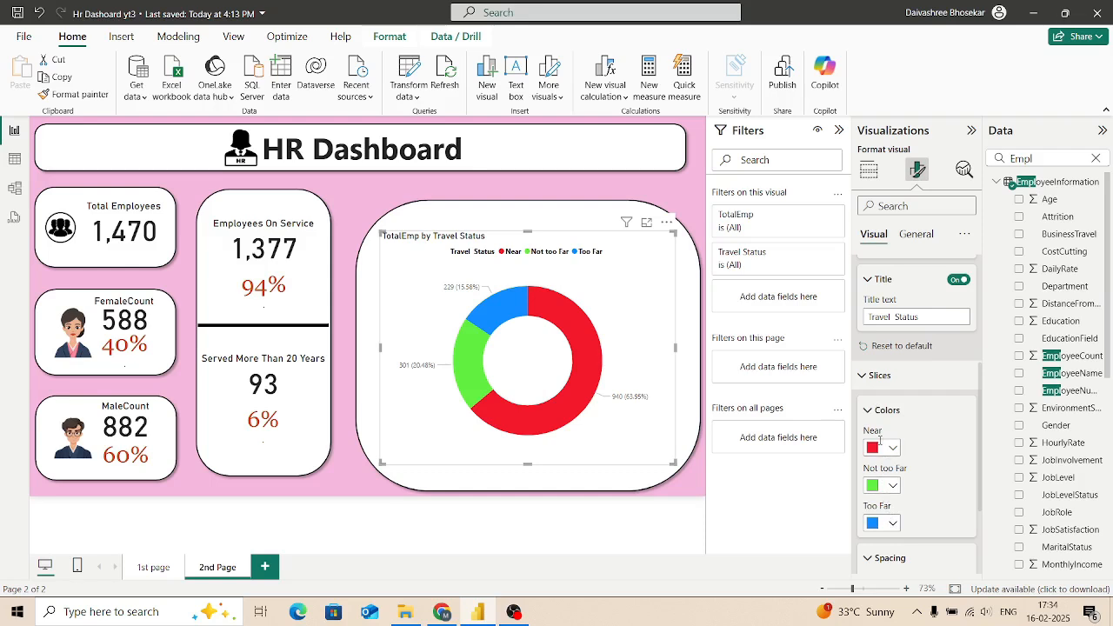
{"action": "mouse_move", "coordinate": [521, 289]}
Step: Make the donut chart's detail label values black and bold, with font size 11
{"action": "scroll", "coordinate": [897, 507], "scroll_direction": "down", "scroll_amount": 3}
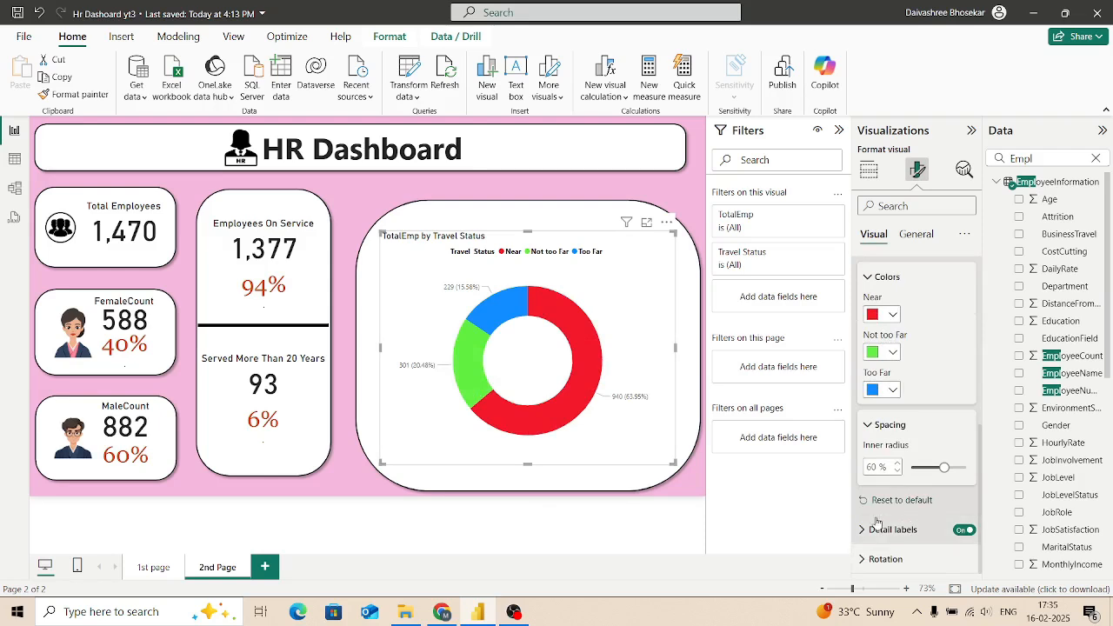
{"action": "left_click", "coordinate": [880, 529]}
{"action": "scroll", "coordinate": [894, 389], "scroll_direction": "down", "scroll_amount": 3}
{"action": "left_click", "coordinate": [893, 388]}
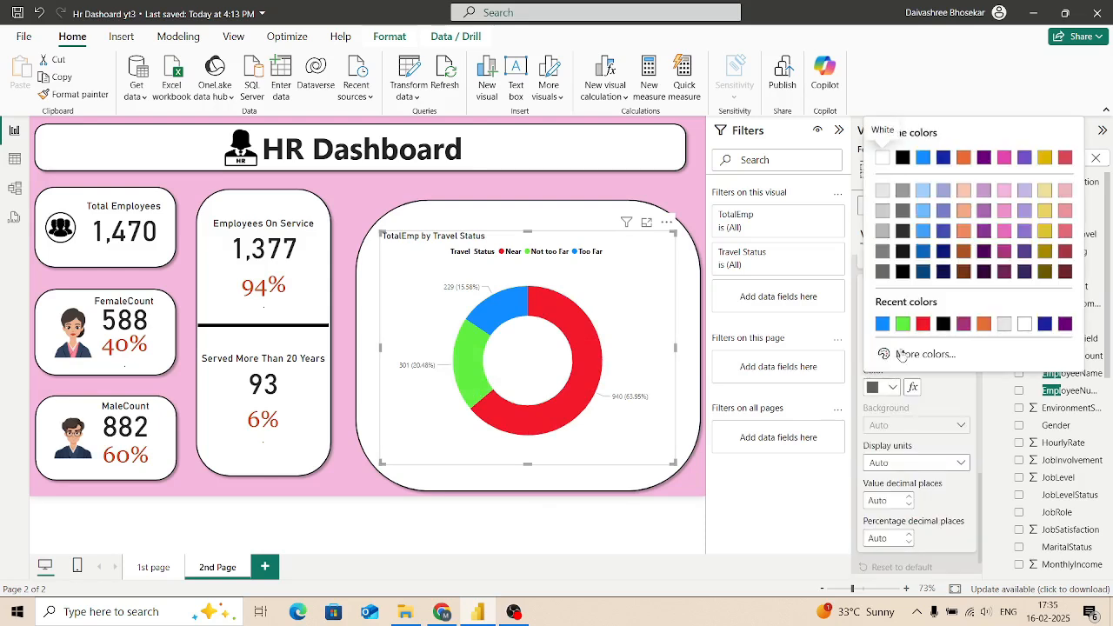
{"action": "left_click", "coordinate": [951, 323]}
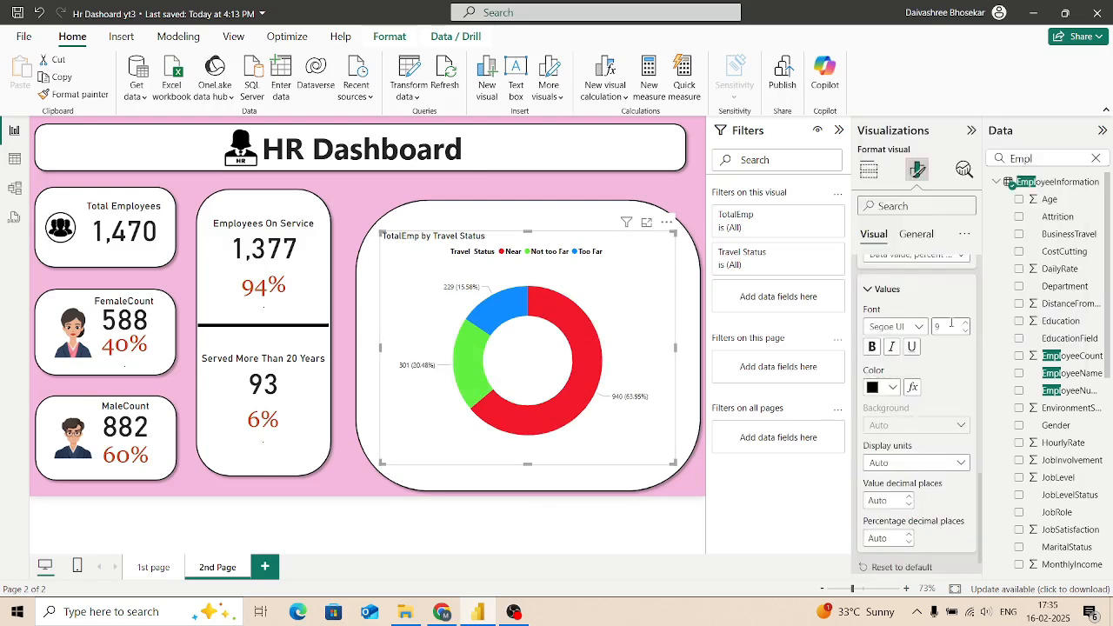
{"action": "left_click", "coordinate": [873, 347]}
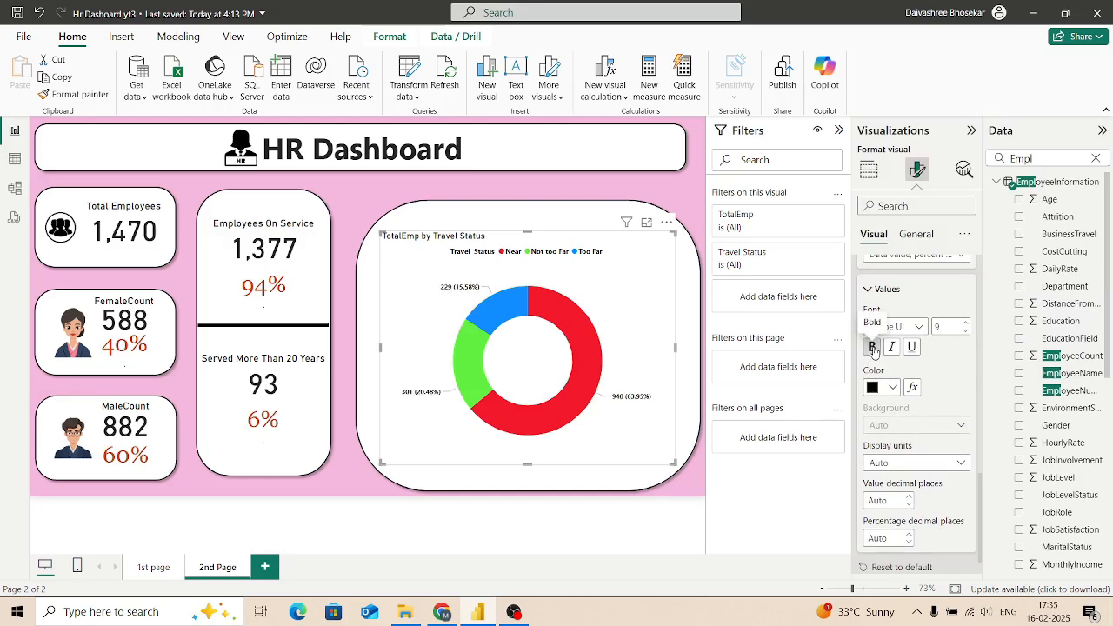
{"action": "scroll", "coordinate": [917, 418], "scroll_direction": "down", "scroll_amount": 1}
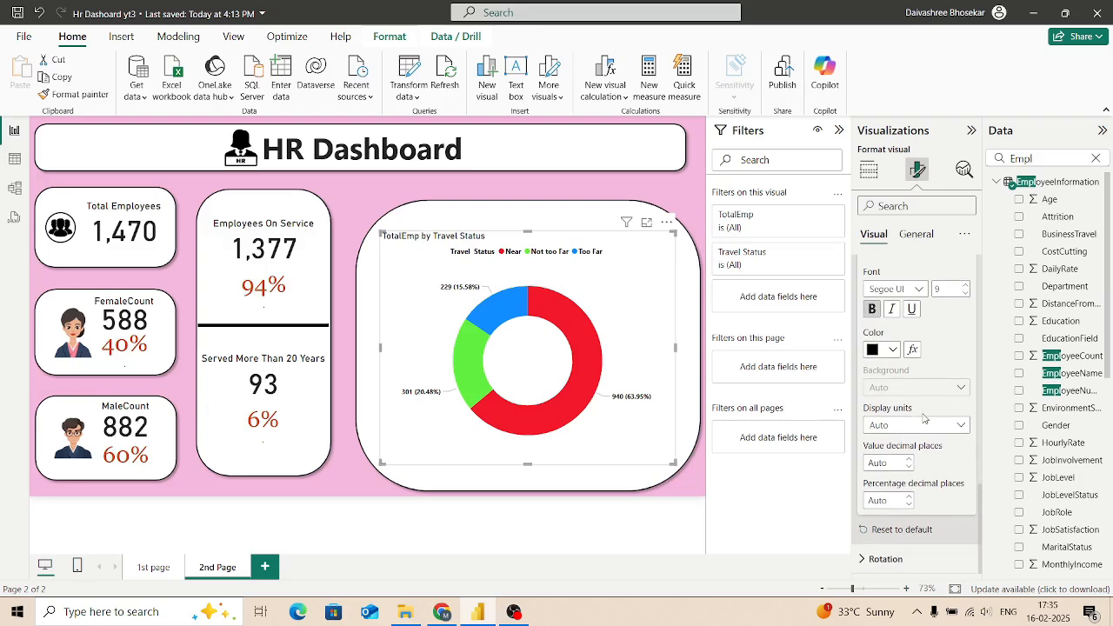
{"action": "scroll", "coordinate": [917, 417], "scroll_direction": "up", "scroll_amount": 2}
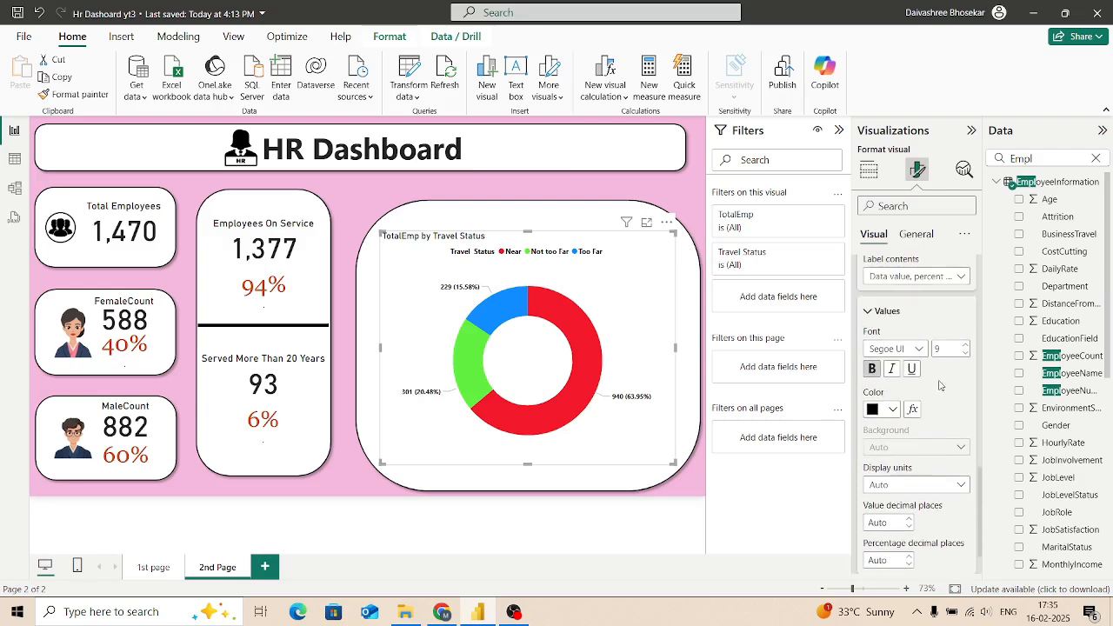
{"action": "left_click", "coordinate": [968, 345]}
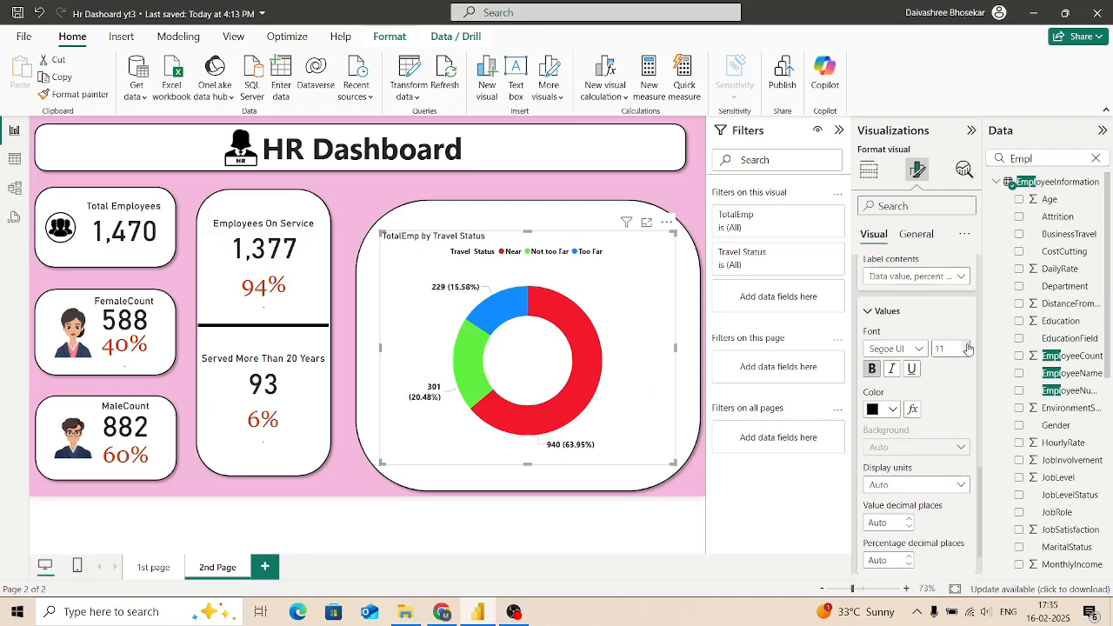
Step: Set the donut chart's rotation to 60°
{"action": "scroll", "coordinate": [909, 472], "scroll_direction": "down", "scroll_amount": 1}
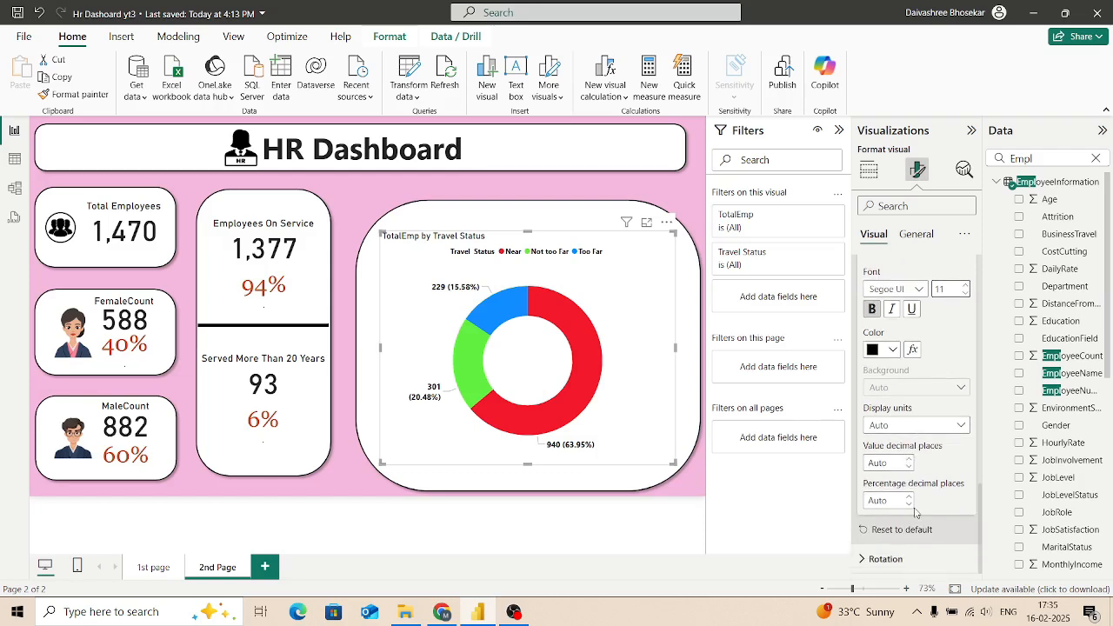
{"action": "scroll", "coordinate": [916, 513], "scroll_direction": "up", "scroll_amount": 1}
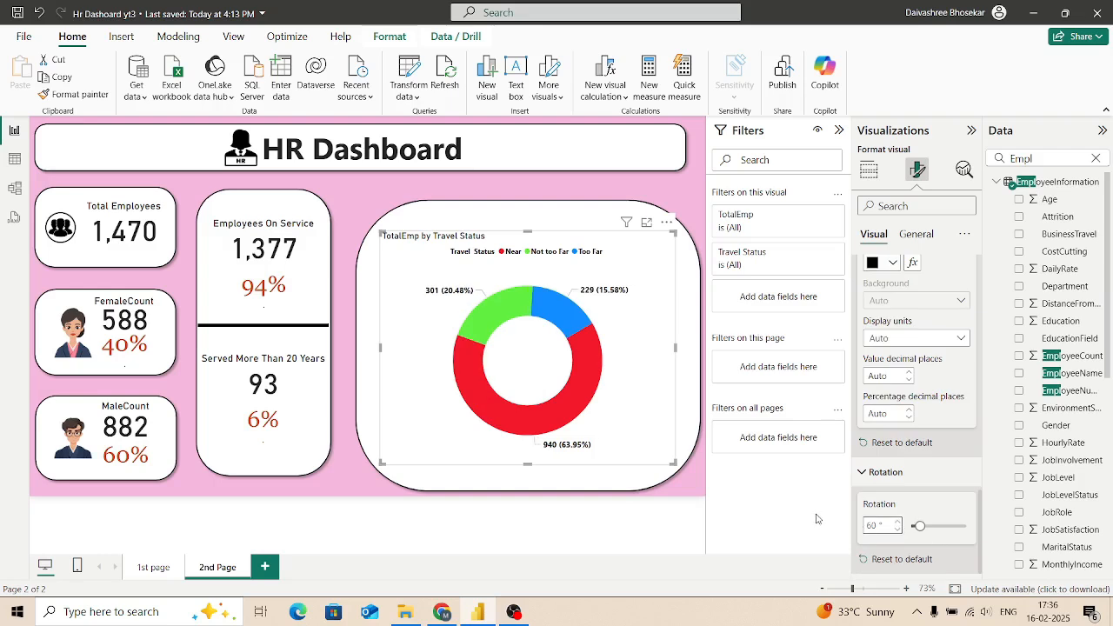
Step: Change the donut chart's title text to "Travel Status Of Employees"
{"action": "scroll", "coordinate": [924, 452], "scroll_direction": "up", "scroll_amount": 10}
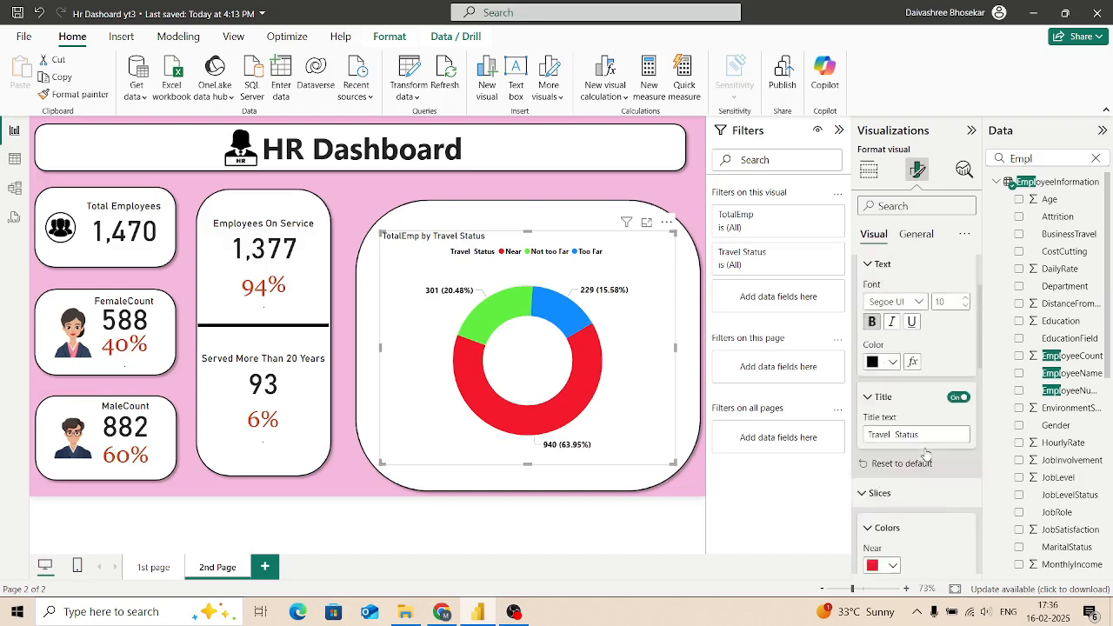
{"action": "scroll", "coordinate": [926, 454], "scroll_direction": "up", "scroll_amount": 2}
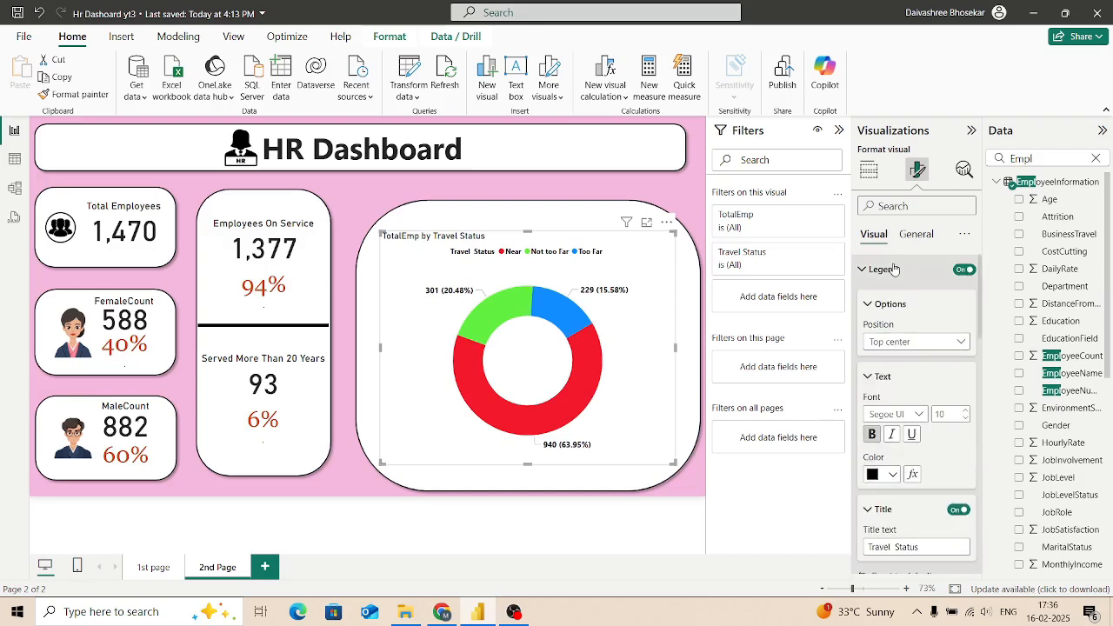
{"action": "left_click", "coordinate": [914, 235]}
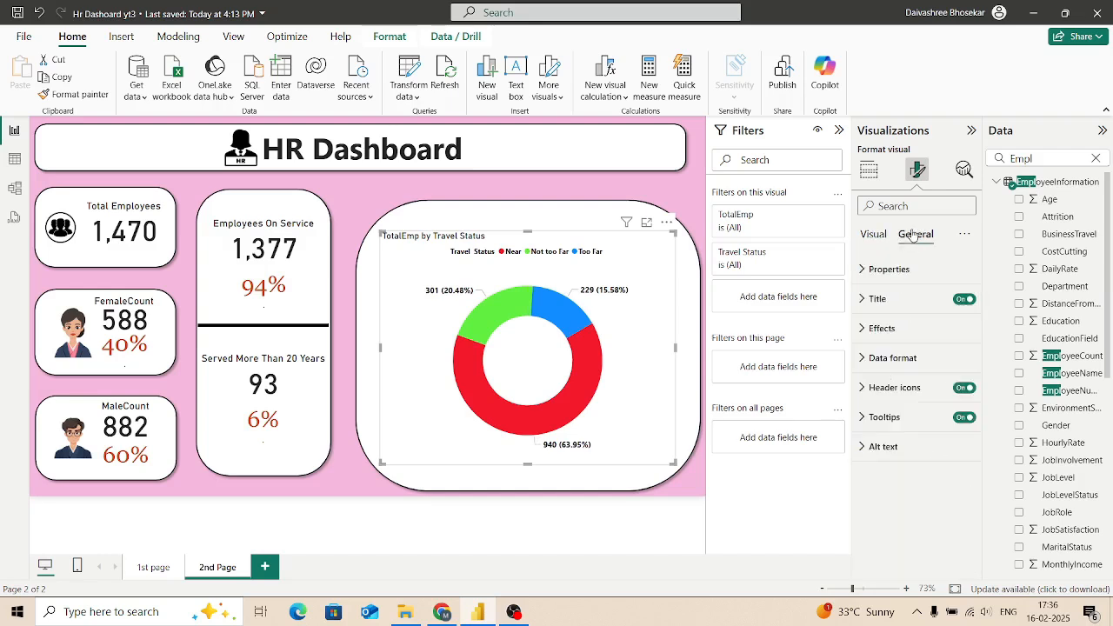
{"action": "left_click", "coordinate": [860, 361]}
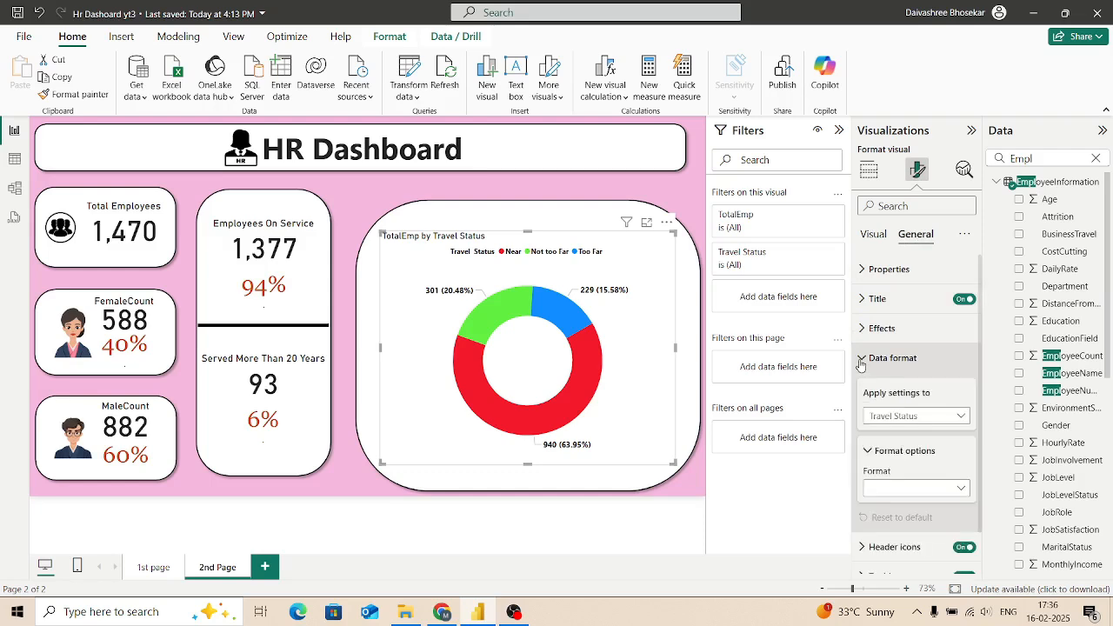
{"action": "left_click", "coordinate": [866, 299]}
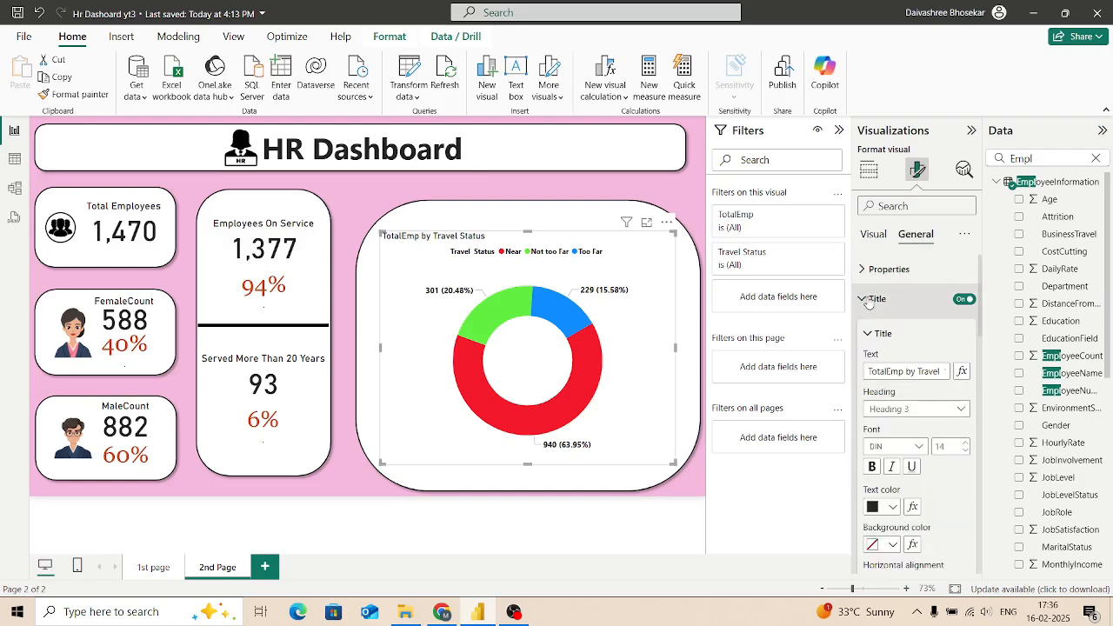
{"action": "left_click", "coordinate": [928, 371]}
{"action": "key", "text": "BackSpace"}
{"action": "key", "text": "Delete"}
{"action": "key", "text": "Delete"}
{"action": "key", "text": "Delete"}
{"action": "key", "text": "Delete"}
{"action": "key", "text": "Delete"}
{"action": "key", "text": "Delete"}
{"action": "key", "text": "Delete"}
{"action": "key", "text": "Delete"}
{"action": "key", "text": "Delete"}
{"action": "key", "text": "Delete"}
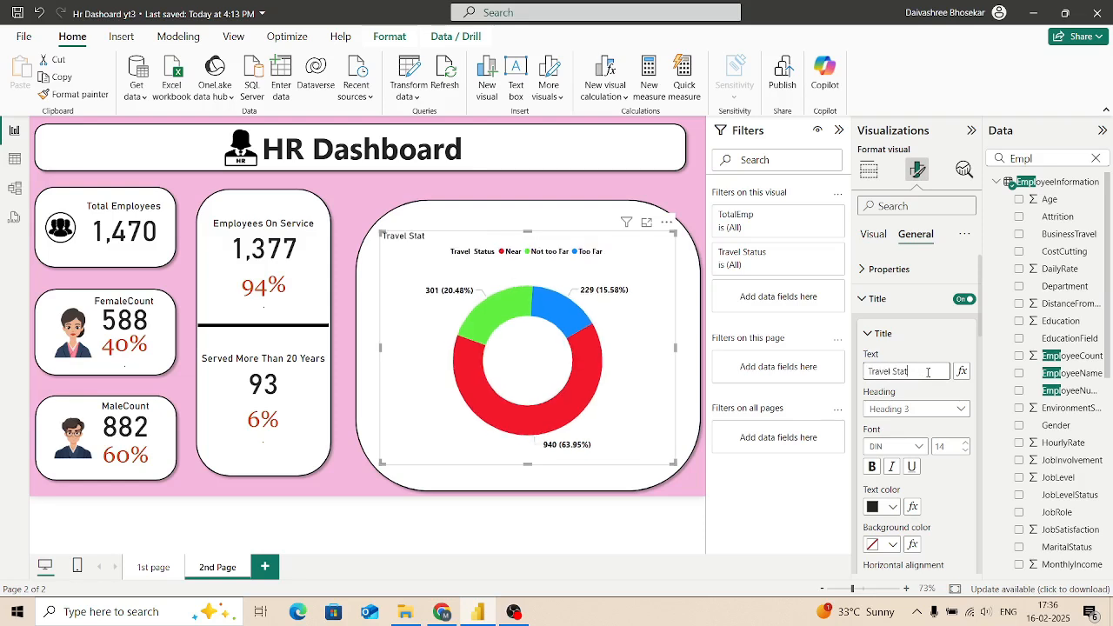
{"action": "type", "text": "us Of Employees"}
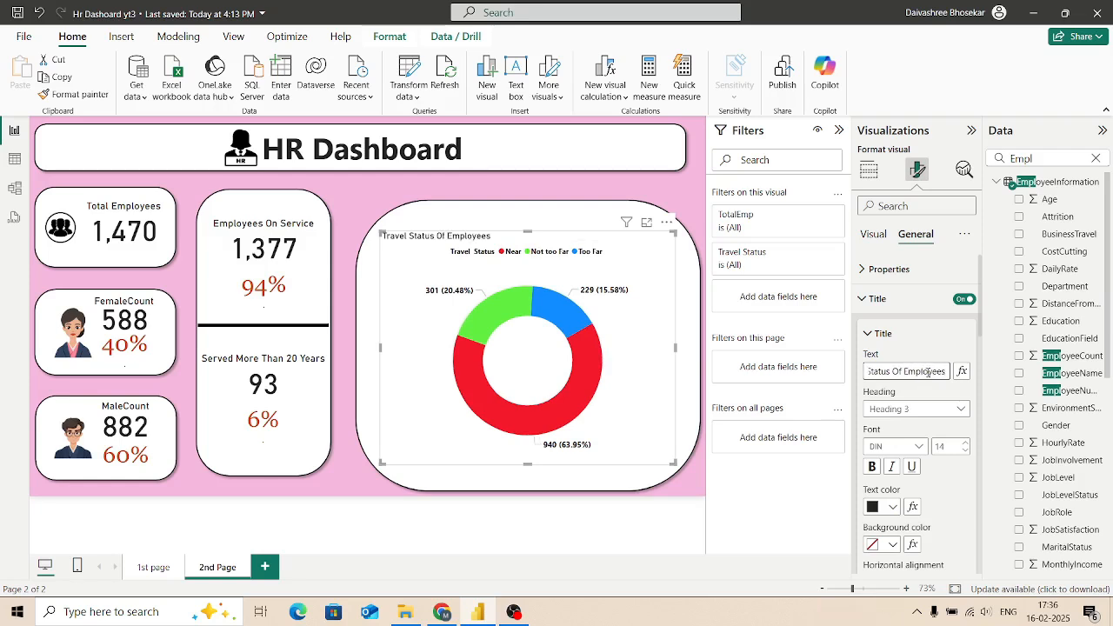
Step: Make the donut chart's title bold and horizontally centered, with font size 19
{"action": "left_click", "coordinate": [873, 469]}
{"action": "scroll", "coordinate": [895, 487], "scroll_direction": "down", "scroll_amount": 2}
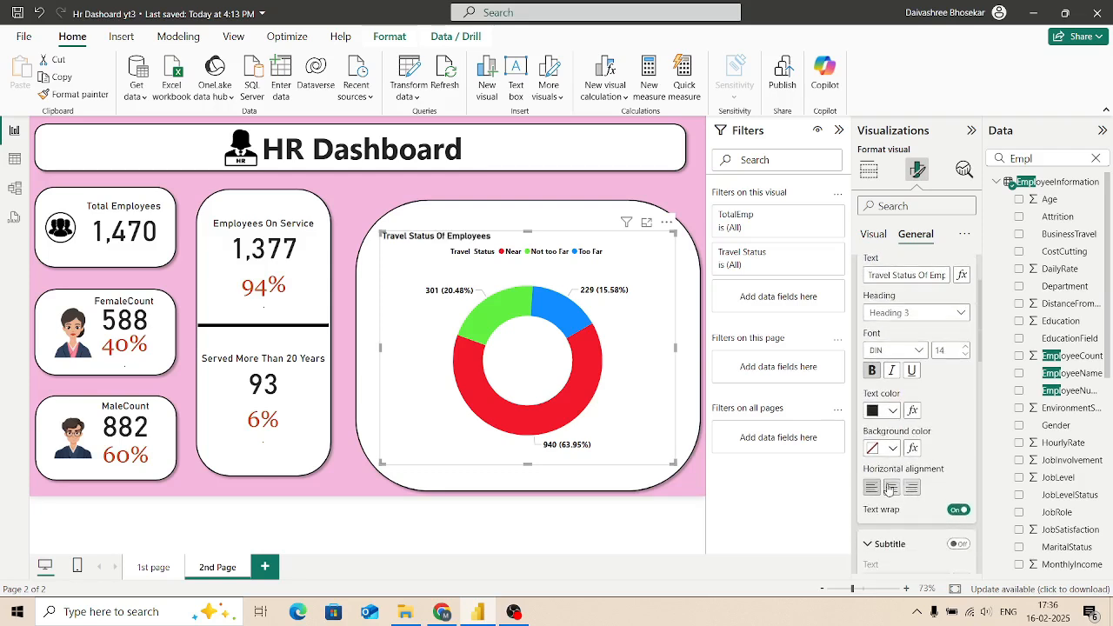
{"action": "left_click", "coordinate": [890, 488]}
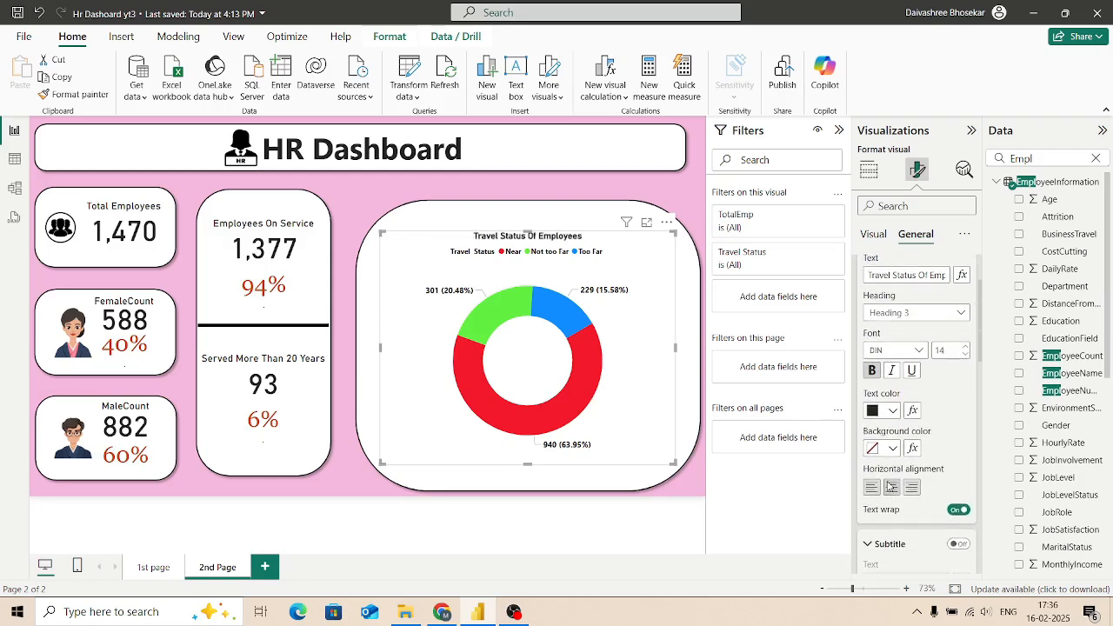
{"action": "left_click", "coordinate": [967, 348]}
{"action": "left_click", "coordinate": [967, 347]}
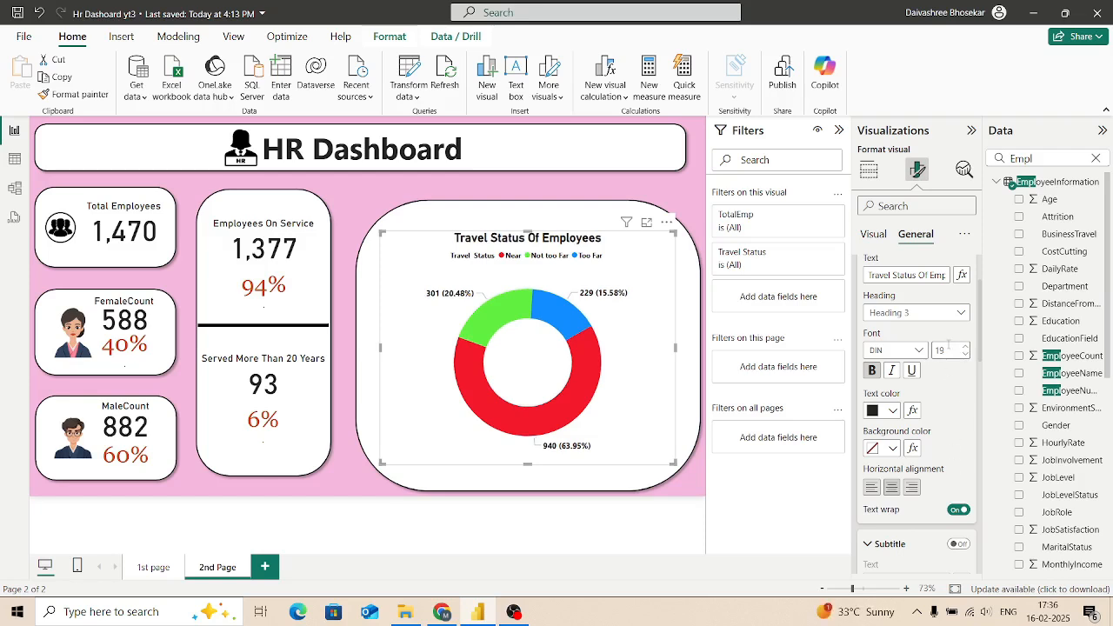
Step: Turn off the donut chart's background and turn on its visual border
{"action": "scroll", "coordinate": [948, 344], "scroll_direction": "down", "scroll_amount": 5}
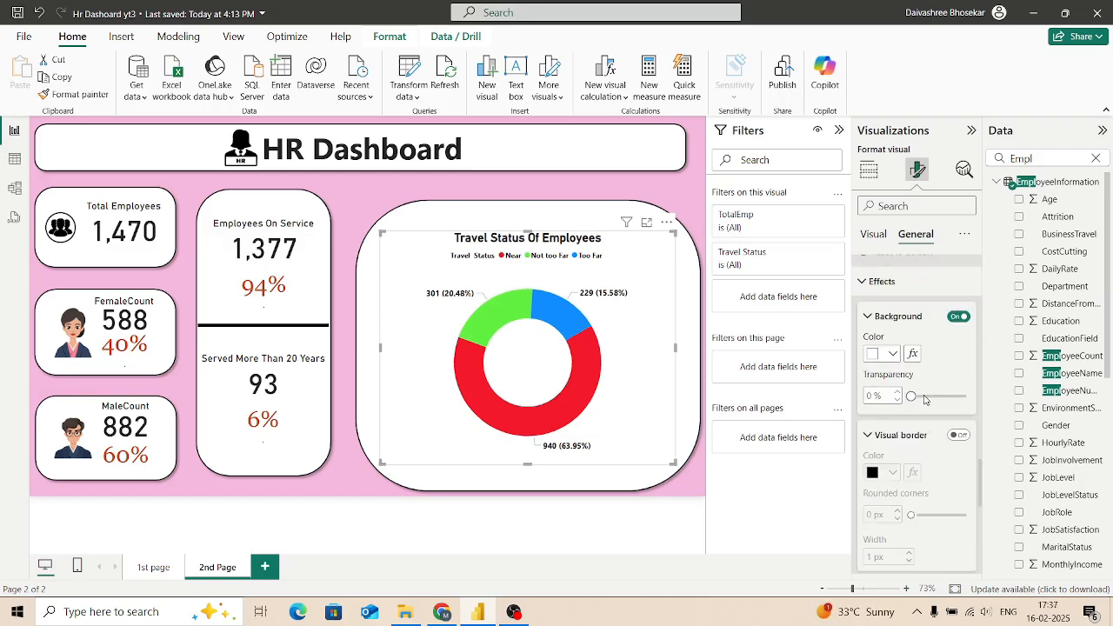
{"action": "left_click", "coordinate": [958, 319]}
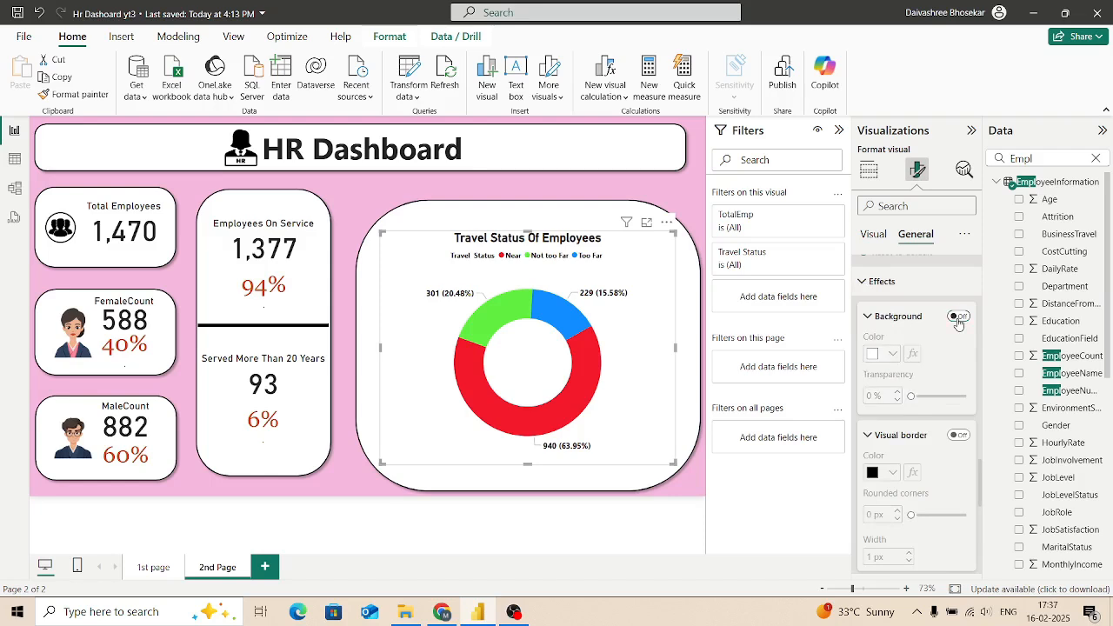
{"action": "scroll", "coordinate": [930, 397], "scroll_direction": "down", "scroll_amount": 2}
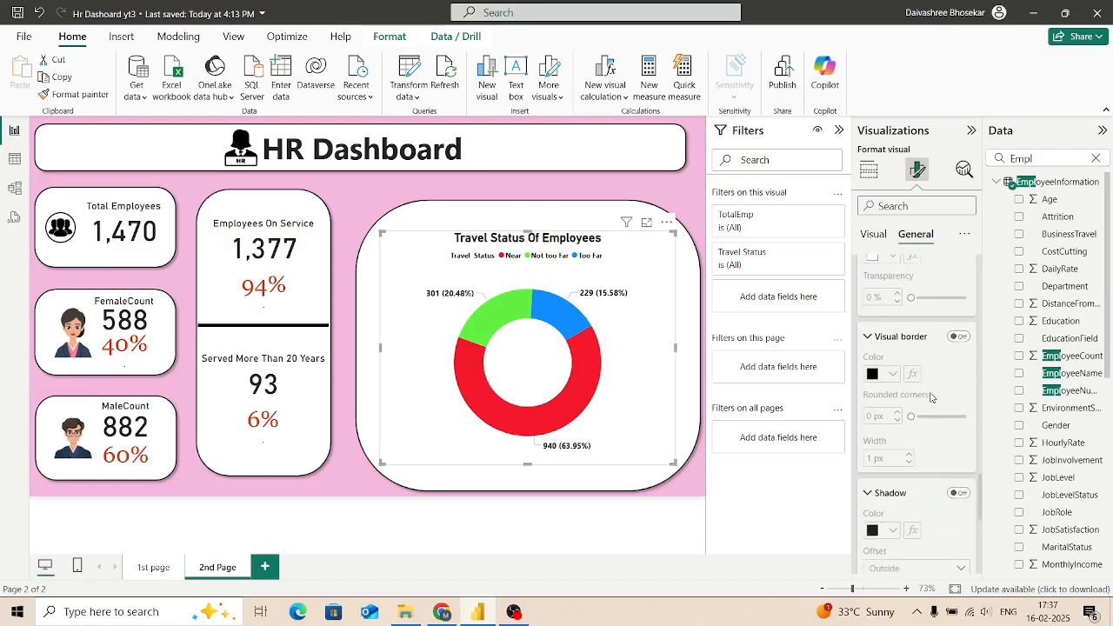
{"action": "scroll", "coordinate": [930, 396], "scroll_direction": "down", "scroll_amount": 5}
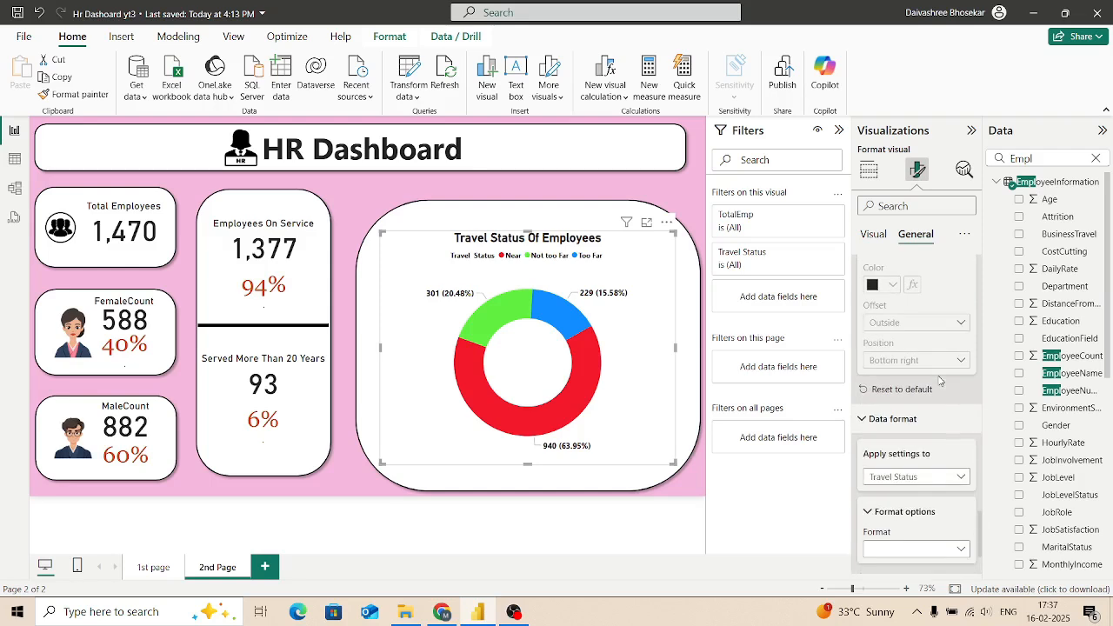
{"action": "scroll", "coordinate": [939, 380], "scroll_direction": "up", "scroll_amount": 5}
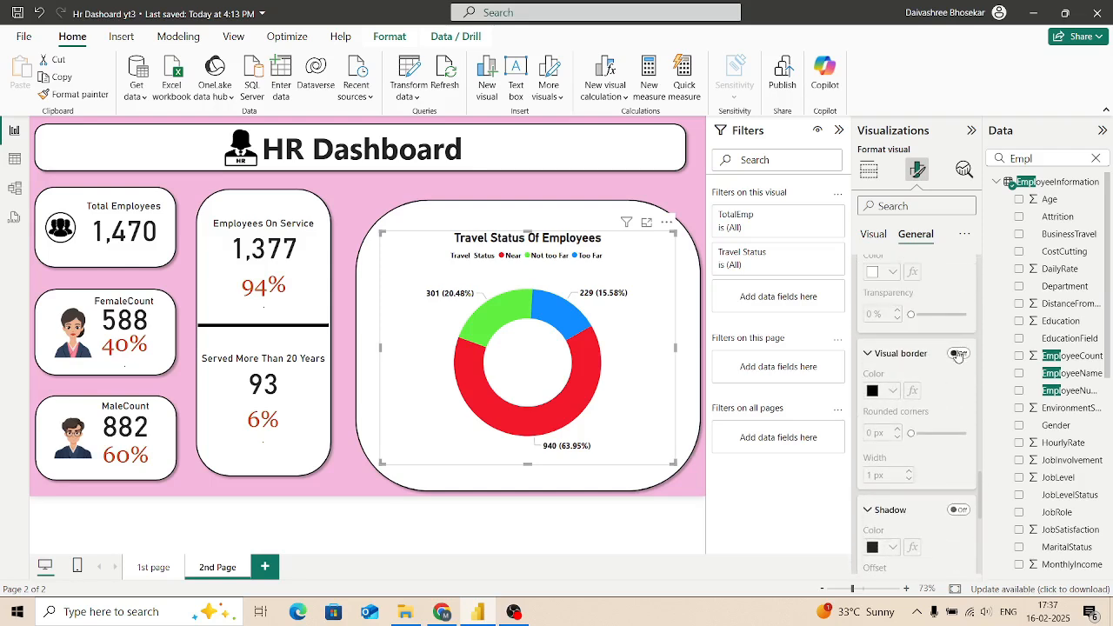
{"action": "left_click", "coordinate": [958, 353]}
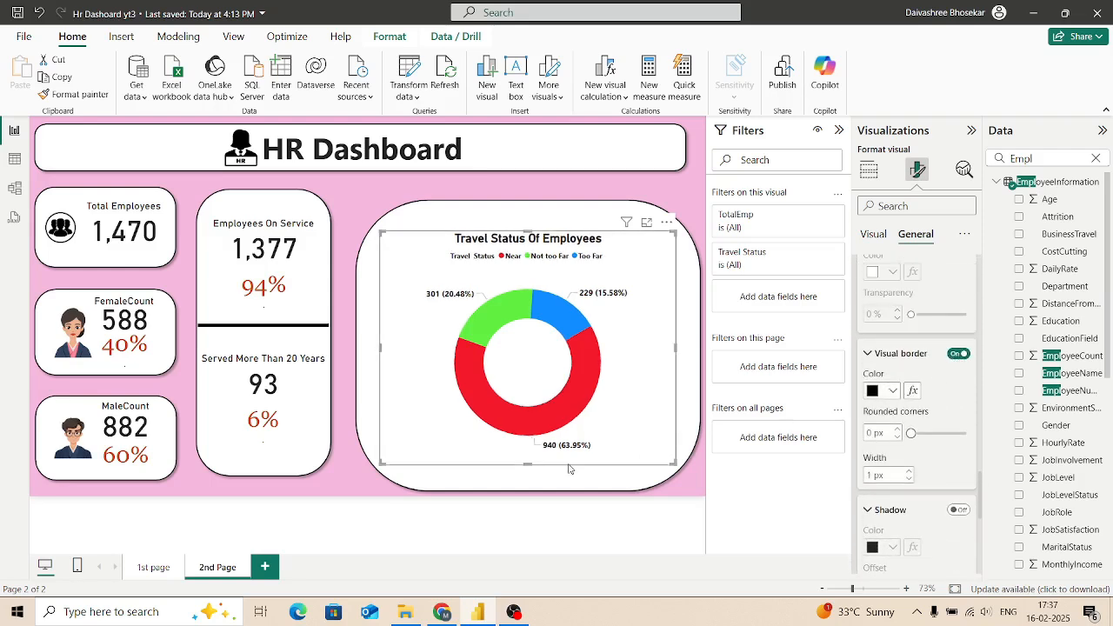
Step: Turn off the visual border of the Travel Status Of Employees donut chart
{"action": "left_click", "coordinate": [265, 495]}
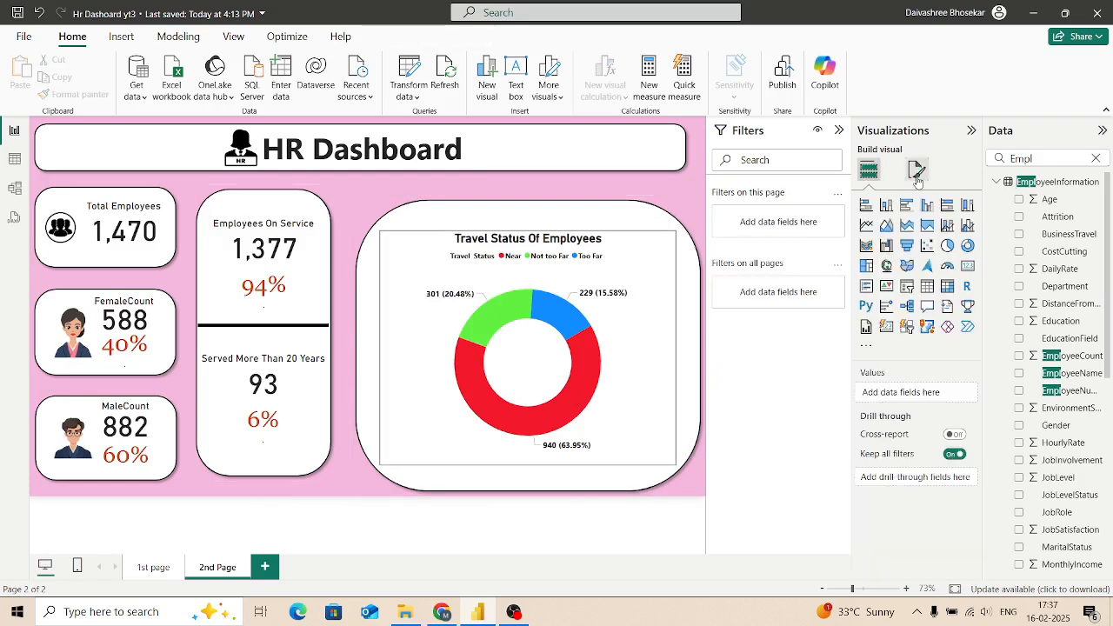
{"action": "left_click", "coordinate": [668, 308]}
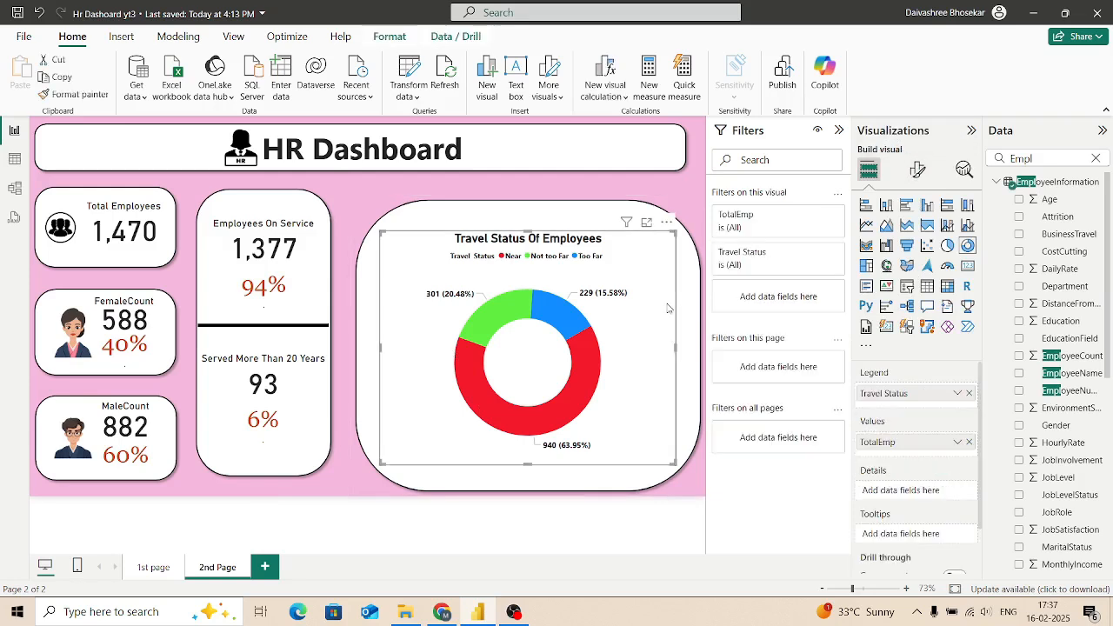
{"action": "left_click", "coordinate": [918, 169]}
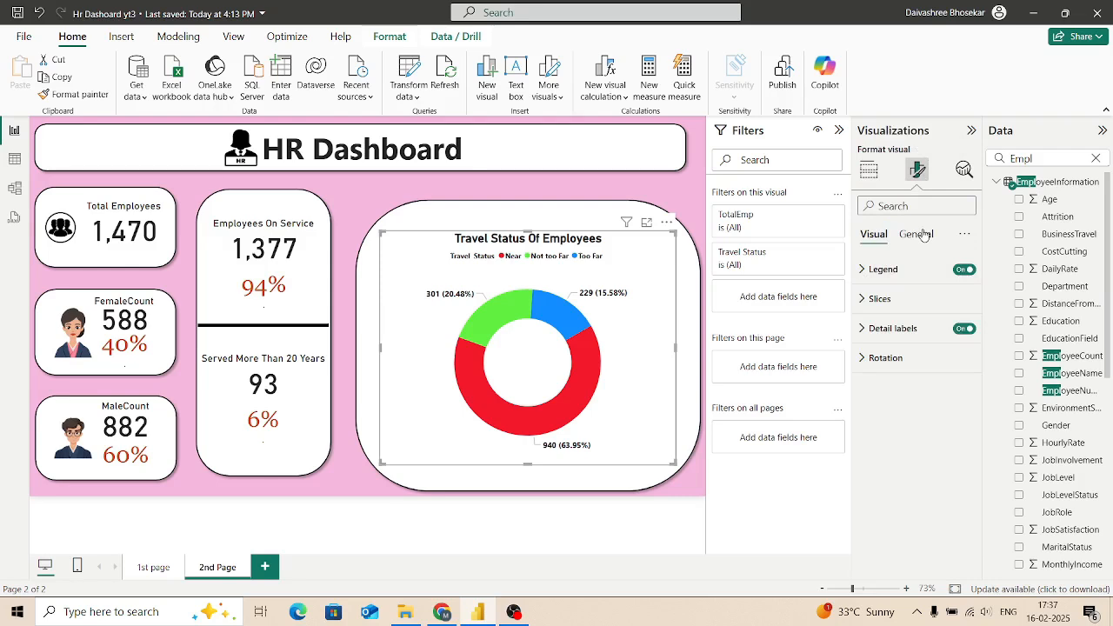
{"action": "left_click", "coordinate": [922, 234]}
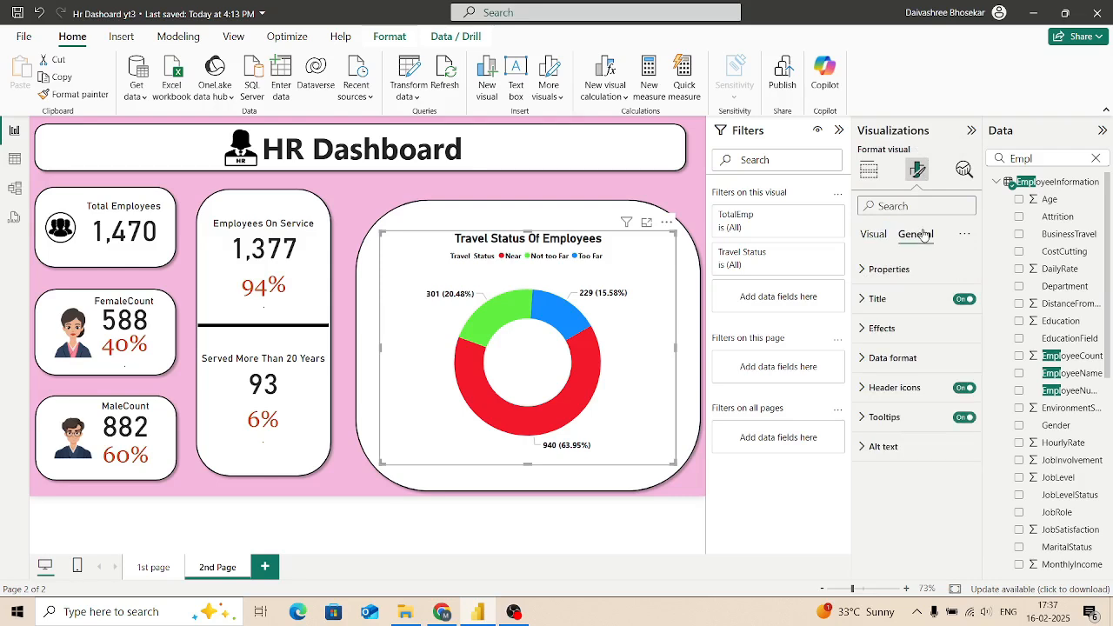
{"action": "left_click", "coordinate": [860, 369]}
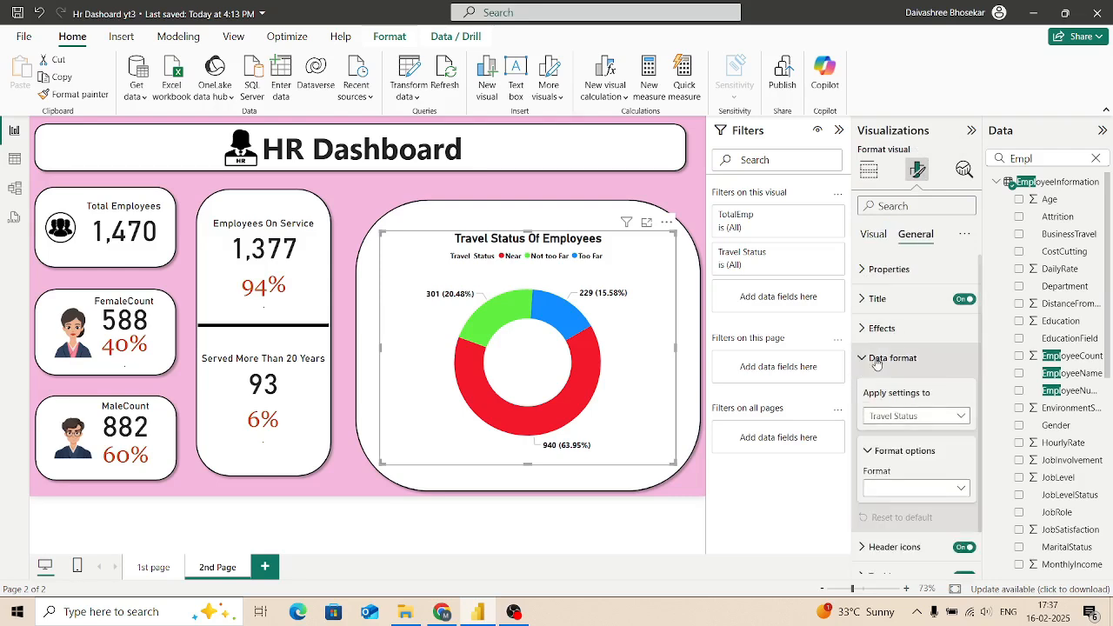
{"action": "left_click", "coordinate": [869, 339]}
{"action": "scroll", "coordinate": [884, 397], "scroll_direction": "down", "scroll_amount": 1}
{"action": "left_click", "coordinate": [958, 397]}
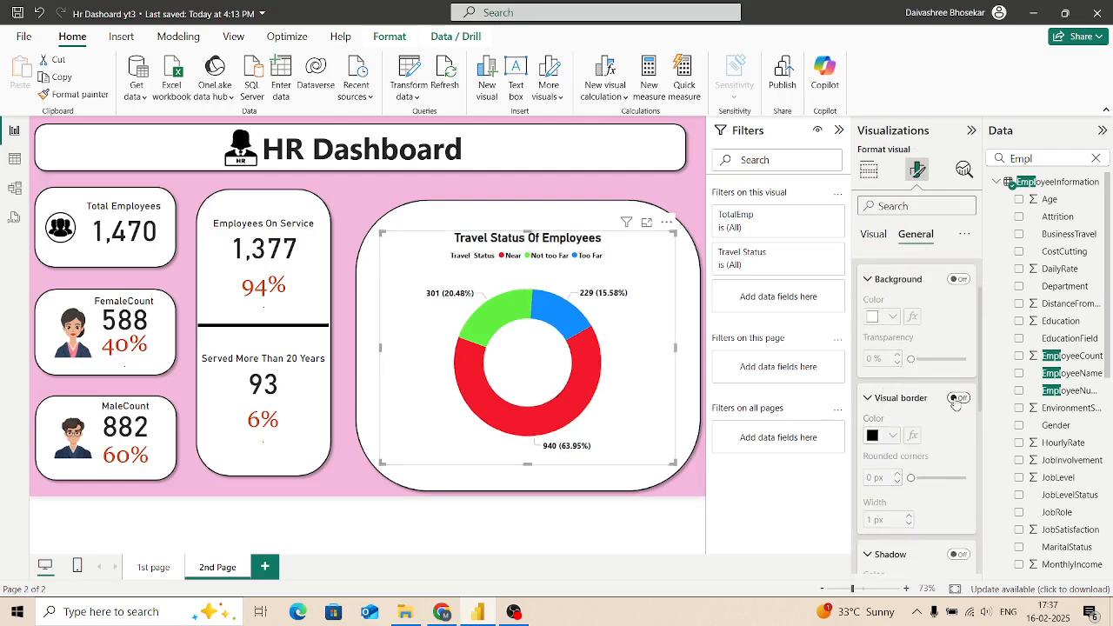
Step: Examine the donut chart's general formatting settings, including size, position, padding, effects and data format
{"action": "scroll", "coordinate": [930, 467], "scroll_direction": "down", "scroll_amount": 6}
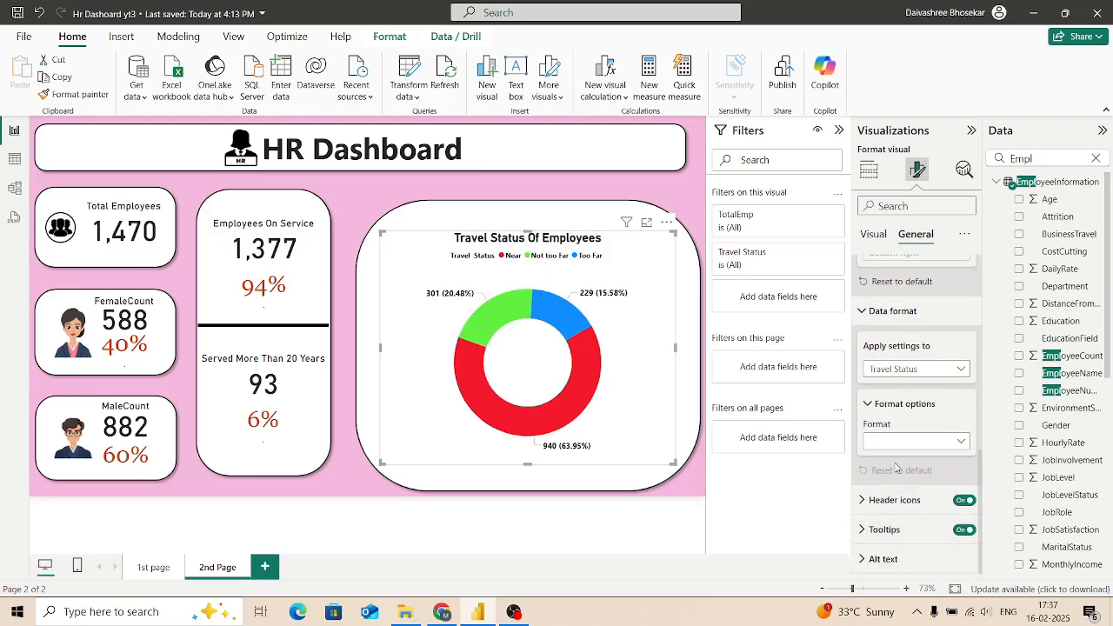
{"action": "scroll", "coordinate": [921, 461], "scroll_direction": "up", "scroll_amount": 6}
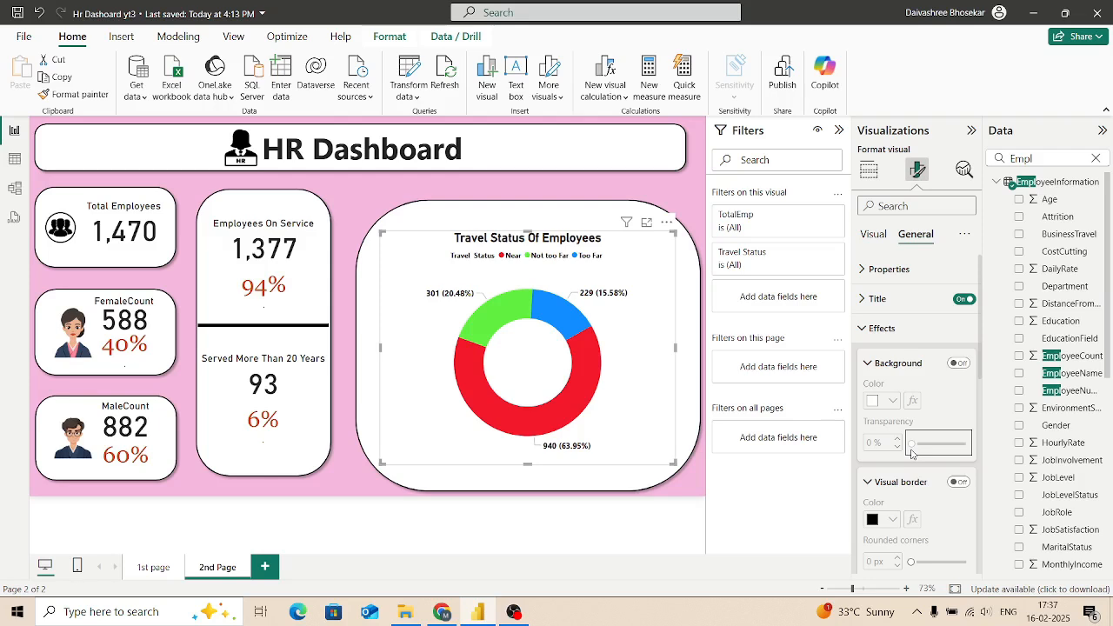
{"action": "left_click", "coordinate": [866, 269]}
{"action": "scroll", "coordinate": [919, 347], "scroll_direction": "down", "scroll_amount": 5}
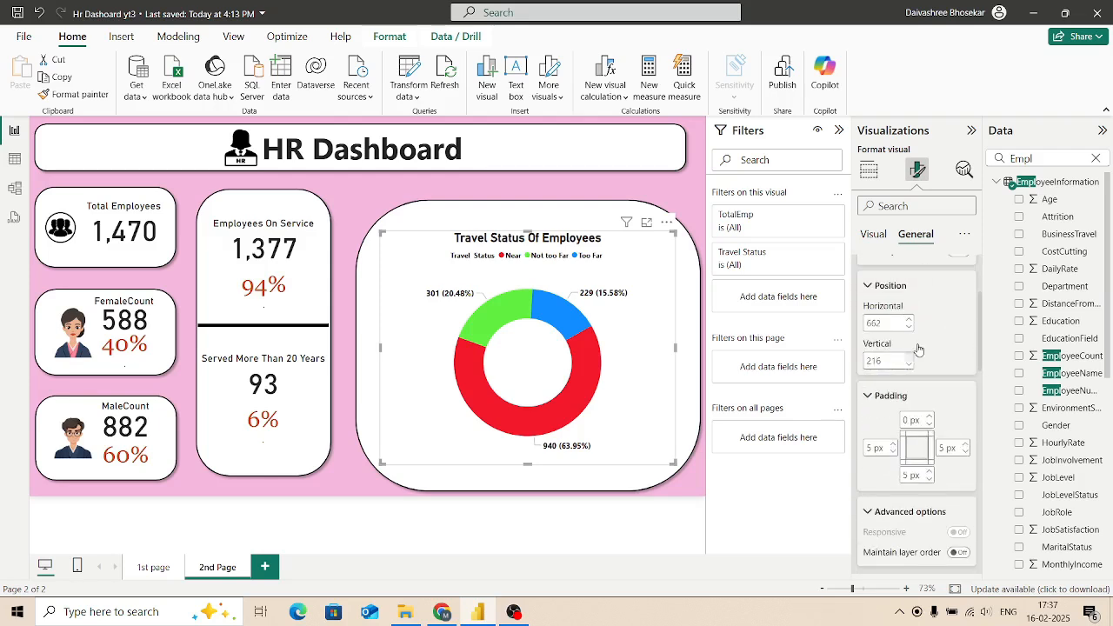
{"action": "scroll", "coordinate": [919, 347], "scroll_direction": "down", "scroll_amount": 4}
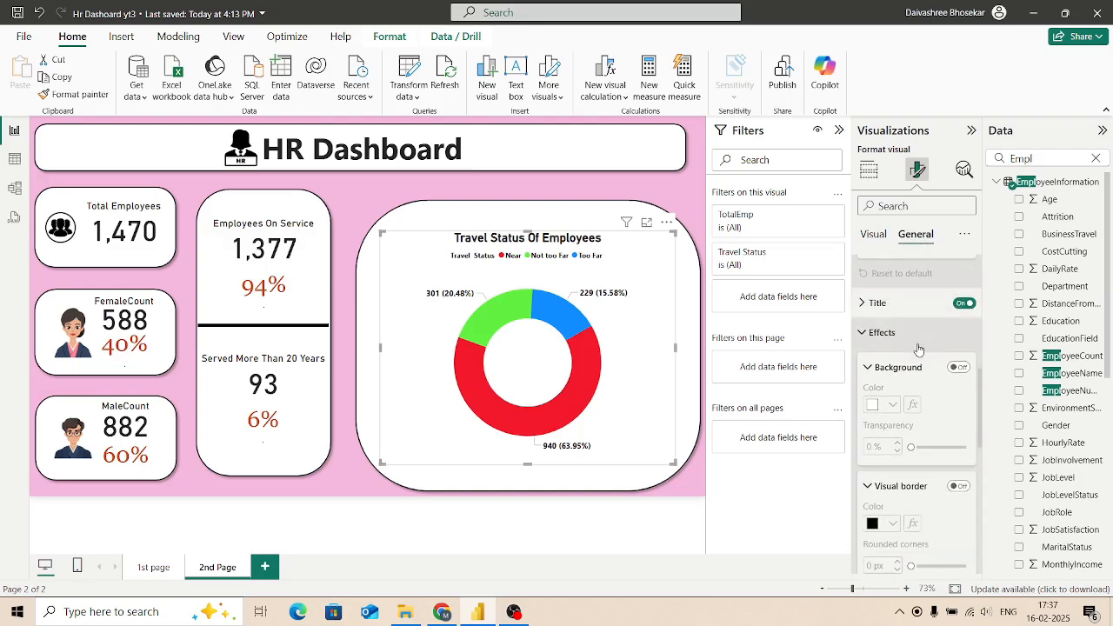
{"action": "scroll", "coordinate": [918, 348], "scroll_direction": "down", "scroll_amount": 6}
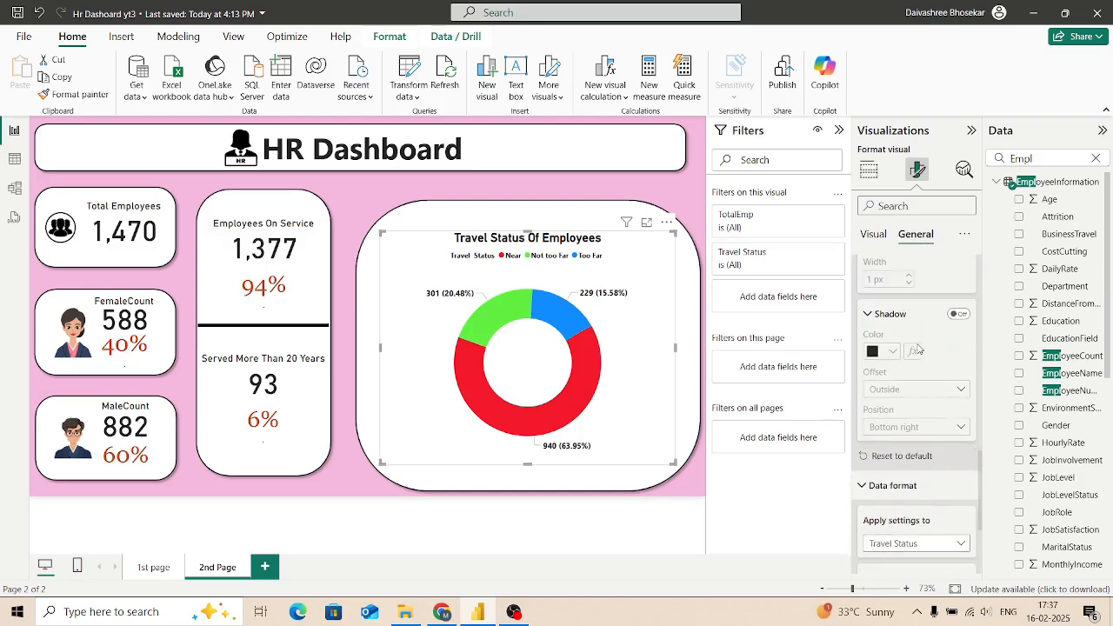
{"action": "scroll", "coordinate": [919, 347], "scroll_direction": "down", "scroll_amount": 2}
{"action": "scroll", "coordinate": [919, 347], "scroll_direction": "up", "scroll_amount": 6}
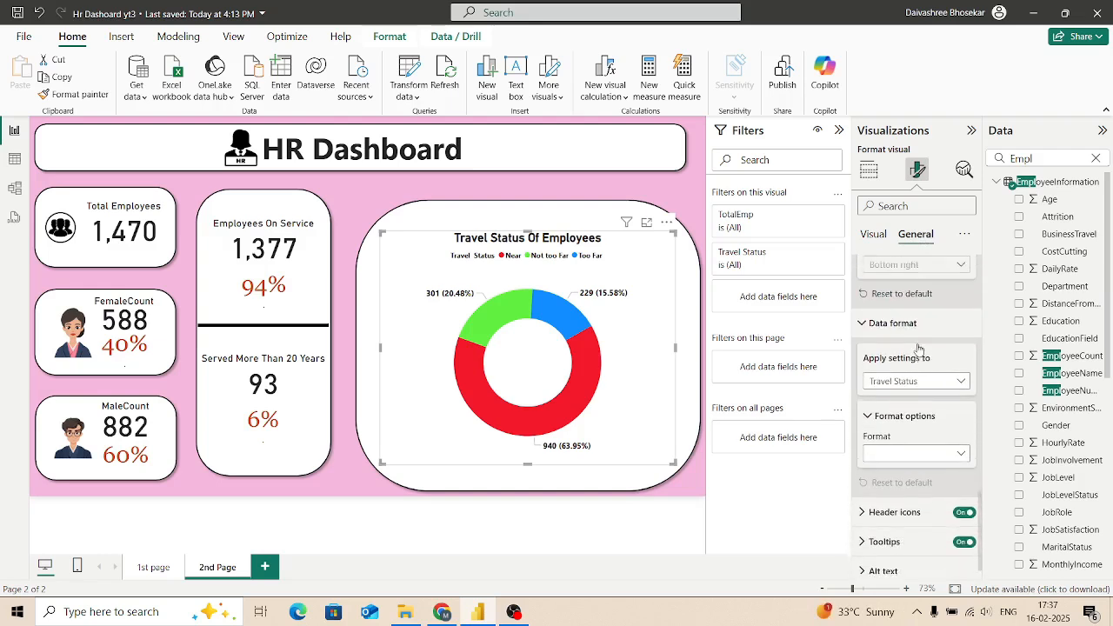
{"action": "scroll", "coordinate": [918, 348], "scroll_direction": "up", "scroll_amount": 4}
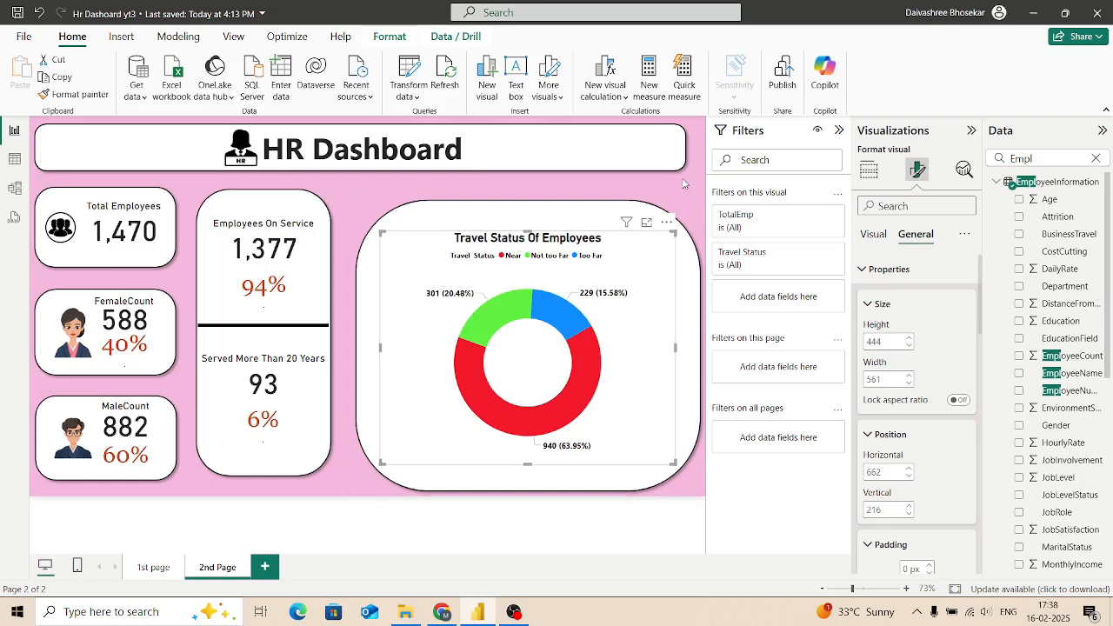
{"action": "left_click", "coordinate": [665, 205]}
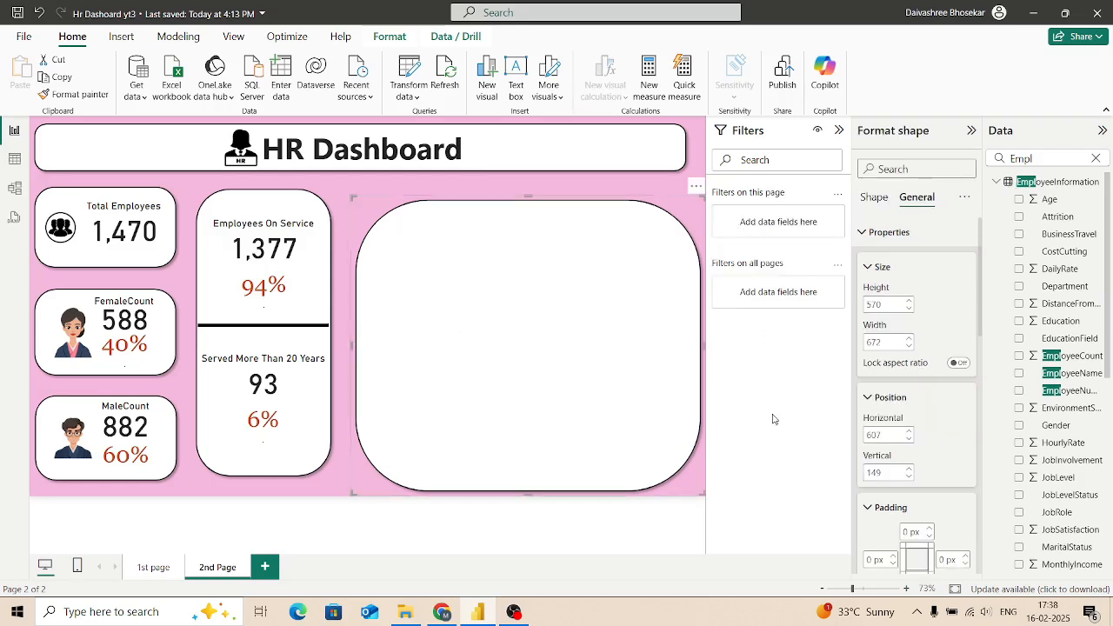
{"action": "left_click", "coordinate": [319, 488]}
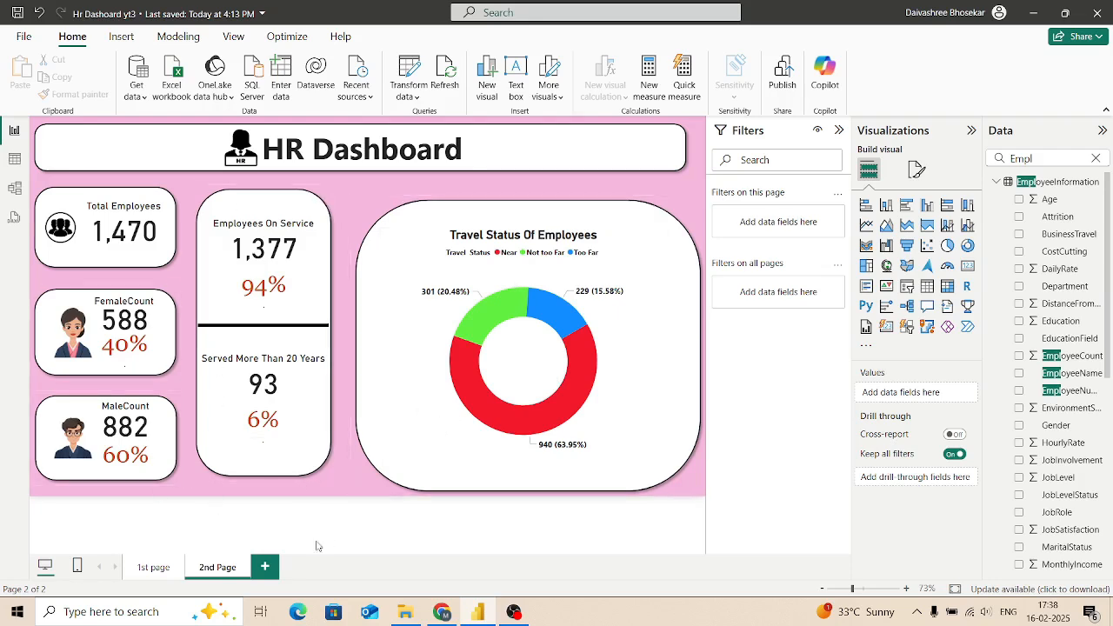
Step: Duplicate the 2nd Page and rename the copy as 3rd Page
{"action": "right_click", "coordinate": [225, 571]}
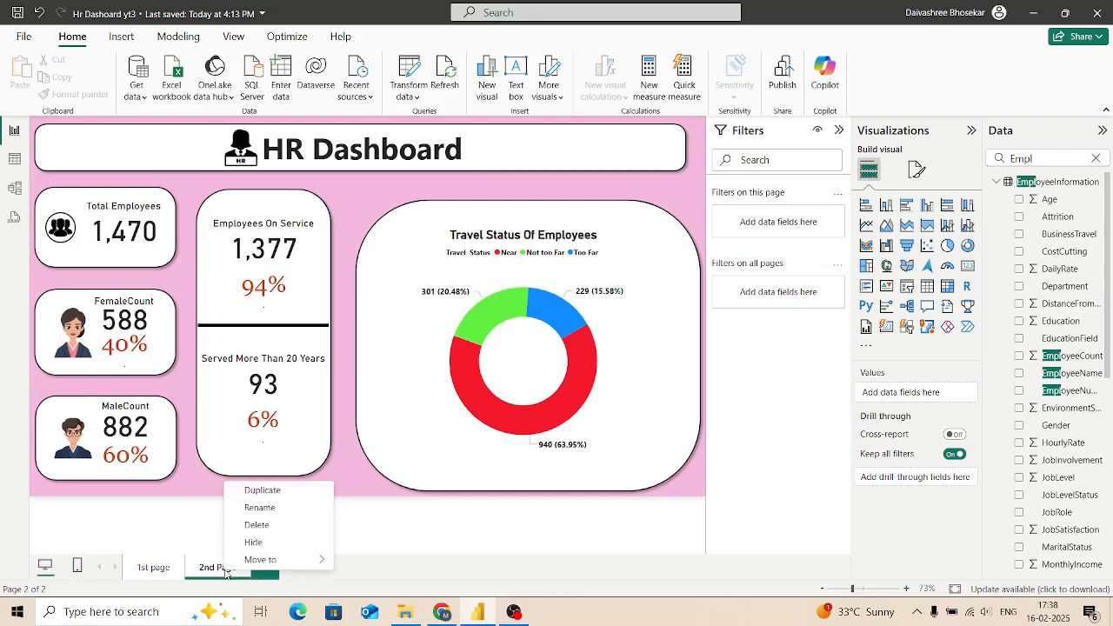
{"action": "left_click", "coordinate": [264, 491]}
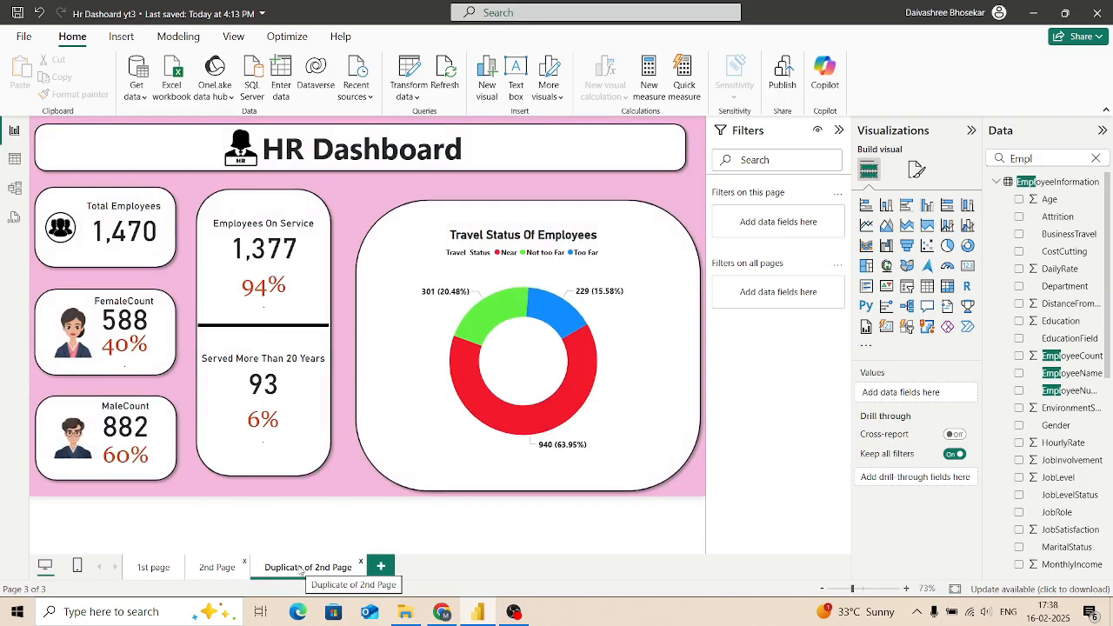
{"action": "right_click", "coordinate": [344, 567]}
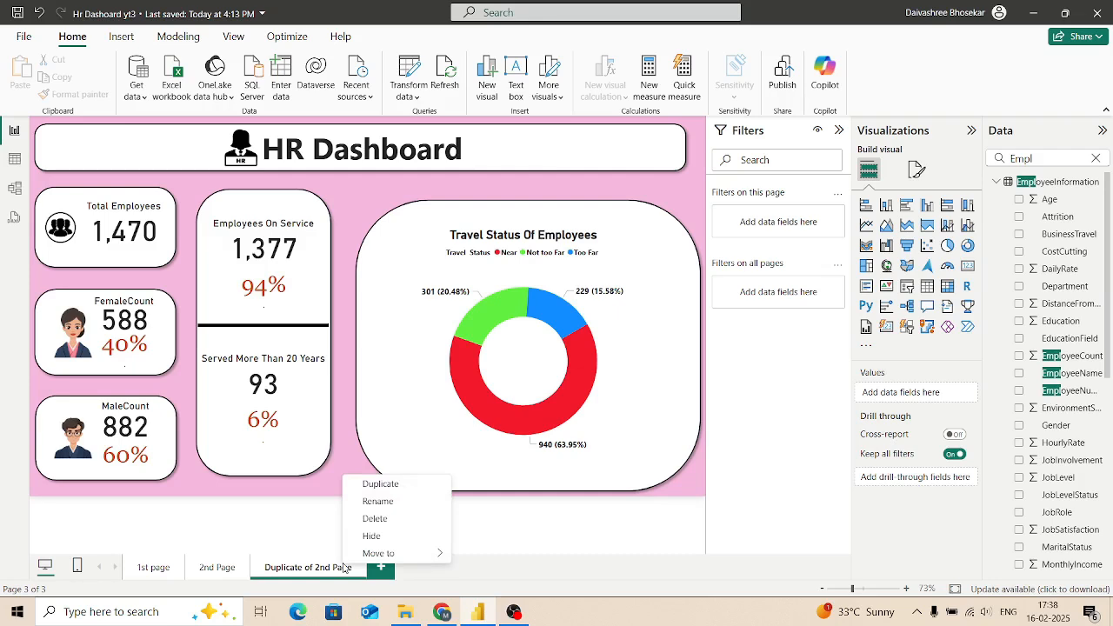
{"action": "left_click", "coordinate": [376, 501]}
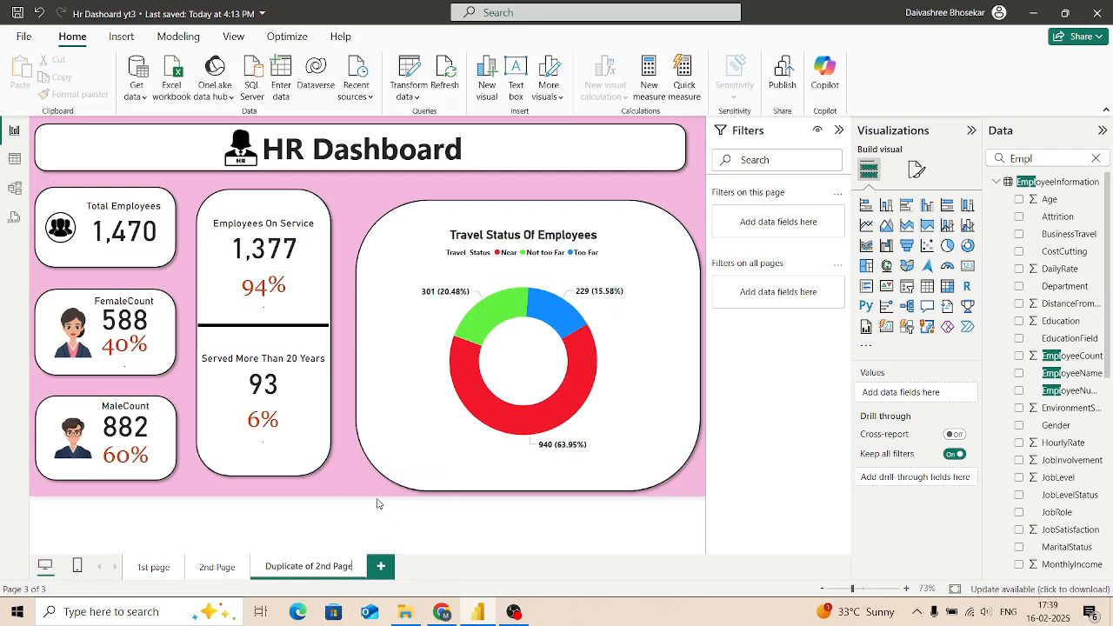
{"action": "type", "text": "#"}
{"action": "key", "text": "BackSpace"}
{"action": "type", "text": "3r"}
{"action": "key", "text": "BackSpace"}
{"action": "key", "text": "BackSpace"}
{"action": "key", "text": "BackSpace"}
{"action": "key", "text": "BackSpace"}
{"action": "key", "text": "BackSpace"}
{"action": "key", "text": "BackSpace"}
{"action": "key", "text": "BackSpace"}
{"action": "key", "text": "BackSpace"}
{"action": "key", "text": "BackSpace"}
{"action": "key", "text": "BackSpace"}
{"action": "key", "text": "BackSpace"}
{"action": "key", "text": "BackSpace"}
{"action": "key", "text": "BackSpace"}
{"action": "key", "text": "BackSpace"}
{"action": "key", "text": "BackSpace"}
{"action": "key", "text": "BackSpace"}
{"action": "key", "text": "BackSpace"}
{"action": "key", "text": "BackSpace"}
{"action": "key", "text": "BackSpace"}
{"action": "key", "text": "BackSpace"}
{"action": "type", "text": "3rd Page"}
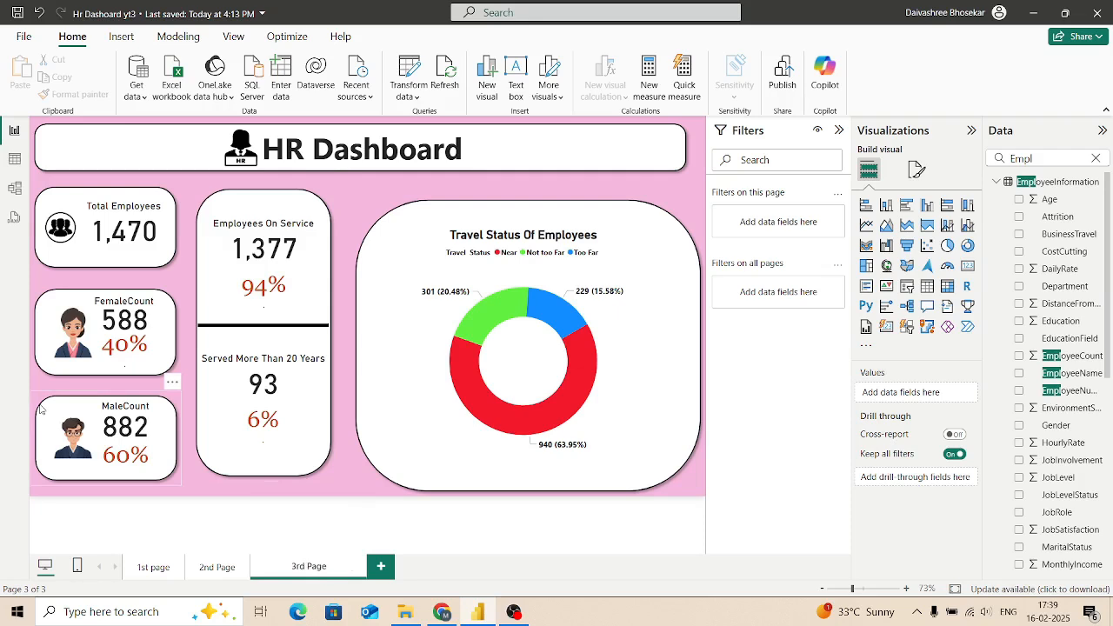
{"action": "key", "text": "Return"}
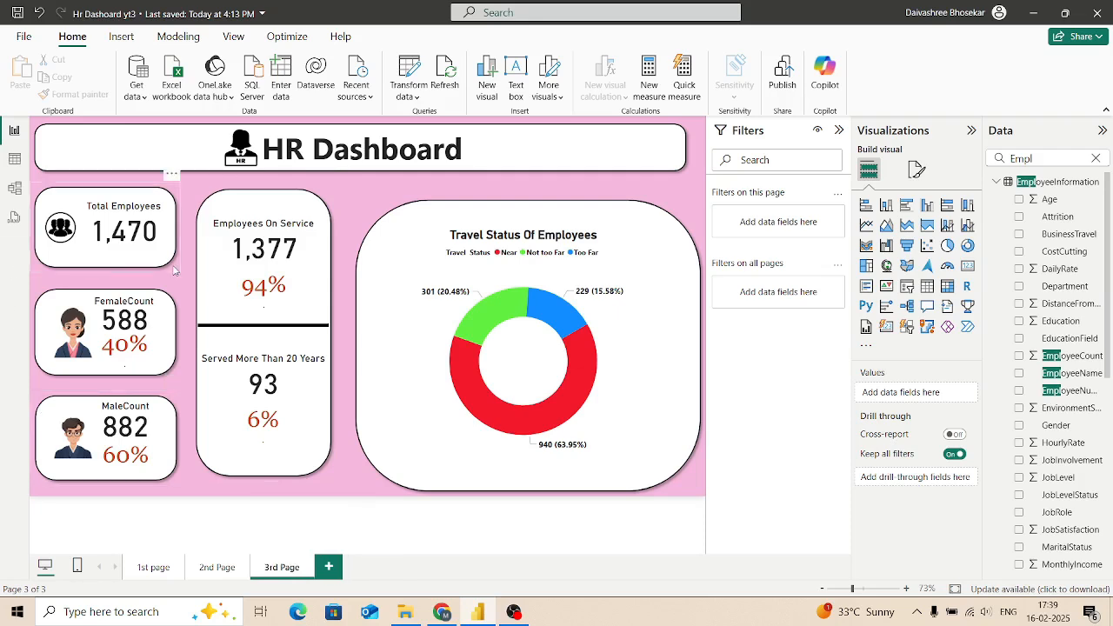
Step: Delete the travel status donut chart, the large rounded panel behind it and the black divider line from the 3rd Page
{"action": "left_click", "coordinate": [455, 411]}
{"action": "key", "text": "Delete"}
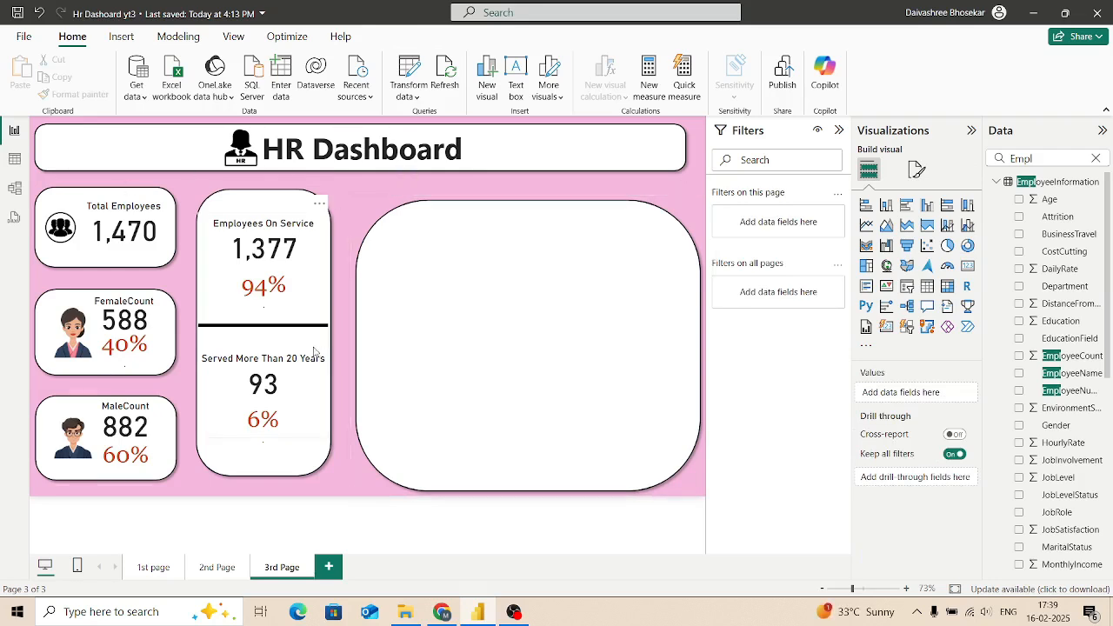
{"action": "key", "text": "ctrl+z"}
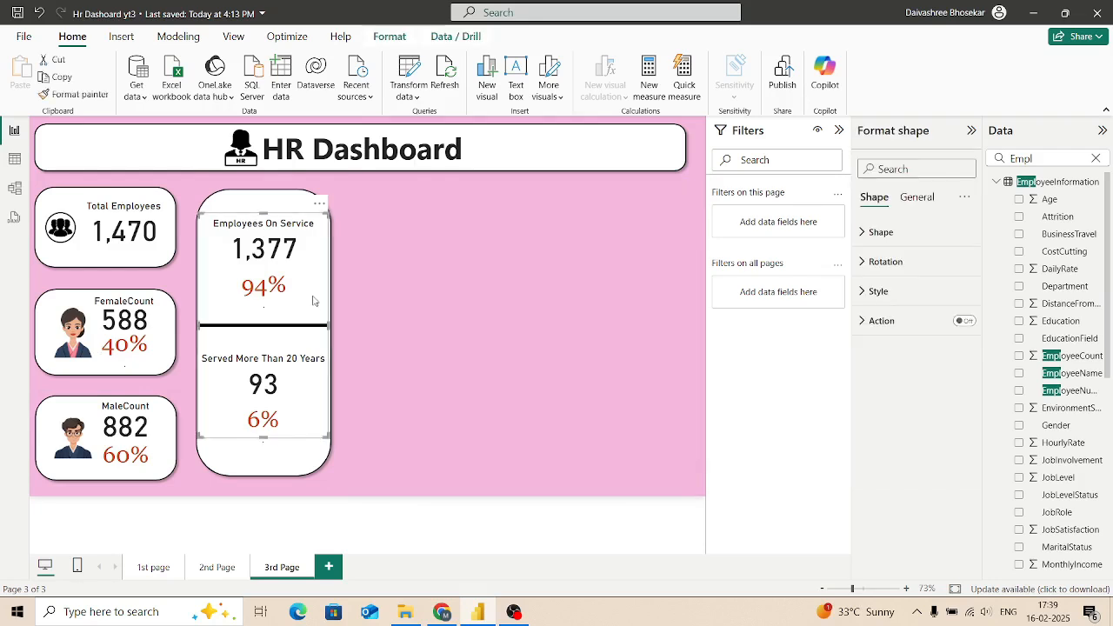
{"action": "key", "text": "Escape"}
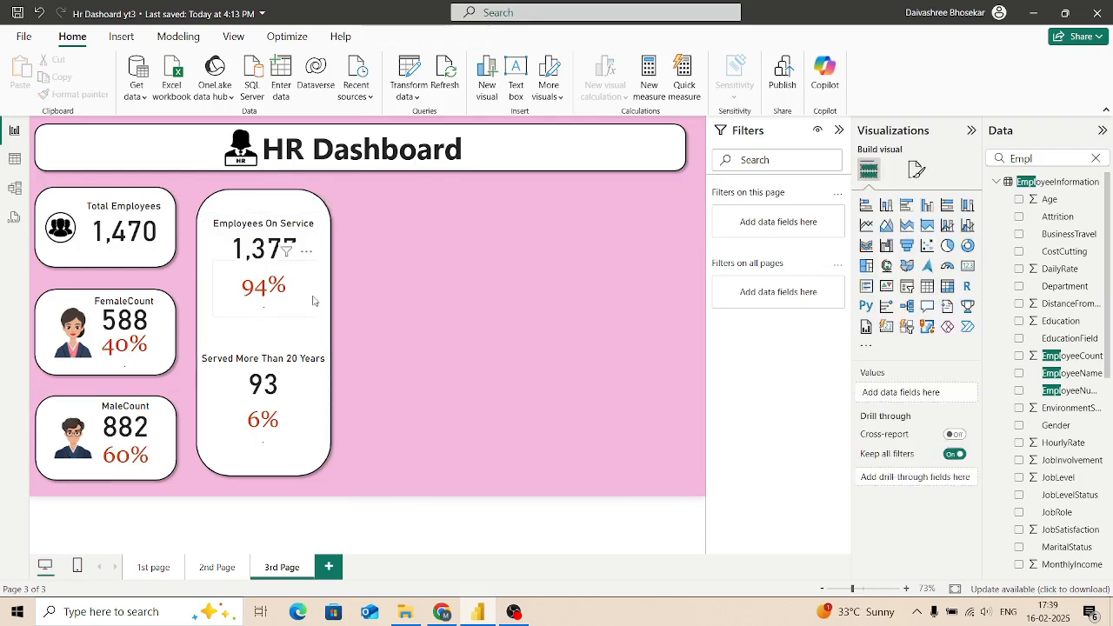
Step: Delete the Served More Than 20 Years and Employees On Service cards together with their percentage cards, keeping the tall rounded panel
{"action": "left_click", "coordinate": [298, 383]}
{"action": "key", "text": "Delete"}
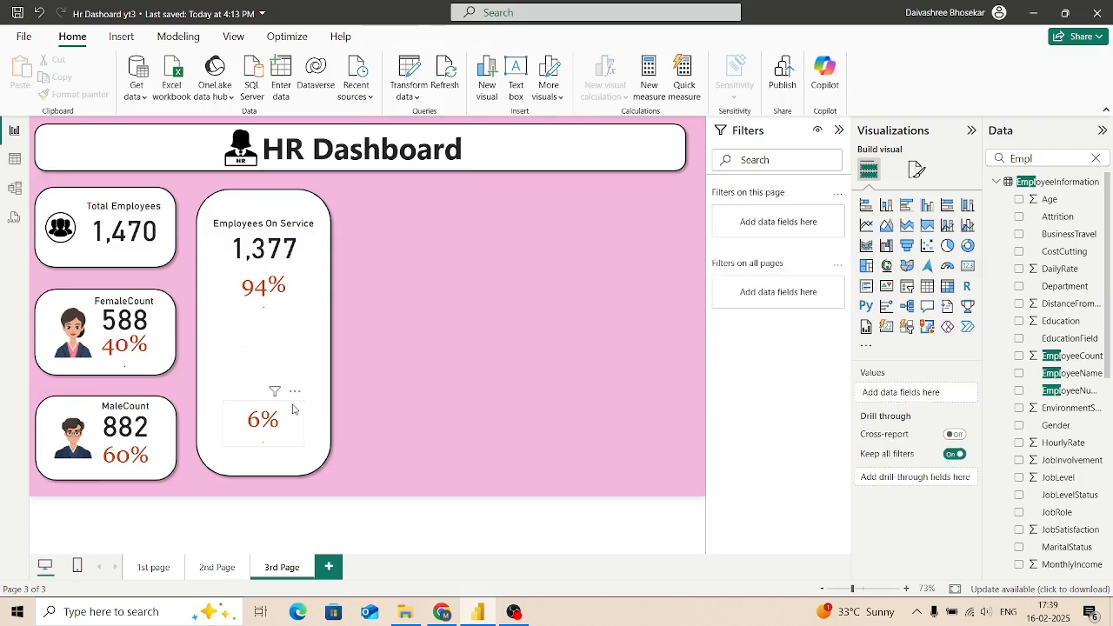
{"action": "left_click", "coordinate": [293, 408]}
{"action": "key", "text": "Delete"}
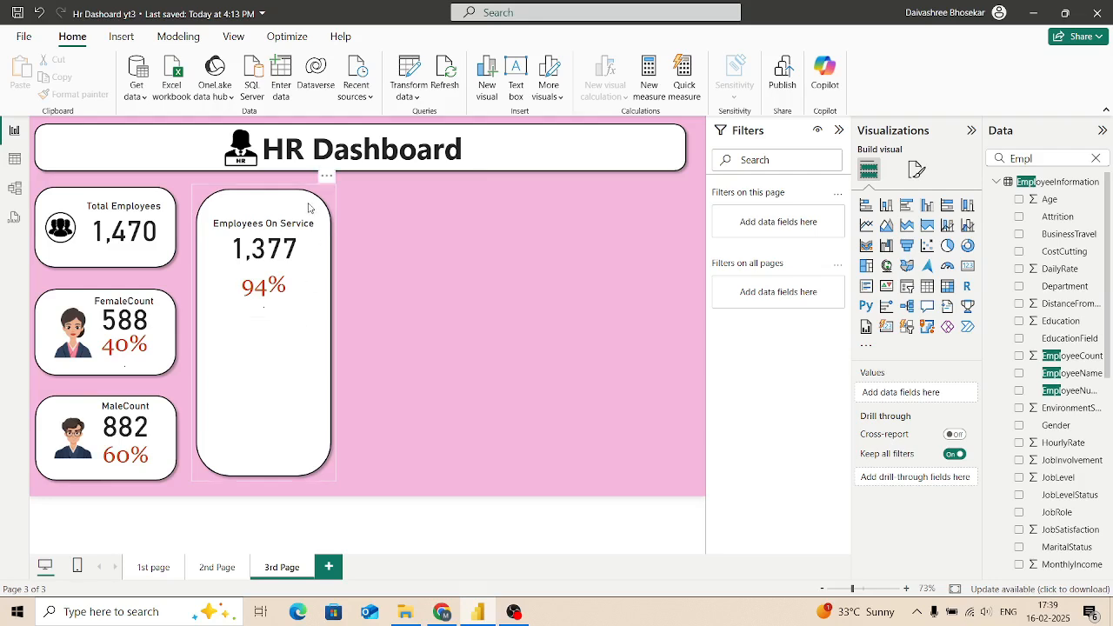
{"action": "left_click", "coordinate": [291, 246]}
{"action": "key", "text": "Delete"}
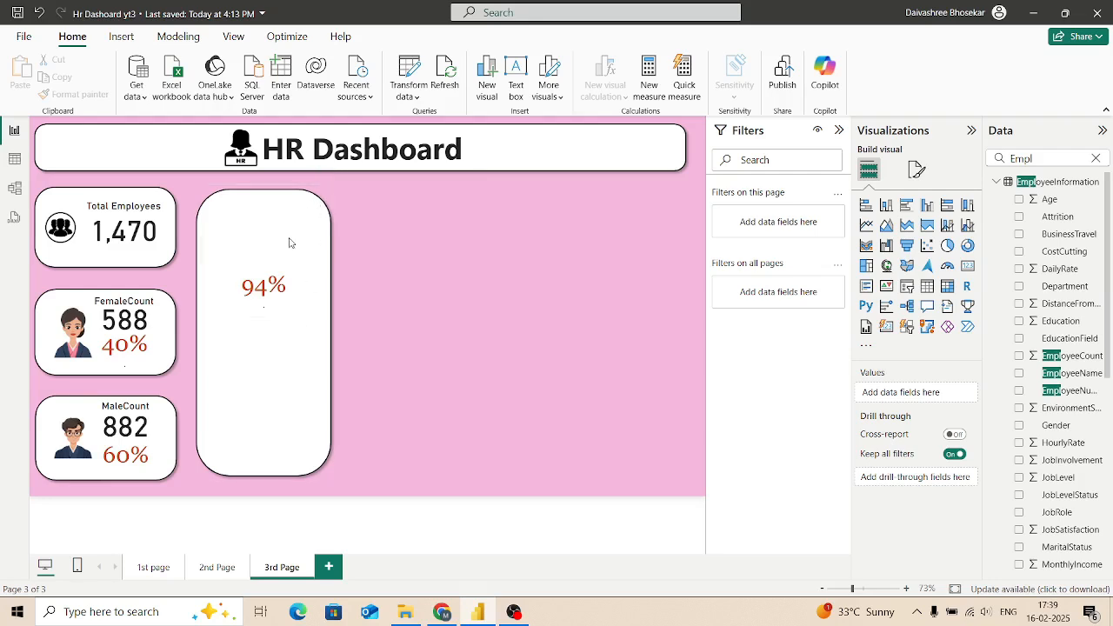
{"action": "left_click", "coordinate": [273, 290]}
{"action": "key", "text": "Delete"}
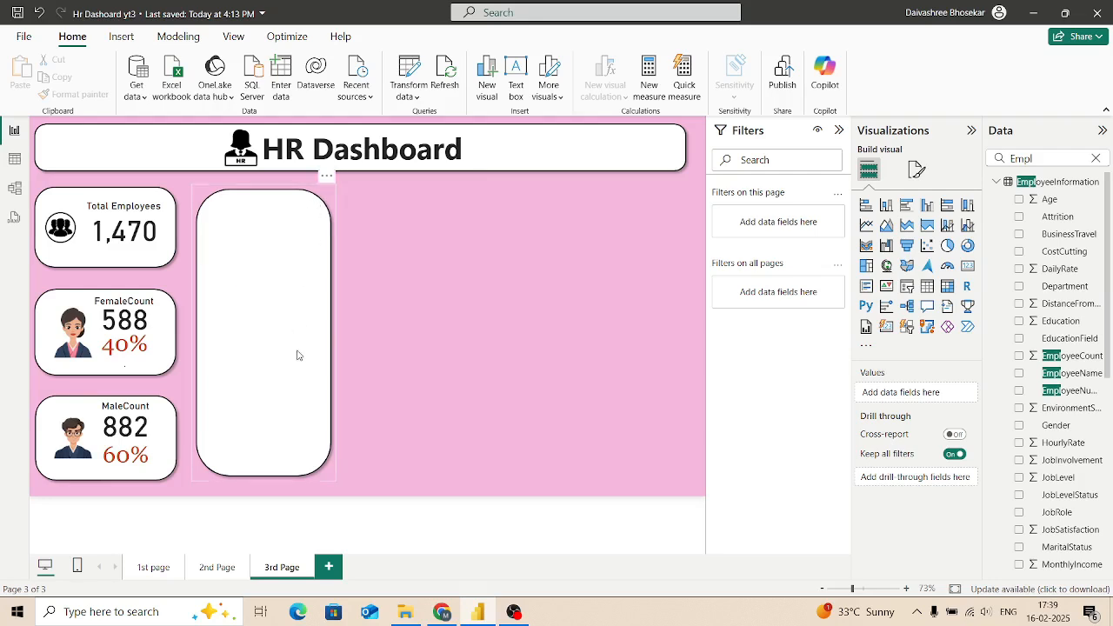
Step: Widen the empty rounded panel toward the middle of the page, to nearly twice its width
{"action": "left_click", "coordinate": [297, 355]}
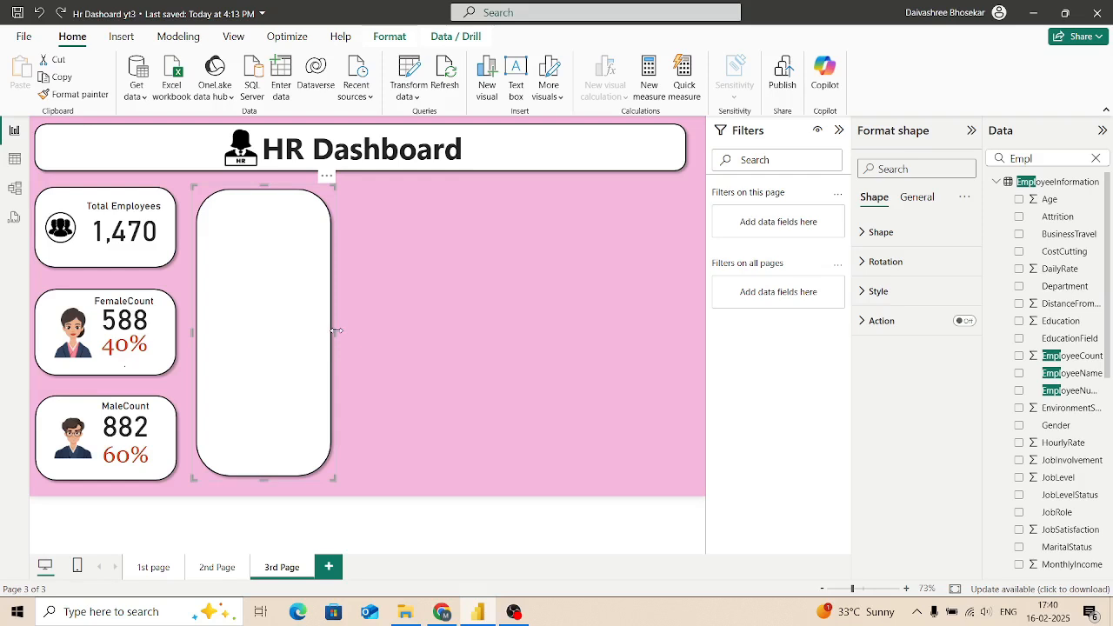
{"action": "left_click_drag", "start_coordinate": [386, 341], "coordinate": [452, 423]}
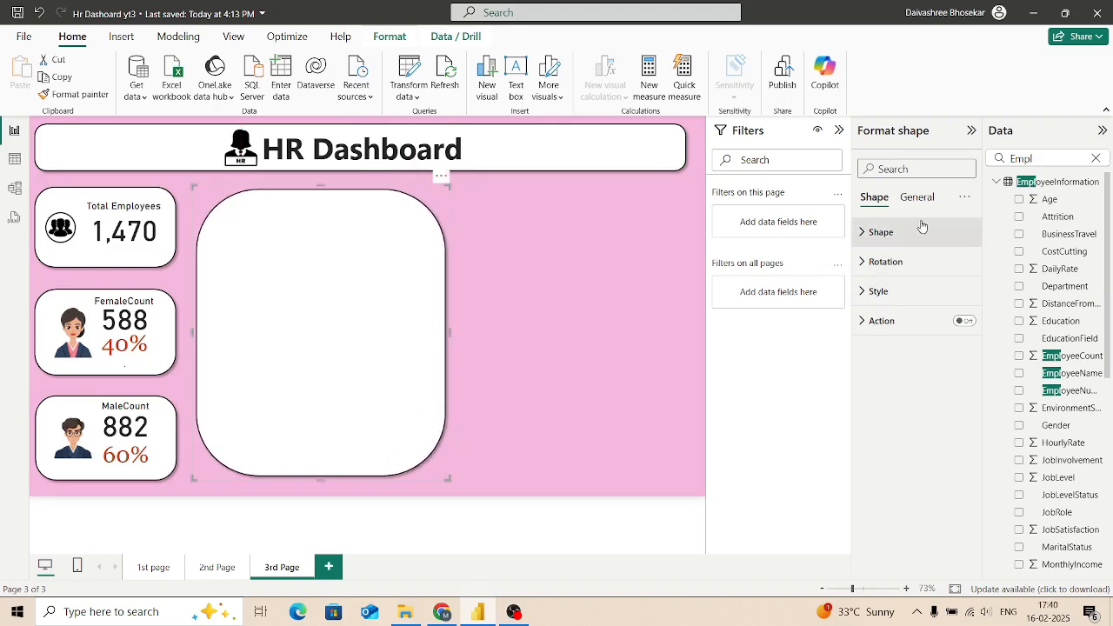
{"action": "left_click", "coordinate": [624, 316]}
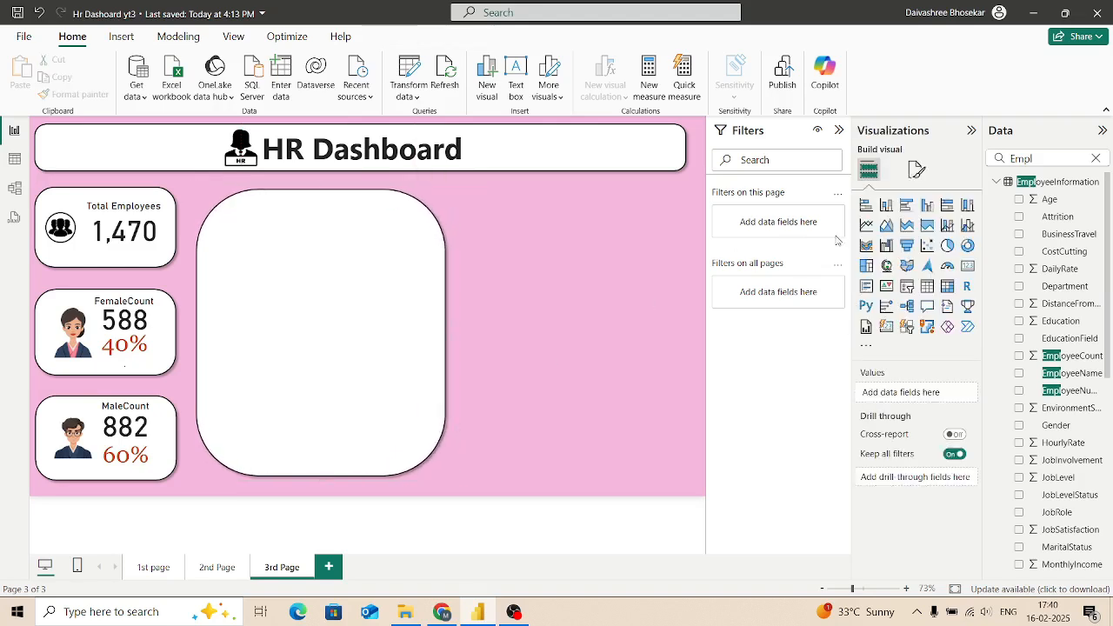
Step: Insert an empty table visual, reduced in size, beside the rounded panel and clear the data field search
{"action": "left_click", "coordinate": [928, 287]}
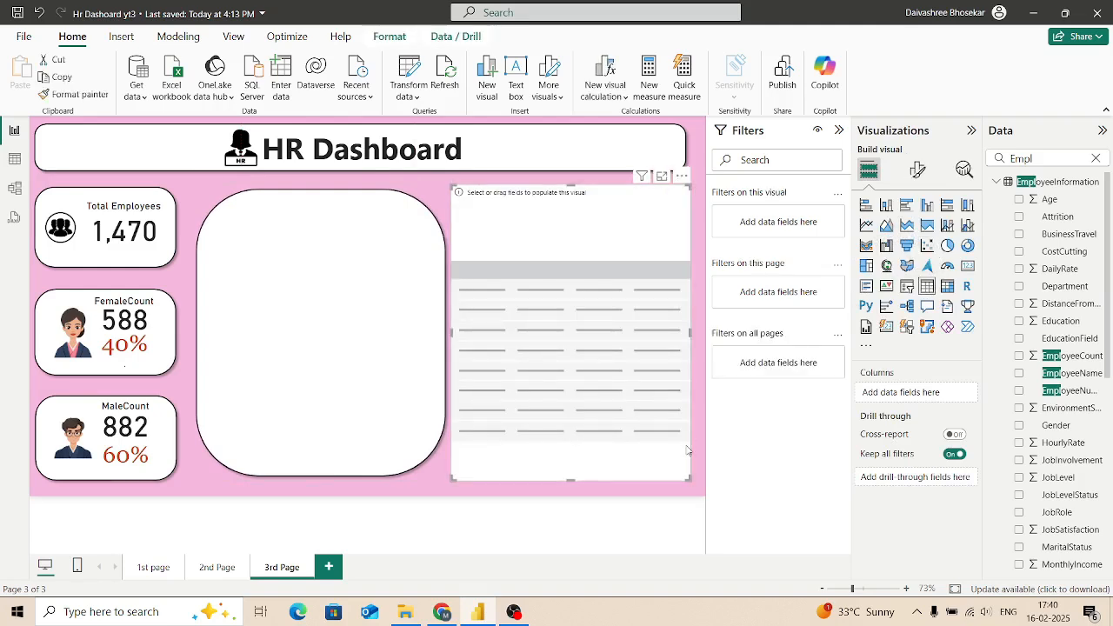
{"action": "left_click_drag", "start_coordinate": [686, 476], "coordinate": [673, 425]}
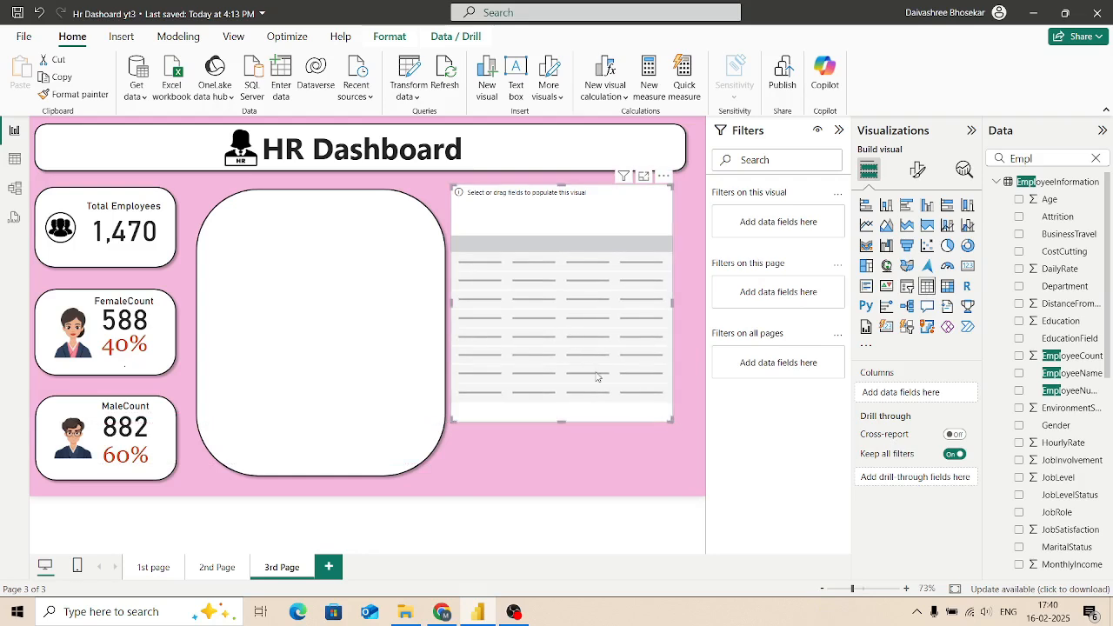
{"action": "left_click_drag", "start_coordinate": [570, 321], "coordinate": [585, 349]}
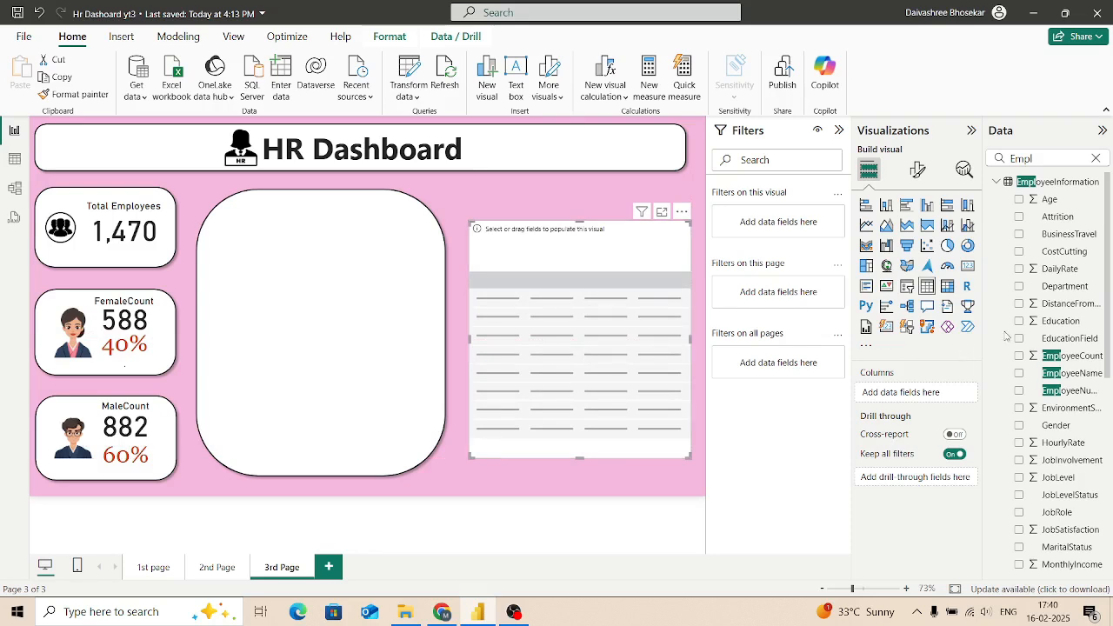
{"action": "left_click", "coordinate": [1096, 158]}
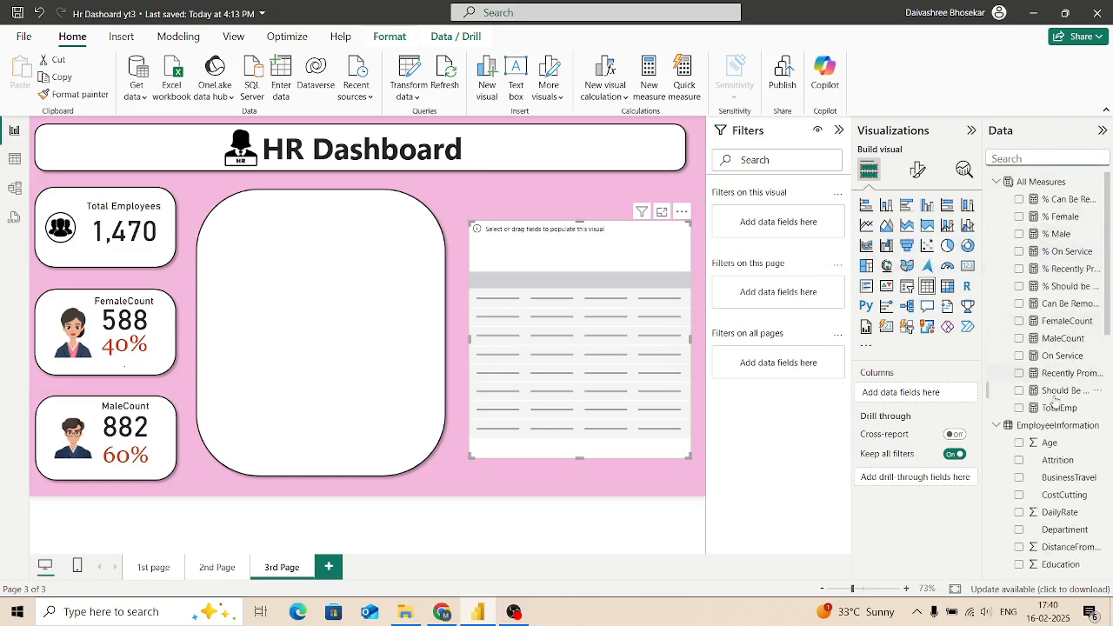
Step: Add the EmployeeName field from EmployeeInformation and the Can Be Removed measure as columns of the empty table
{"action": "left_click", "coordinate": [1009, 158]}
{"action": "type", "text": "Name"}
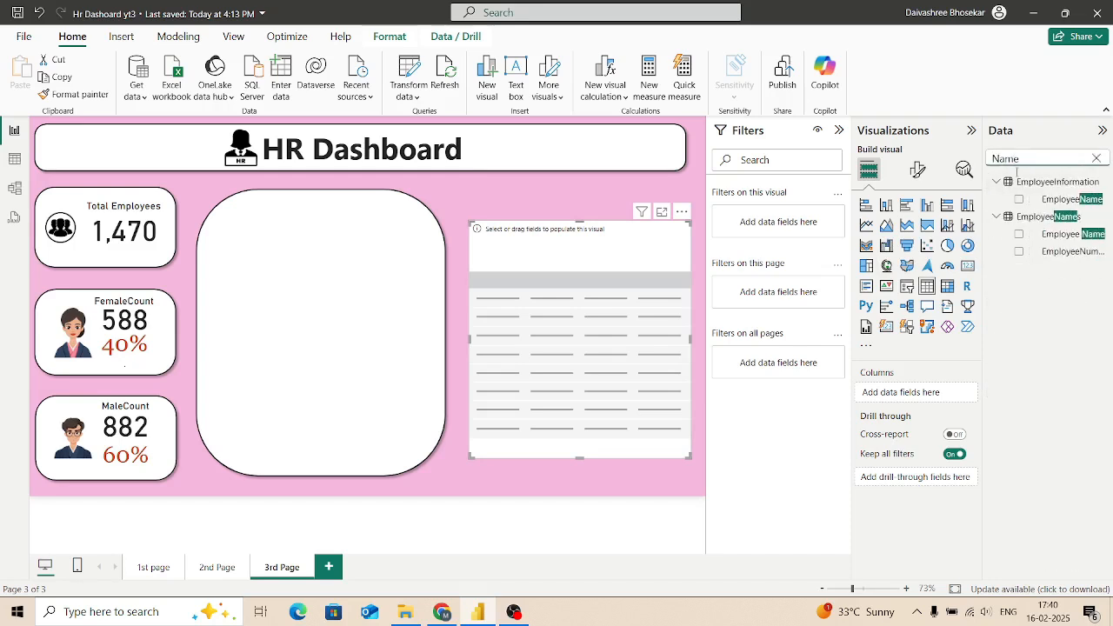
{"action": "left_click", "coordinate": [1019, 199]}
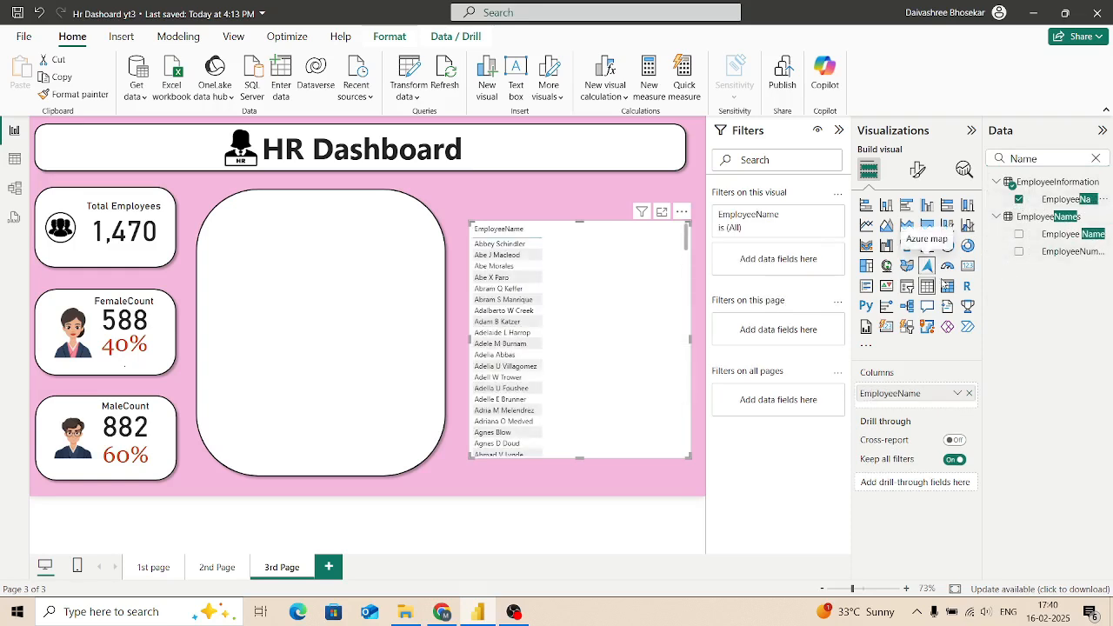
{"action": "left_click", "coordinate": [1096, 158]}
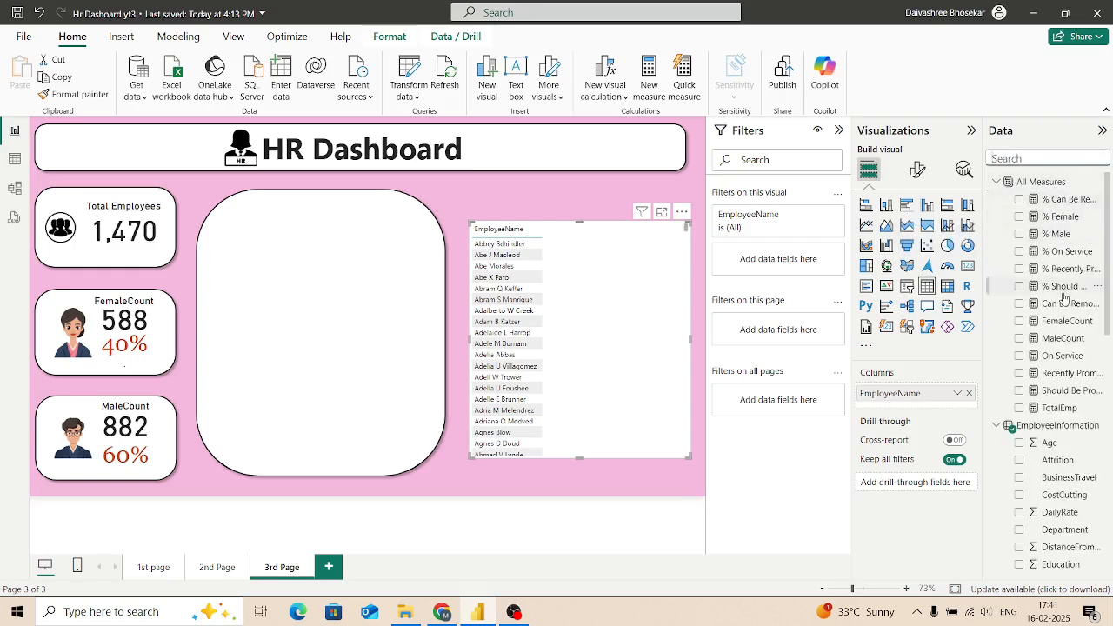
{"action": "left_click", "coordinate": [1019, 304]}
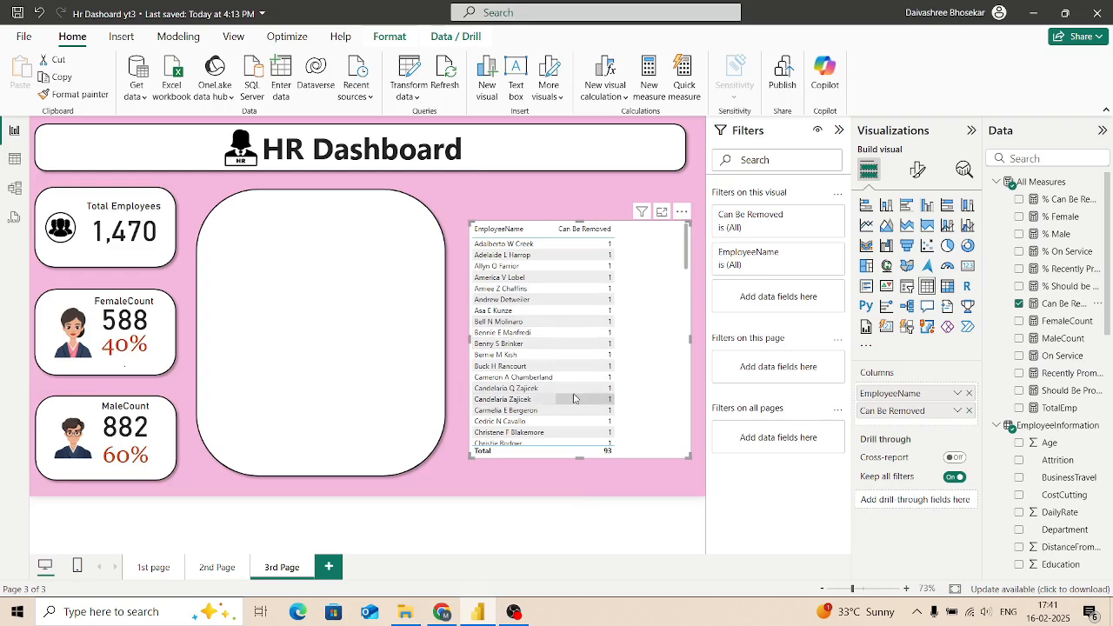
Step: Resize the Can Be Removed table to fit its columns and place it inside the rounded panel
{"action": "left_click_drag", "start_coordinate": [691, 454], "coordinate": [623, 443]}
{"action": "left_click_drag", "start_coordinate": [545, 321], "coordinate": [314, 325]}
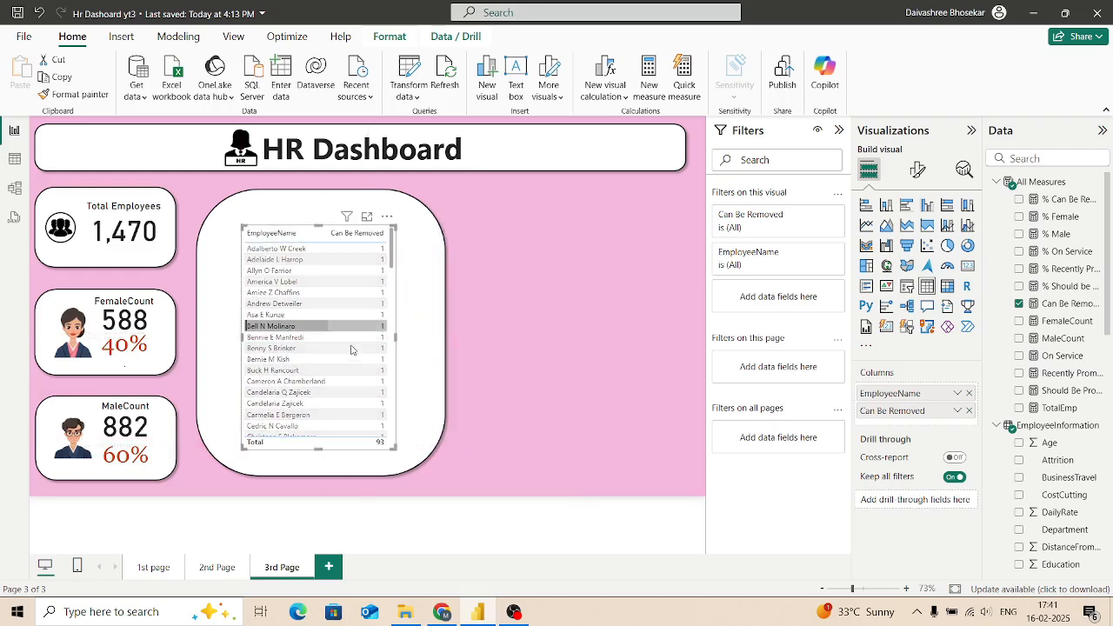
{"action": "left_click", "coordinate": [314, 325]}
{"action": "left_click_drag", "start_coordinate": [393, 446], "coordinate": [414, 450]}
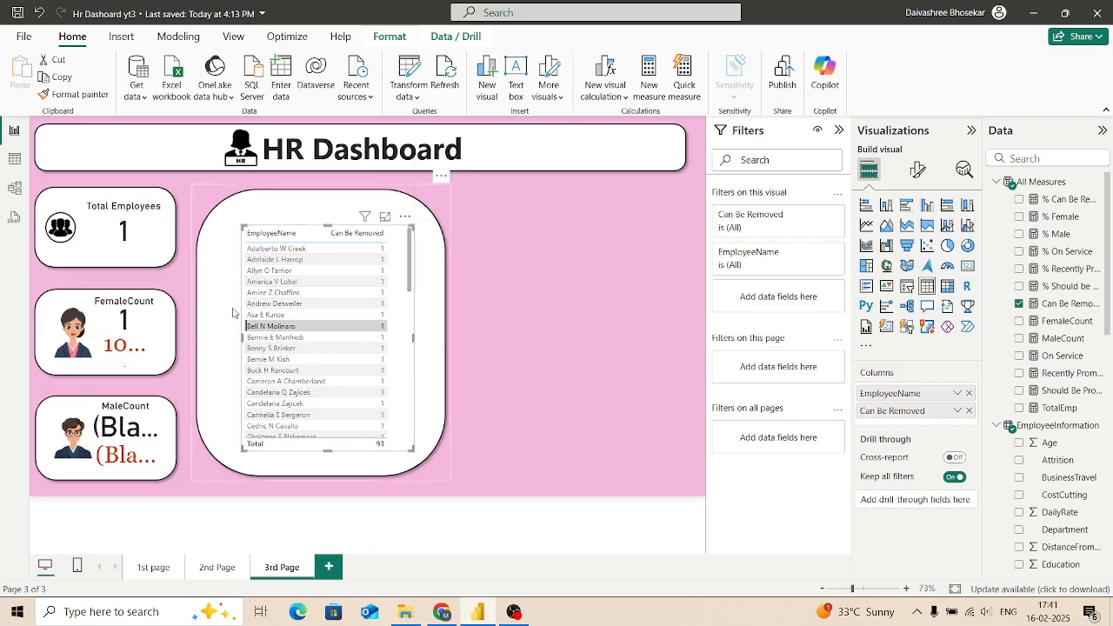
{"action": "left_click_drag", "start_coordinate": [243, 336], "coordinate": [222, 337]}
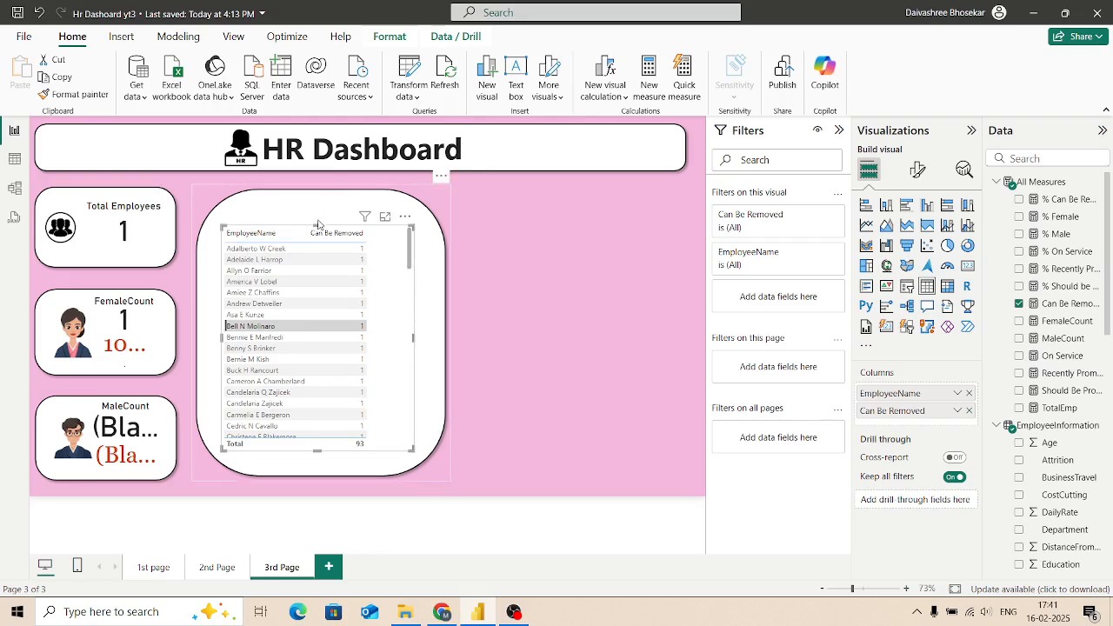
Step: Shift the rounded panel slightly up and extend the Can Be Removed table's upper edge toward the panel's top
{"action": "key", "text": "Delete"}
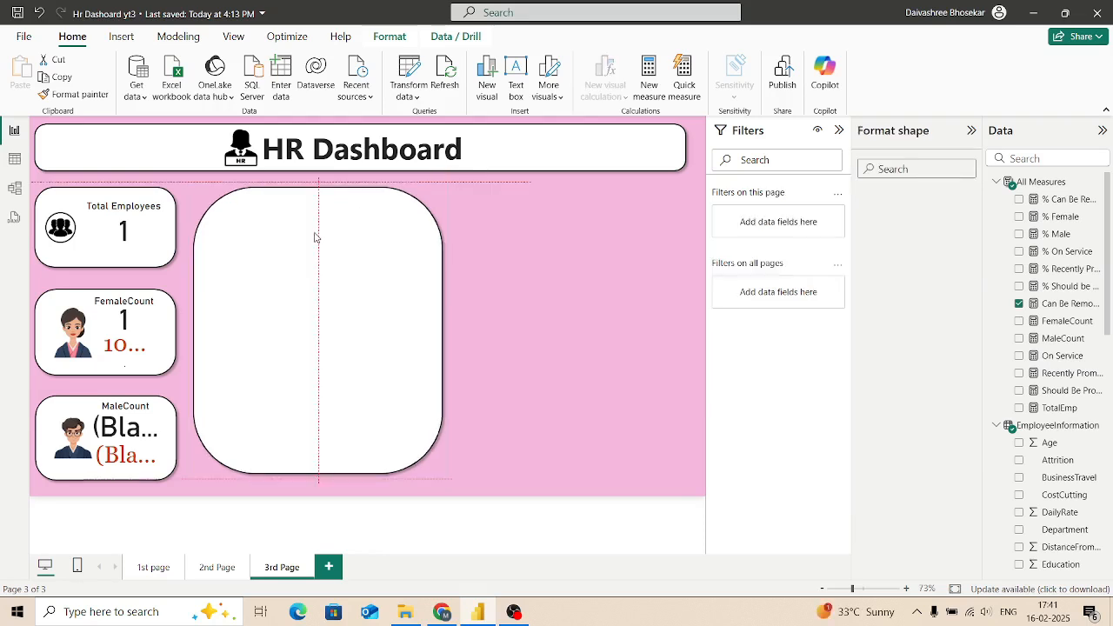
{"action": "key", "text": "ctrl+z"}
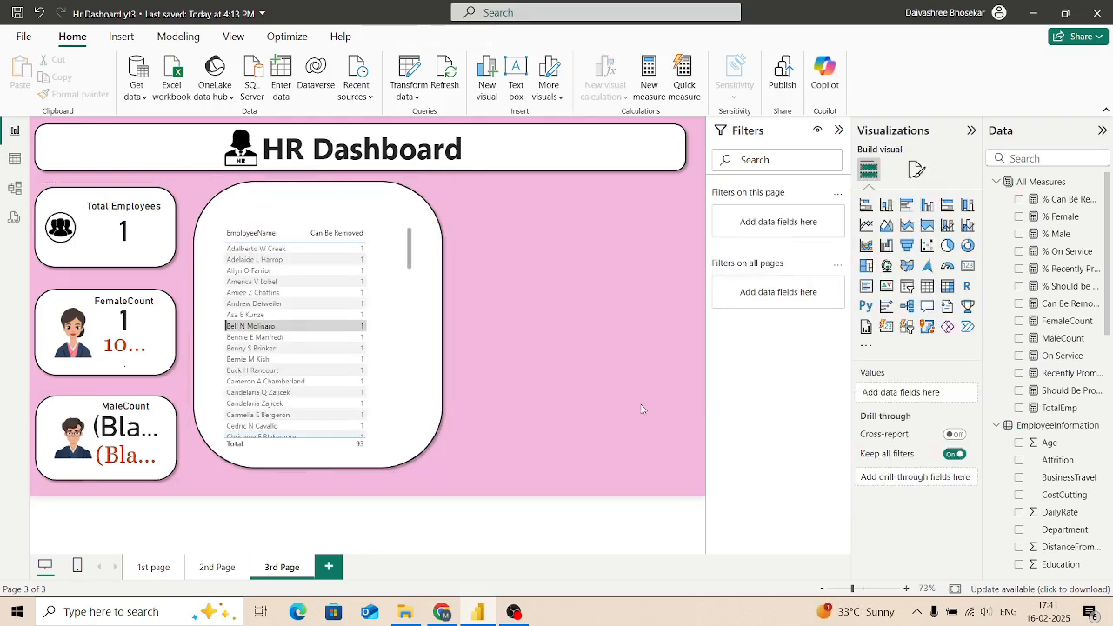
{"action": "left_click", "coordinate": [307, 228]}
{"action": "left_click_drag", "start_coordinate": [314, 223], "coordinate": [321, 209]}
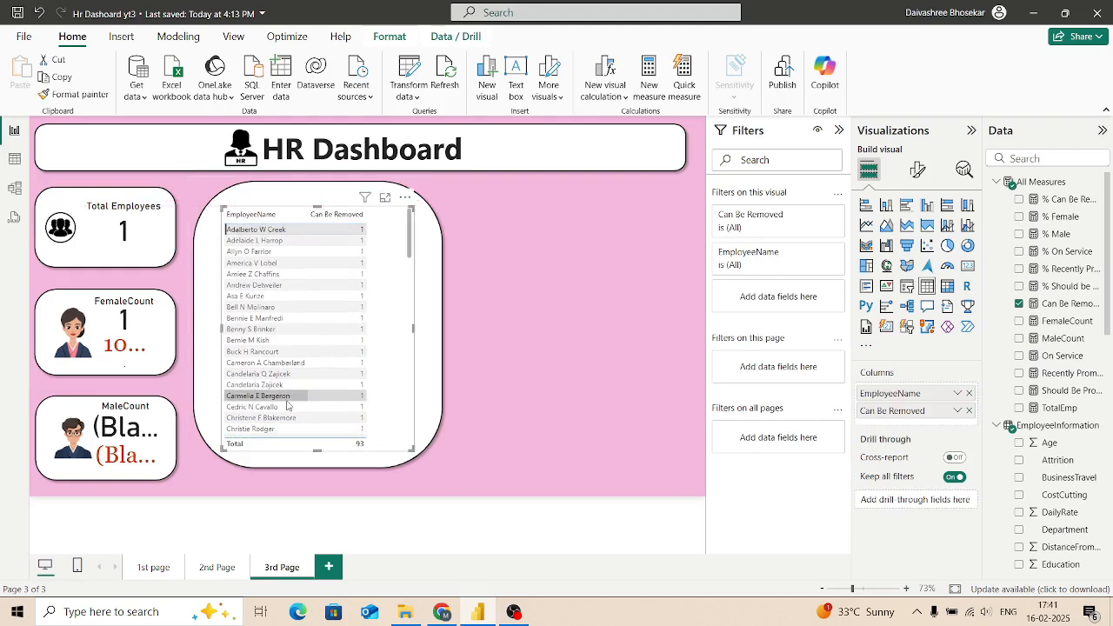
Step: Insert a rounded rectangle shape filling the empty space beside the table panel, at about the same height
{"action": "left_click", "coordinate": [431, 321]}
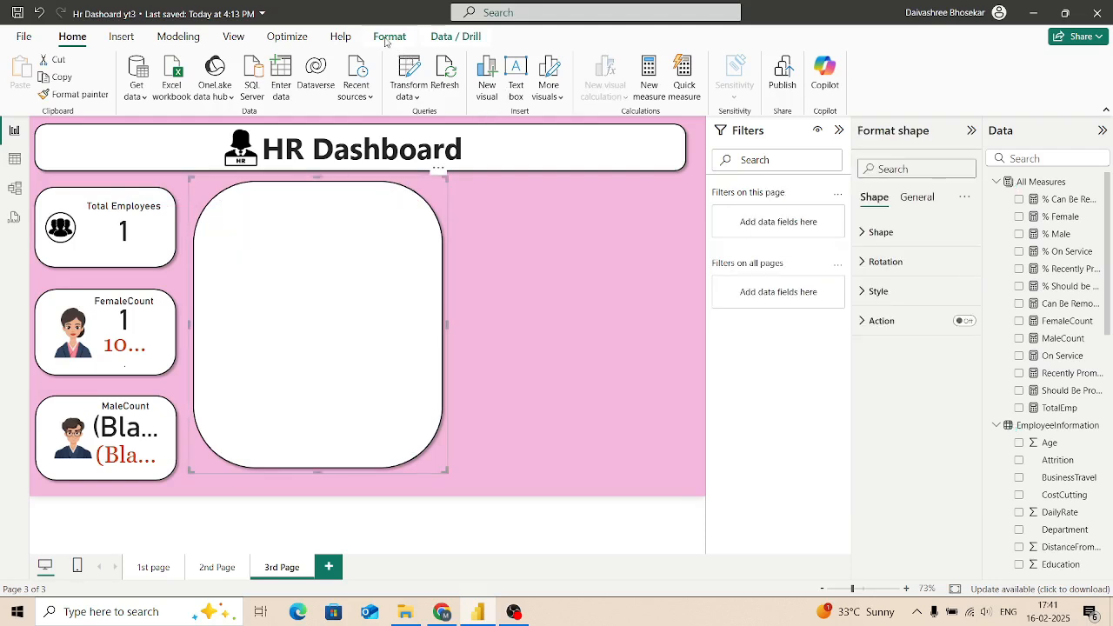
{"action": "left_click", "coordinate": [121, 36]}
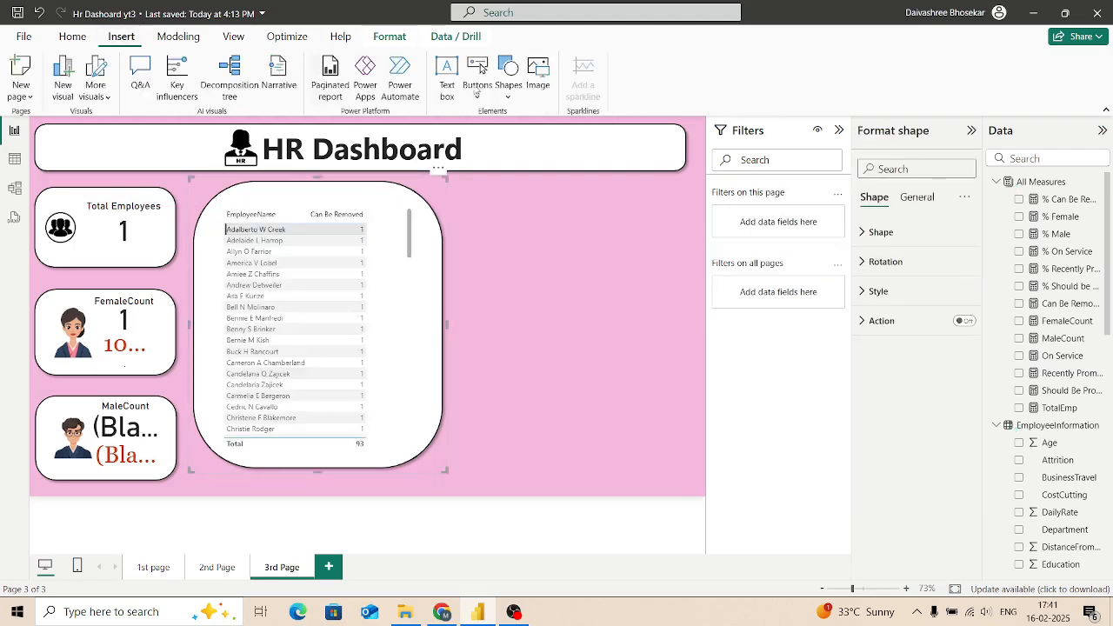
{"action": "left_click", "coordinate": [517, 93]}
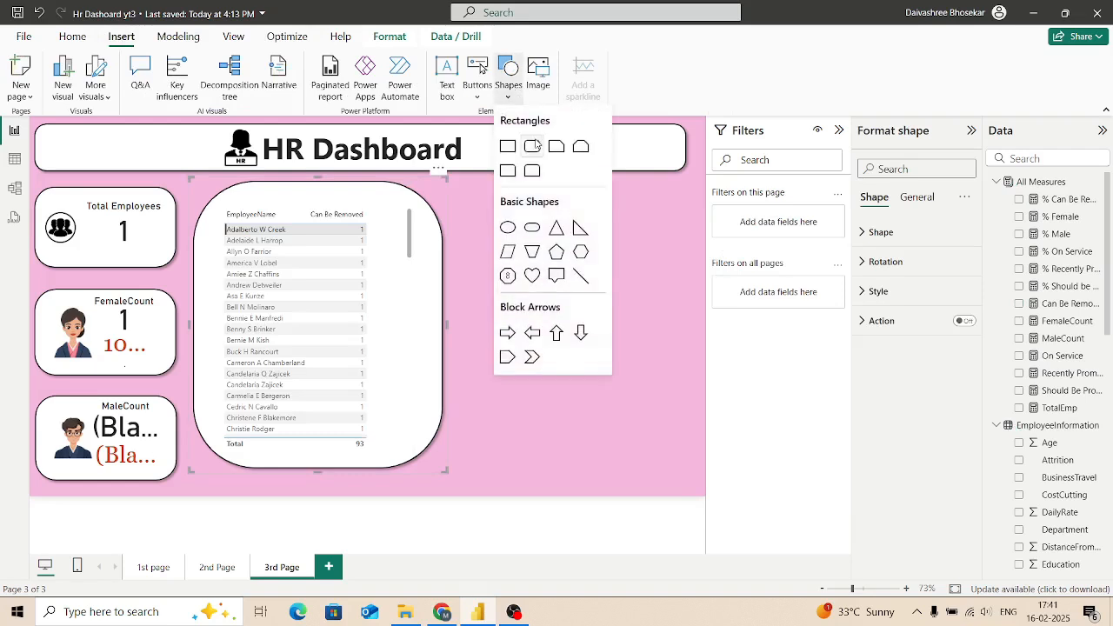
{"action": "left_click", "coordinate": [533, 146]}
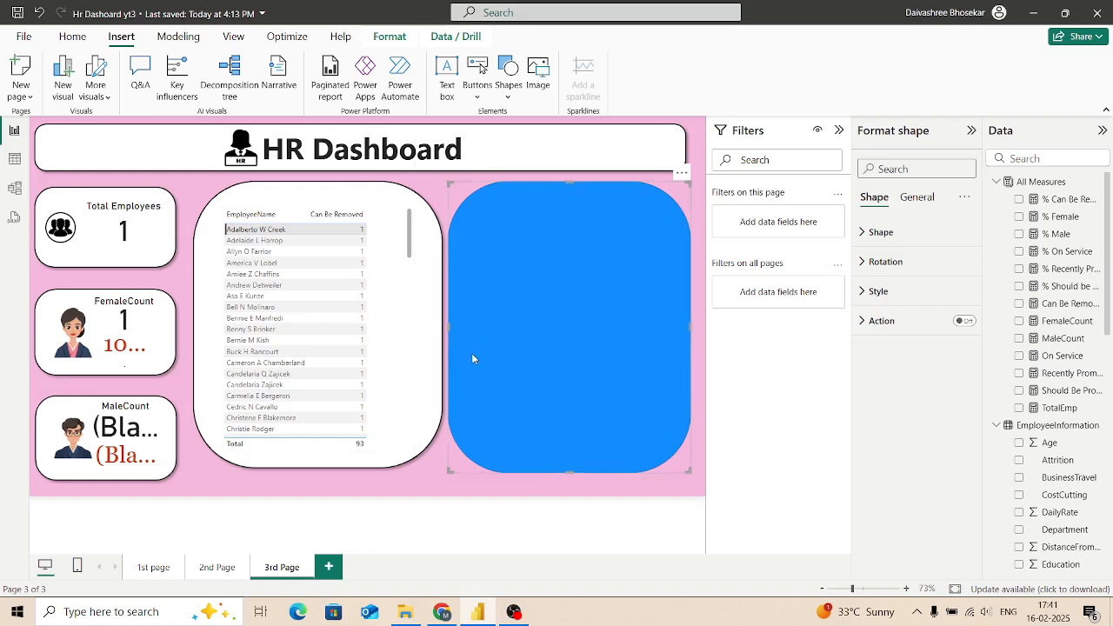
Step: Copy the white table panel's formatting onto the new blue rounded rectangle with Format painter
{"action": "left_click", "coordinate": [428, 372]}
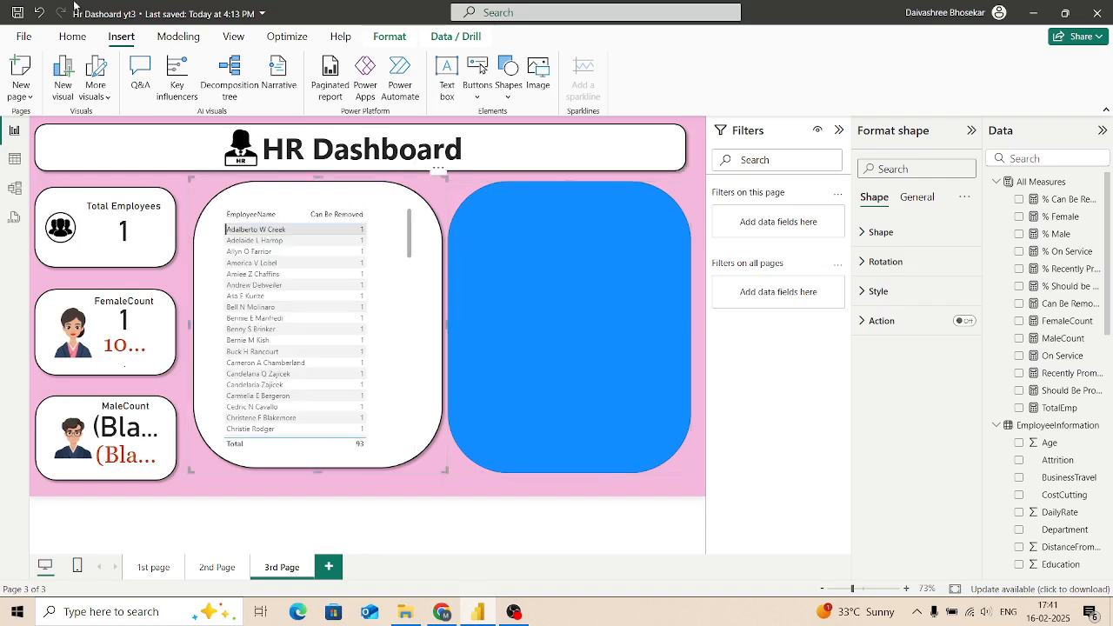
{"action": "left_click", "coordinate": [72, 36]}
{"action": "left_click", "coordinate": [66, 94]}
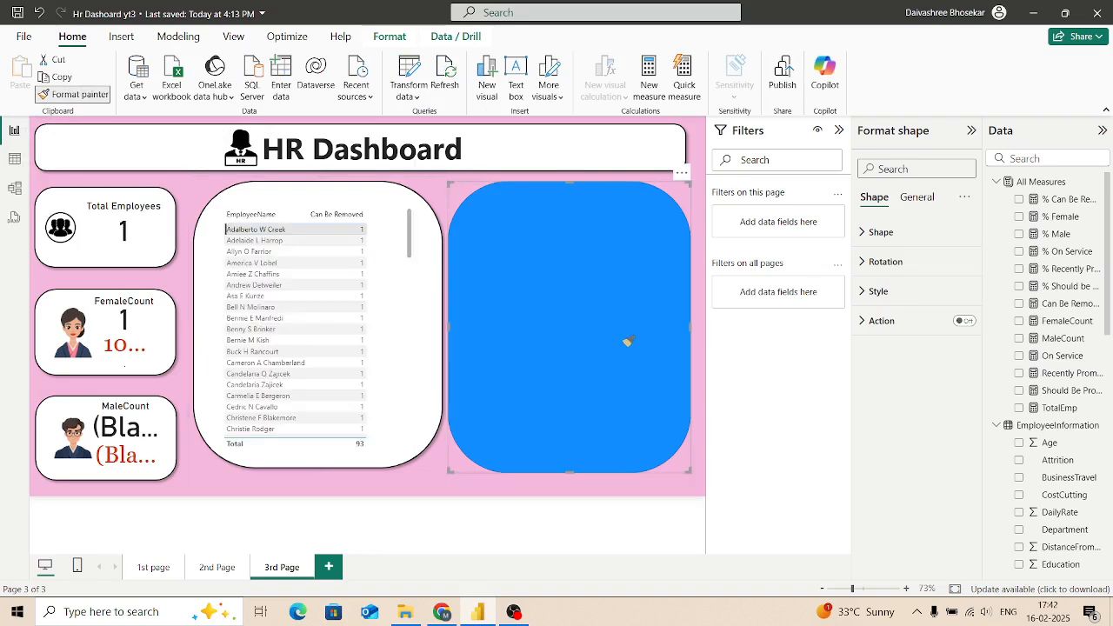
{"action": "left_click", "coordinate": [625, 340]}
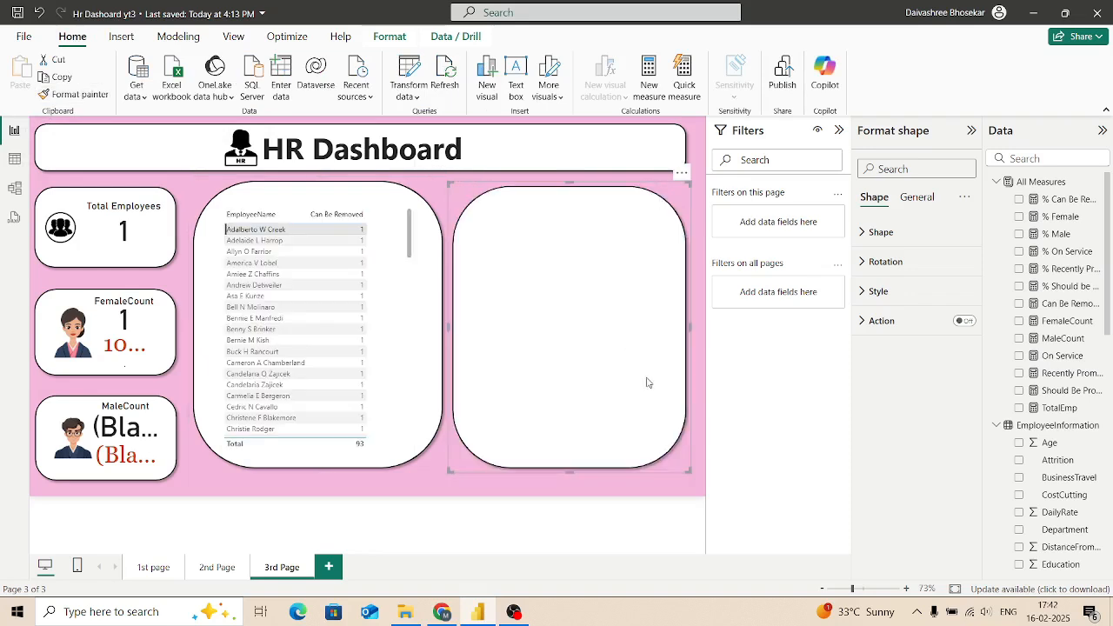
Step: Narrow the first rounded panel and the Can Be Removed table inside it
{"action": "left_click", "coordinate": [371, 466]}
{"action": "left_click_drag", "start_coordinate": [439, 471], "coordinate": [416, 478]}
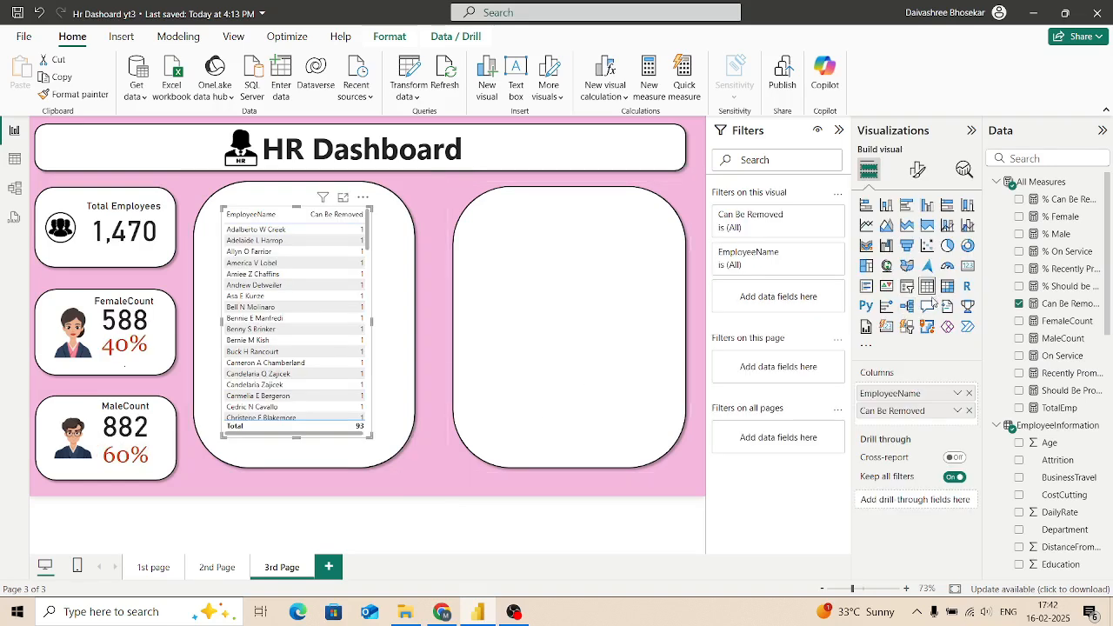
{"action": "left_click", "coordinate": [674, 490]}
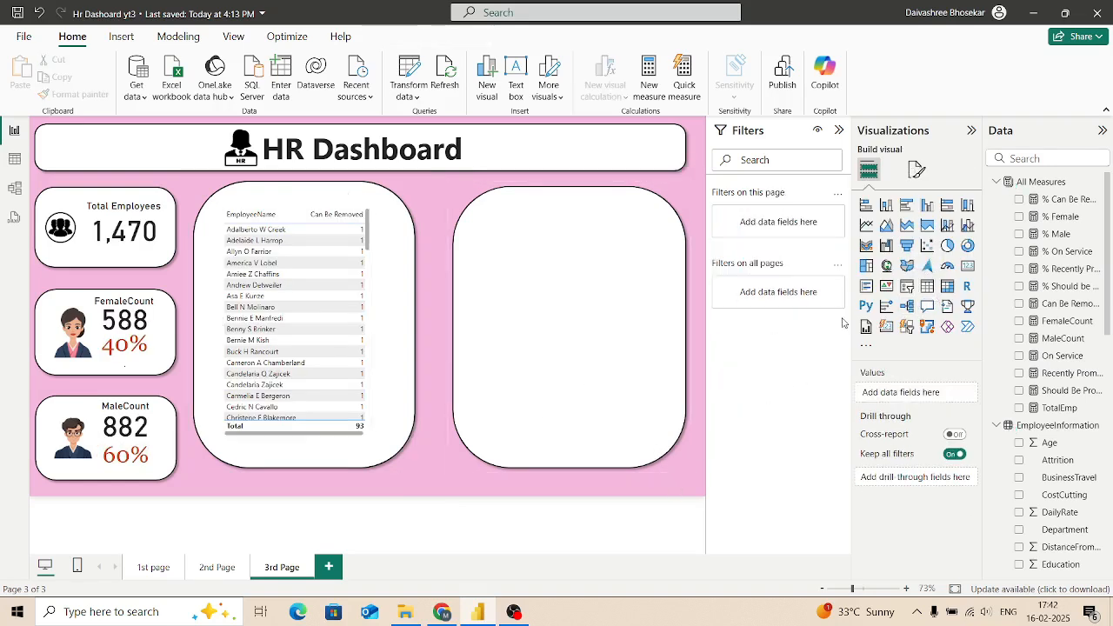
Step: Insert a second table with EmployeeName and On Service, and enlarge it over the empty rounded panel
{"action": "left_click", "coordinate": [928, 287]}
{"action": "left_click", "coordinate": [1046, 154]}
{"action": "type", "text": "Emp"}
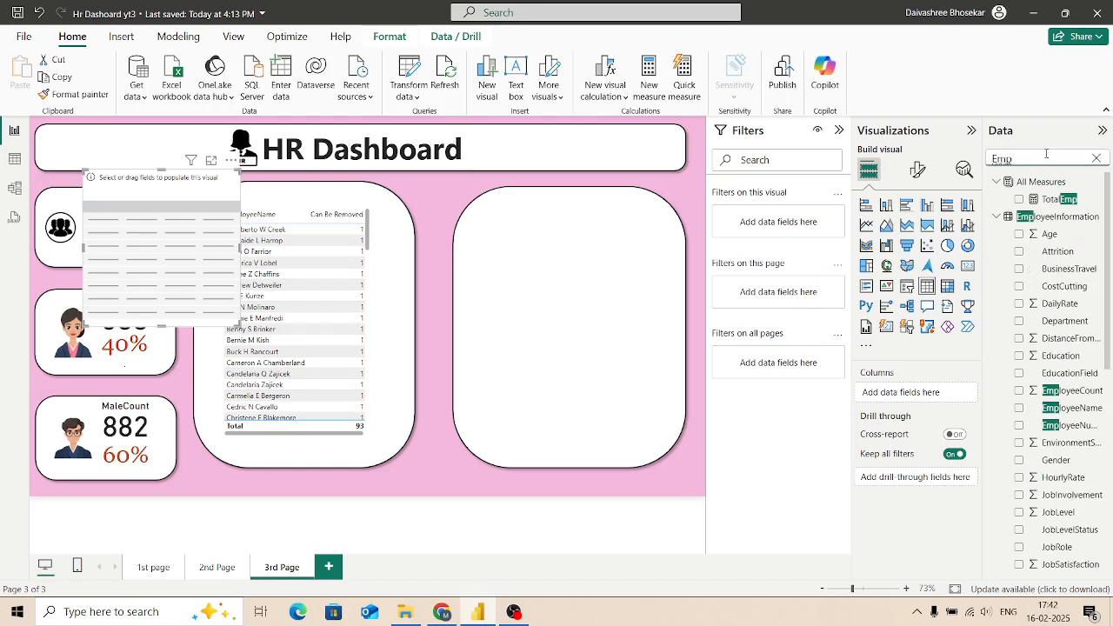
{"action": "left_click", "coordinate": [1019, 408]}
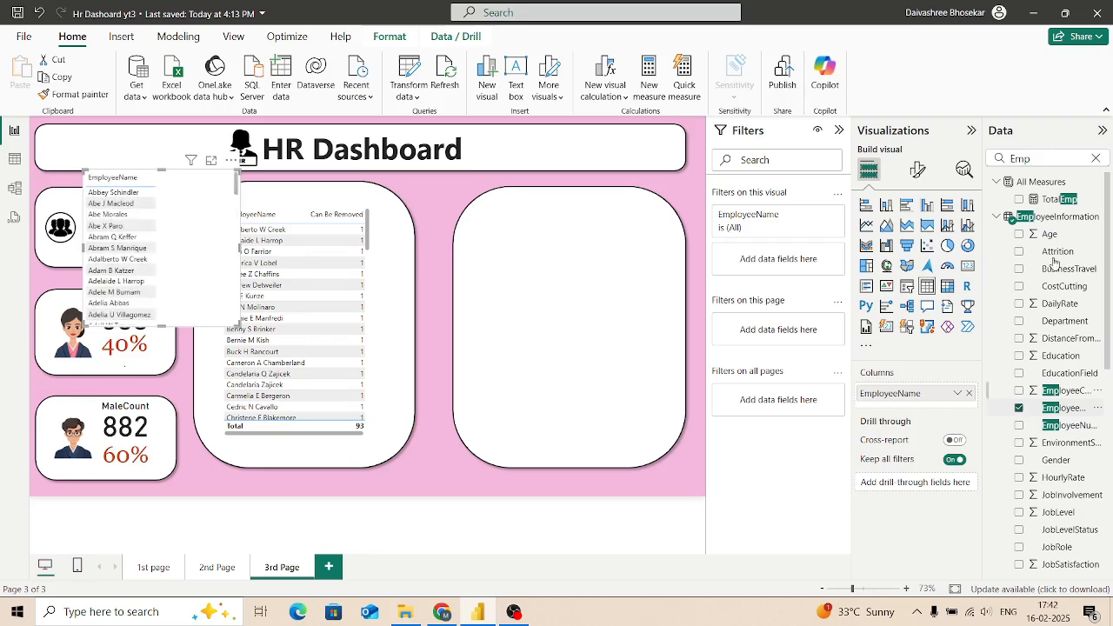
{"action": "left_click", "coordinate": [1095, 160]}
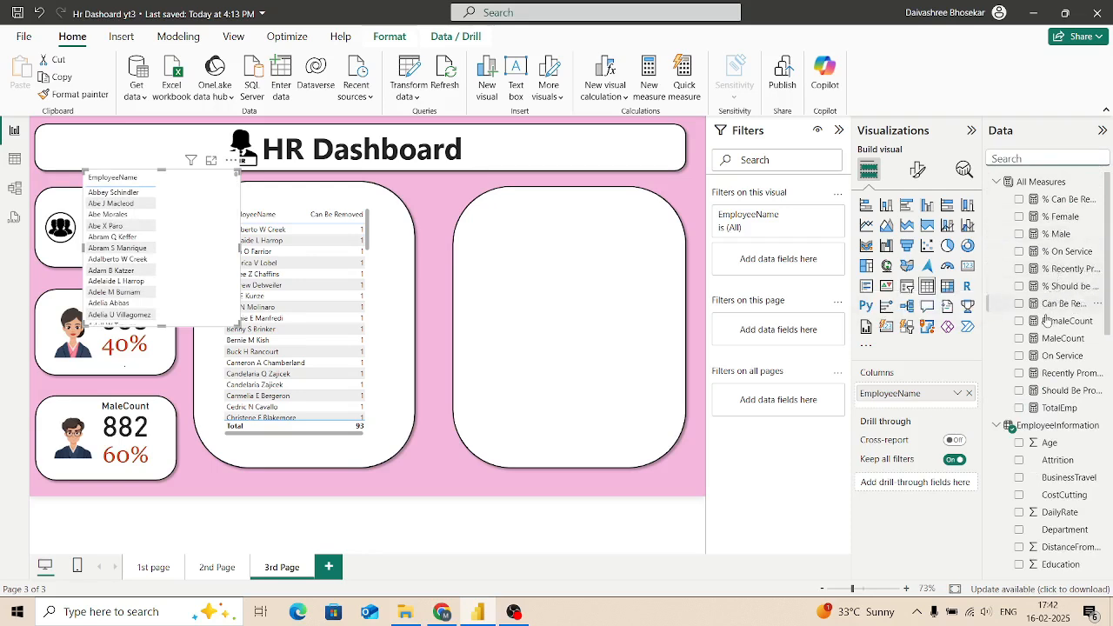
{"action": "left_click", "coordinate": [1019, 357]}
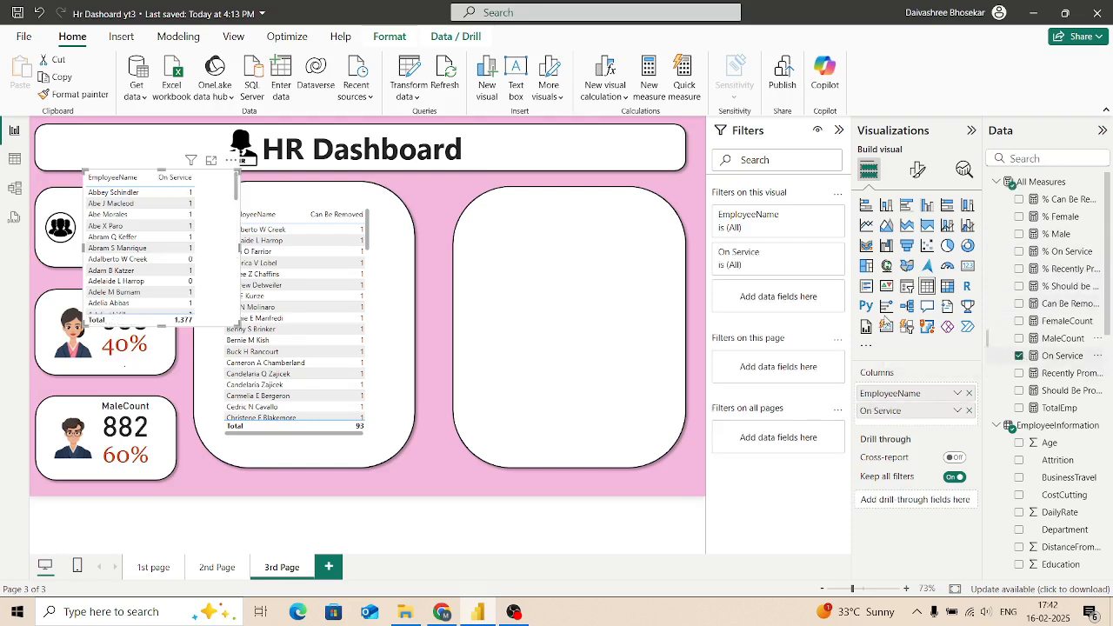
{"action": "left_click_drag", "start_coordinate": [171, 224], "coordinate": [578, 260]}
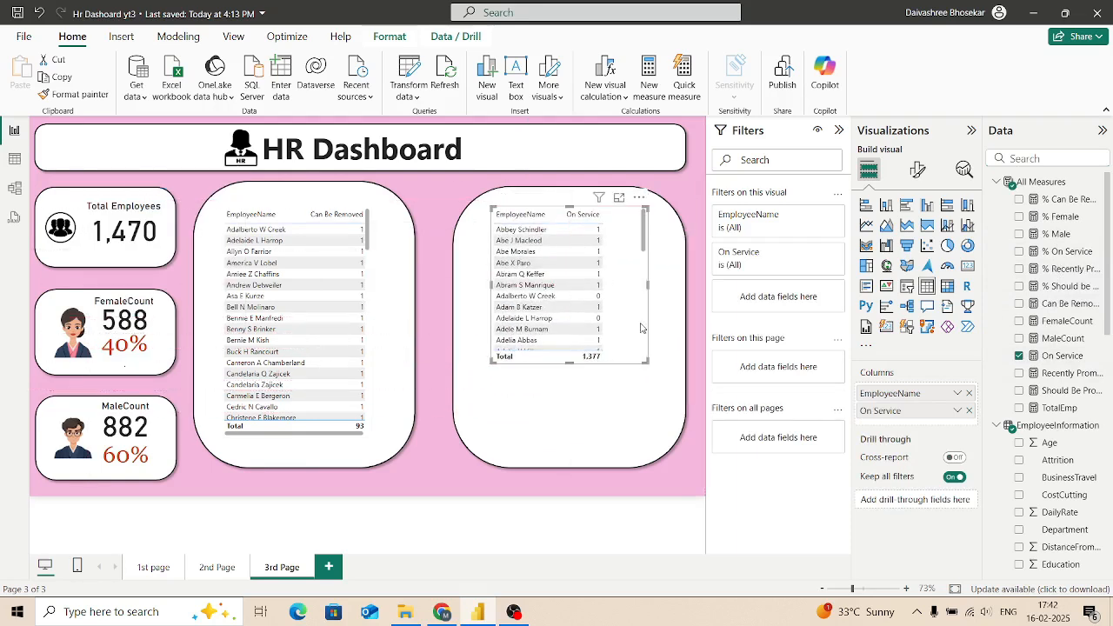
{"action": "left_click_drag", "start_coordinate": [644, 360], "coordinate": [656, 437]}
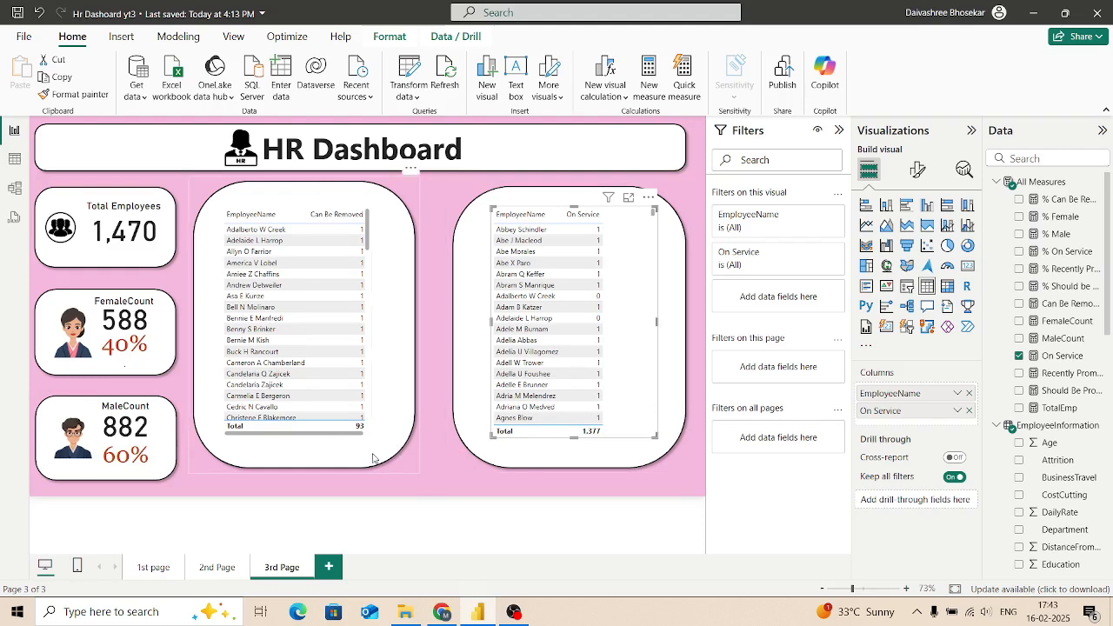
{"action": "left_click", "coordinate": [409, 467]}
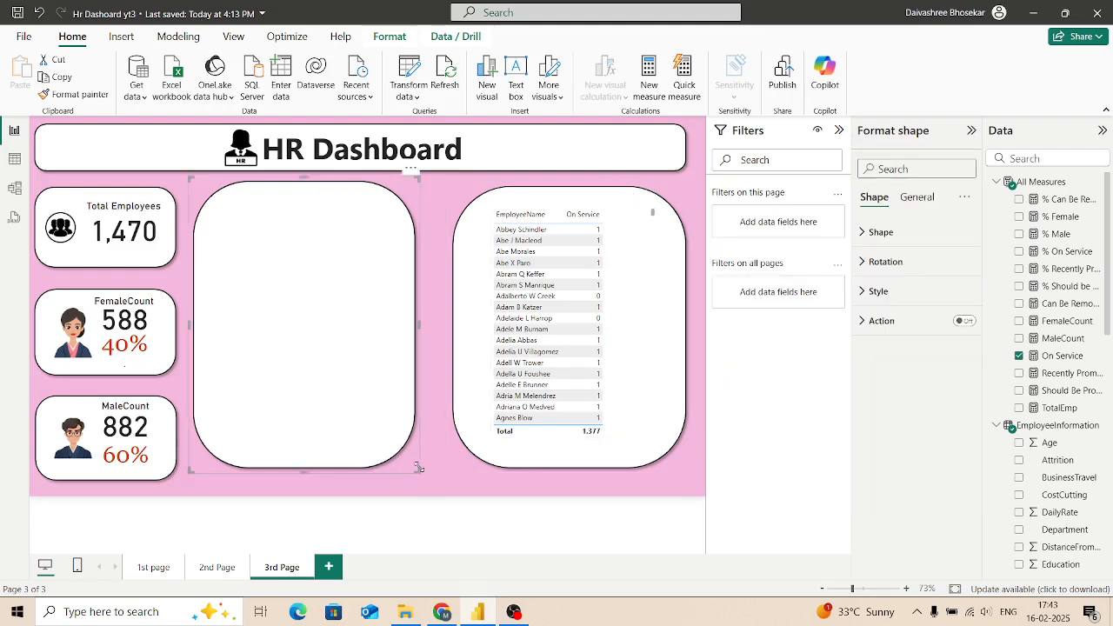
{"action": "left_click", "coordinate": [418, 475]}
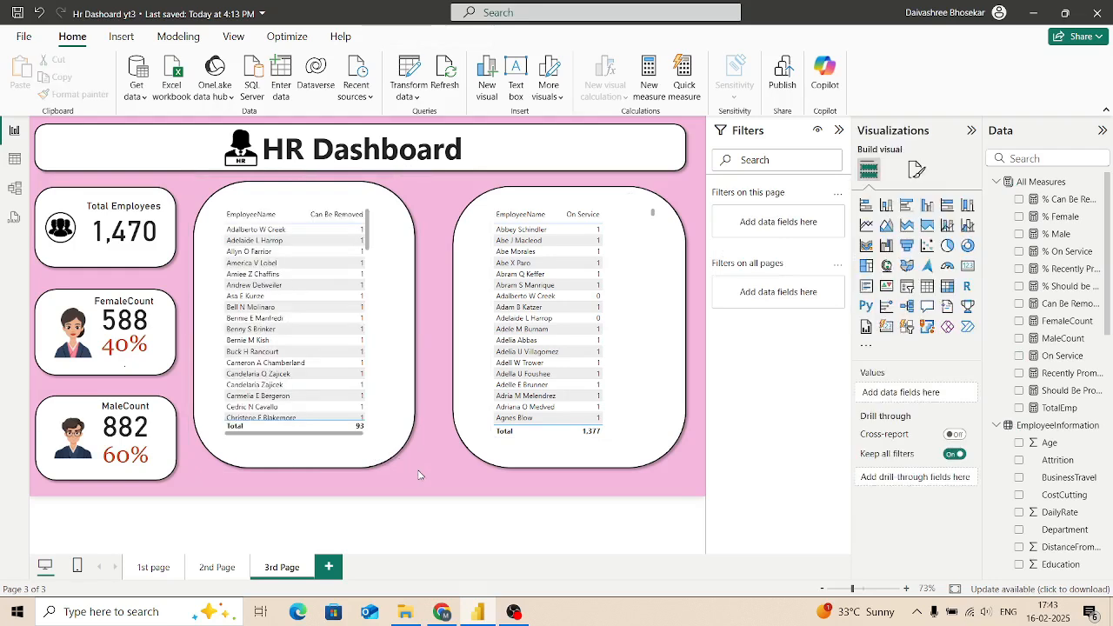
{"action": "left_click_drag", "start_coordinate": [386, 451], "coordinate": [350, 427]}
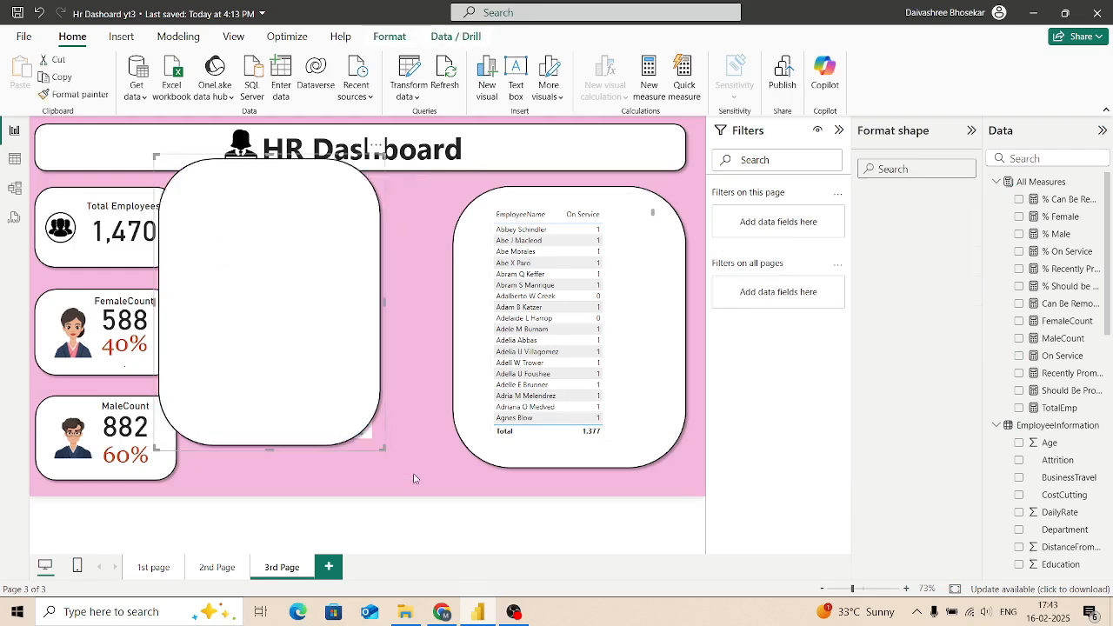
{"action": "key", "text": "ctrl+z"}
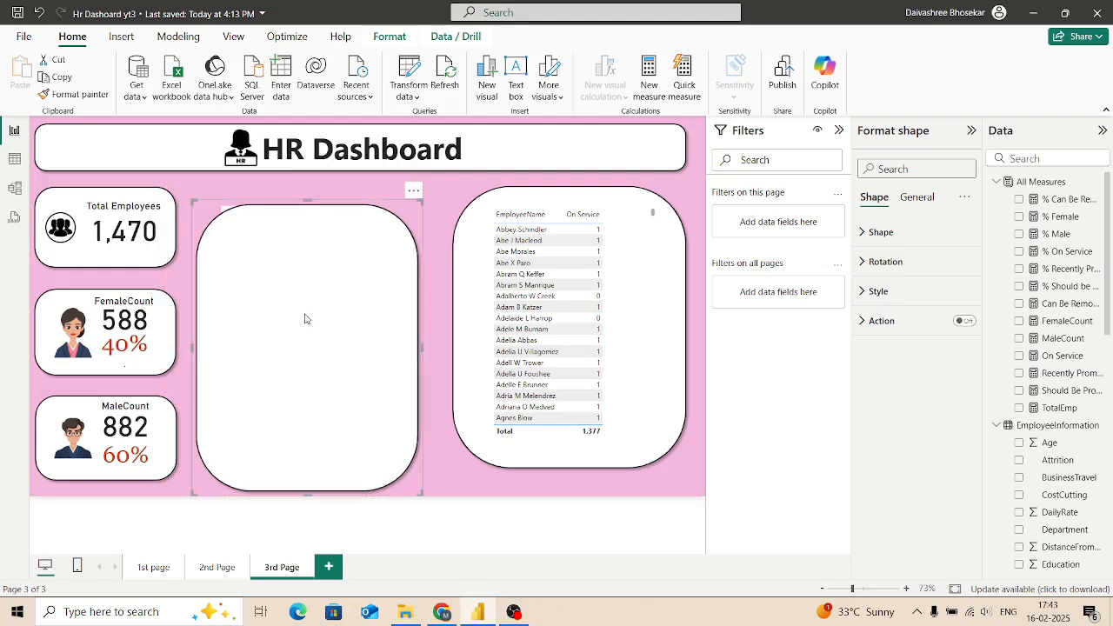
Step: Remove both white rounded panels behind the two tables, keeping the tables
{"action": "left_click", "coordinate": [414, 190]}
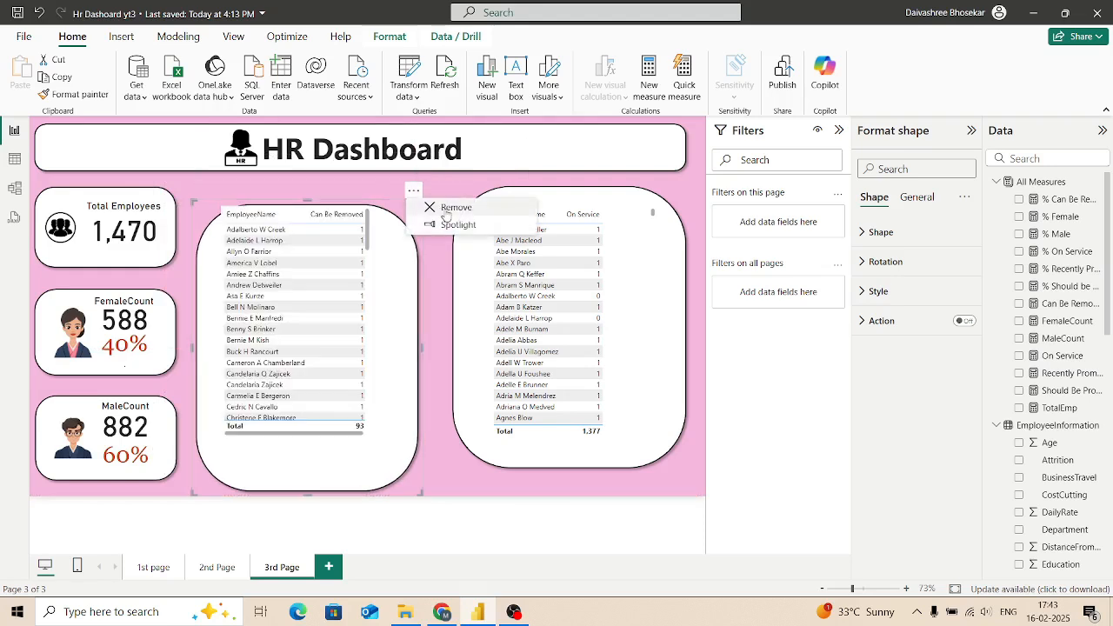
{"action": "left_click", "coordinate": [446, 209]}
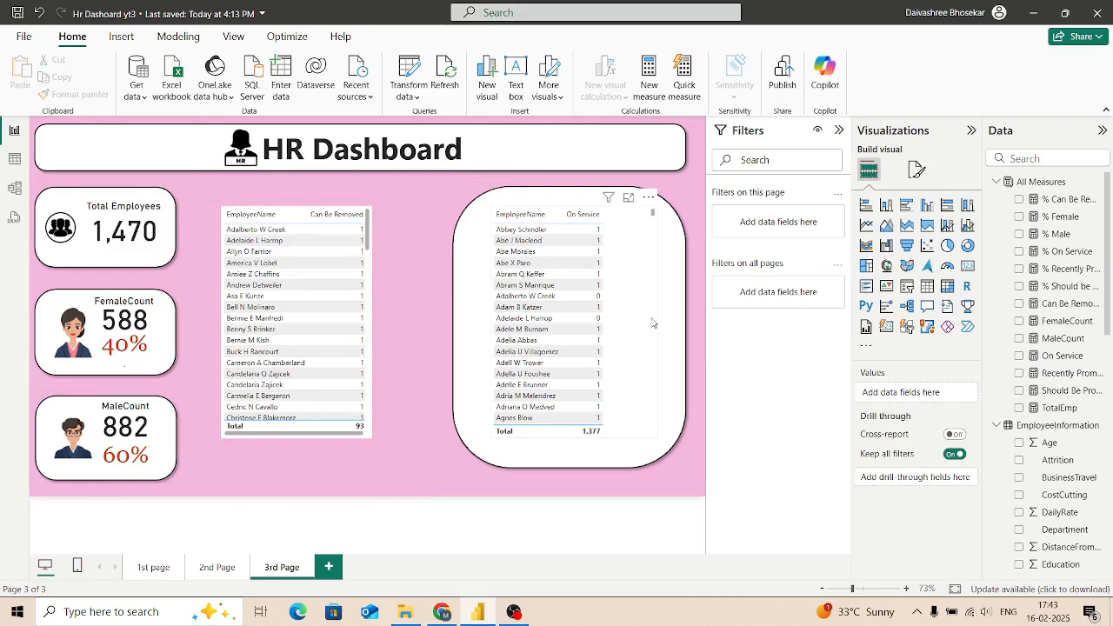
{"action": "left_click", "coordinate": [676, 363]}
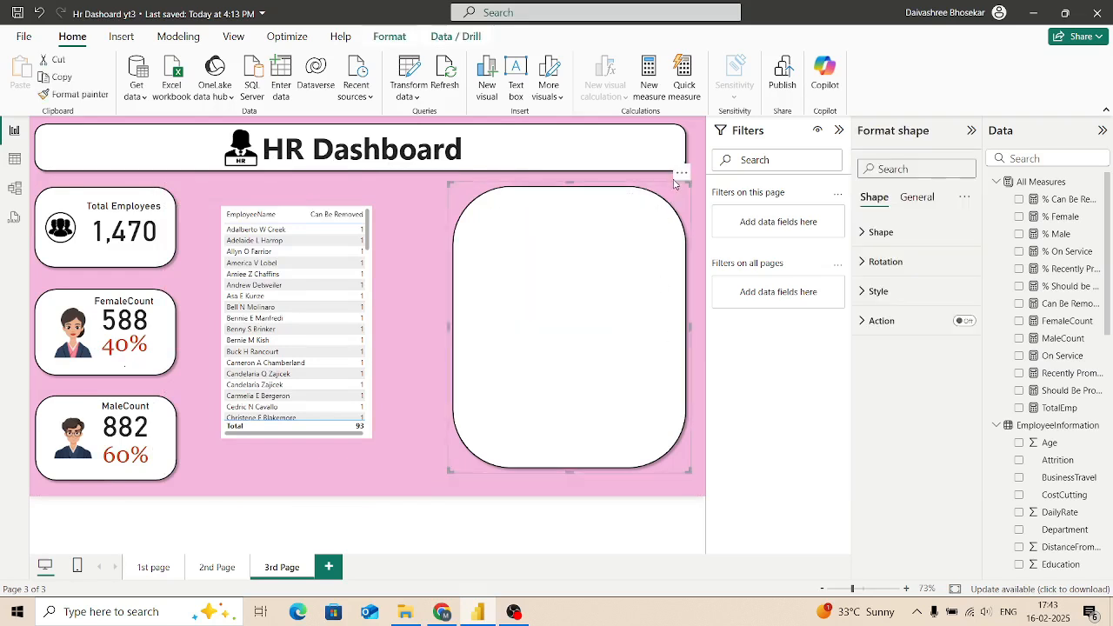
{"action": "left_click", "coordinate": [682, 172]}
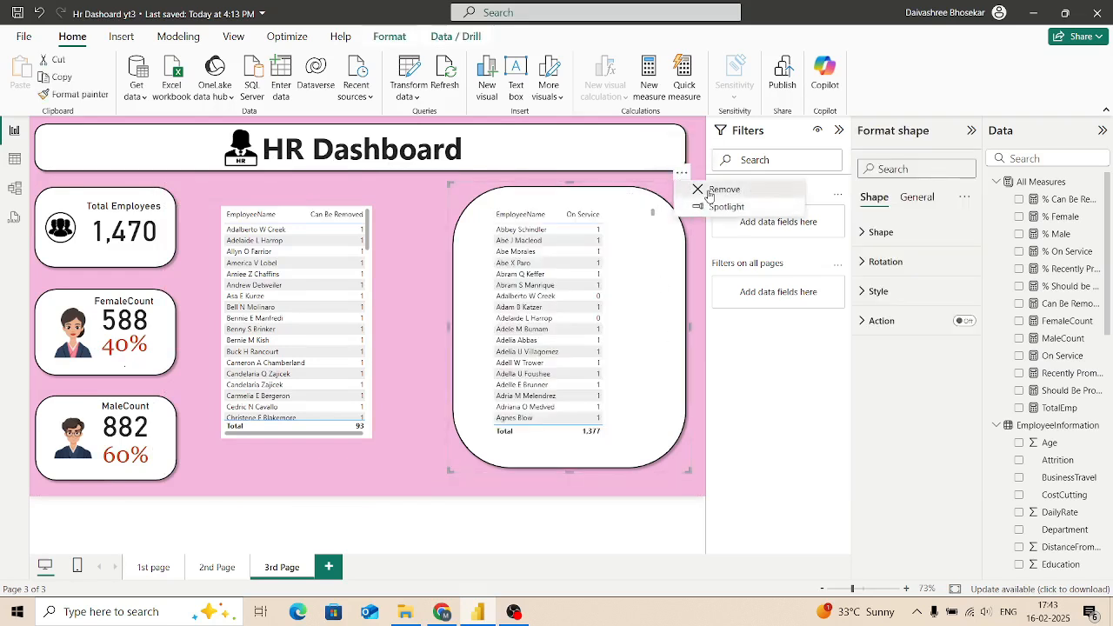
{"action": "left_click", "coordinate": [706, 189]}
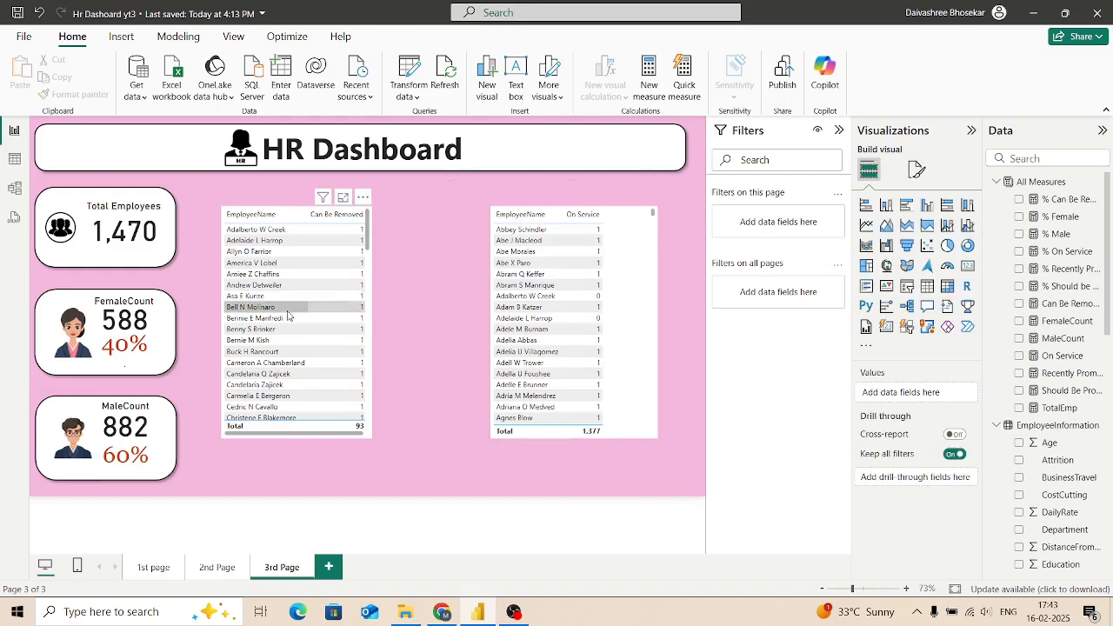
Step: Shift the Can Be Removed table closer to the KPI cards and stretch it from below the title banner to near the page's lower edge
{"action": "mouse_move", "coordinate": [277, 350]}
{"action": "left_mouse_down"}
{"action": "mouse_move", "coordinate": [262, 360]}
{"action": "mouse_move", "coordinate": [277, 340]}
{"action": "left_mouse_up"}
{"action": "left_click", "coordinate": [275, 338]}
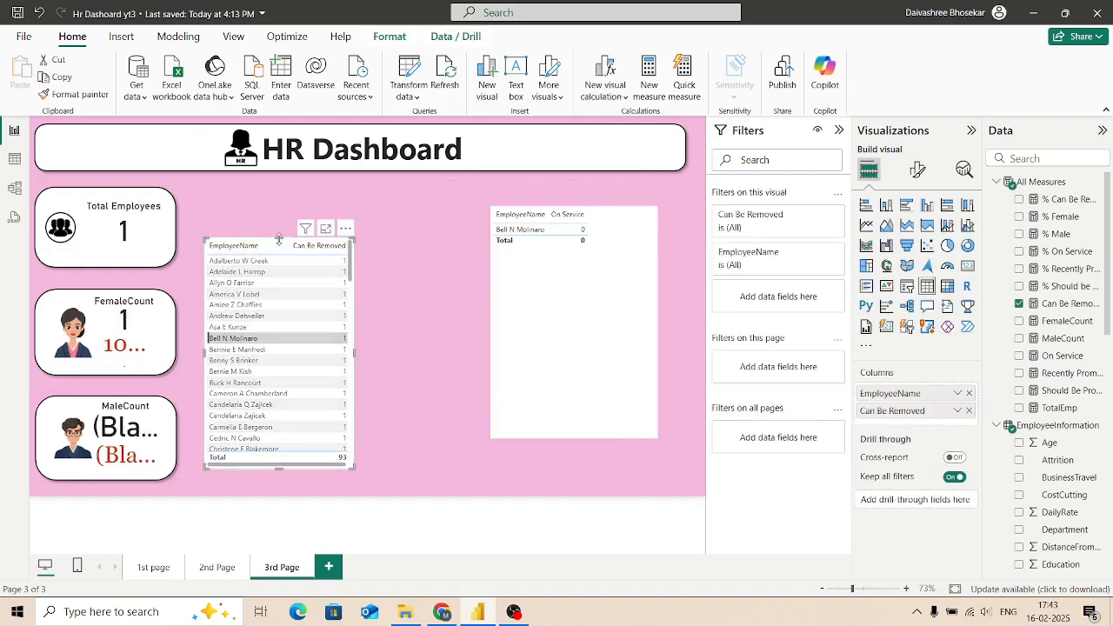
{"action": "left_click_drag", "start_coordinate": [279, 240], "coordinate": [279, 189]}
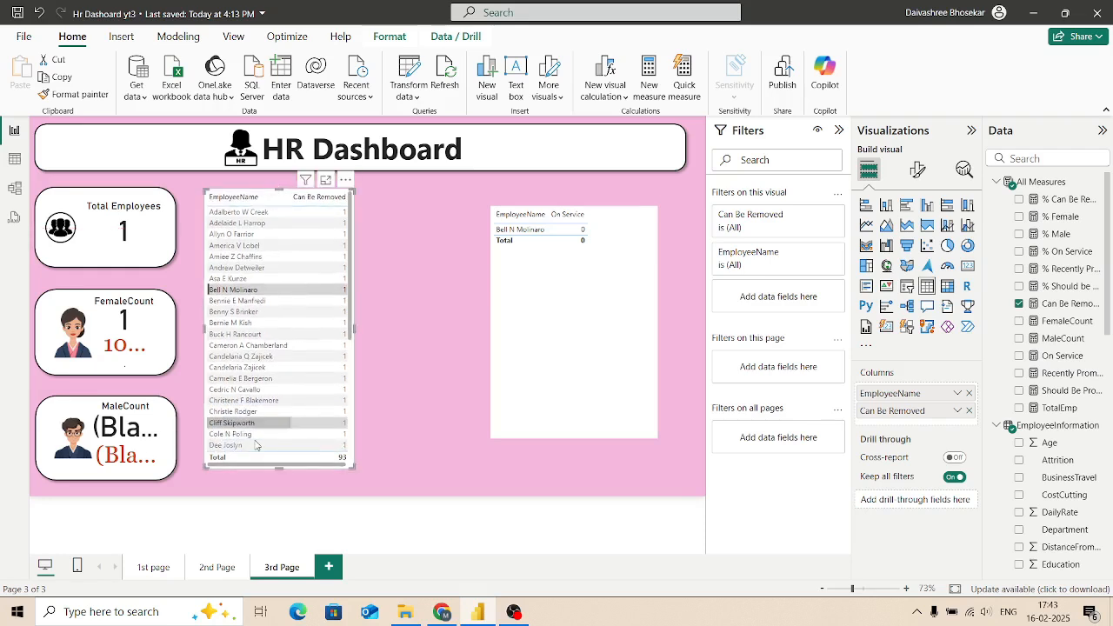
{"action": "left_click_drag", "start_coordinate": [278, 469], "coordinate": [279, 478]}
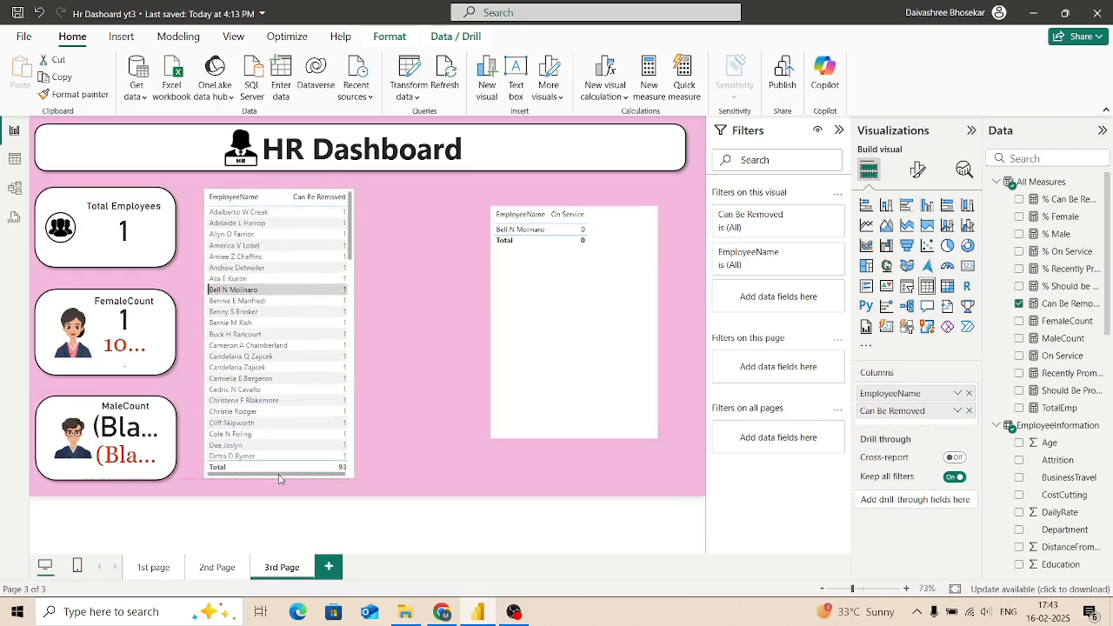
Step: Move the On Service table closer to the Can Be Removed table, match its height to that table, and narrow it
{"action": "left_click_drag", "start_coordinate": [541, 412], "coordinate": [434, 428]}
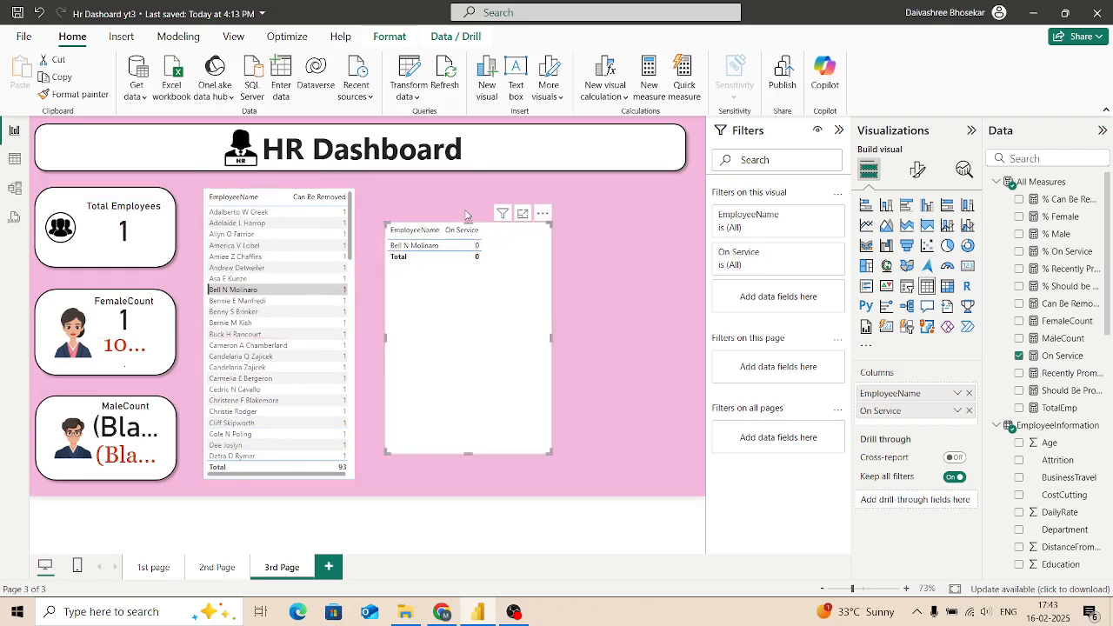
{"action": "left_click_drag", "start_coordinate": [468, 222], "coordinate": [449, 189]}
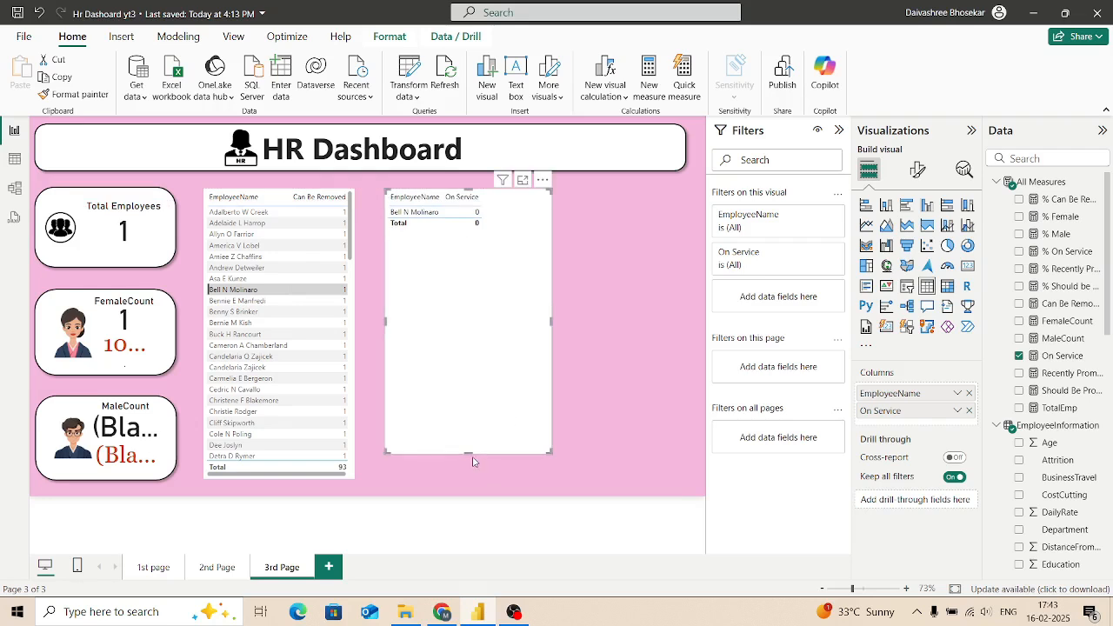
{"action": "left_click_drag", "start_coordinate": [469, 452], "coordinate": [472, 479]}
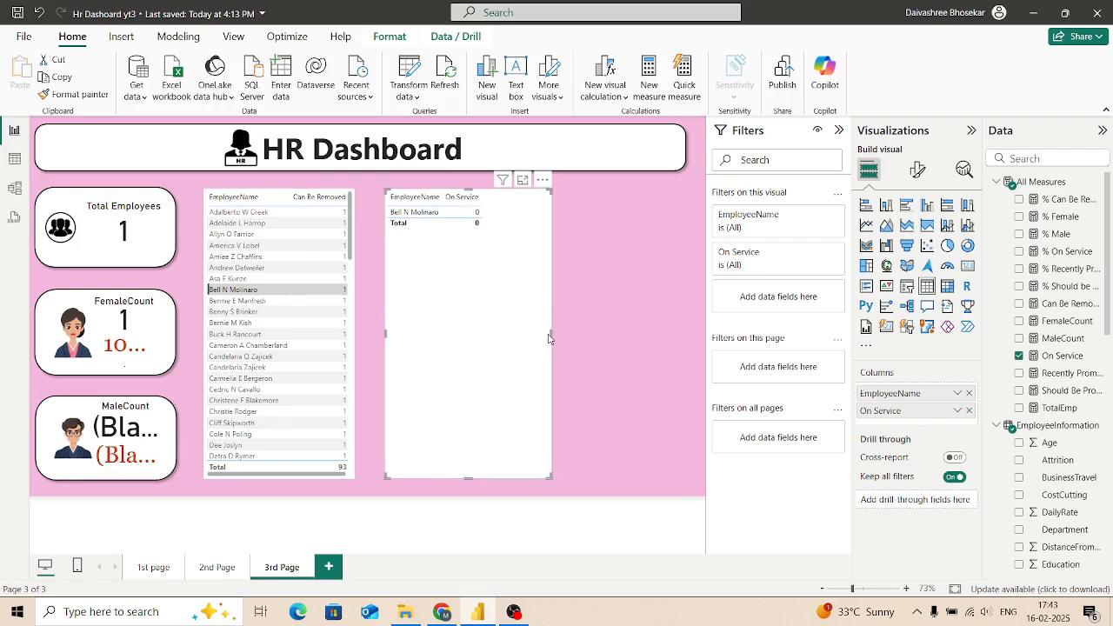
{"action": "left_click_drag", "start_coordinate": [551, 333], "coordinate": [521, 343]}
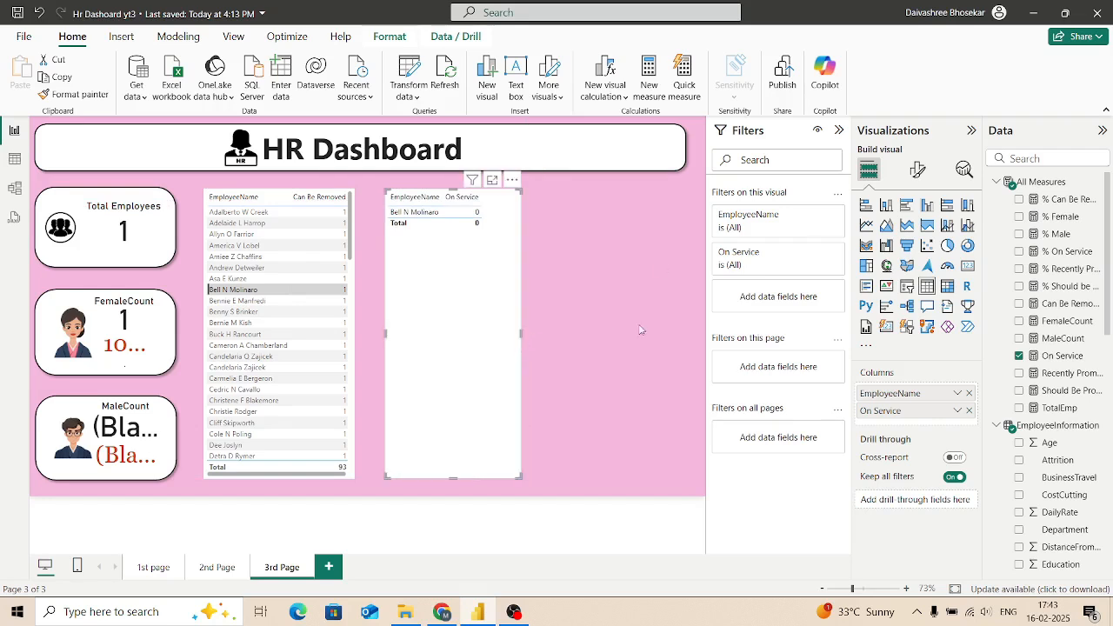
Step: Clear the highlighted employee row in the Can Be Removed table so it no longer filters the page
{"action": "left_click", "coordinate": [600, 335]}
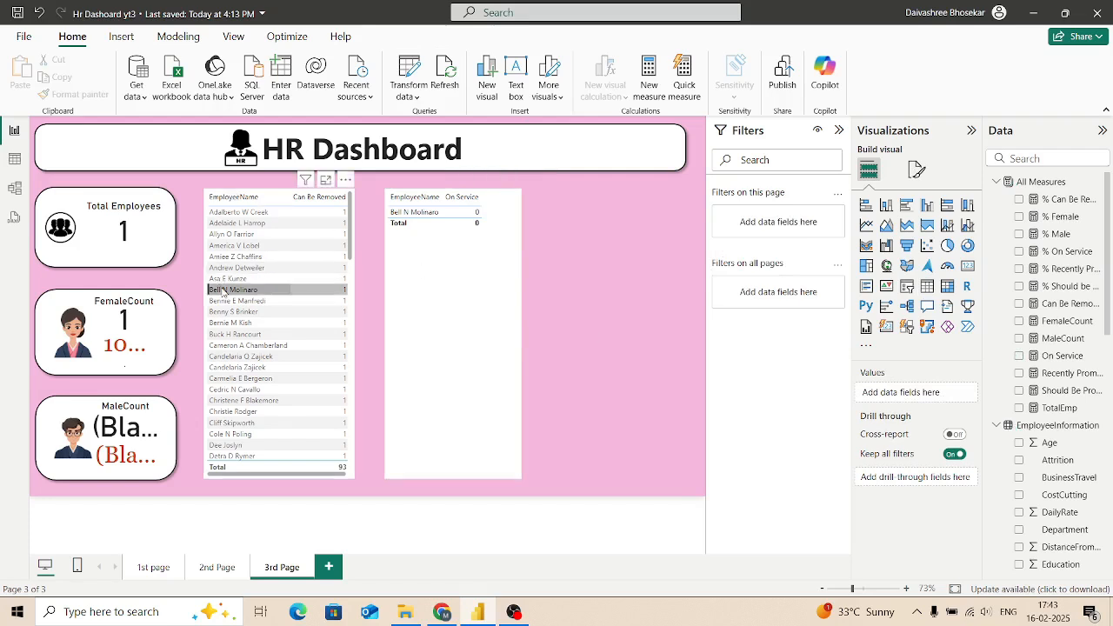
{"action": "left_click", "coordinate": [349, 312]}
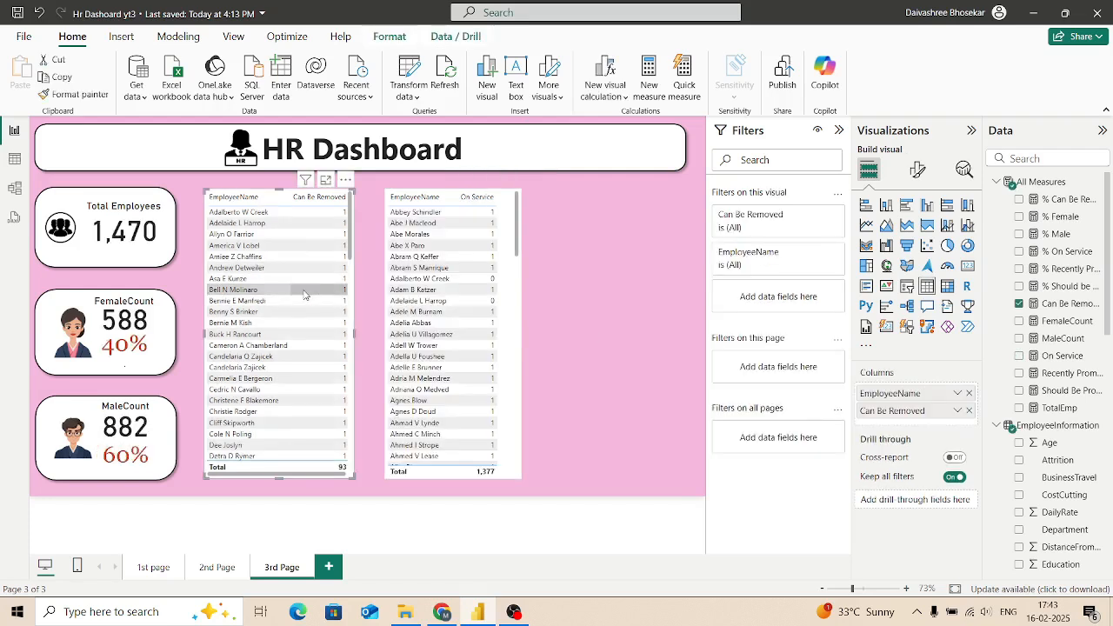
{"action": "left_click", "coordinate": [615, 353]}
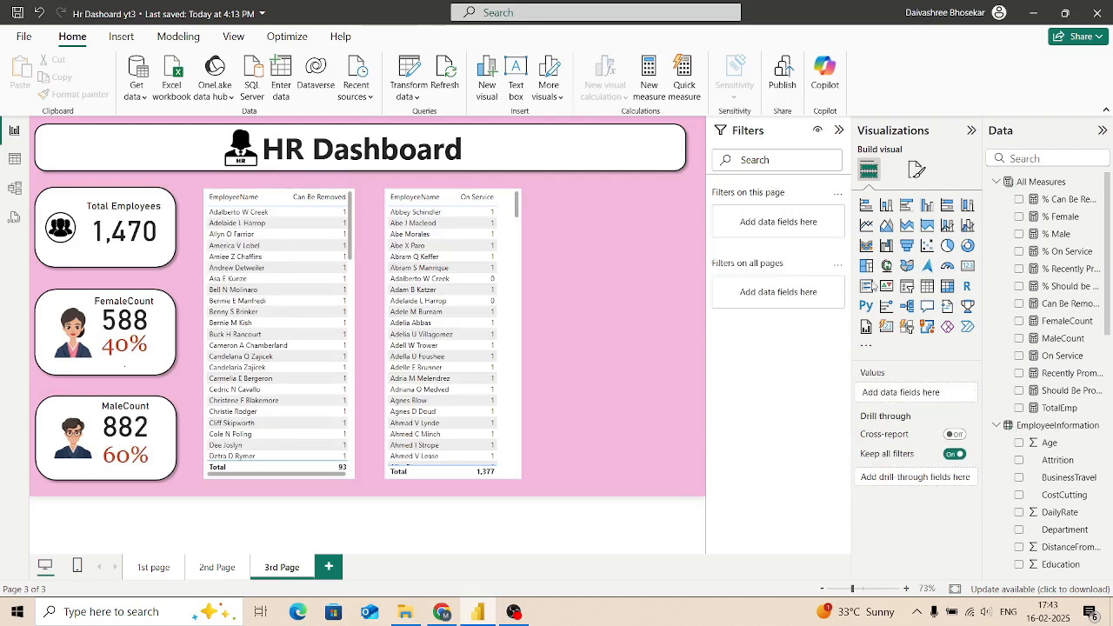
Step: Insert a third table with EmployeeName and On Service in the empty area beside the existing On Service table
{"action": "left_click", "coordinate": [927, 286]}
{"action": "left_click", "coordinate": [1034, 159]}
{"action": "type", "text": "Name"}
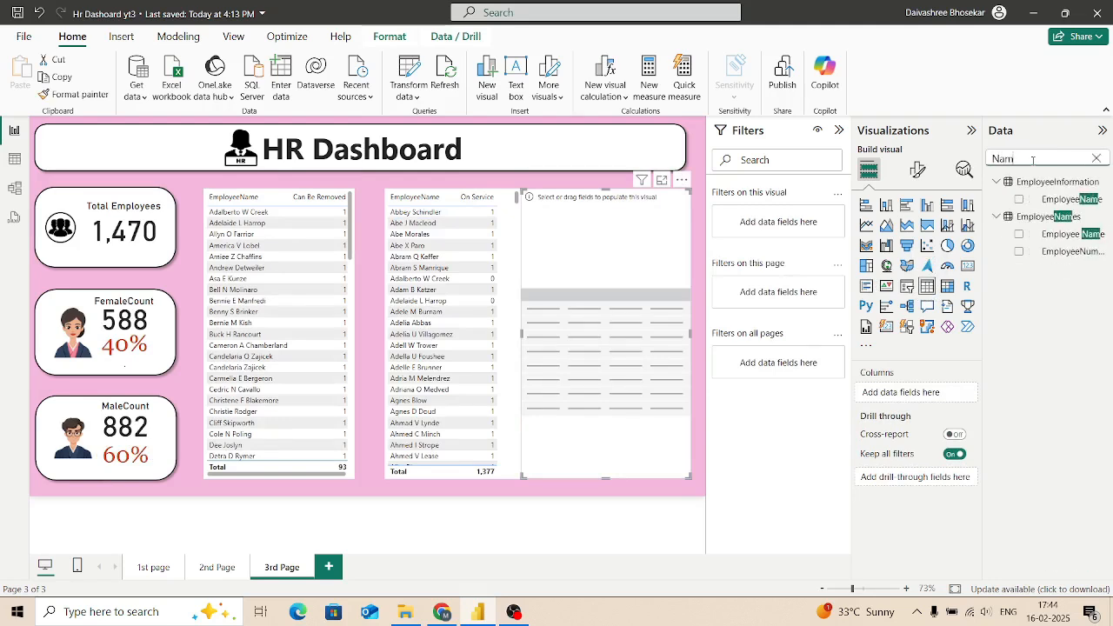
{"action": "left_click", "coordinate": [1019, 199]}
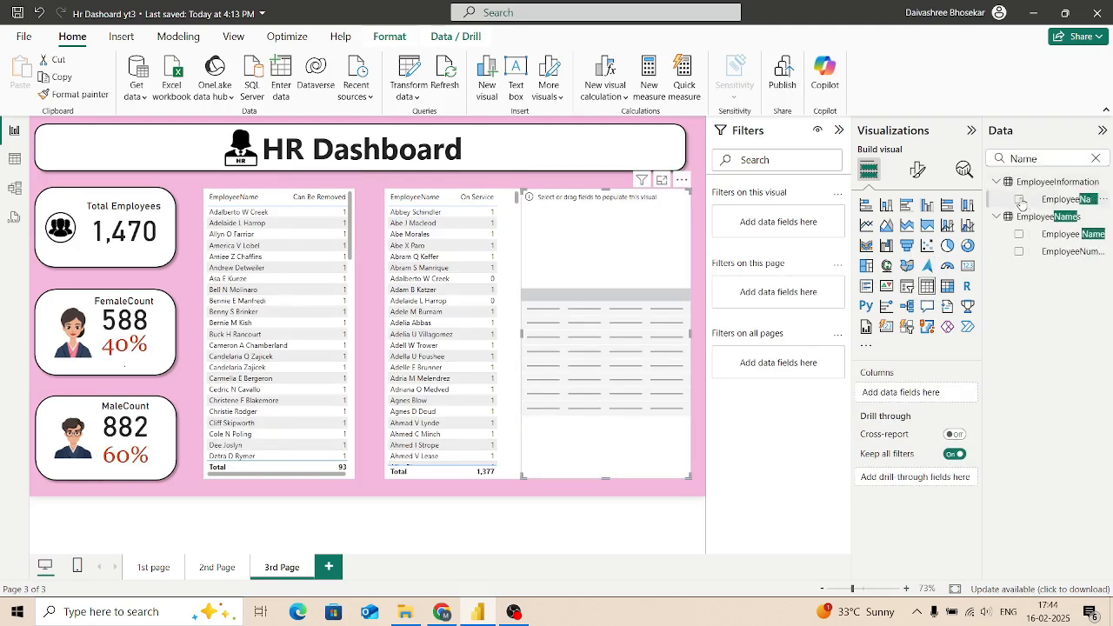
{"action": "left_click", "coordinate": [1068, 156]}
{"action": "left_click", "coordinate": [1095, 159]}
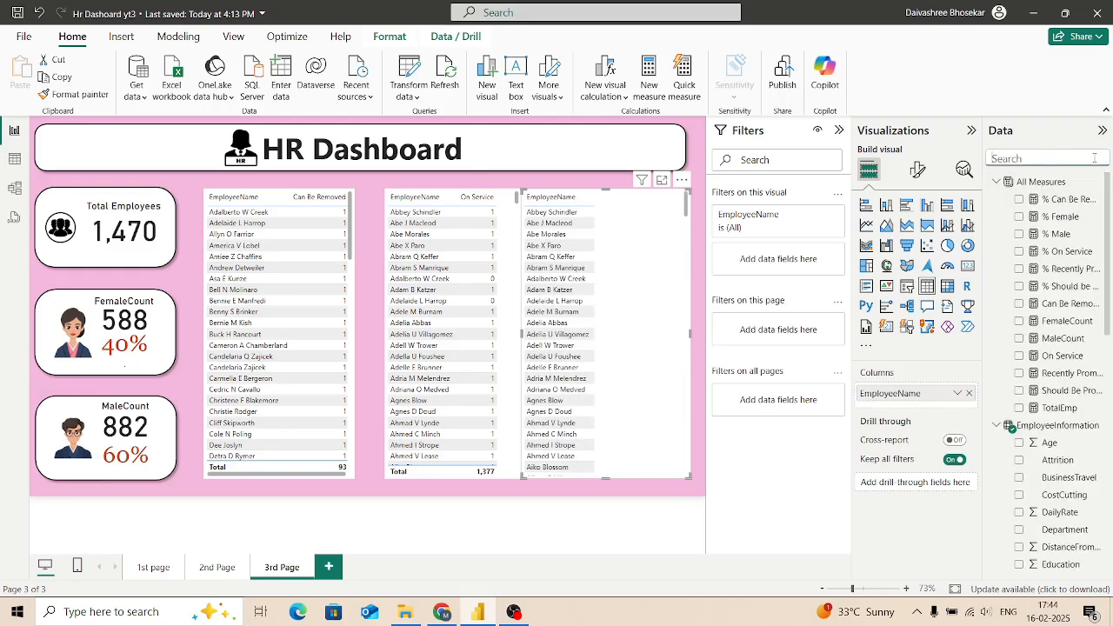
{"action": "left_click_drag", "start_coordinate": [657, 329], "coordinate": [684, 344]}
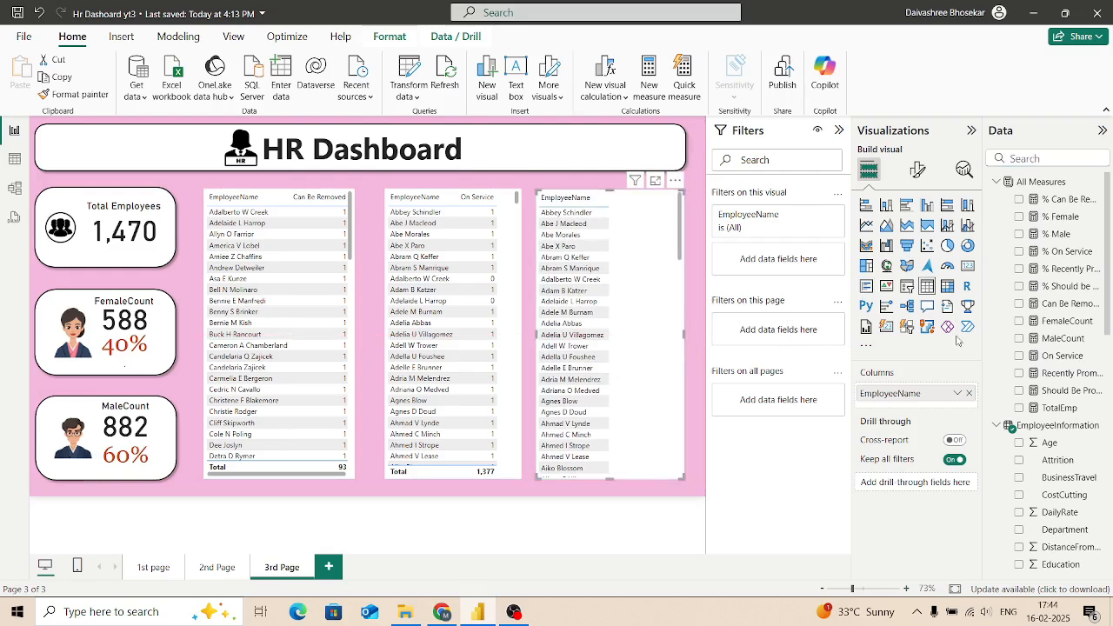
{"action": "left_click", "coordinate": [1019, 356]}
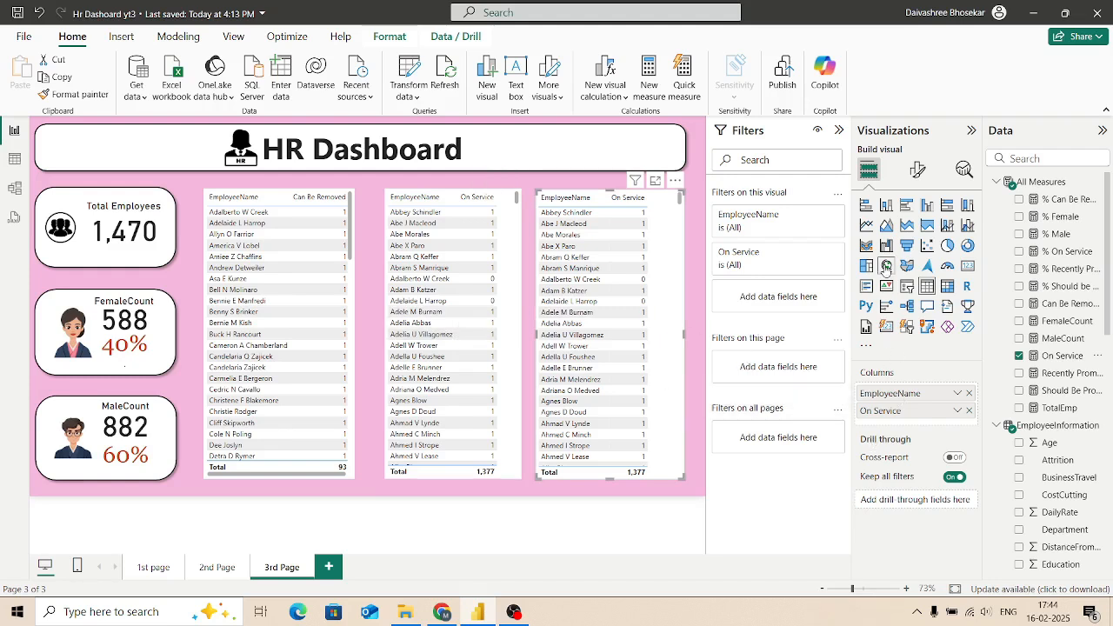
Step: Try the Bold header style preset on the third table and settle on the Minimal preset
{"action": "left_click", "coordinate": [917, 171]}
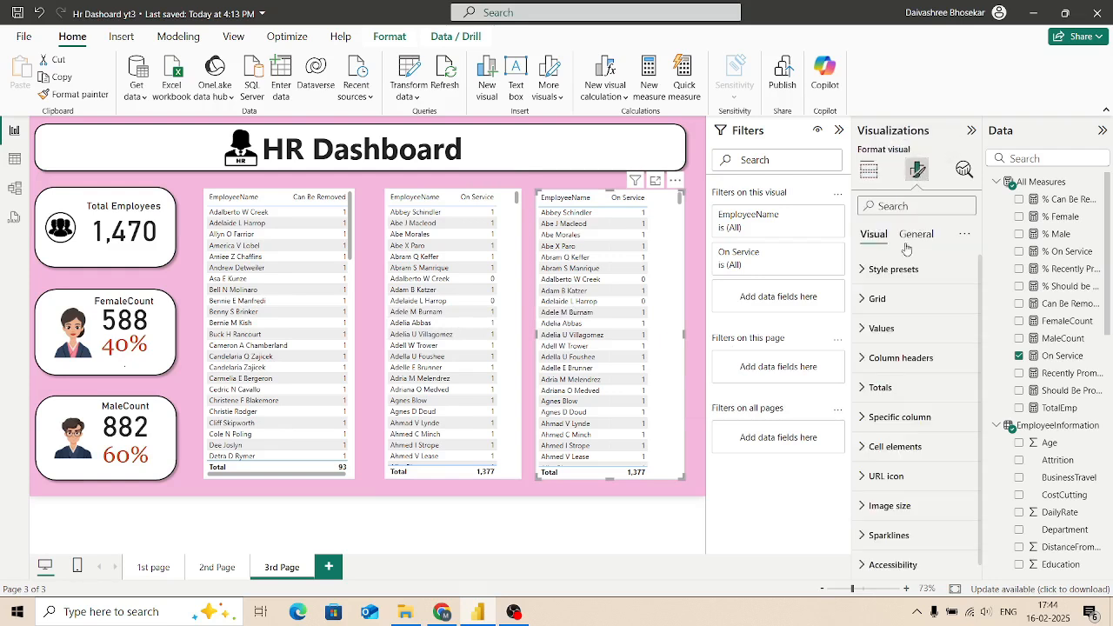
{"action": "left_click", "coordinate": [859, 270]}
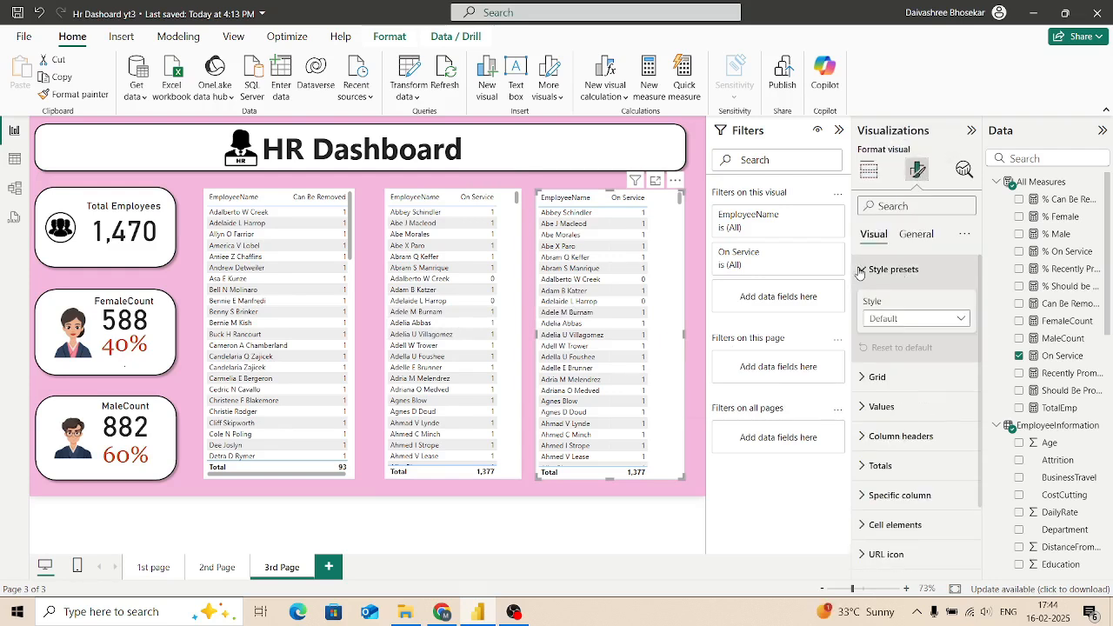
{"action": "left_click", "coordinate": [960, 321]}
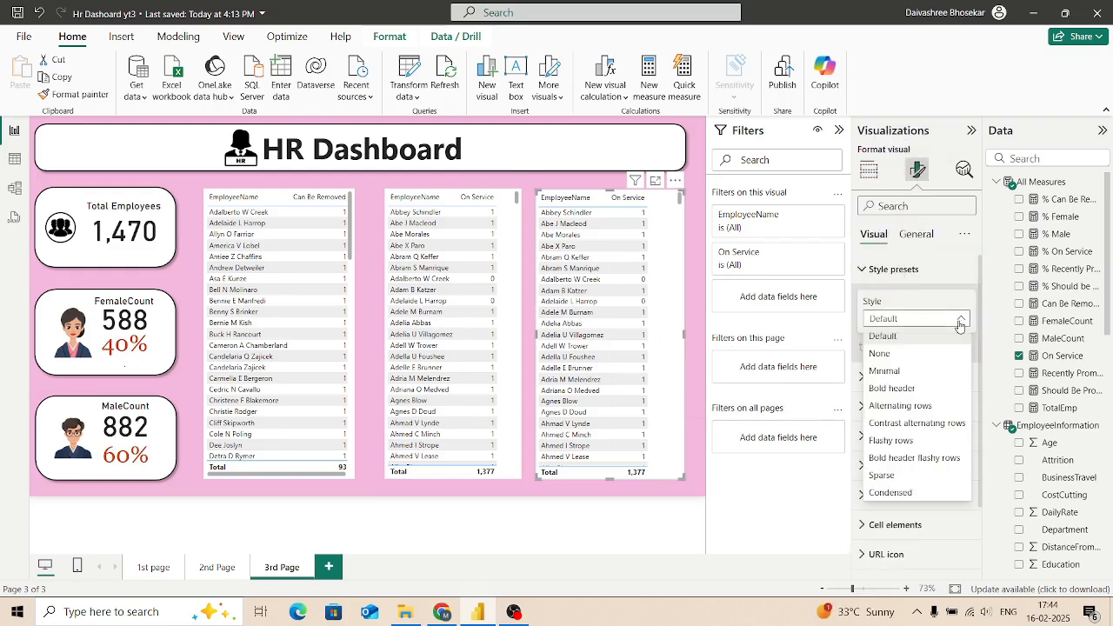
{"action": "left_click", "coordinate": [905, 394]}
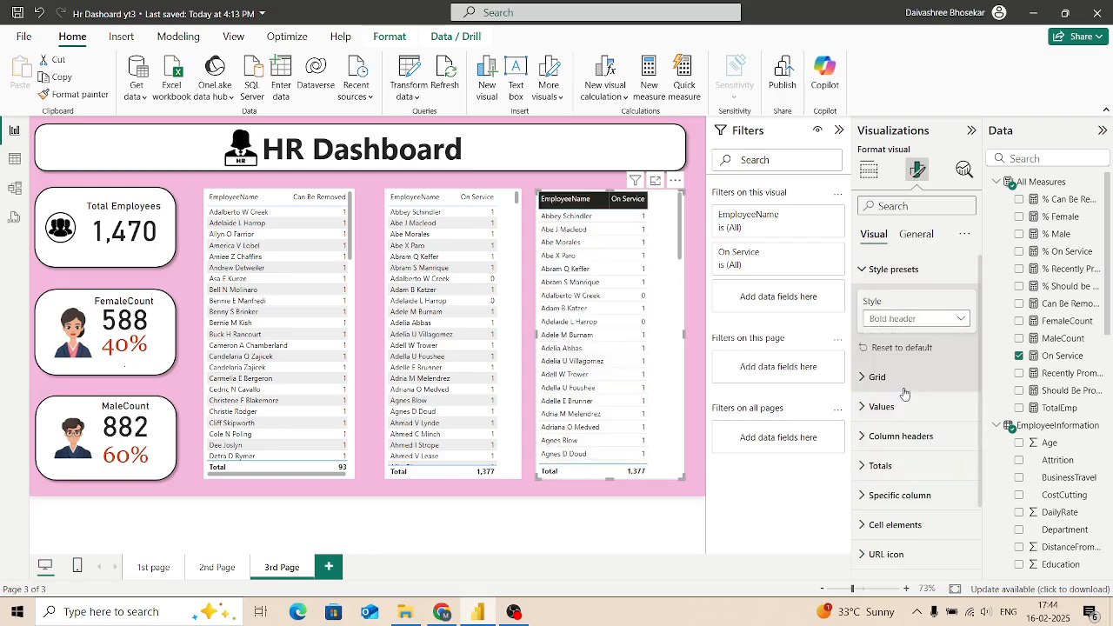
{"action": "left_click", "coordinate": [957, 319]}
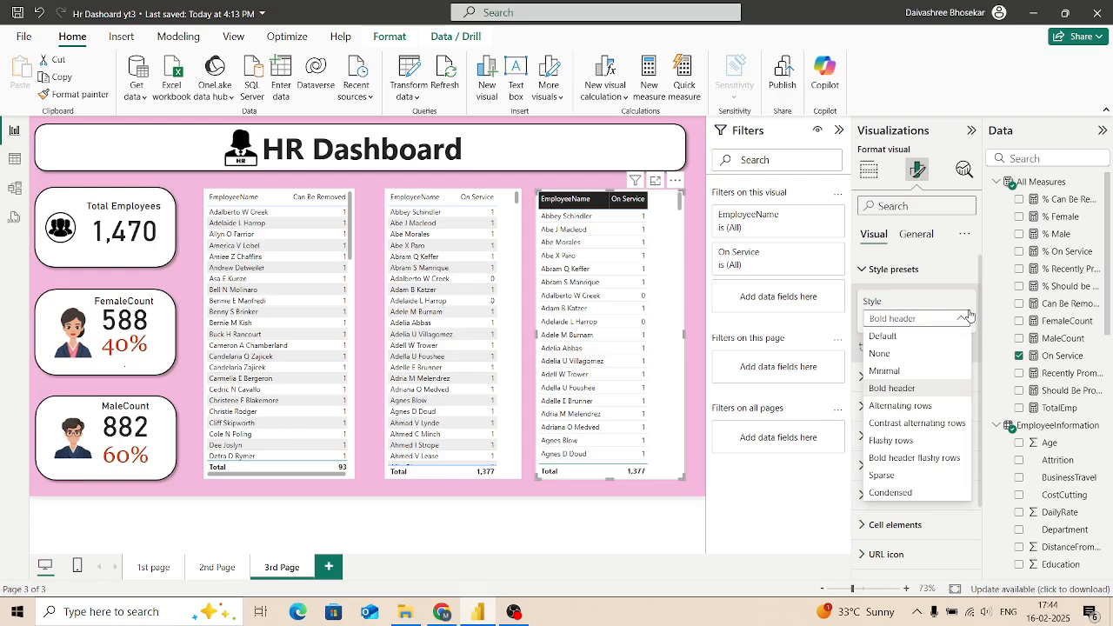
{"action": "left_click", "coordinate": [902, 374]}
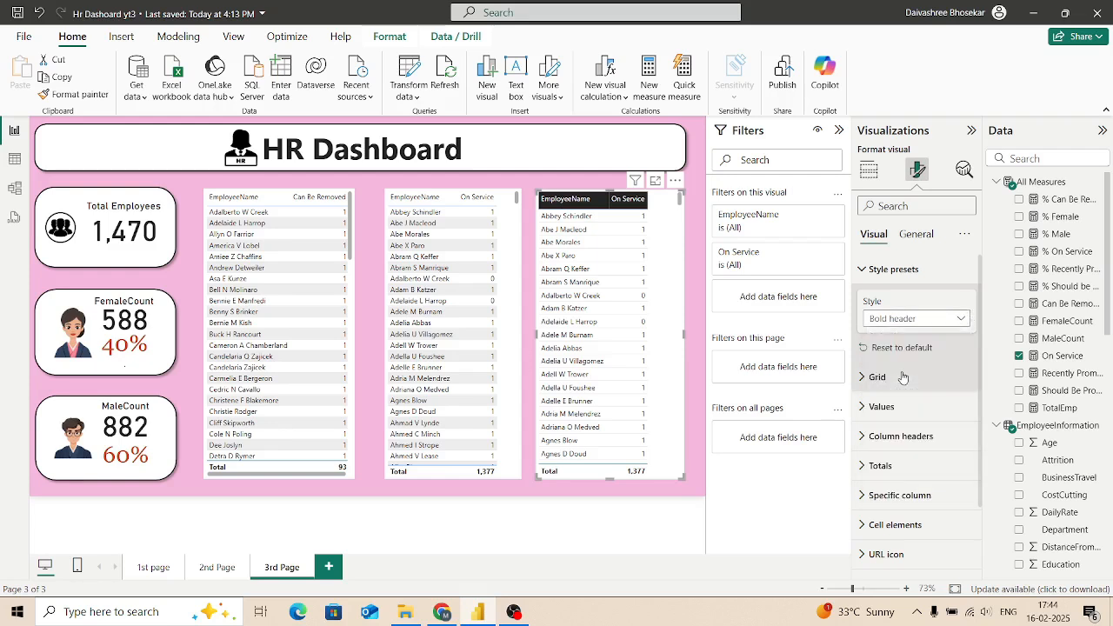
Step: Try the Flashy rows, Bold header flashy rows and Condensed presets on the third table, and return it to Minimal
{"action": "left_click", "coordinate": [962, 323]}
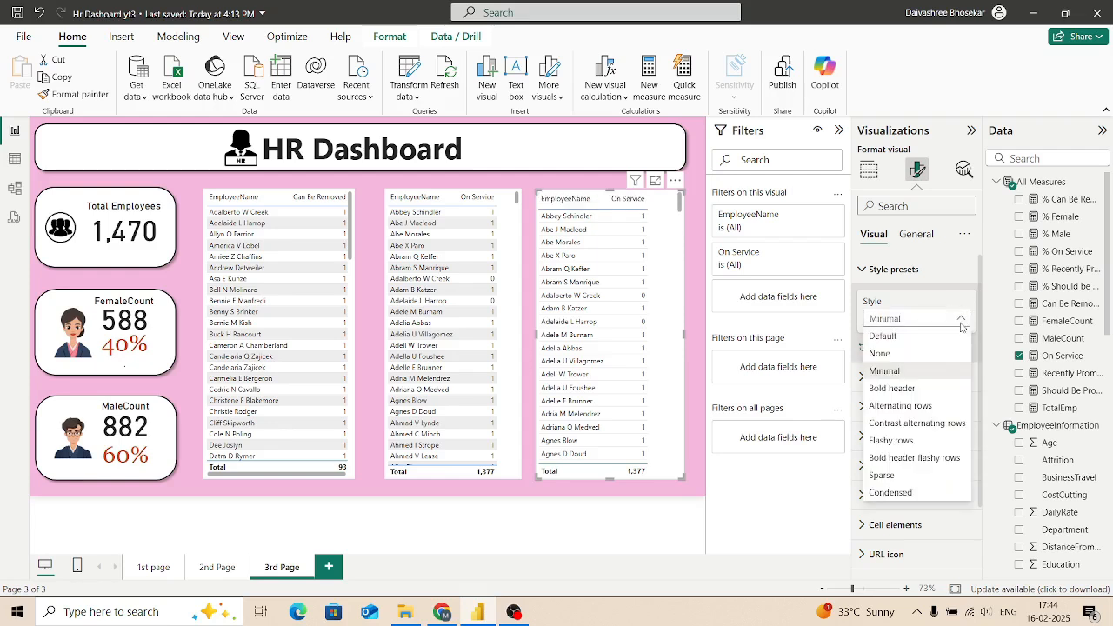
{"action": "left_click", "coordinate": [892, 444]}
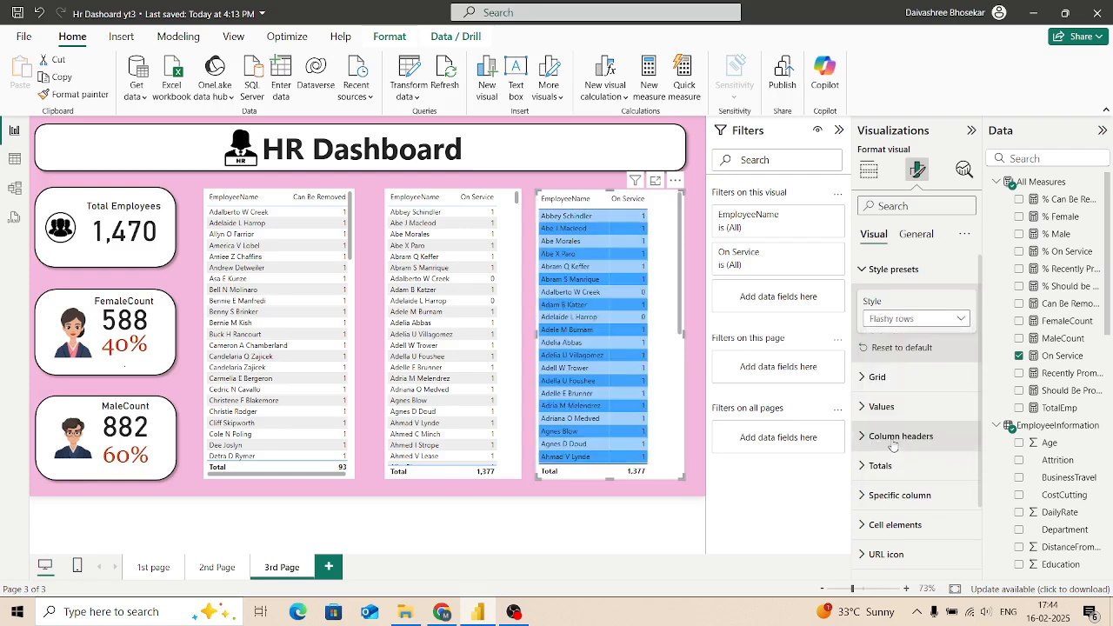
{"action": "left_click", "coordinate": [962, 321]}
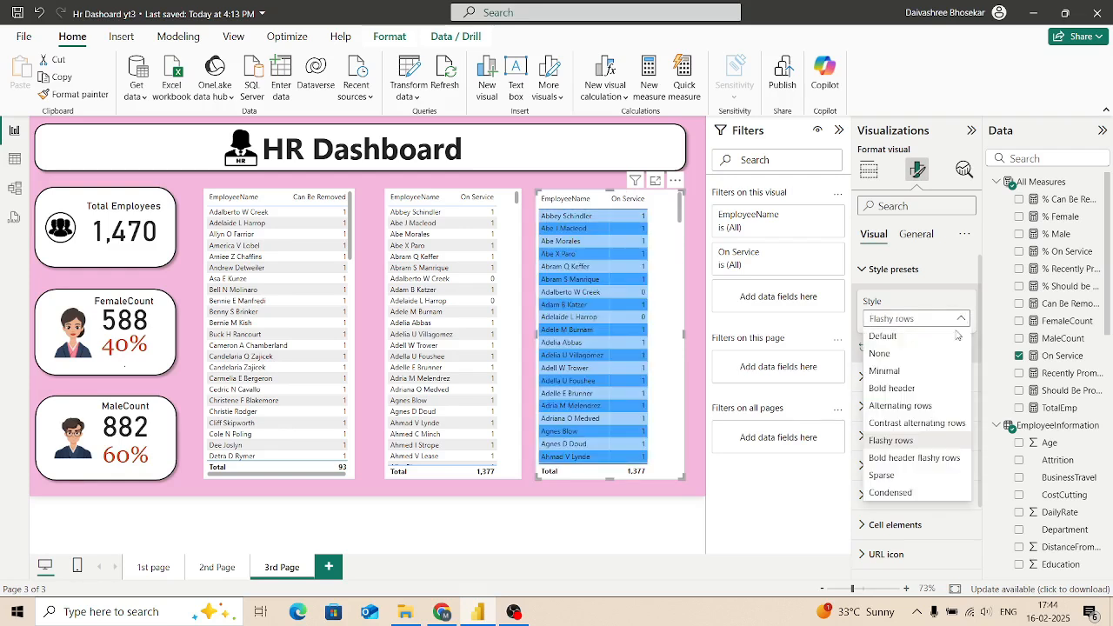
{"action": "left_click", "coordinate": [902, 458]}
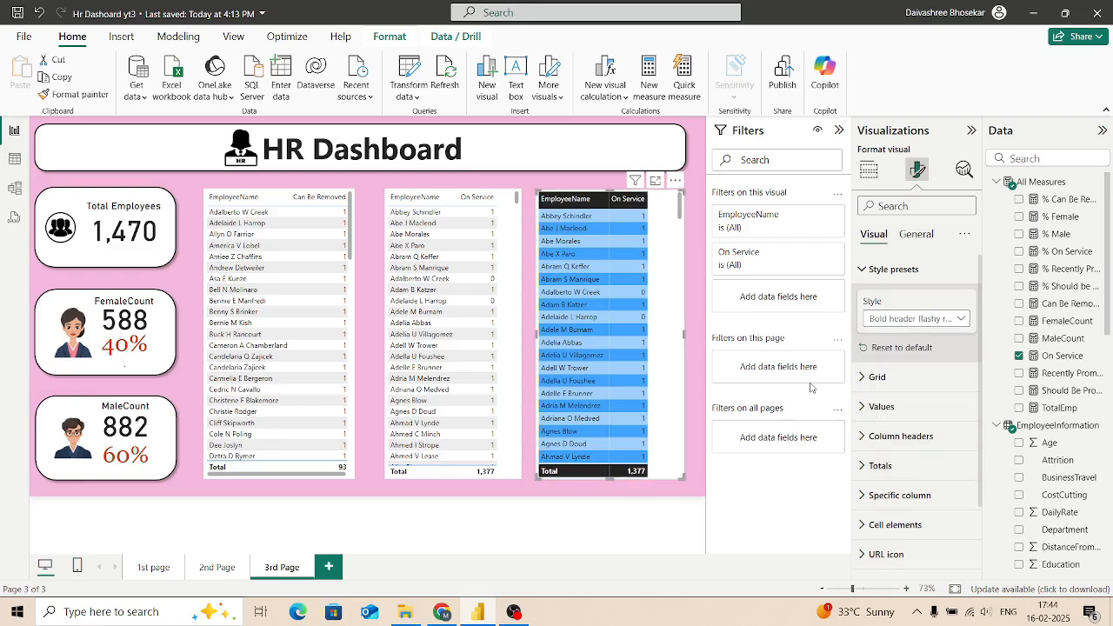
{"action": "left_click", "coordinate": [961, 319]}
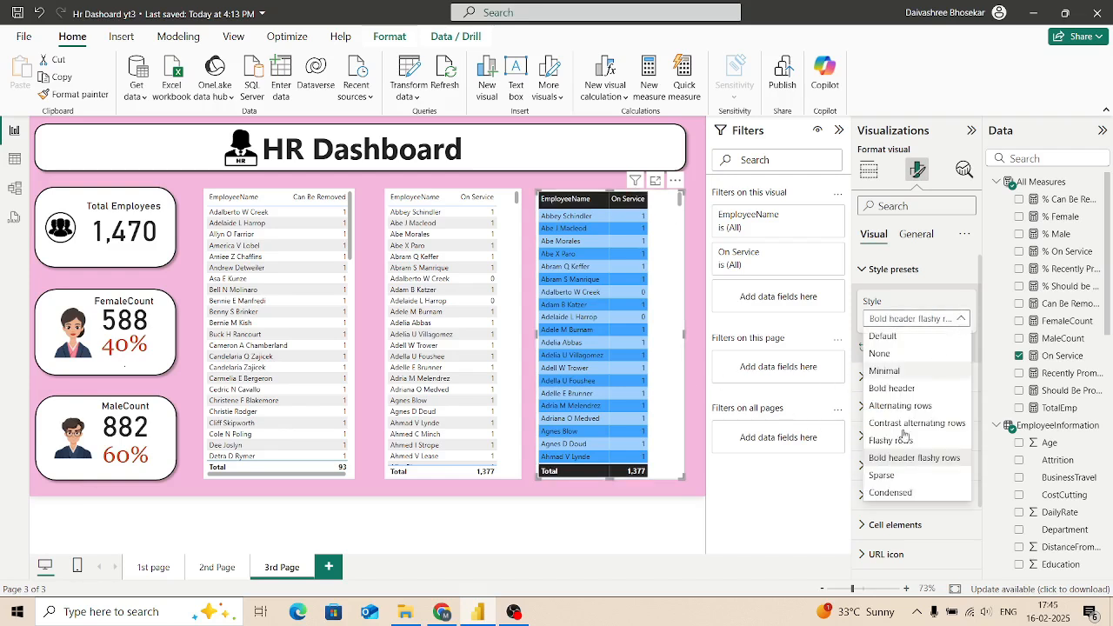
{"action": "left_click", "coordinate": [880, 492]}
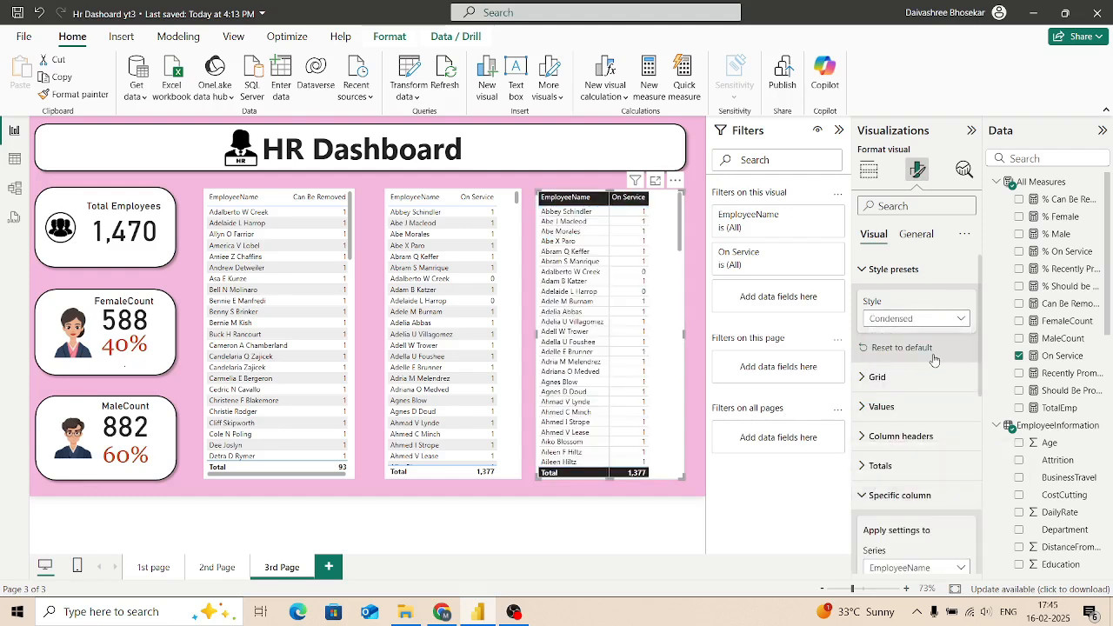
{"action": "left_click", "coordinate": [958, 318]}
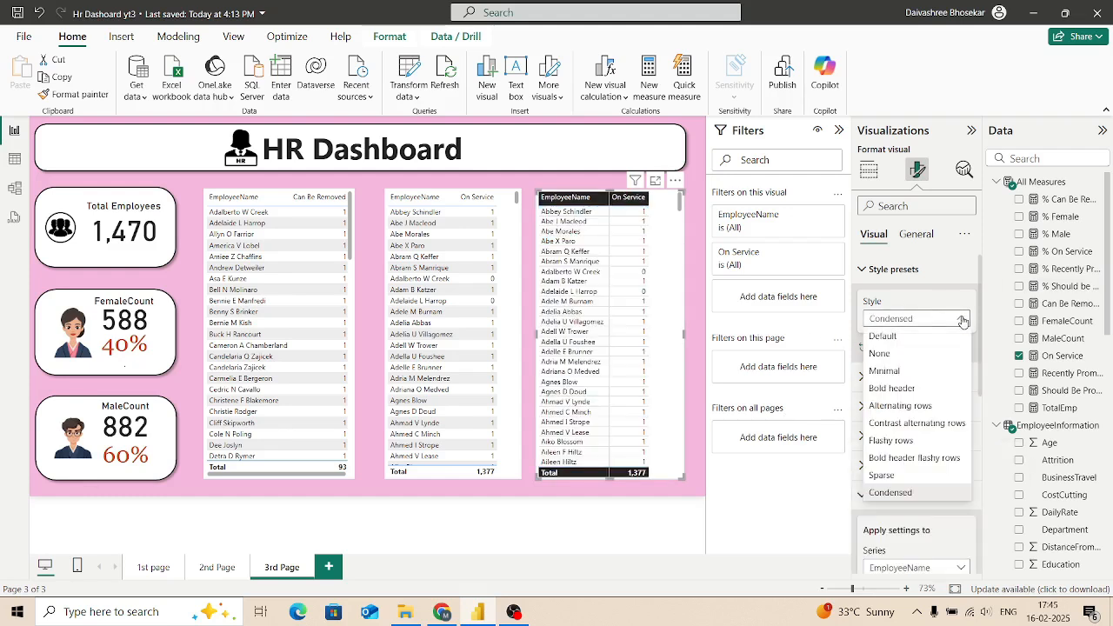
{"action": "left_click", "coordinate": [904, 372]}
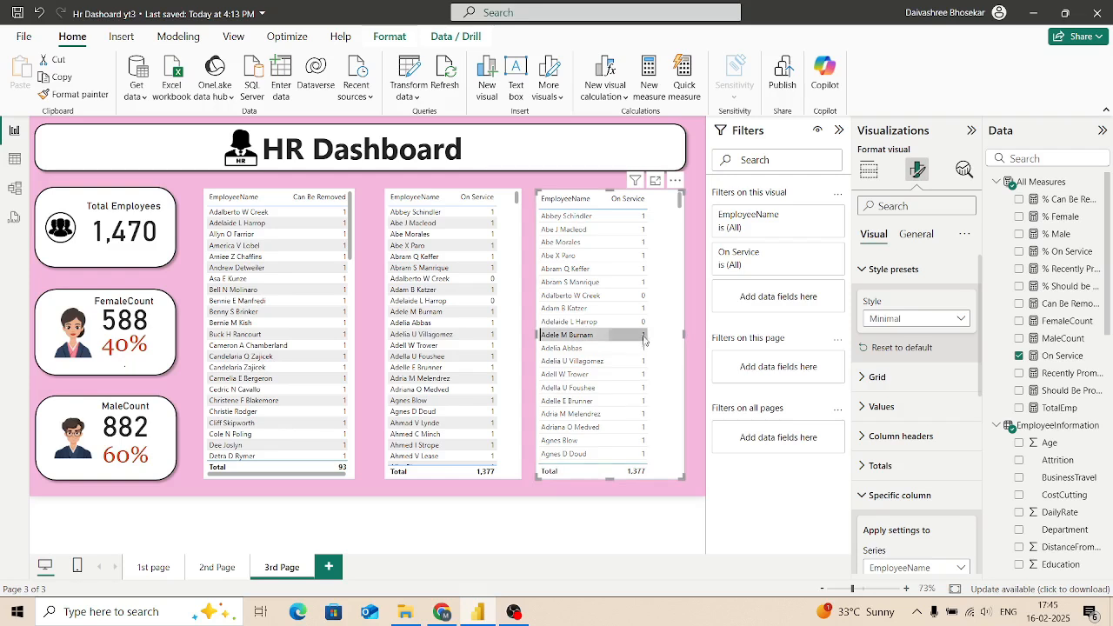
Step: Copy the third table's Minimal formatting onto the middle On Service table and the Can Be Removed table with Format painter
{"action": "left_click", "coordinate": [674, 335]}
{"action": "left_click", "coordinate": [675, 334]}
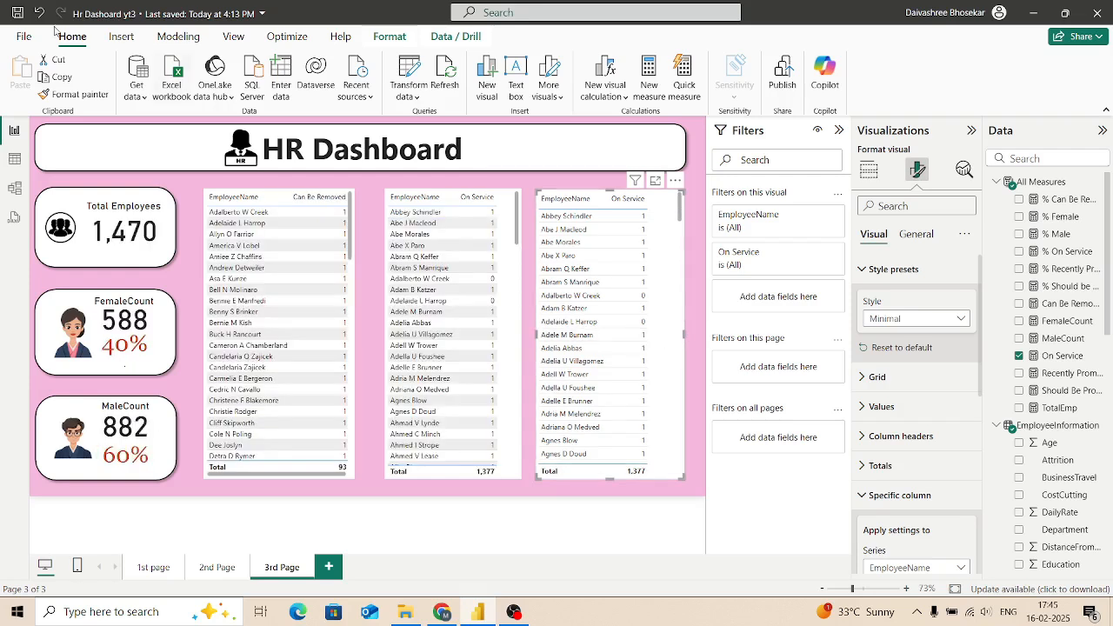
{"action": "left_click", "coordinate": [79, 95]}
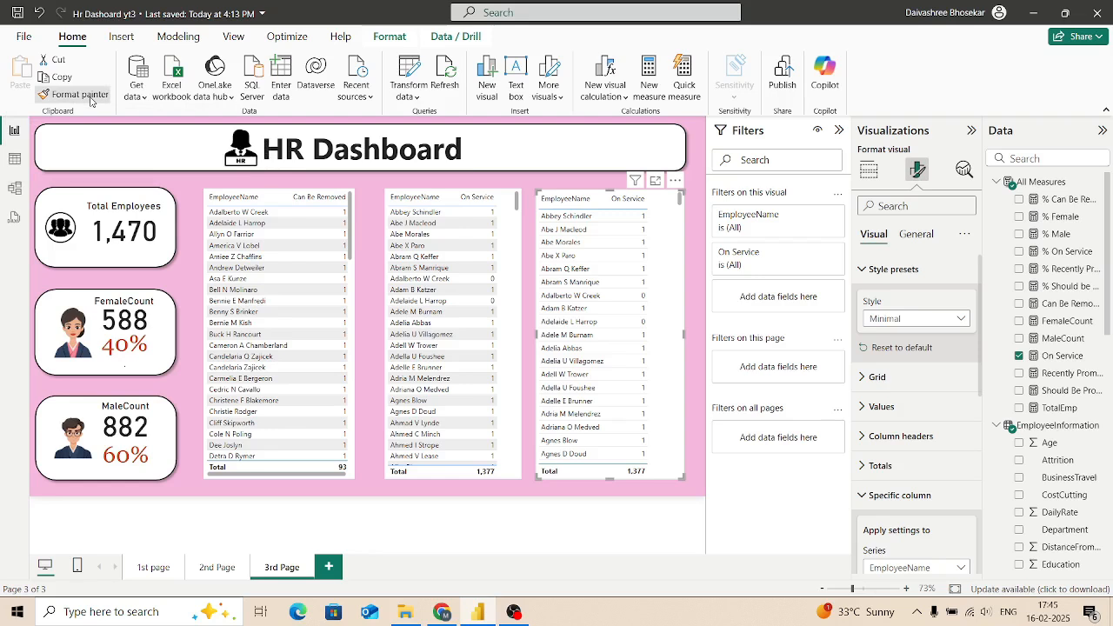
{"action": "left_click", "coordinate": [476, 334]}
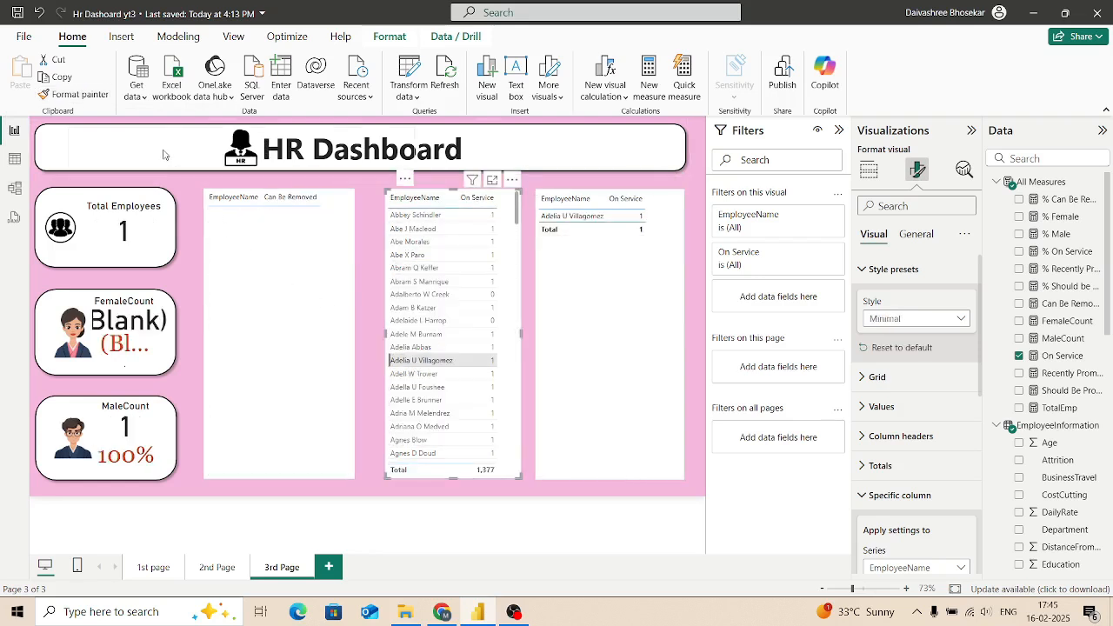
{"action": "left_click", "coordinate": [95, 99]}
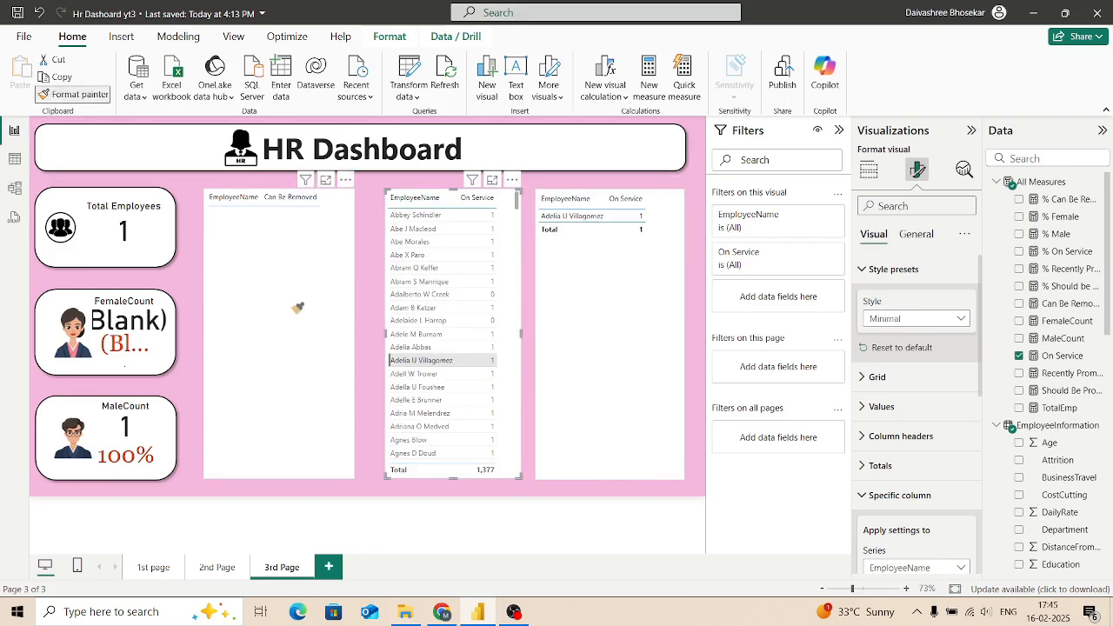
{"action": "left_click", "coordinate": [297, 306]}
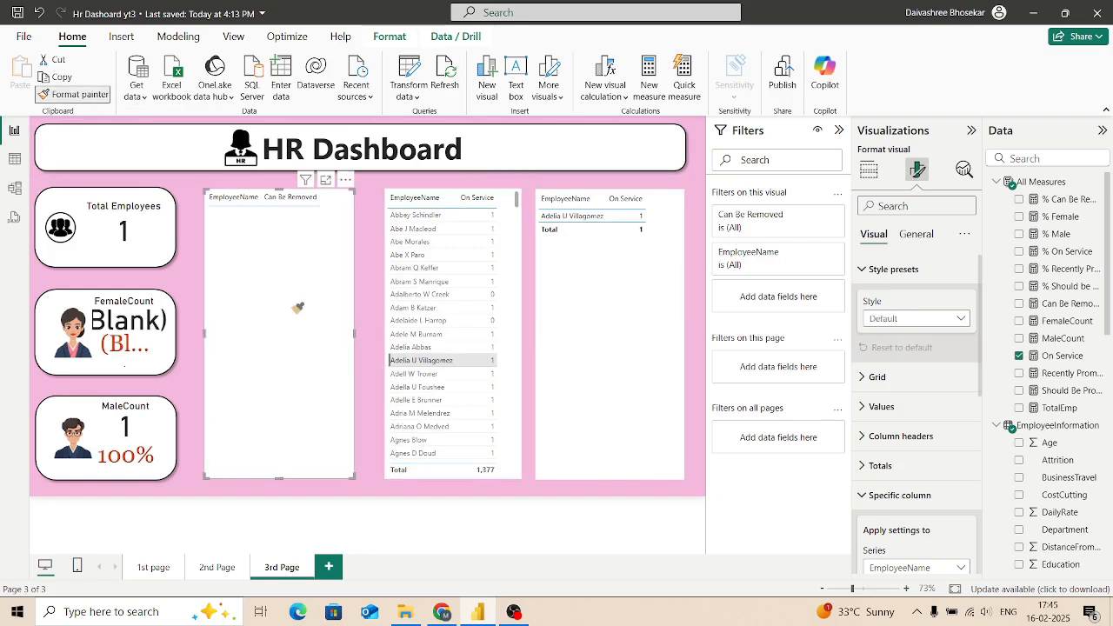
{"action": "left_click", "coordinate": [694, 324]}
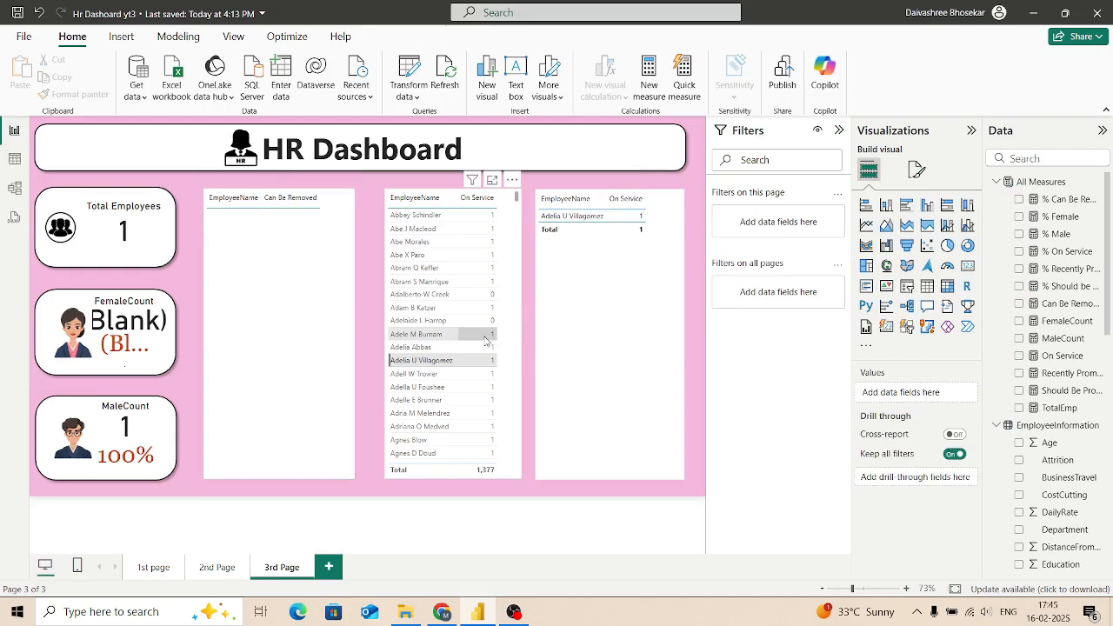
Step: Clear the row selection in the middle table and replace its On Service column with Recently Promoted
{"action": "left_click", "coordinate": [464, 360]}
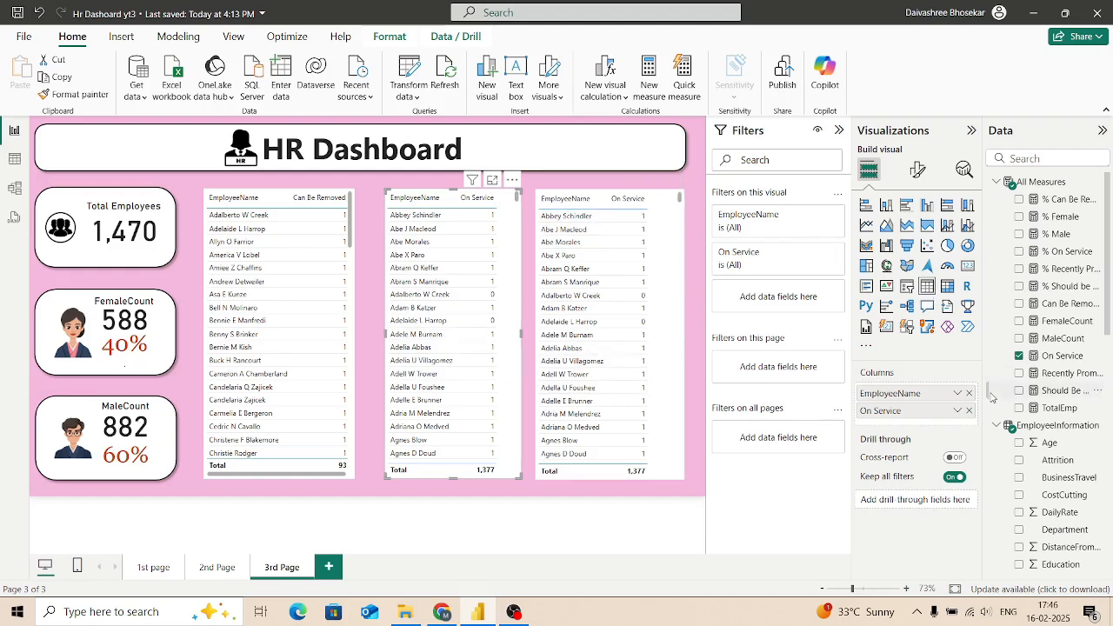
{"action": "left_click", "coordinate": [1019, 355]}
{"action": "left_click", "coordinate": [1019, 373]}
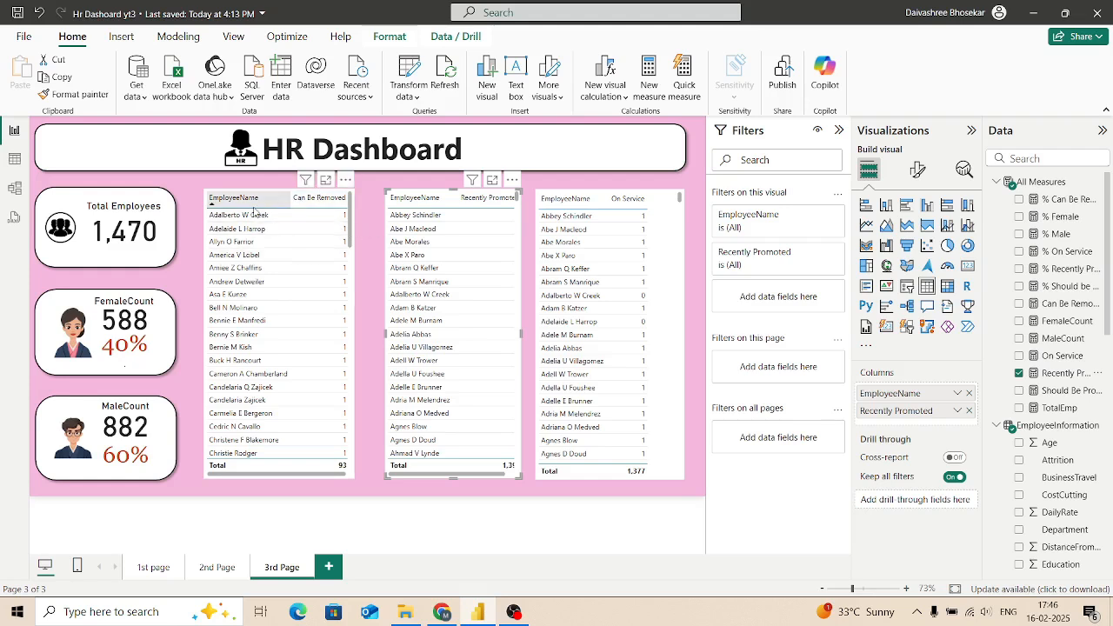
Step: Export the Can Be Removed table's data as a CSV file named CanBeRemoved in the PowerBi dashboard folder
{"action": "left_click", "coordinate": [346, 180]}
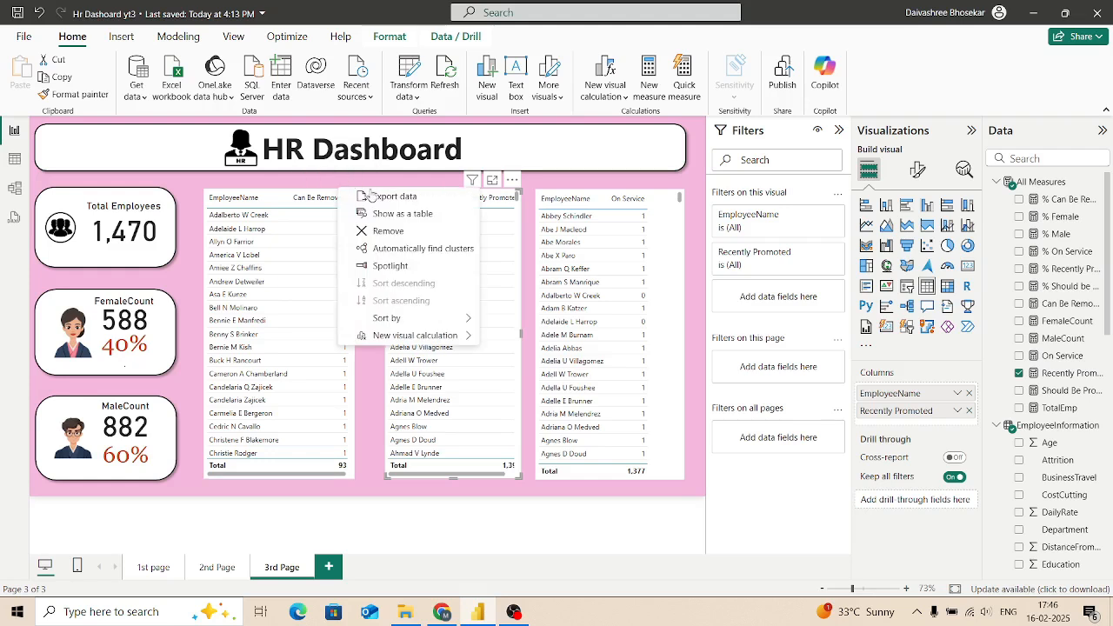
{"action": "left_click", "coordinate": [384, 199]}
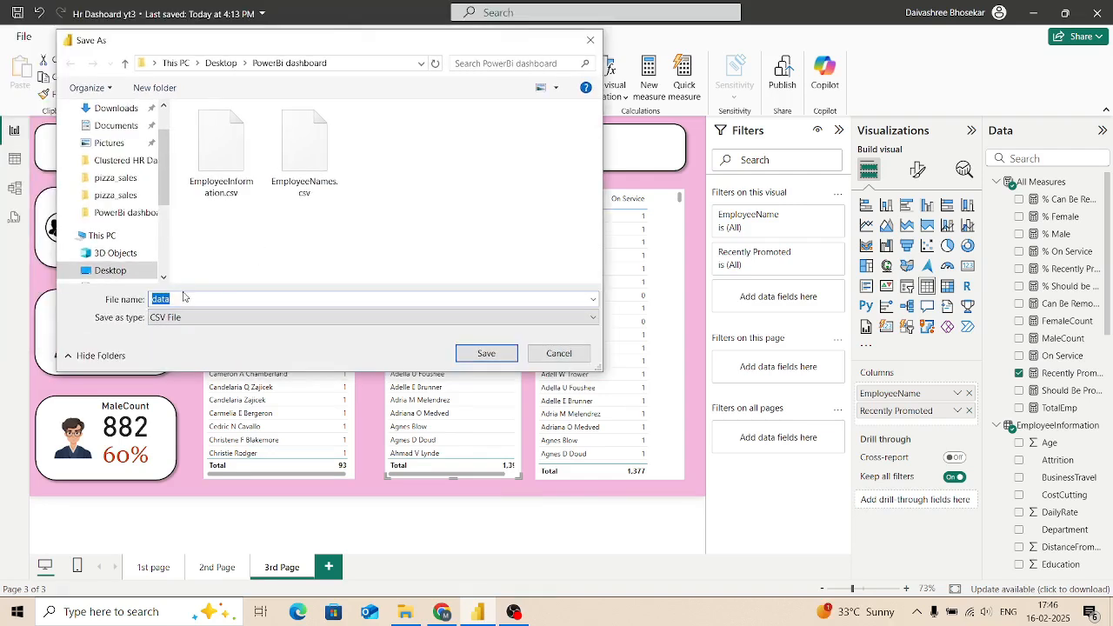
{"action": "key", "text": "BackSpace"}
{"action": "type", "text": "CanBeRemoves"}
{"action": "key", "text": "BackSpace"}
{"action": "type", "text": "d"}
{"action": "left_click", "coordinate": [488, 356]}
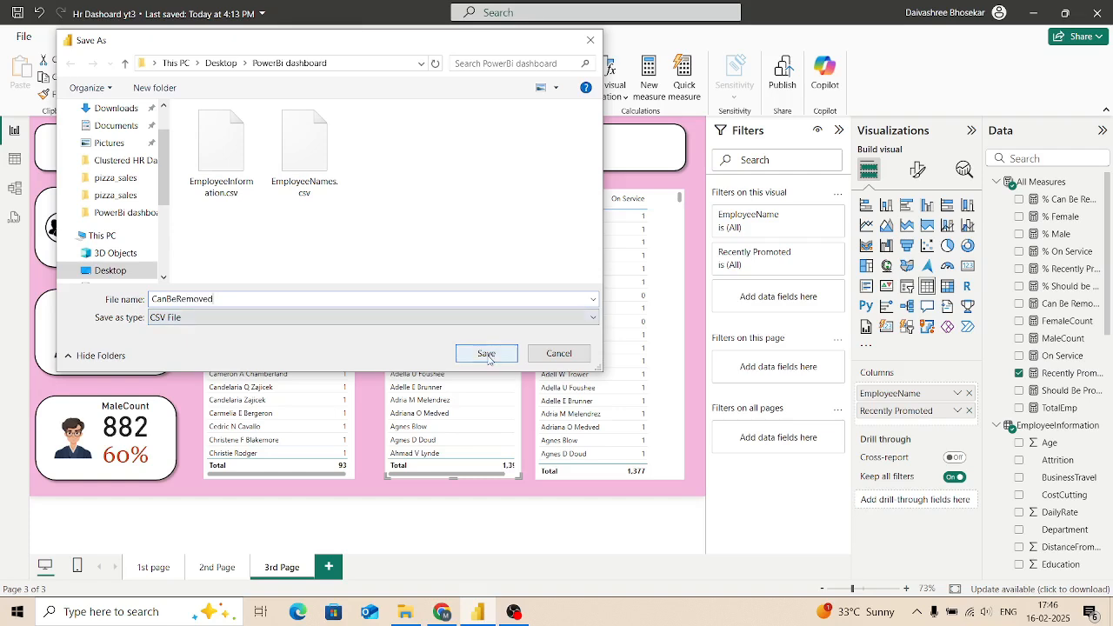
{"action": "left_click", "coordinate": [488, 356]}
Step: Shift the middle table slightly toward the Can Be Removed table and export its data as a CSV file named RecentlyPromoted
{"action": "mouse_move", "coordinate": [489, 362]}
{"action": "left_mouse_down"}
{"action": "mouse_move", "coordinate": [447, 332]}
{"action": "mouse_move", "coordinate": [473, 339]}
{"action": "mouse_move", "coordinate": [480, 365]}
{"action": "left_mouse_up"}
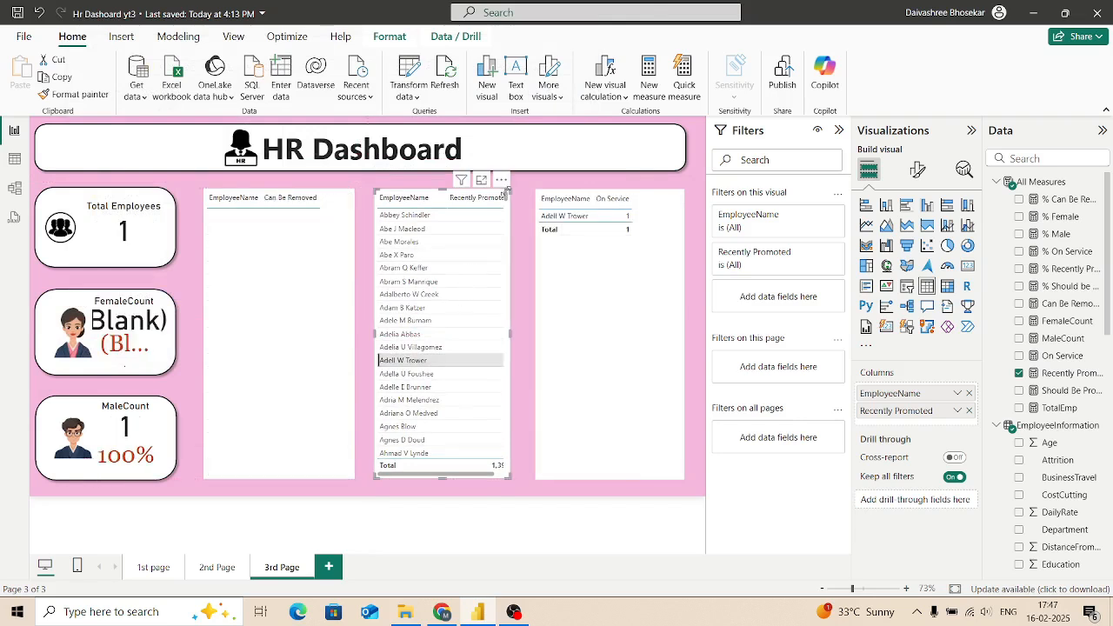
{"action": "left_click", "coordinate": [502, 180]}
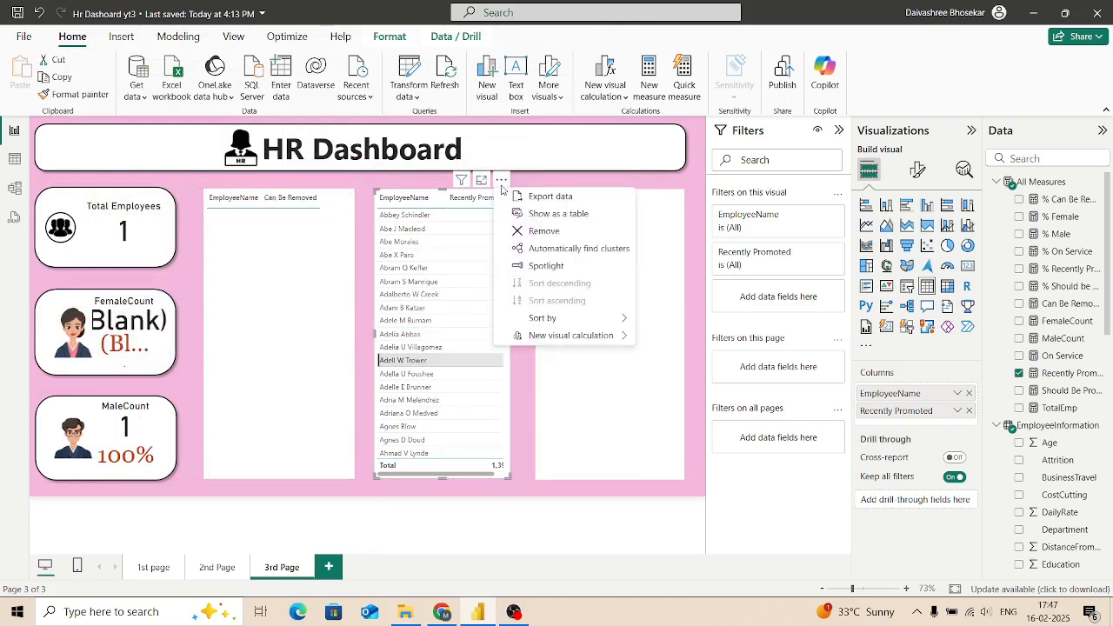
{"action": "left_click", "coordinate": [548, 196]}
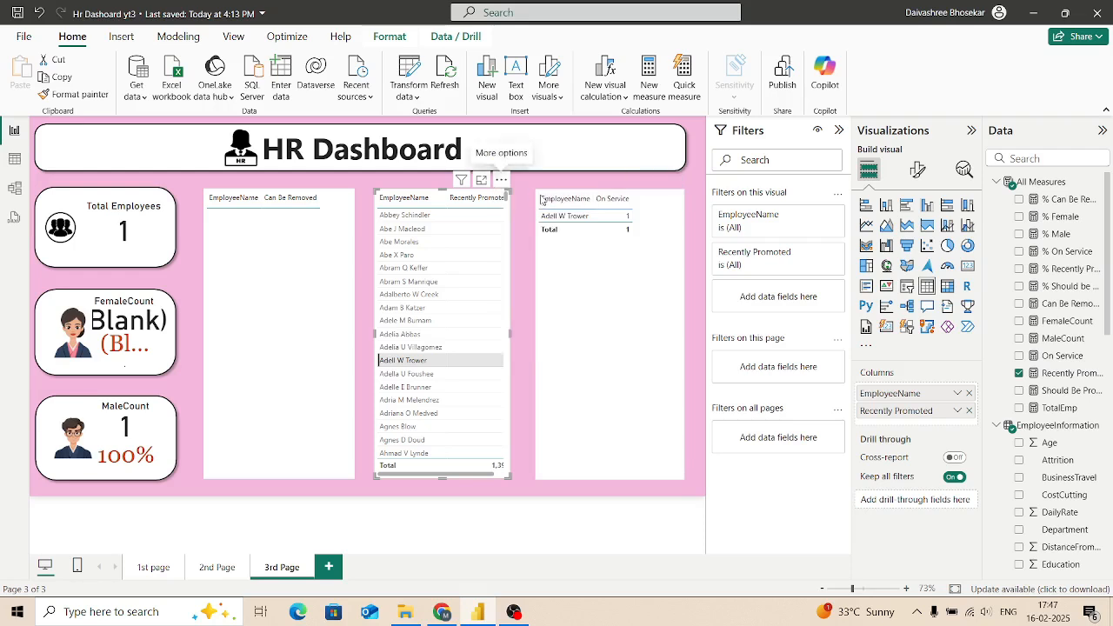
{"action": "type", "text": "Recent"}
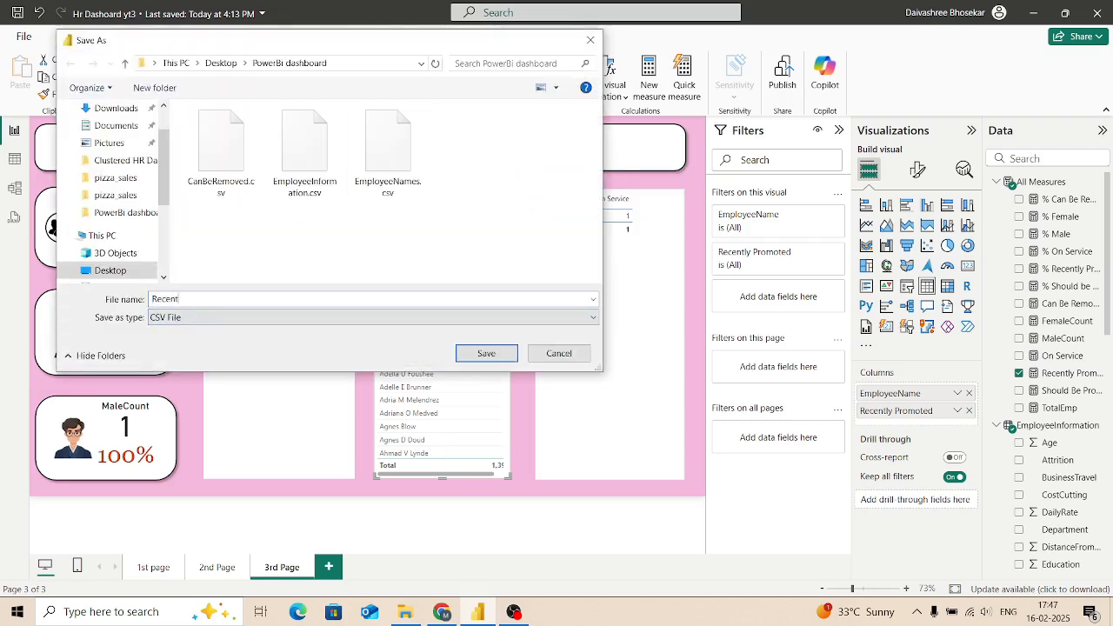
{"action": "type", "text": "lyPromoted"}
{"action": "left_click", "coordinate": [481, 355]}
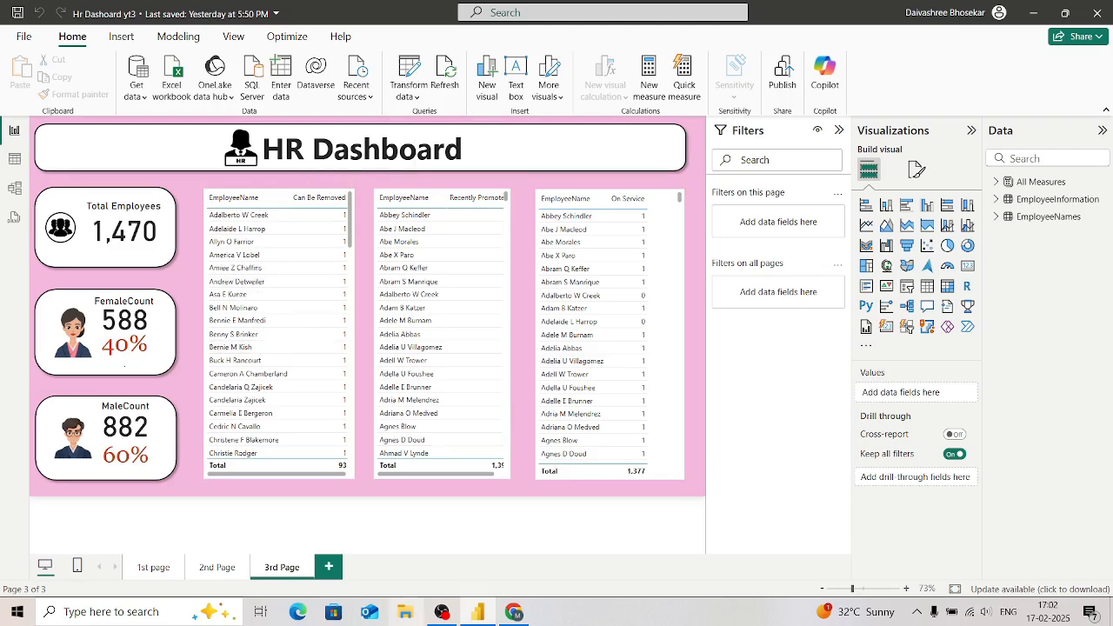
Step: Check the exported CSV files in the PowerBi dashboard folder on the Desktop using File Explorer
{"action": "left_click", "coordinate": [406, 611]}
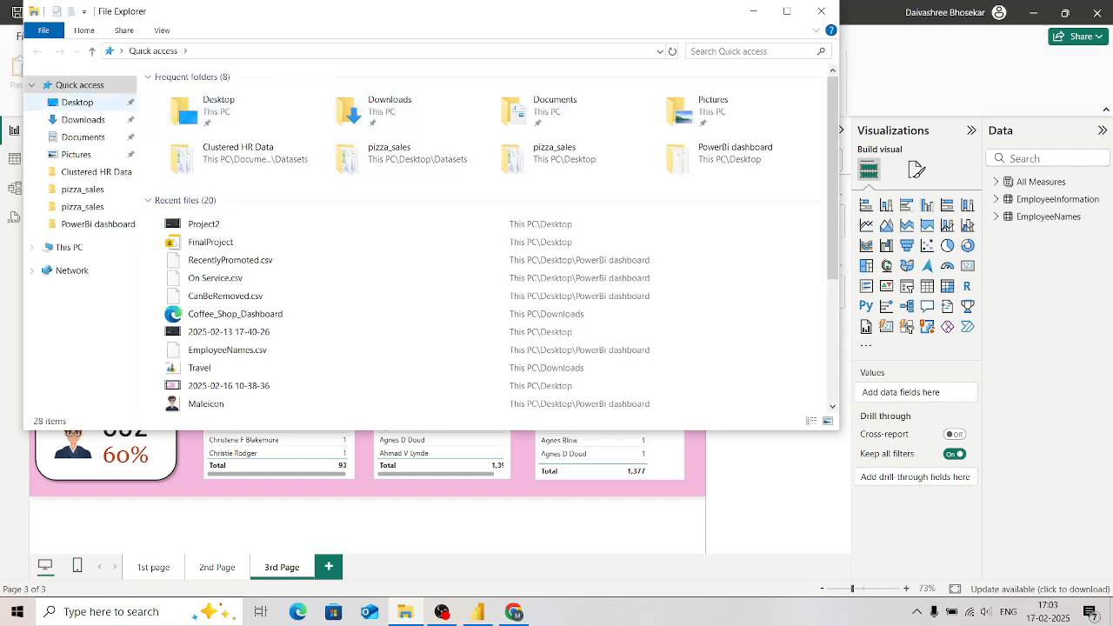
{"action": "left_click", "coordinate": [77, 101]}
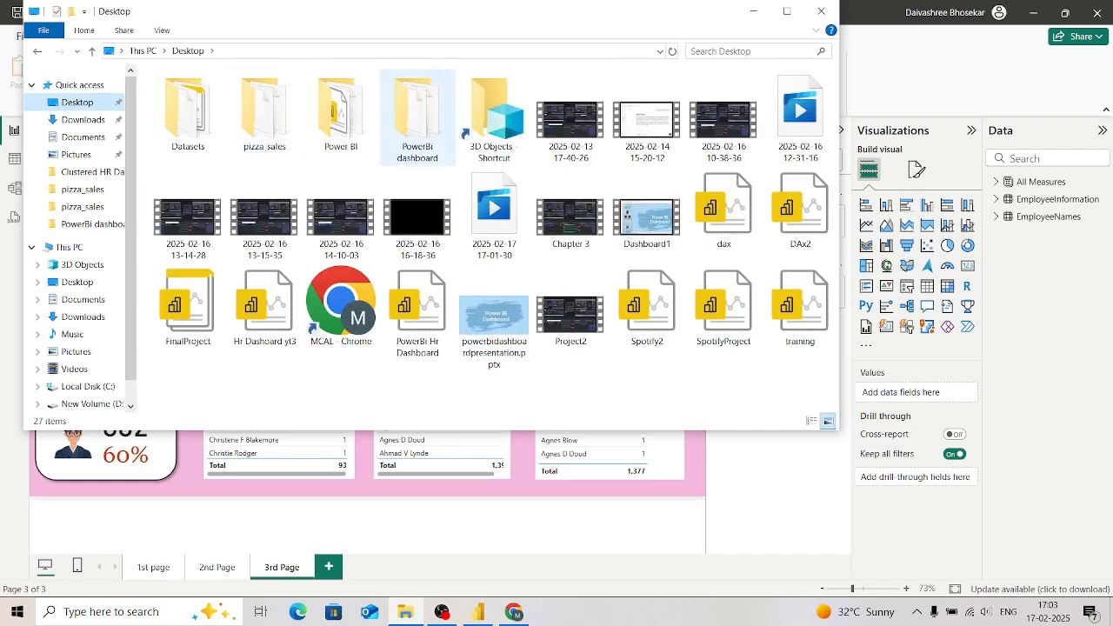
{"action": "double_click", "coordinate": [417, 113]}
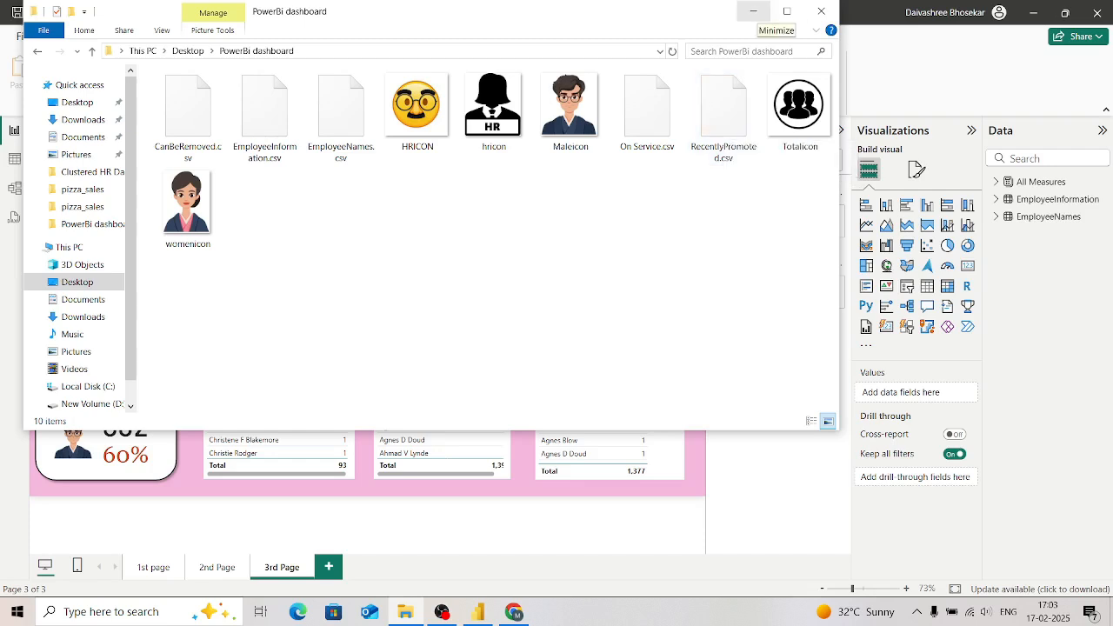
{"action": "left_click", "coordinate": [753, 11]}
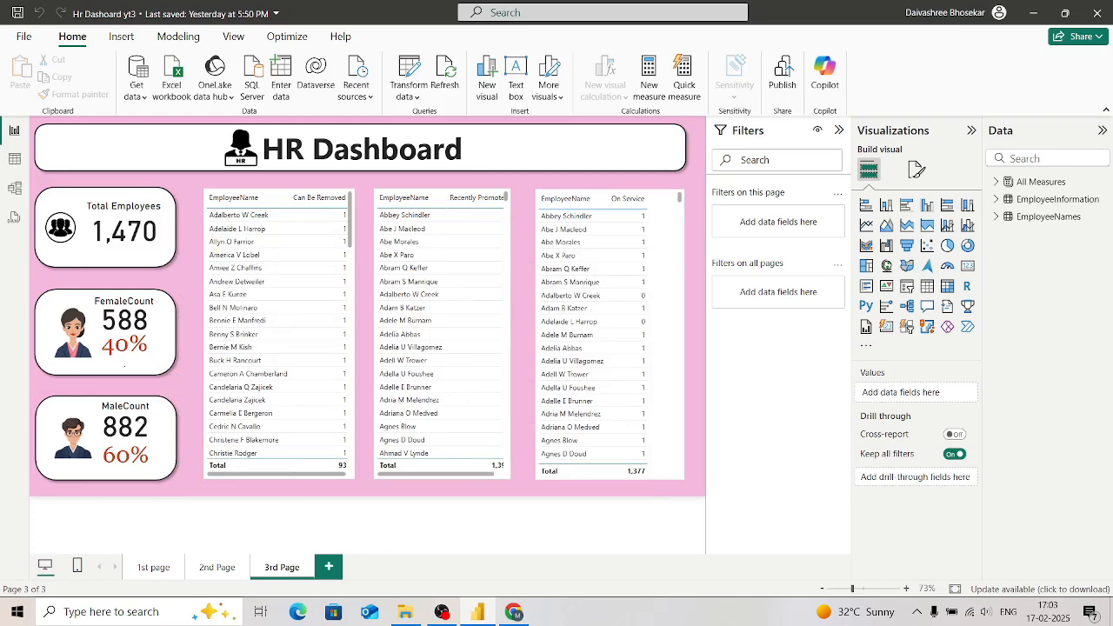
Step: Switch to Chrome and open a blank spreadsheet in Google Sheets
{"action": "left_click", "coordinate": [513, 612]}
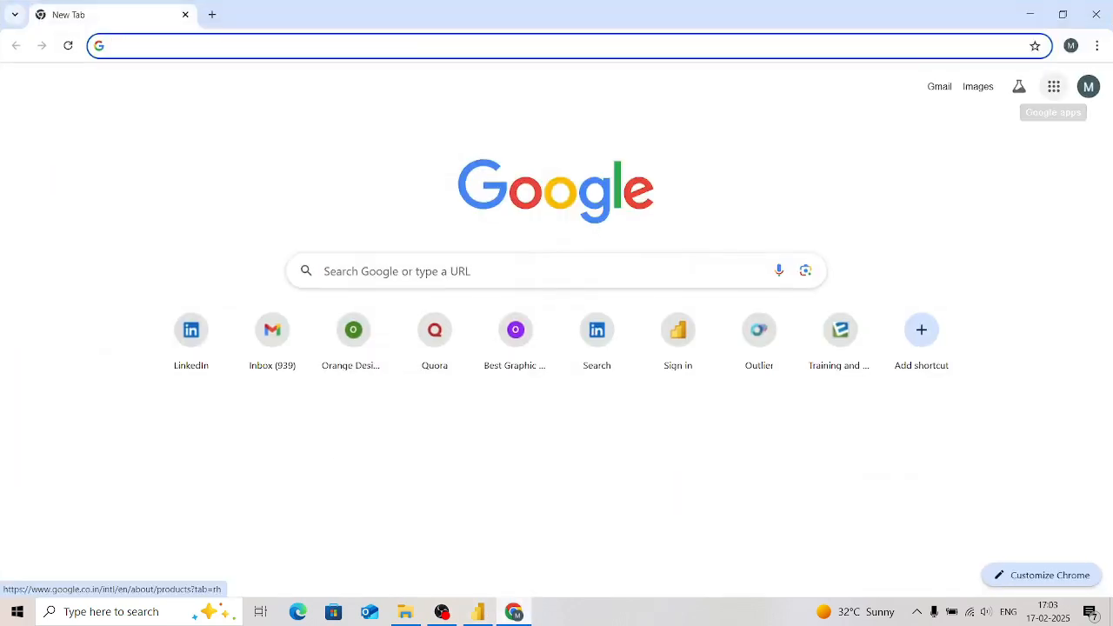
{"action": "left_click", "coordinate": [1053, 87]}
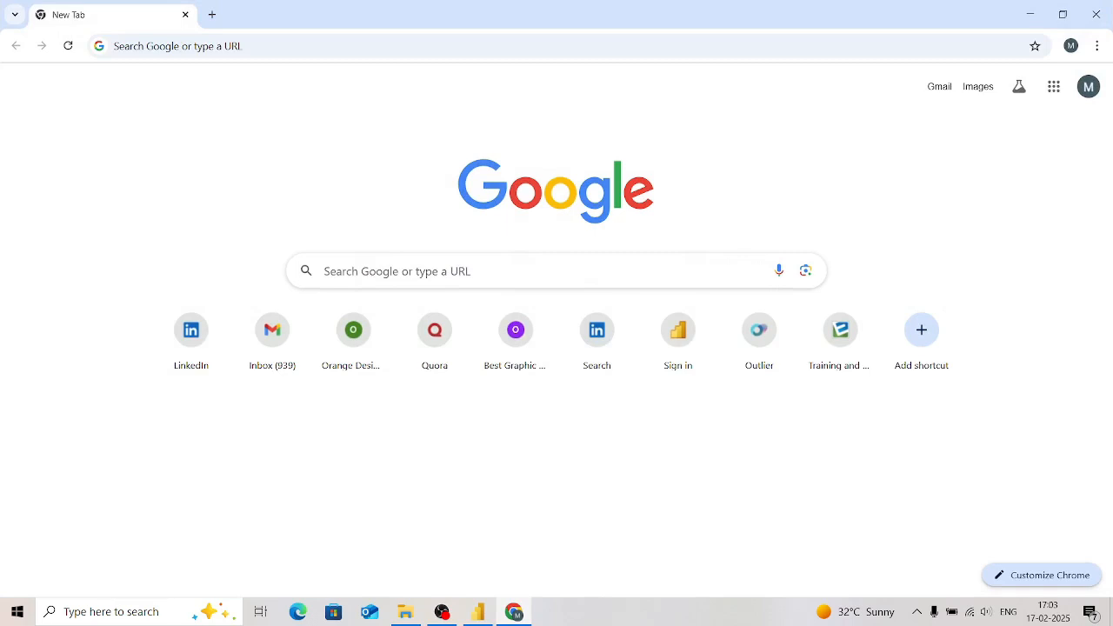
{"action": "left_click", "coordinate": [1046, 374]}
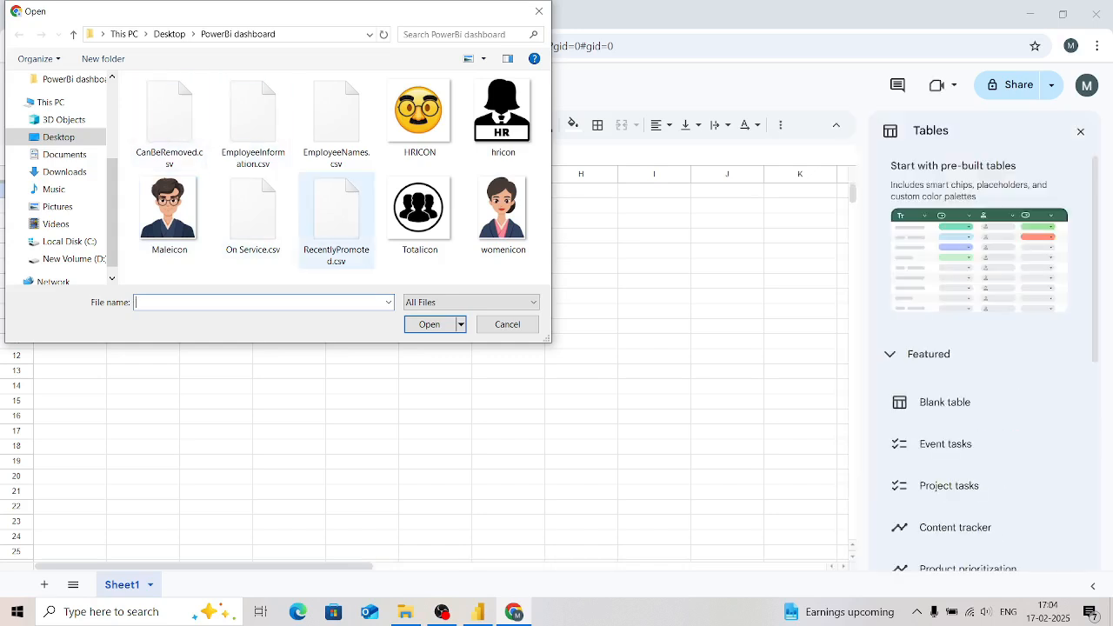
Step: Upload CanBeRemoved.csv from the PowerBi dashboard folder and open it in Google Sheets
{"action": "left_click", "coordinate": [169, 124]}
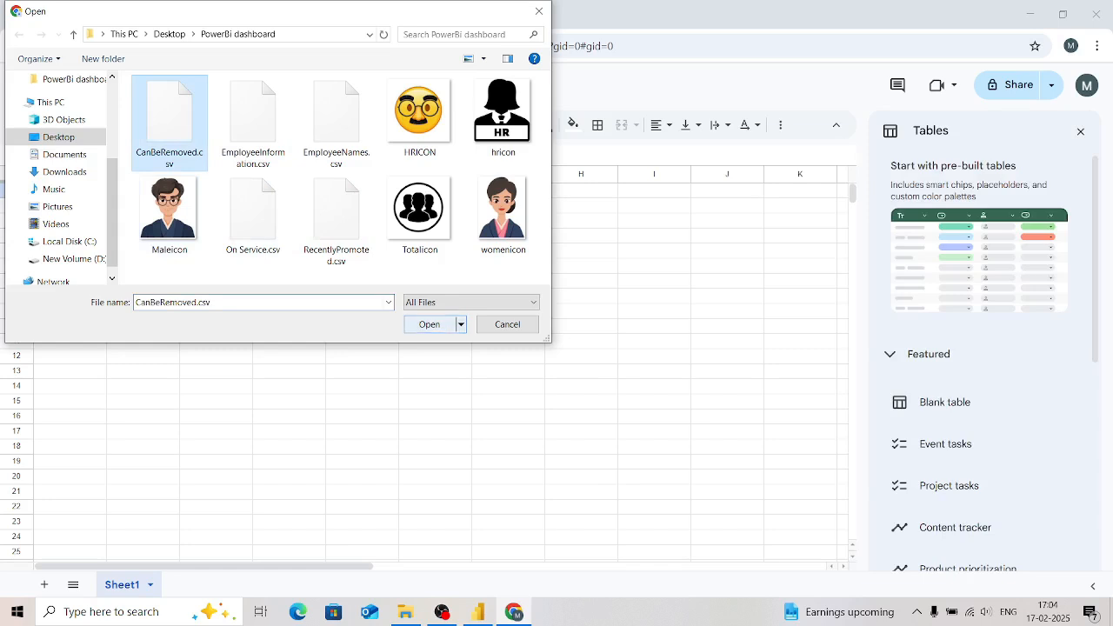
{"action": "left_click", "coordinate": [429, 324]}
{"action": "key", "text": "ctrl+o"}
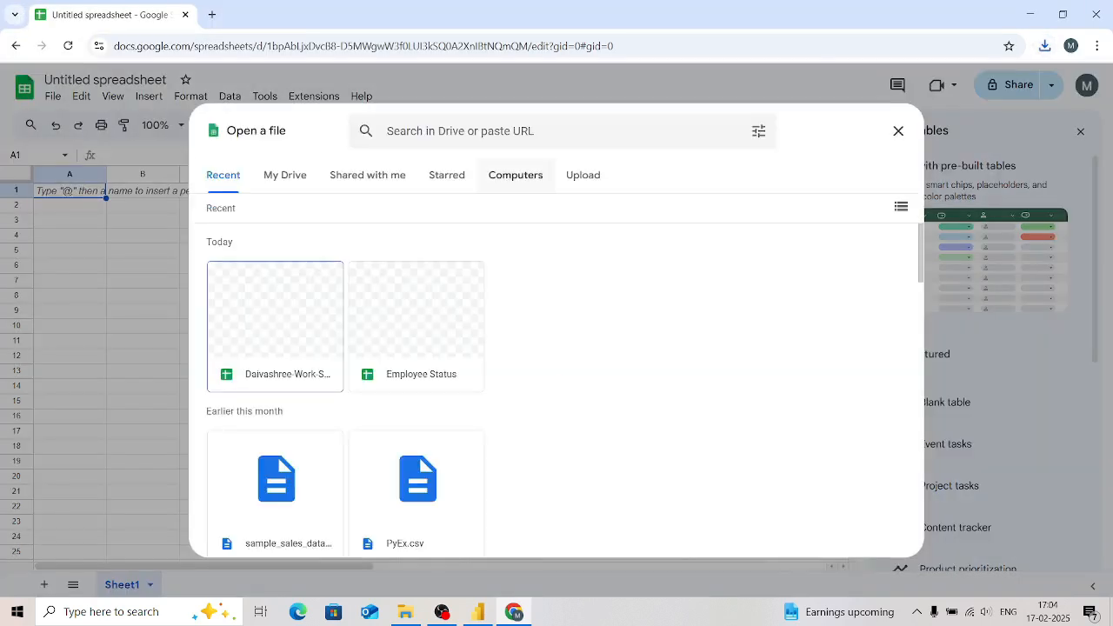
{"action": "left_click", "coordinate": [515, 175]}
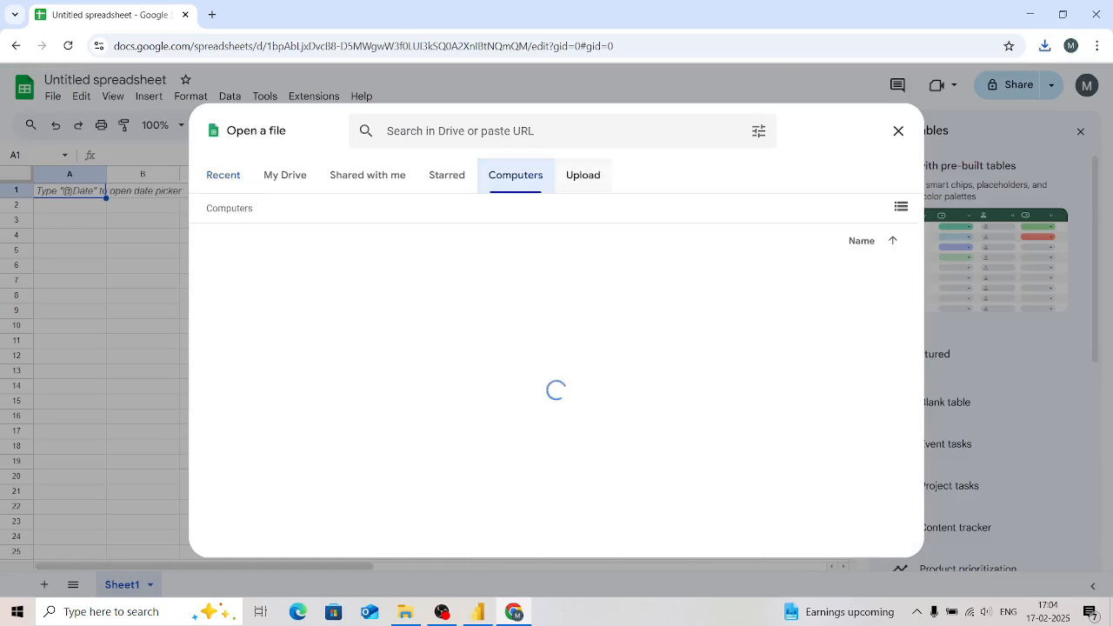
{"action": "left_click", "coordinate": [582, 175]}
{"action": "left_click", "coordinate": [550, 426]}
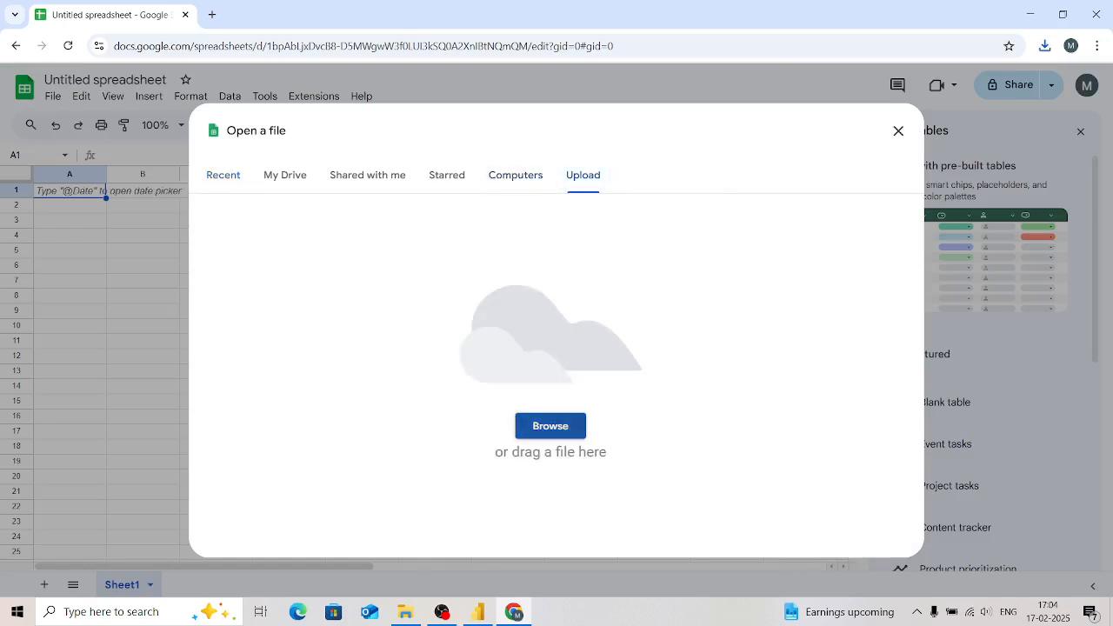
{"action": "left_click", "coordinate": [170, 122]}
{"action": "left_click", "coordinate": [429, 324]}
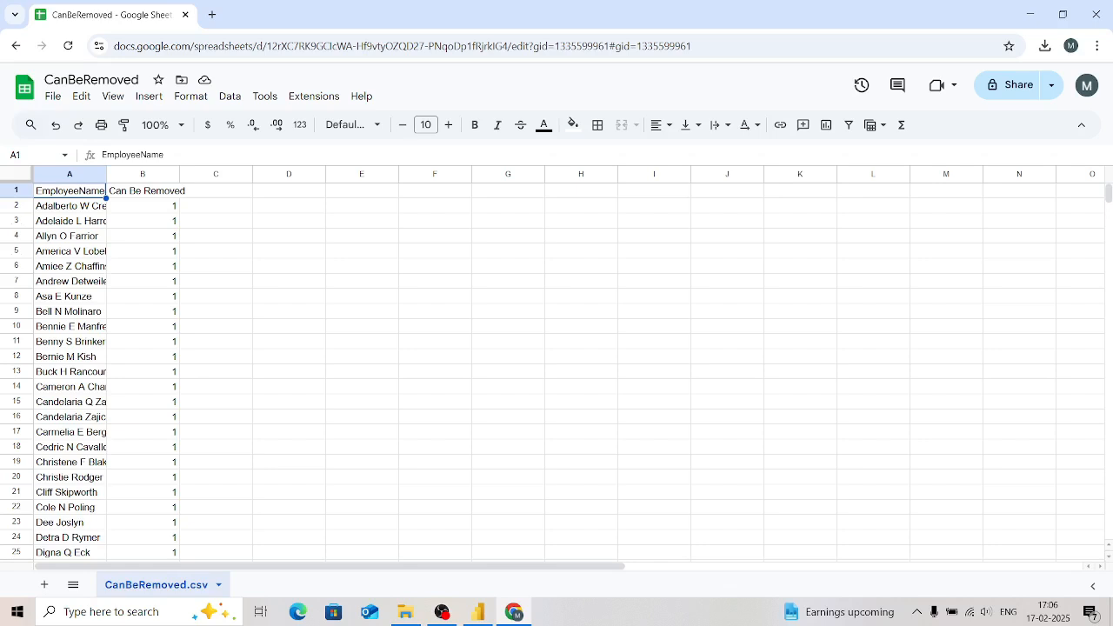
Step: Clear the Can Be Removed header and all values in column B, and fit column A's width to the employee names
{"action": "left_click", "coordinate": [144, 190]}
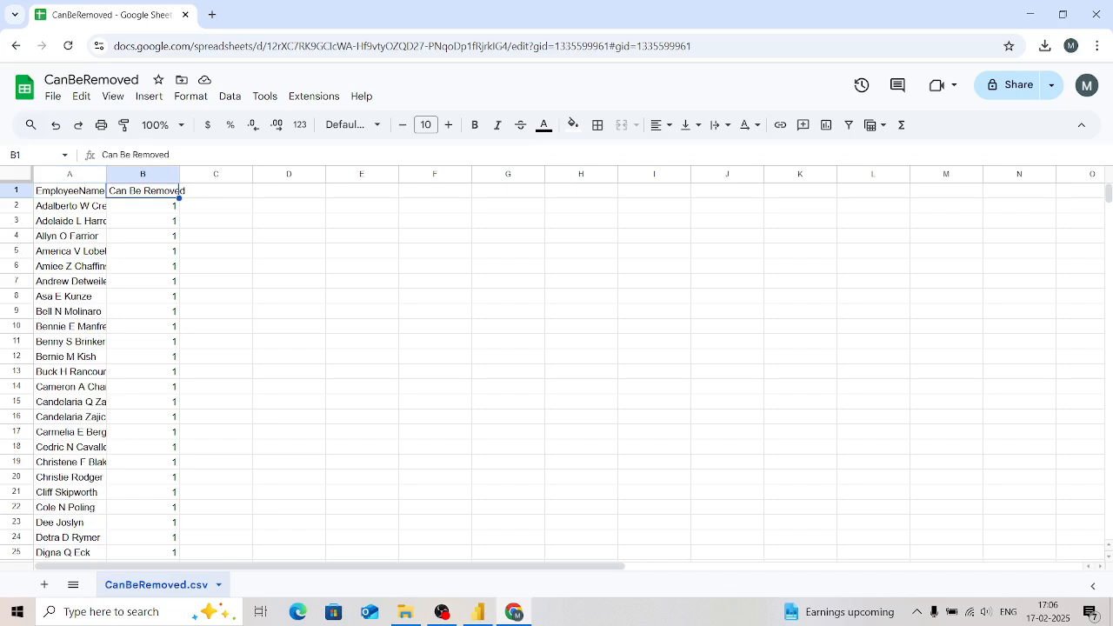
{"action": "key", "text": "Delete"}
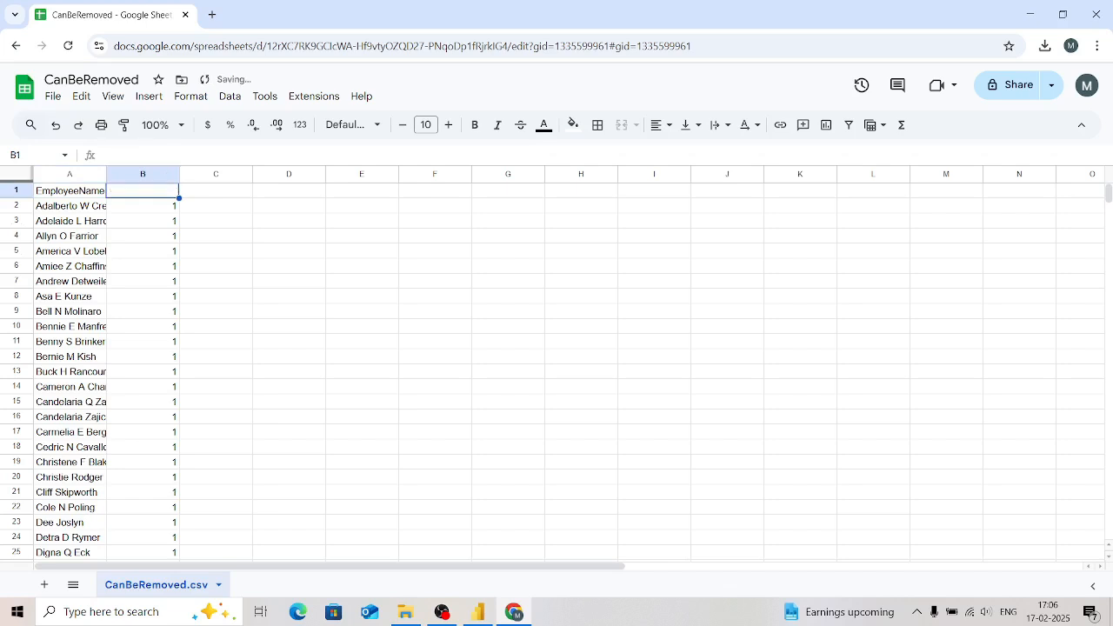
{"action": "key", "text": "ctrl+space"}
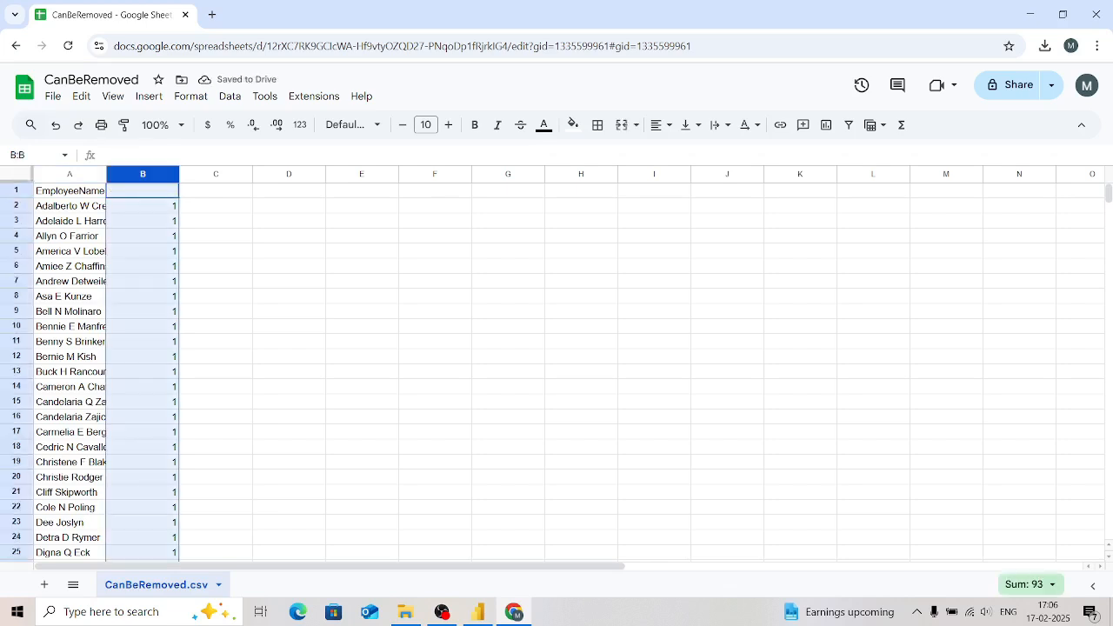
{"action": "key", "text": "Delete"}
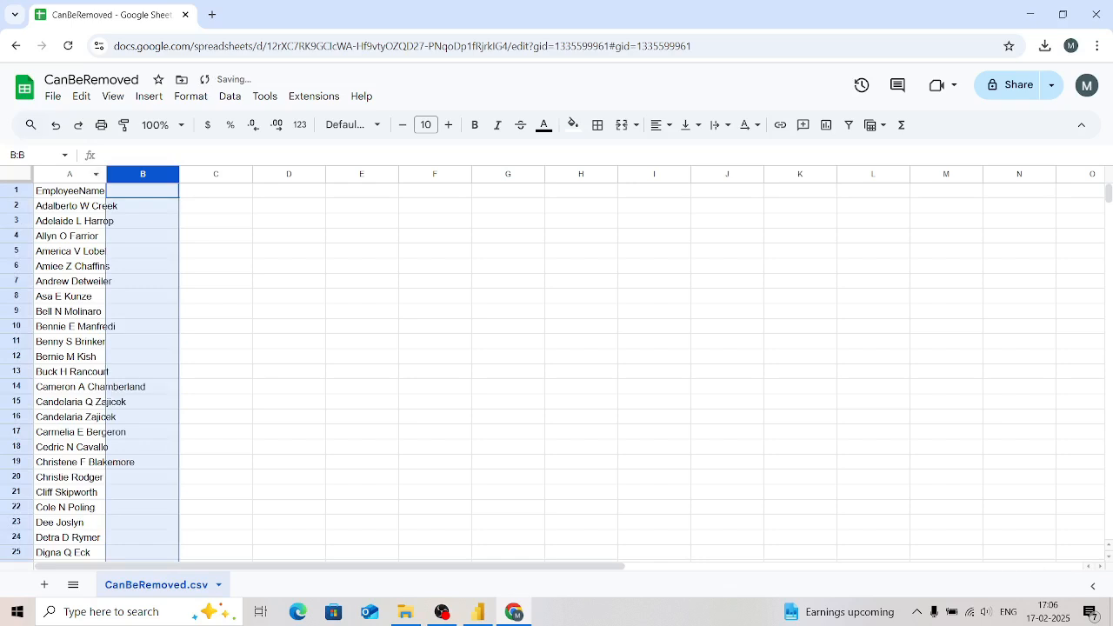
{"action": "double_click", "coordinate": [105, 174]}
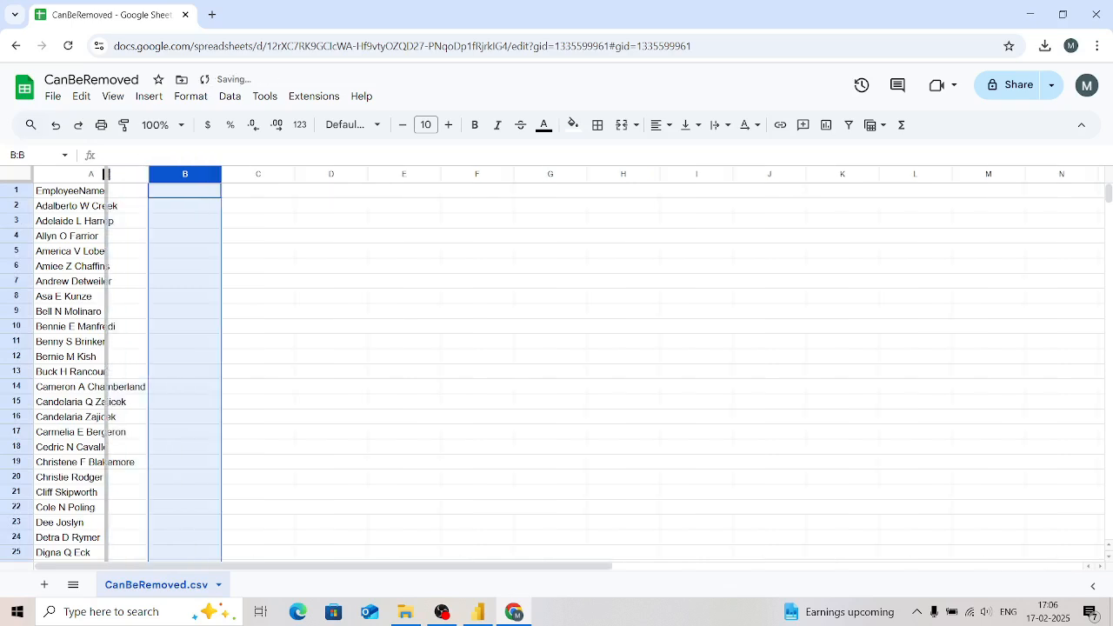
{"action": "double_click", "coordinate": [120, 174]}
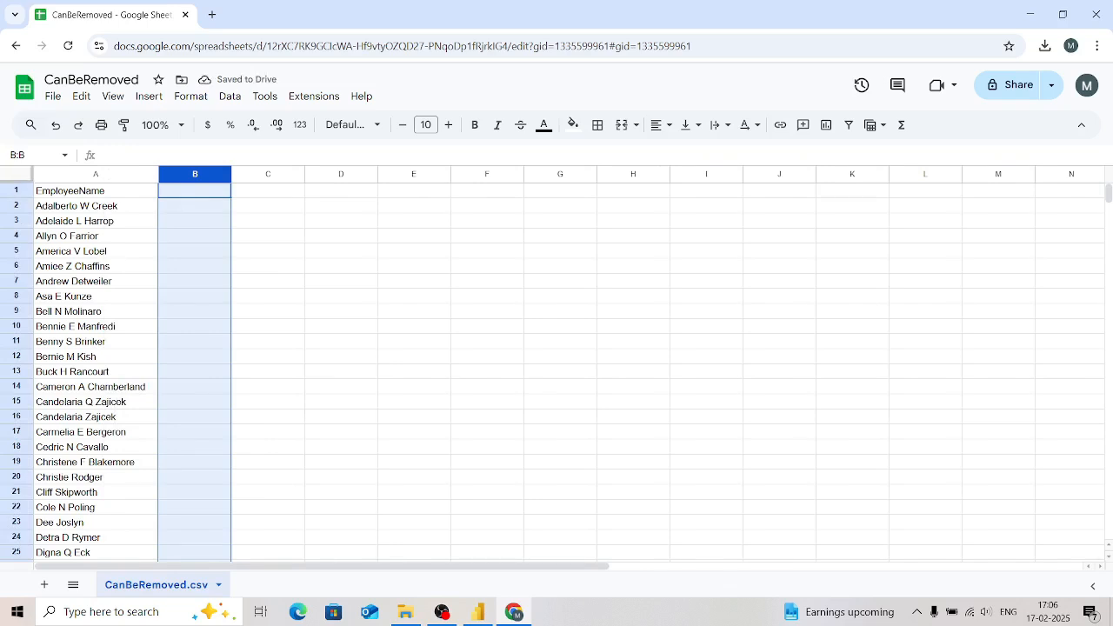
Step: Replace the header in A1 with "Can Be removed Employee Name" and fit column A's width to it
{"action": "left_click", "coordinate": [95, 191]}
{"action": "key", "text": "Return"}
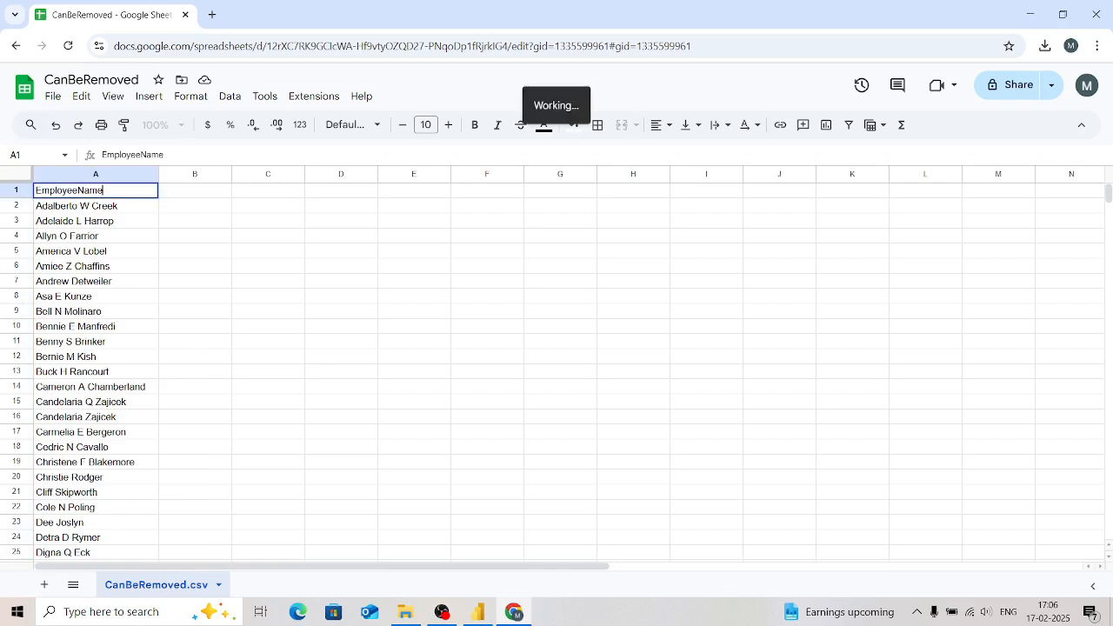
{"action": "key", "text": "BackSpace"}
{"action": "key", "text": "BackSpace"}
{"action": "key", "text": "BackSpace"}
{"action": "key", "text": "BackSpace"}
{"action": "key", "text": "BackSpace"}
{"action": "key", "text": "BackSpace"}
{"action": "key", "text": "BackSpace"}
{"action": "key", "text": "BackSpace"}
{"action": "key", "text": "BackSpace"}
{"action": "key", "text": "BackSpace"}
{"action": "key", "text": "BackSpace"}
{"action": "key", "text": "BackSpace"}
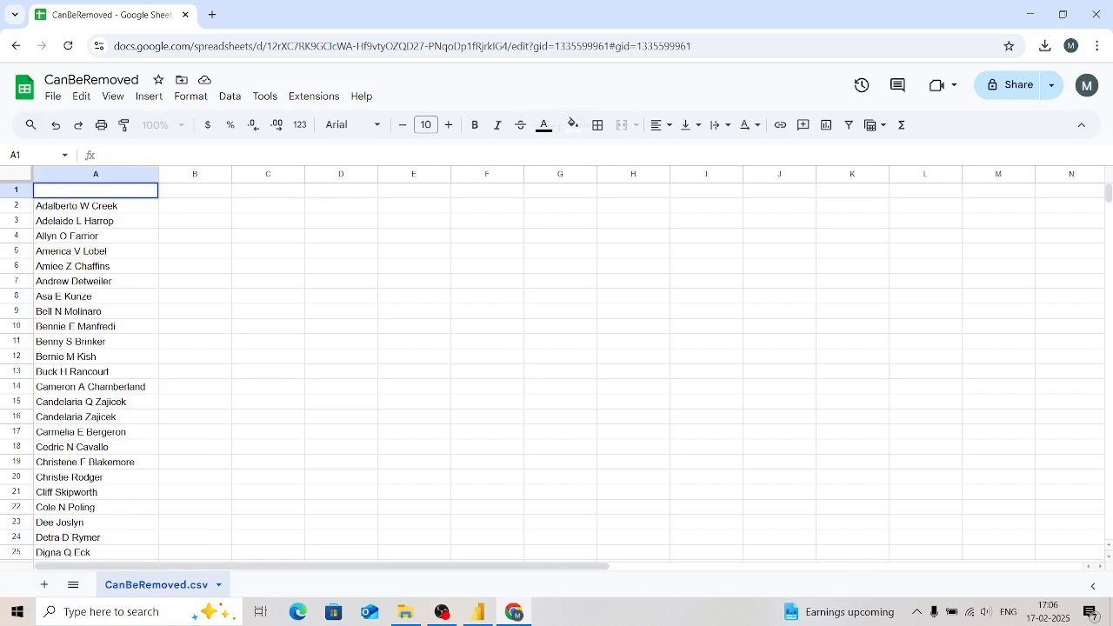
{"action": "type", "text": "Can Be removed"}
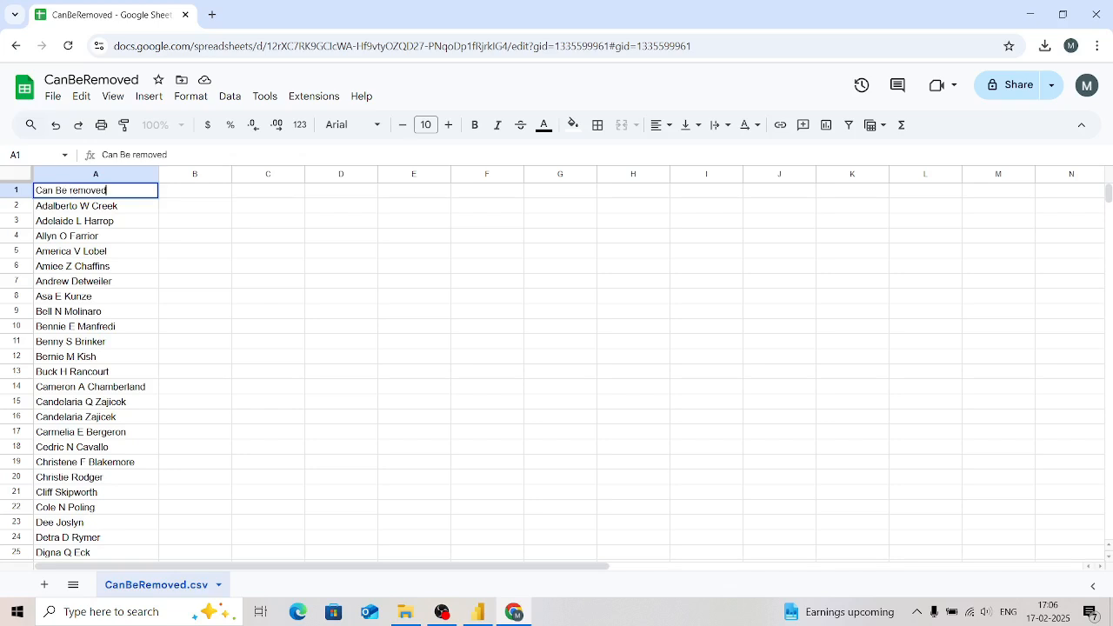
{"action": "type", "text": " Employee Names"}
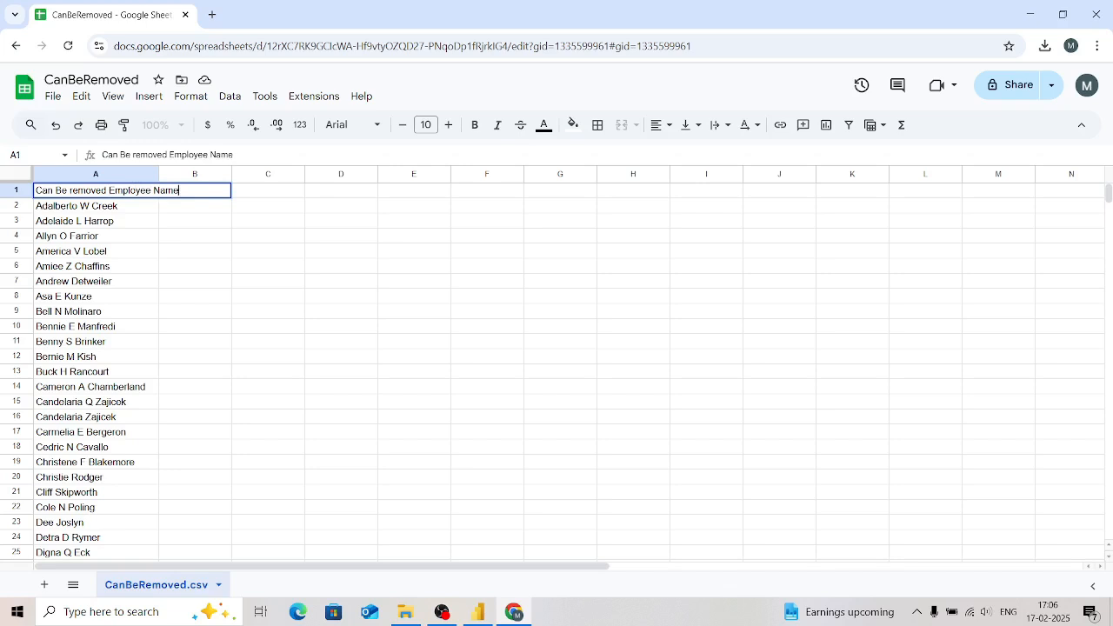
{"action": "key", "text": "Return"}
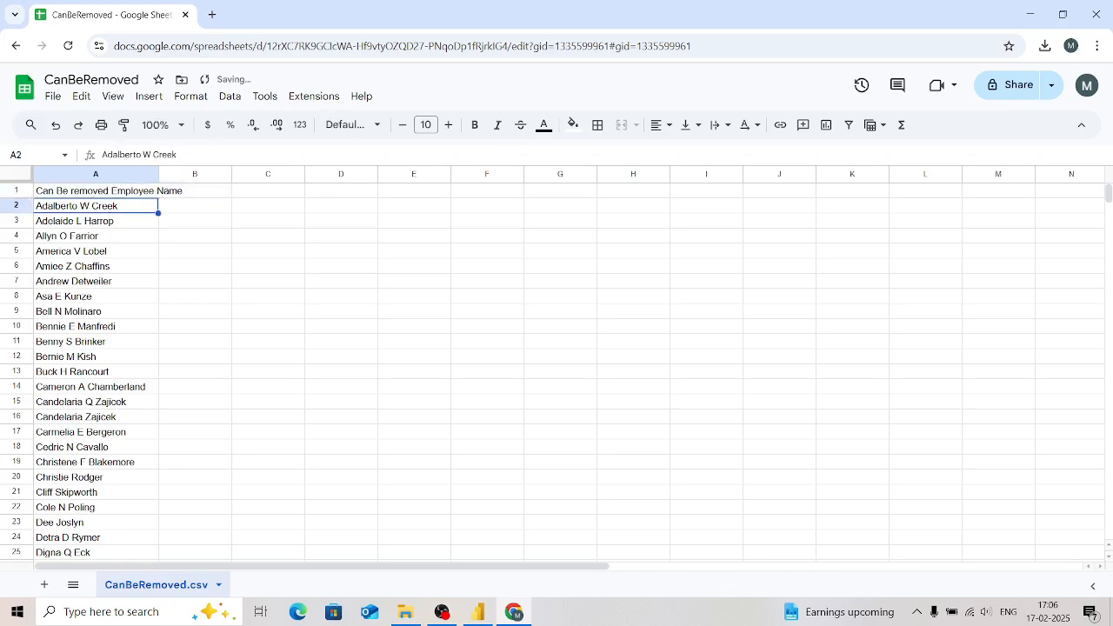
{"action": "double_click", "coordinate": [158, 174]}
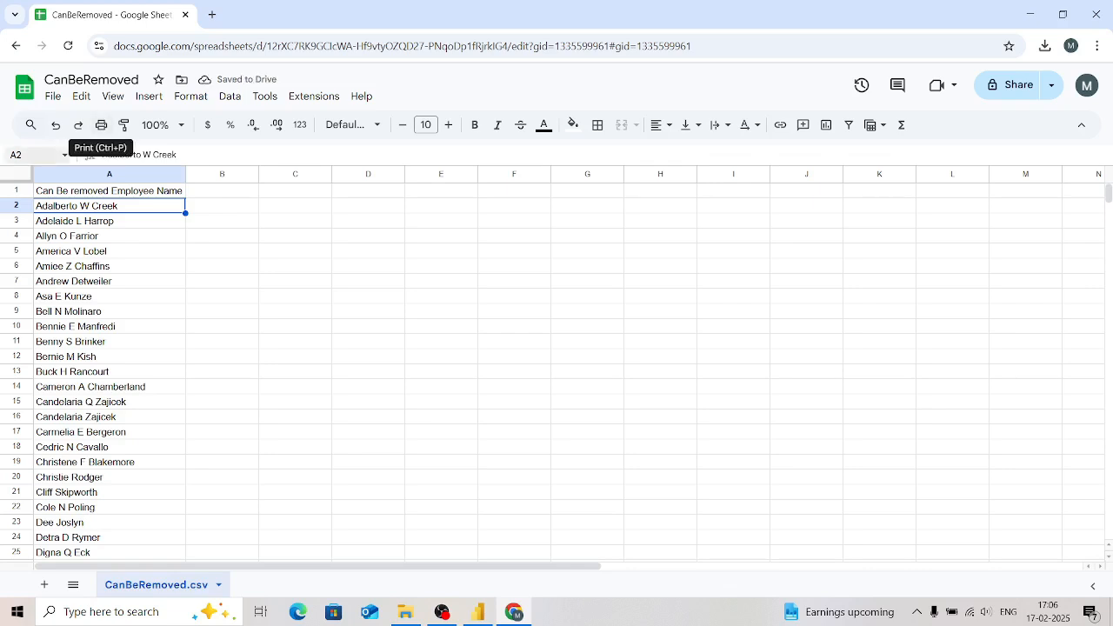
Step: Upload On Service.csv from the PowerBi dashboard folder and open it in Google Sheets
{"action": "key", "text": "ctrl+o"}
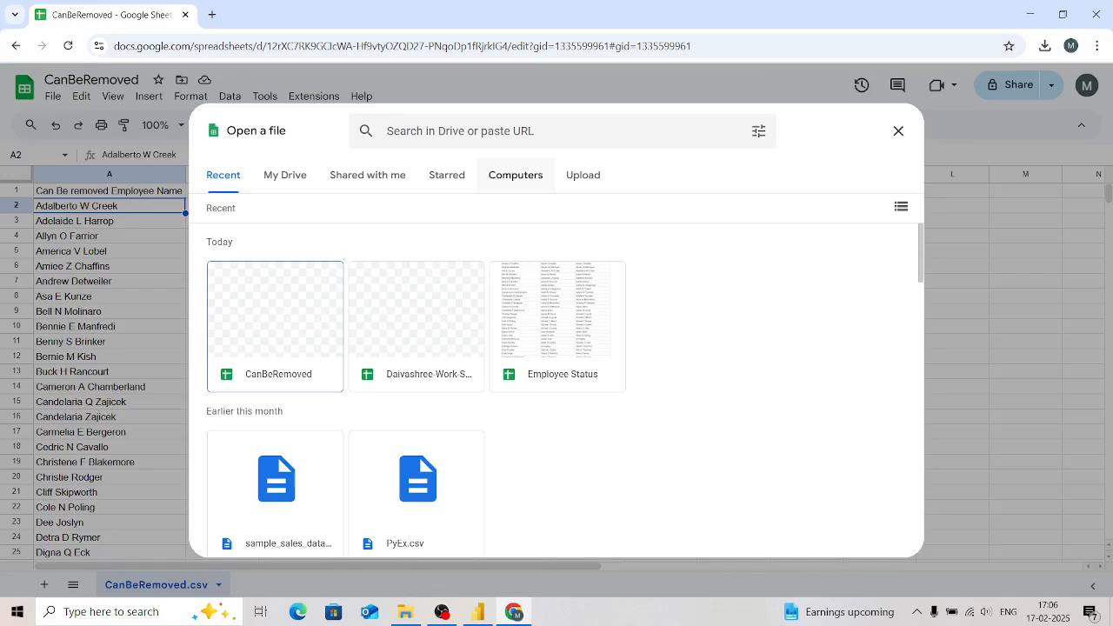
{"action": "left_click", "coordinate": [583, 175]}
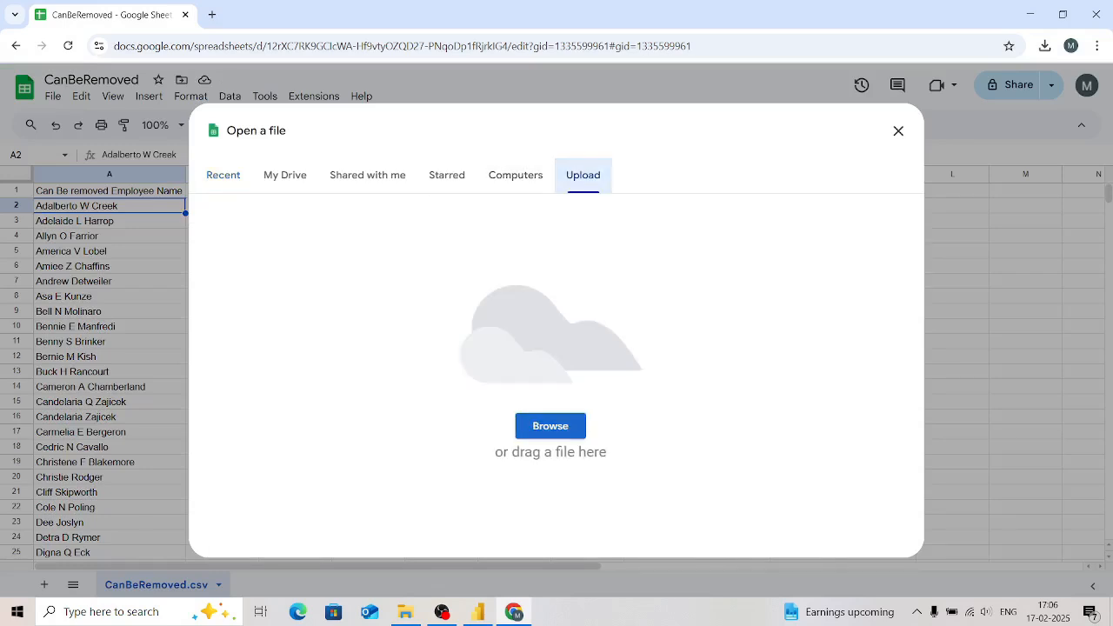
{"action": "left_click", "coordinate": [550, 425]}
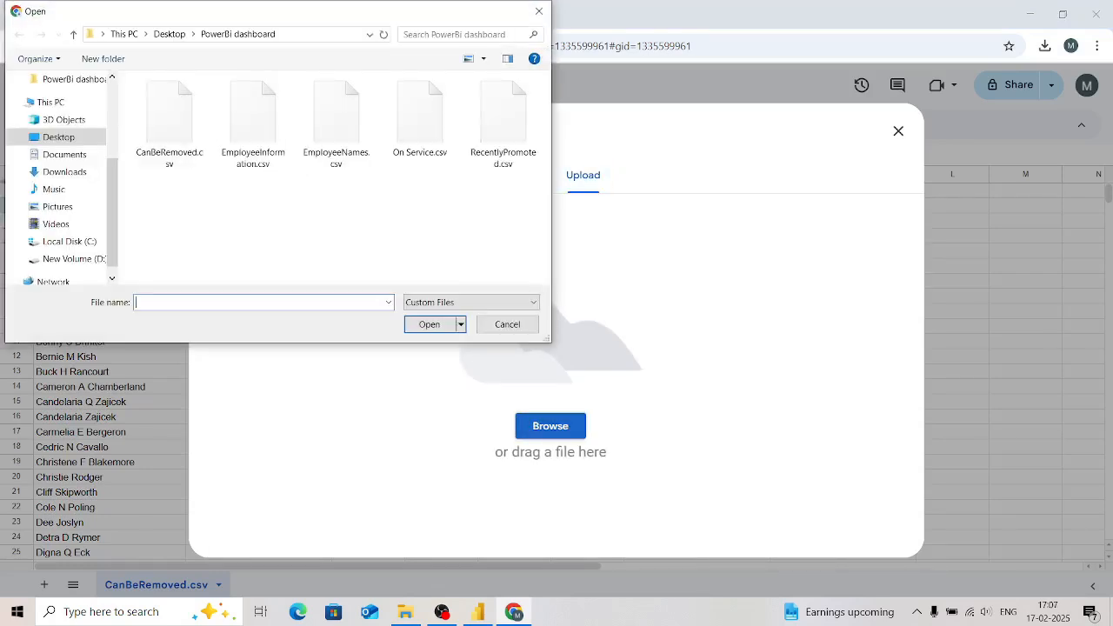
{"action": "left_click", "coordinate": [420, 117]}
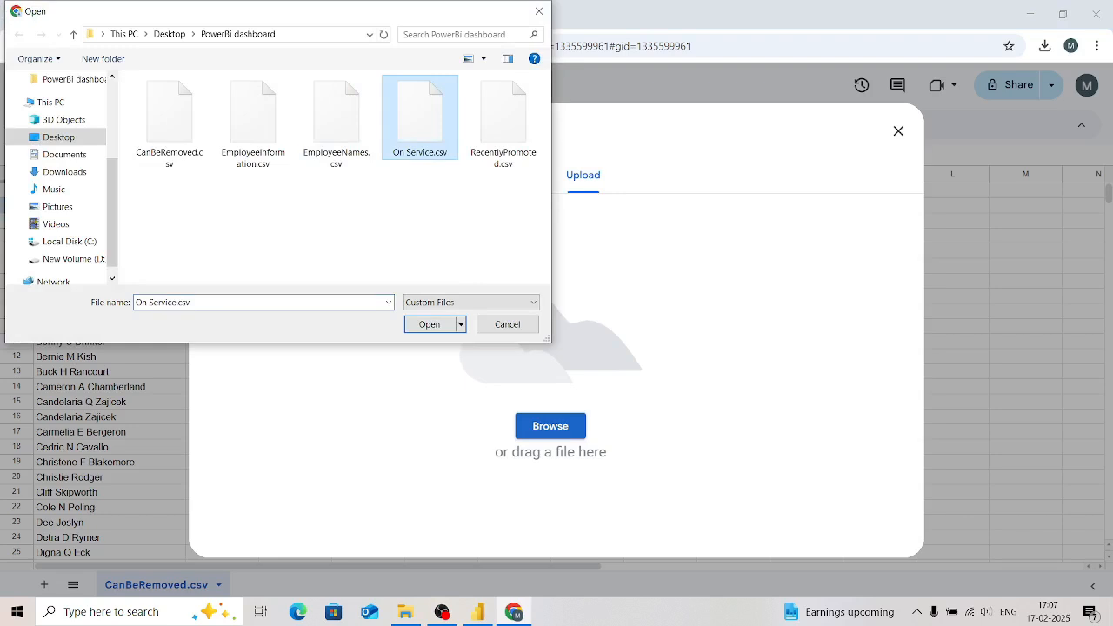
{"action": "key", "text": "Return"}
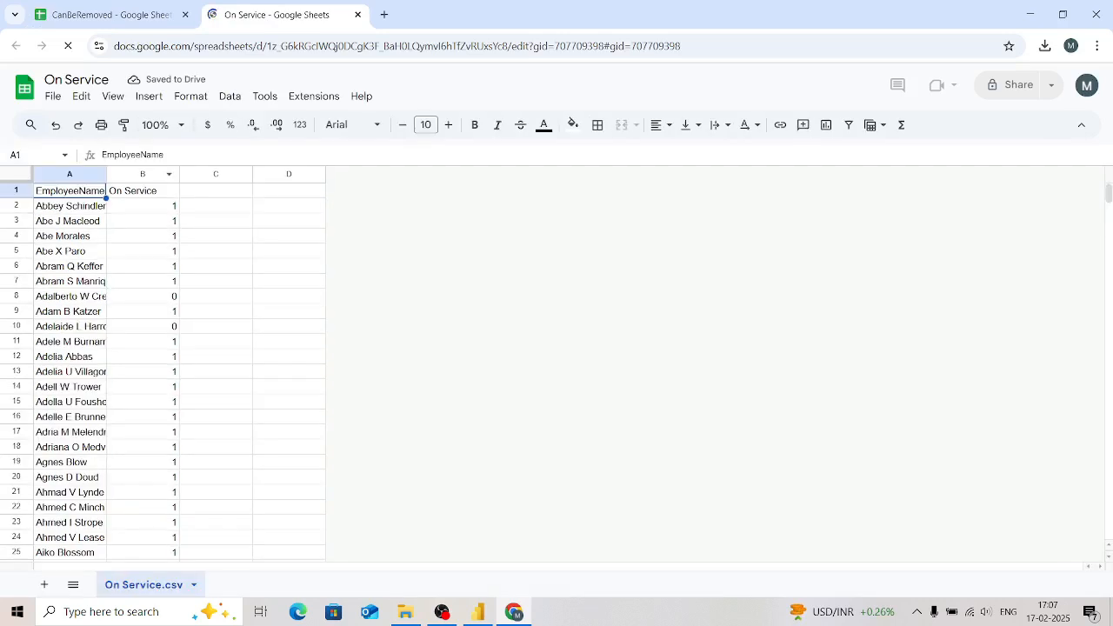
Step: Move the On Service column ahead of the EmployeeName column and clear all its contents
{"action": "left_click", "coordinate": [142, 174]}
{"action": "left_click_drag", "start_coordinate": [142, 174], "coordinate": [52, 174]}
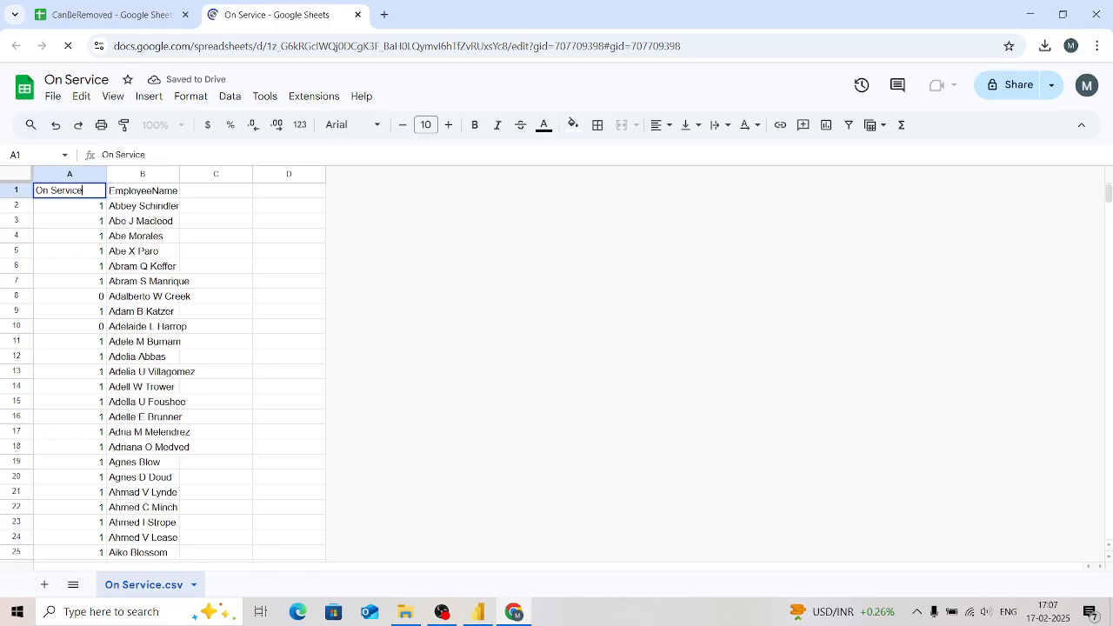
{"action": "left_click", "coordinate": [70, 174]}
{"action": "key", "text": "Delete"}
Step: Replace the EmployeeName header in B1 with "On Service Employees"
{"action": "left_click", "coordinate": [143, 174]}
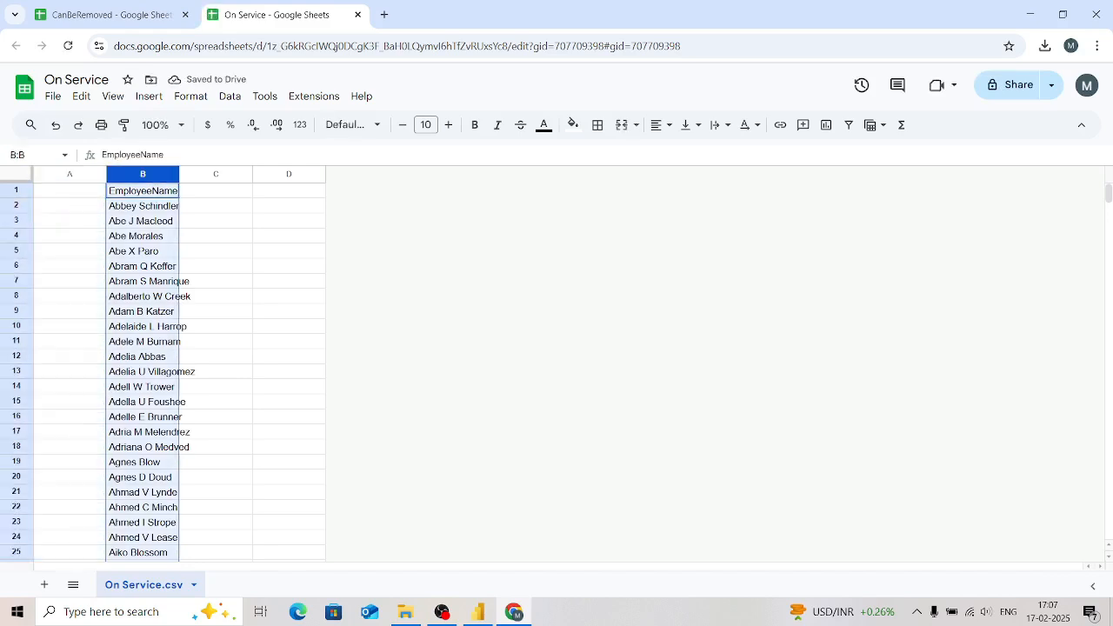
{"action": "key", "text": "ctrl+c"}
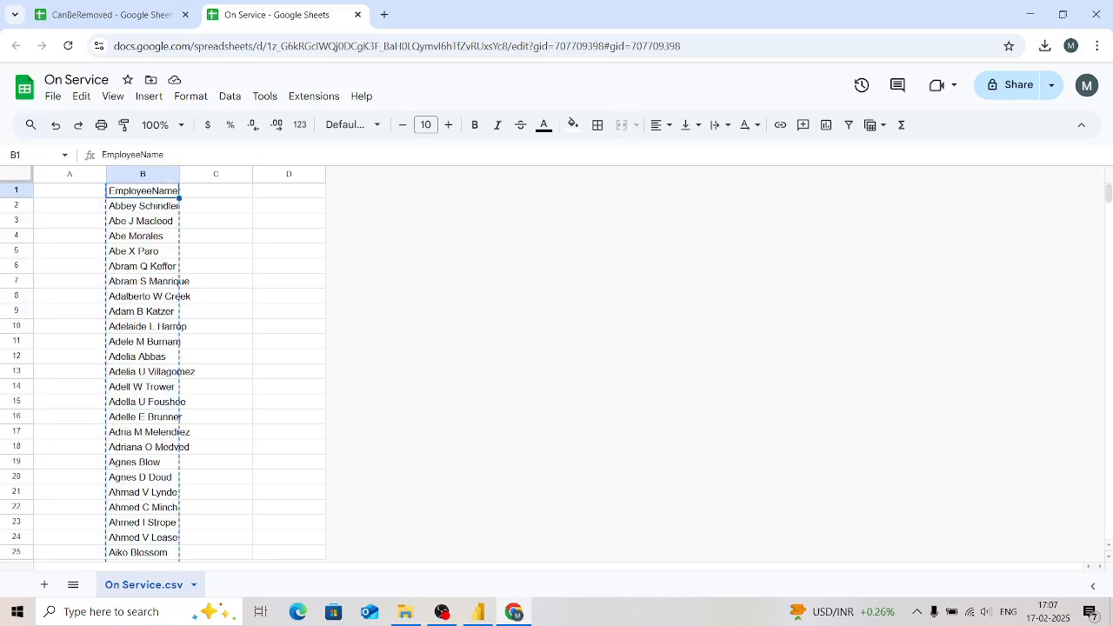
{"action": "left_click", "coordinate": [215, 191]}
{"action": "key", "text": "Left"}
{"action": "key", "text": "Return"}
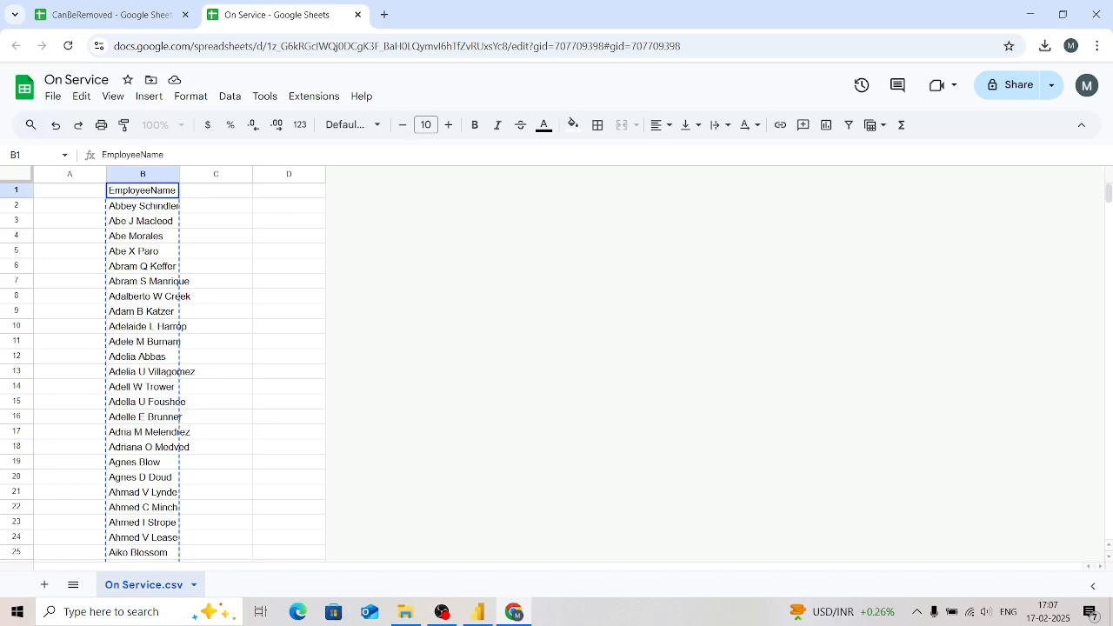
{"action": "key", "text": "BackSpace"}
{"action": "key", "text": "BackSpace"}
{"action": "key", "text": "BackSpace"}
{"action": "key", "text": "BackSpace"}
{"action": "key", "text": "BackSpace"}
{"action": "key", "text": "BackSpace"}
{"action": "key", "text": "BackSpace"}
{"action": "key", "text": "BackSpace"}
{"action": "key", "text": "BackSpace"}
{"action": "key", "text": "BackSpace"}
{"action": "key", "text": "BackSpace"}
{"action": "key", "text": "BackSpace"}
{"action": "type", "text": "Om"}
{"action": "key", "text": "BackSpace"}
{"action": "type", "text": "n Service Employees"}
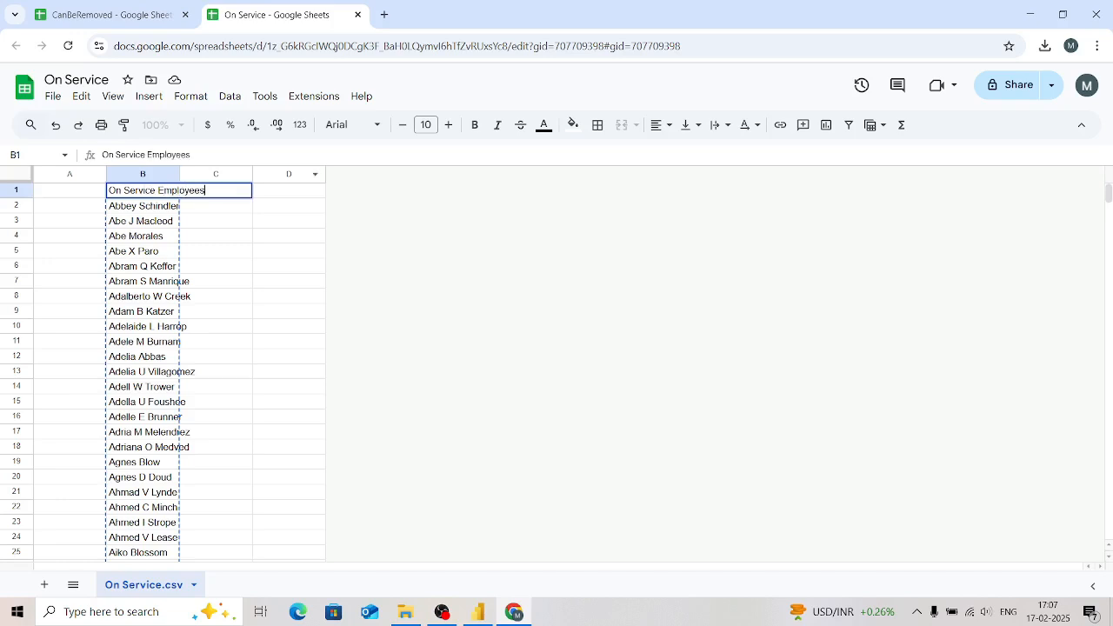
{"action": "left_click", "coordinate": [289, 221]}
Step: Copy the On Service Employees column into column B of the CanBeRemoved spreadsheet
{"action": "left_click", "coordinate": [143, 174]}
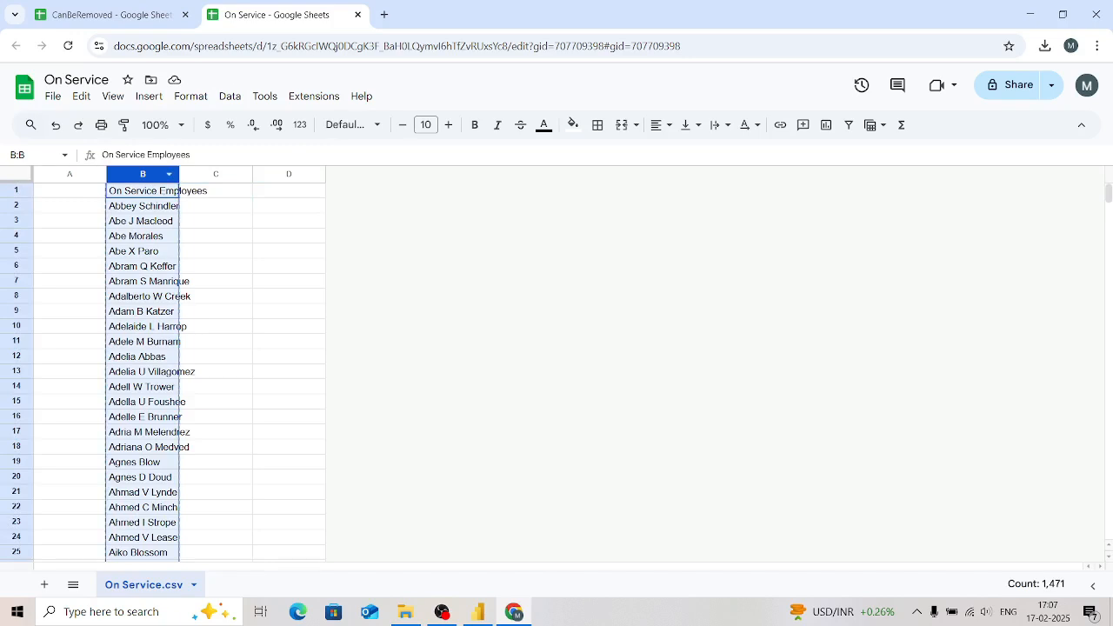
{"action": "left_click", "coordinate": [117, 15]}
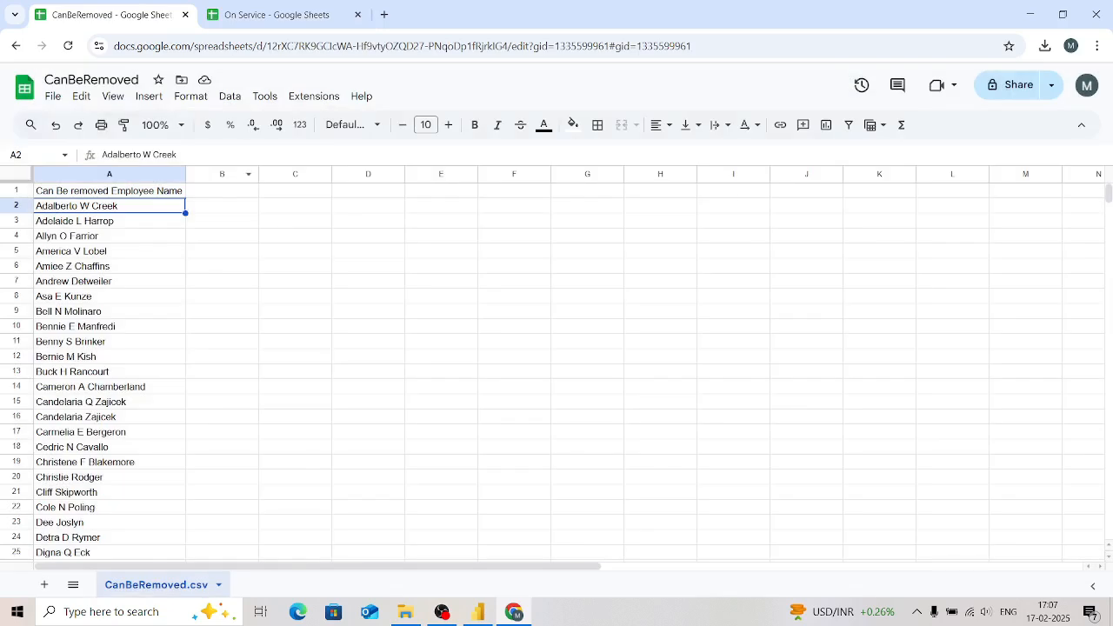
{"action": "left_click", "coordinate": [222, 173]}
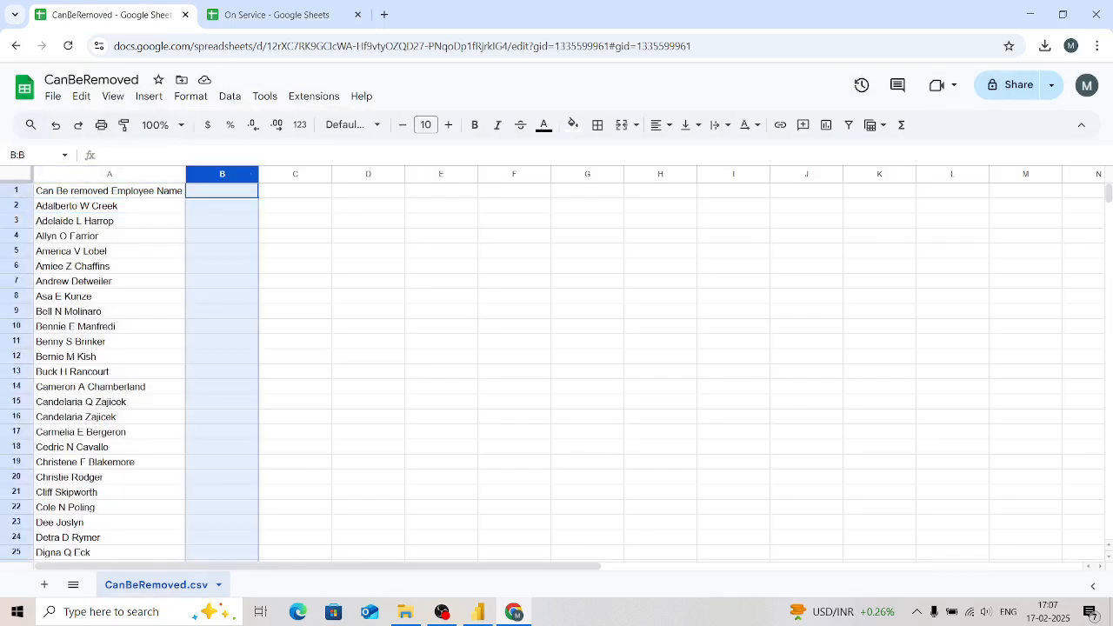
{"action": "key", "text": "ctrl+v"}
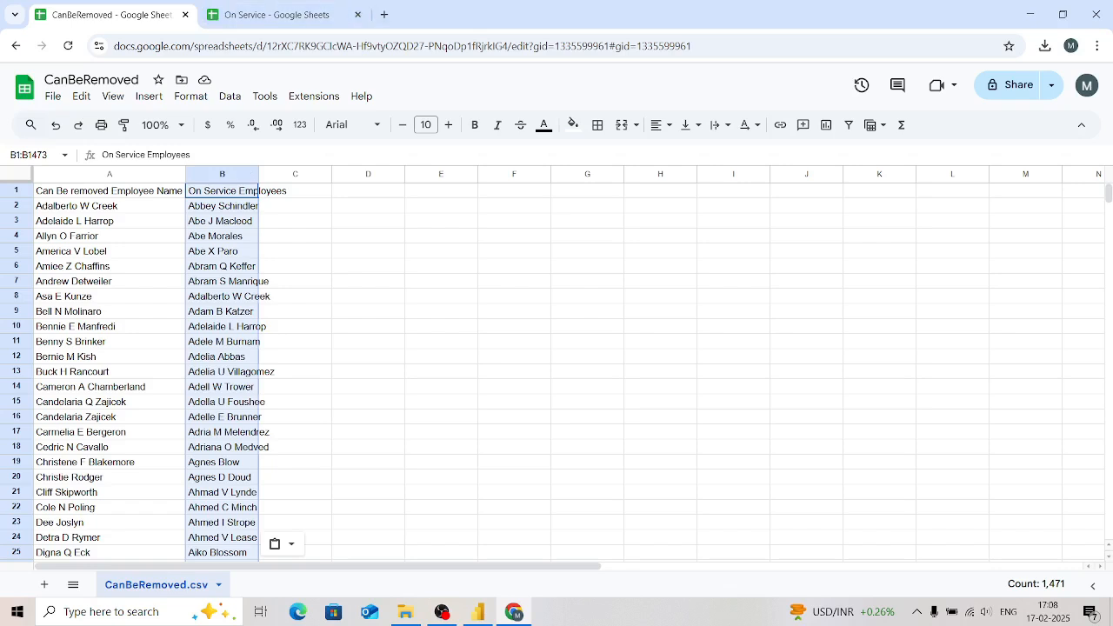
Step: Upload RecentlyPromoted.csv from the PowerBi dashboard folder and open it in Google Sheets
{"action": "left_click", "coordinate": [367, 266]}
{"action": "key", "text": "ctrl+o"}
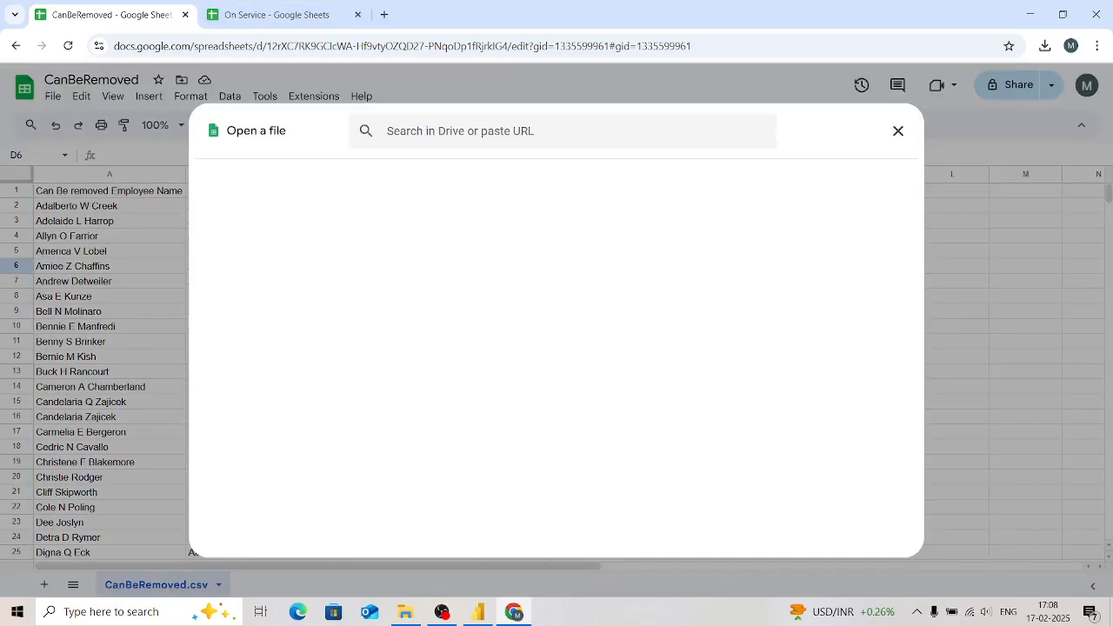
{"action": "left_click", "coordinate": [583, 175]}
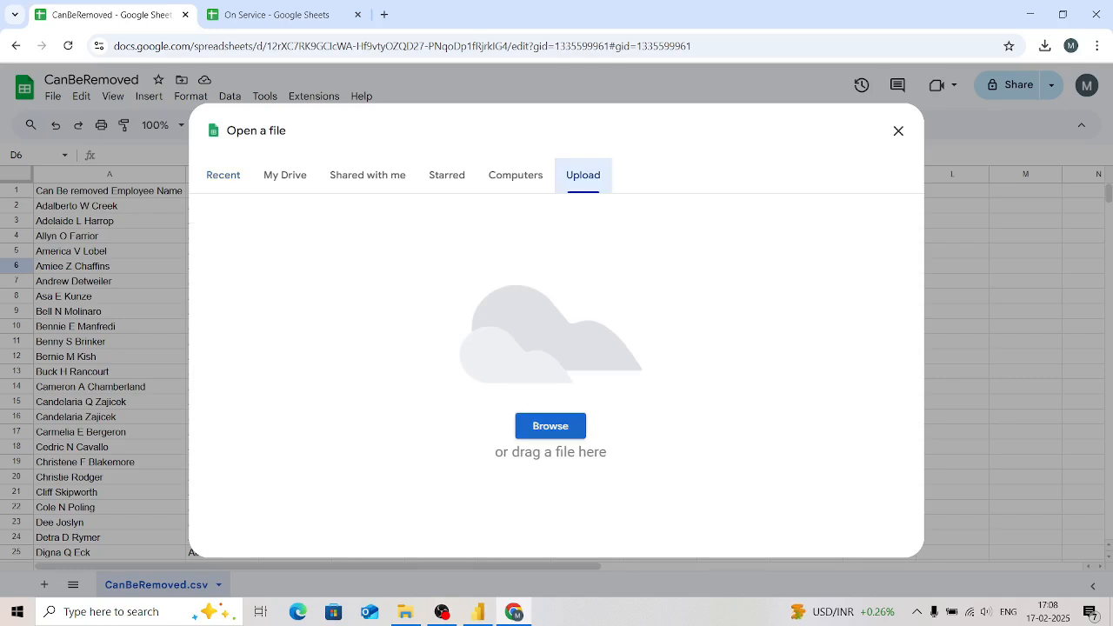
{"action": "left_click", "coordinate": [550, 425]}
{"action": "left_click", "coordinate": [503, 123]}
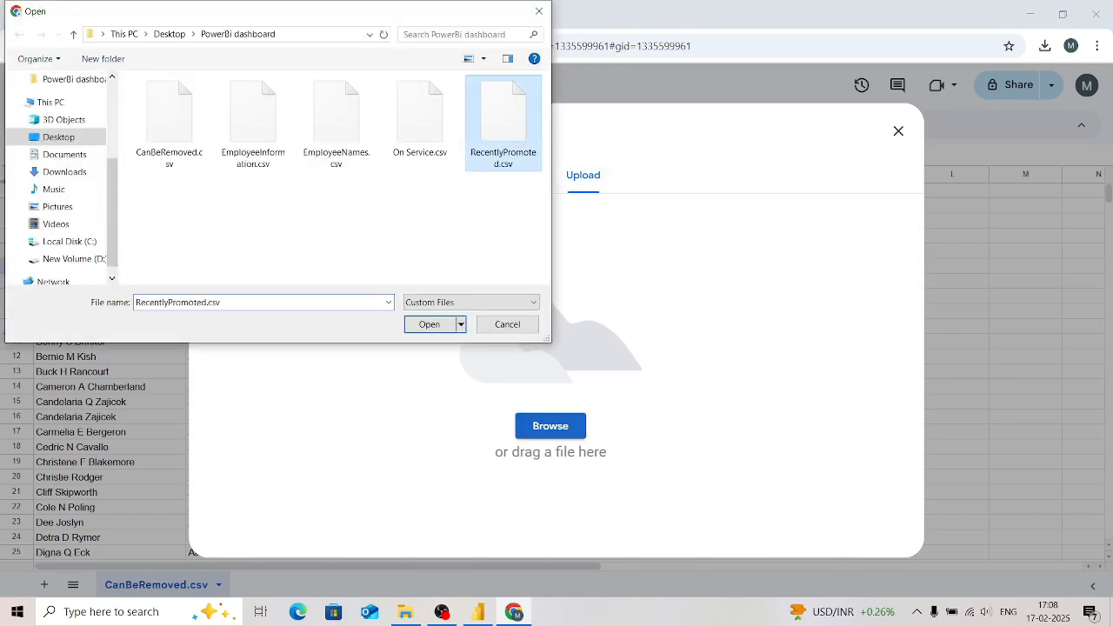
{"action": "key", "text": "Return"}
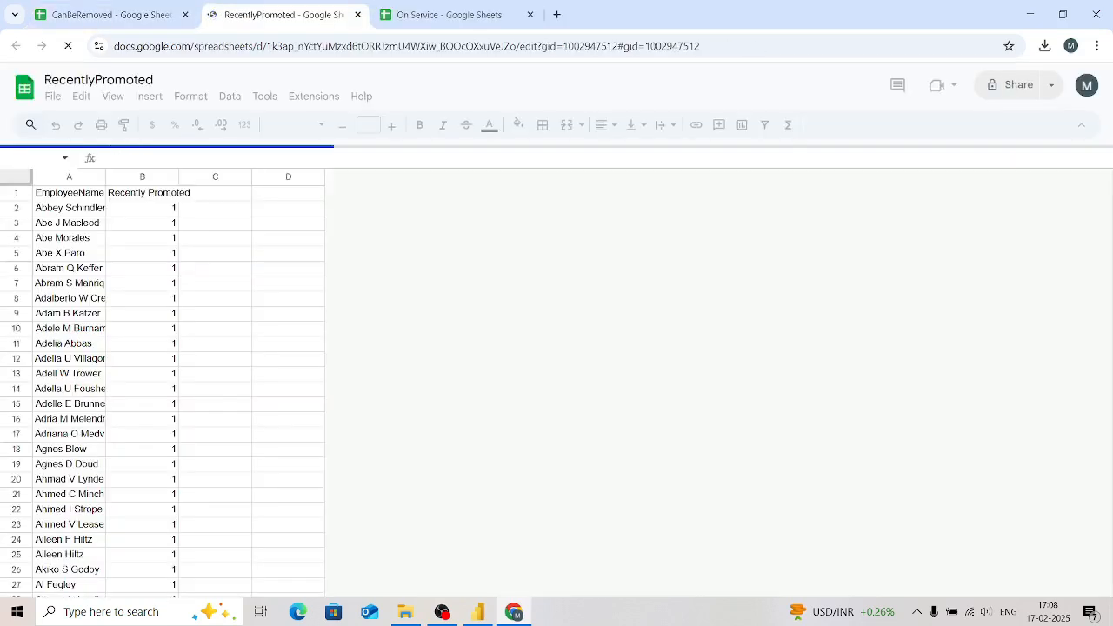
Step: Clear the Recently Promoted values in column B and replace the header in A1 with "Recently Promoted Employees"
{"action": "key", "text": "Delete"}
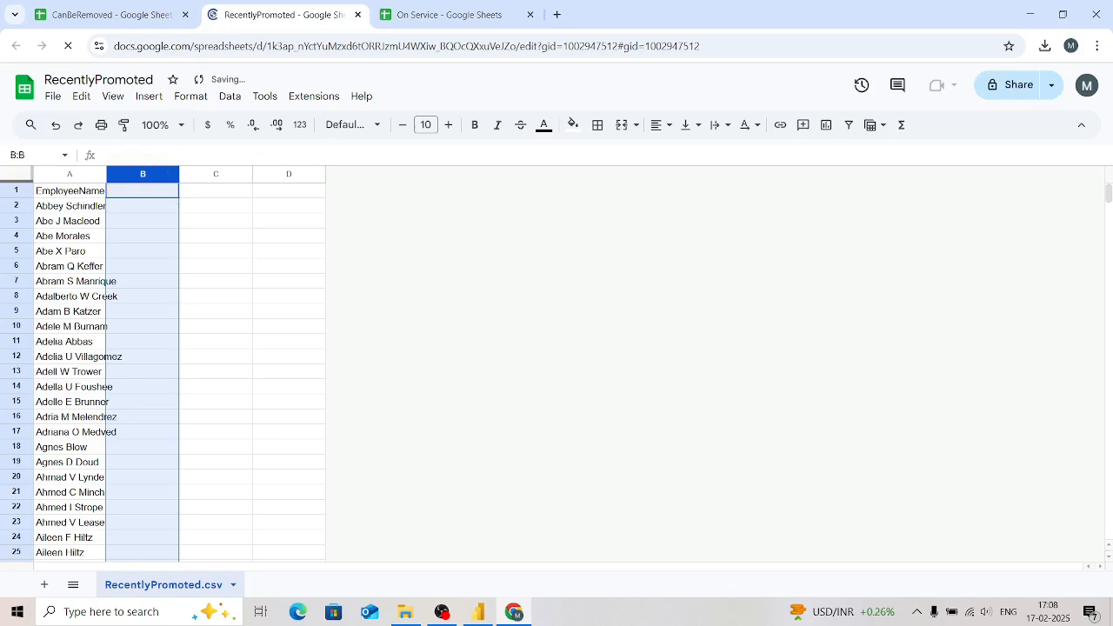
{"action": "key", "text": "Return"}
{"action": "key", "text": "BackSpace"}
{"action": "key", "text": "BackSpace"}
{"action": "key", "text": "BackSpace"}
{"action": "key", "text": "BackSpace"}
{"action": "key", "text": "BackSpace"}
{"action": "key", "text": "BackSpace"}
{"action": "key", "text": "BackSpace"}
{"action": "key", "text": "BackSpace"}
{"action": "key", "text": "BackSpace"}
{"action": "key", "text": "BackSpace"}
{"action": "key", "text": "BackSpace"}
{"action": "key", "text": "BackSpace"}
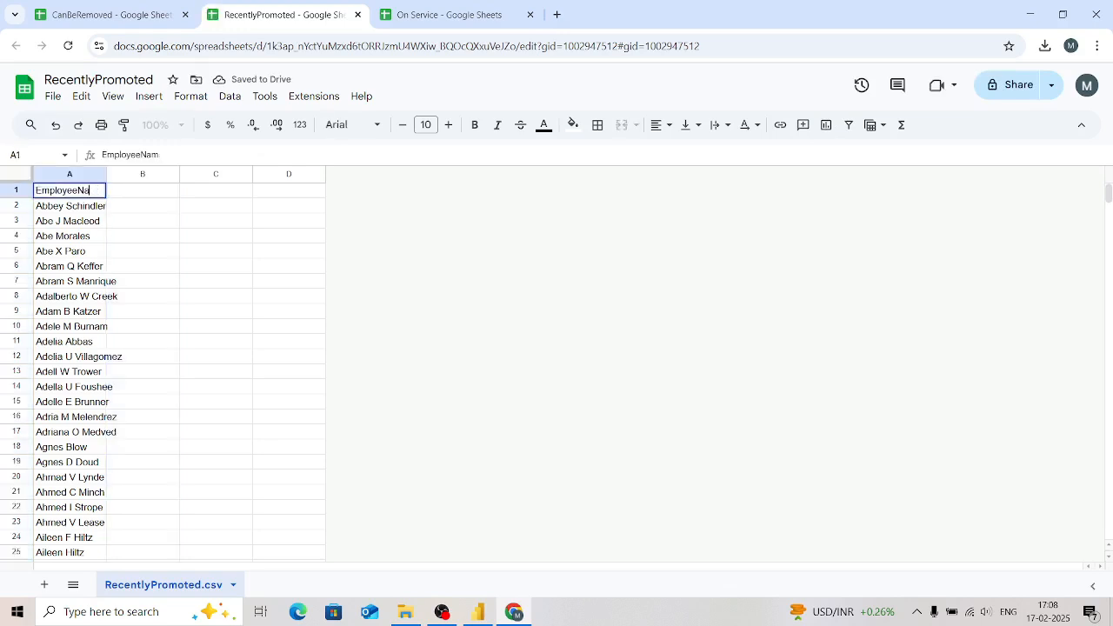
{"action": "type", "text": "Names"}
{"action": "key", "text": "BackSpace"}
{"action": "key", "text": "BackSpace"}
{"action": "key", "text": "BackSpace"}
{"action": "key", "text": "BackSpace"}
{"action": "key", "text": "BackSpace"}
{"action": "type", "text": "Employees To"}
{"action": "key", "text": "BackSpace"}
{"action": "key", "text": "BackSpace"}
{"action": "key", "text": "BackSpace"}
{"action": "key", "text": "BackSpace"}
{"action": "key", "text": "BackSpace"}
{"action": "key", "text": "BackSpace"}
{"action": "key", "text": "BackSpace"}
{"action": "key", "text": "BackSpace"}
{"action": "key", "text": "BackSpace"}
{"action": "key", "text": "BackSpace"}
{"action": "key", "text": "BackSpace"}
{"action": "type", "text": "Recently P"}
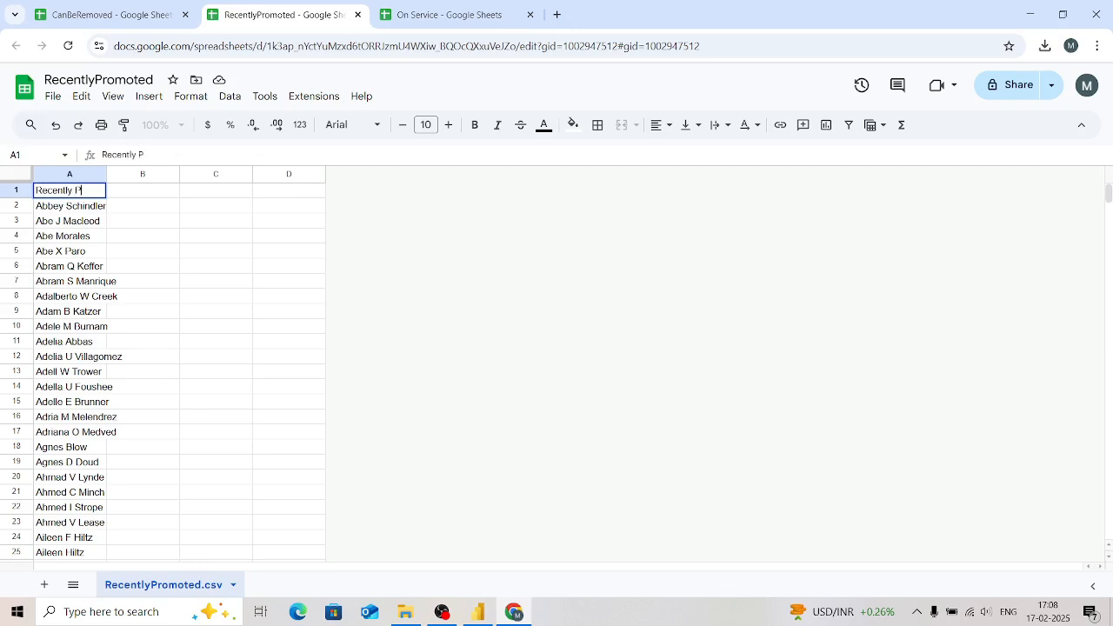
{"action": "type", "text": "romoted Employees"}
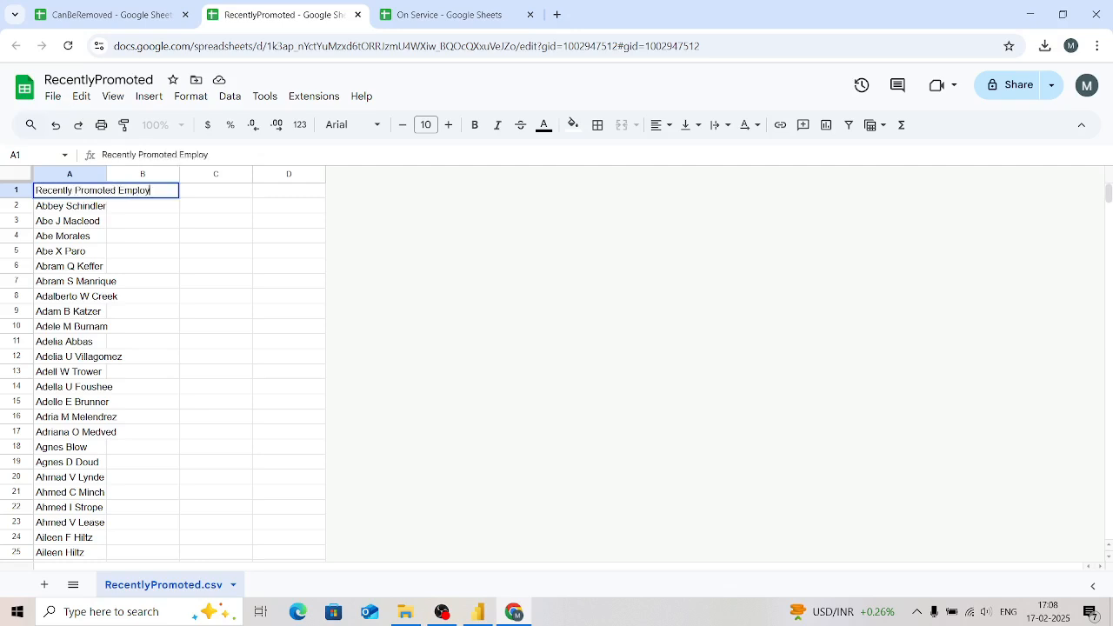
{"action": "key", "text": "Return"}
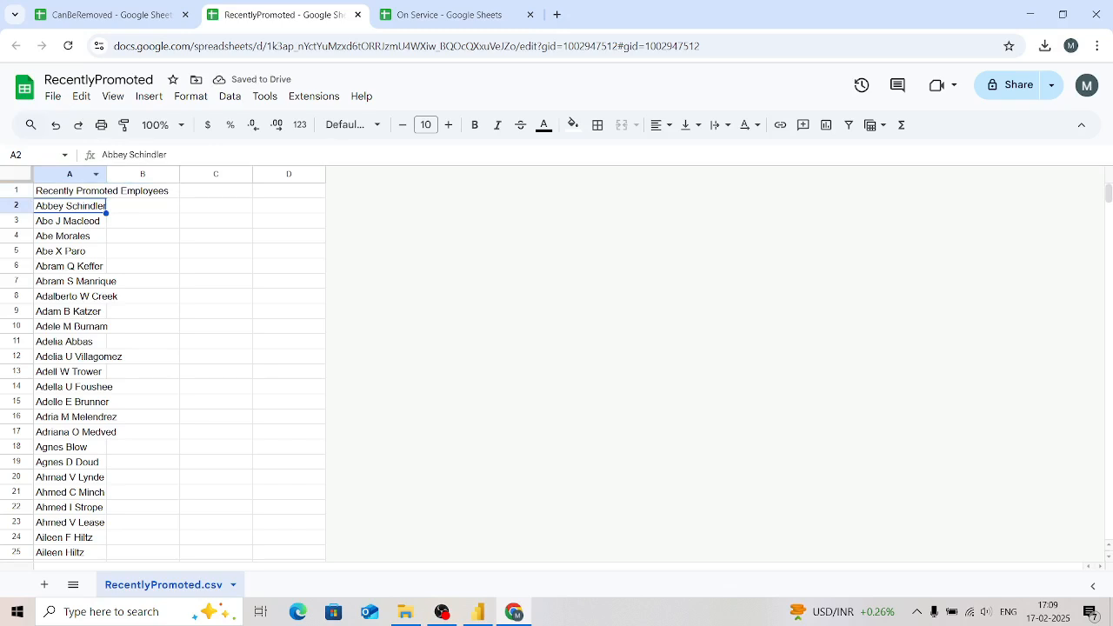
Step: Copy the Recently Promoted Employees column into column C of the CanBeRemoved spreadsheet
{"action": "left_click", "coordinate": [69, 174]}
{"action": "key", "text": "ctrl+c"}
{"action": "key", "text": "ctrl+shift+Tab"}
{"action": "key", "text": "ctrl+v"}
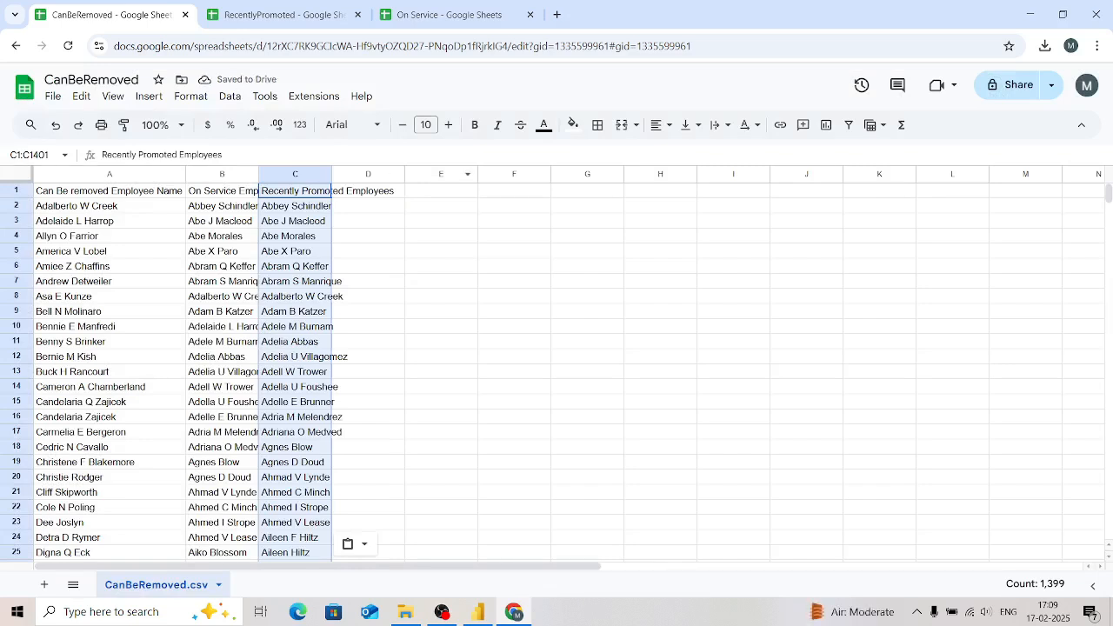
Step: Make the header cells A1:E1 bold and fit the widths of columns A, B and C to their contents
{"action": "left_click", "coordinate": [440, 191]}
{"action": "key", "text": "shift+Left"}
{"action": "key", "text": "shift+Left"}
{"action": "key", "text": "shift+Left"}
{"action": "key", "text": "shift+Left"}
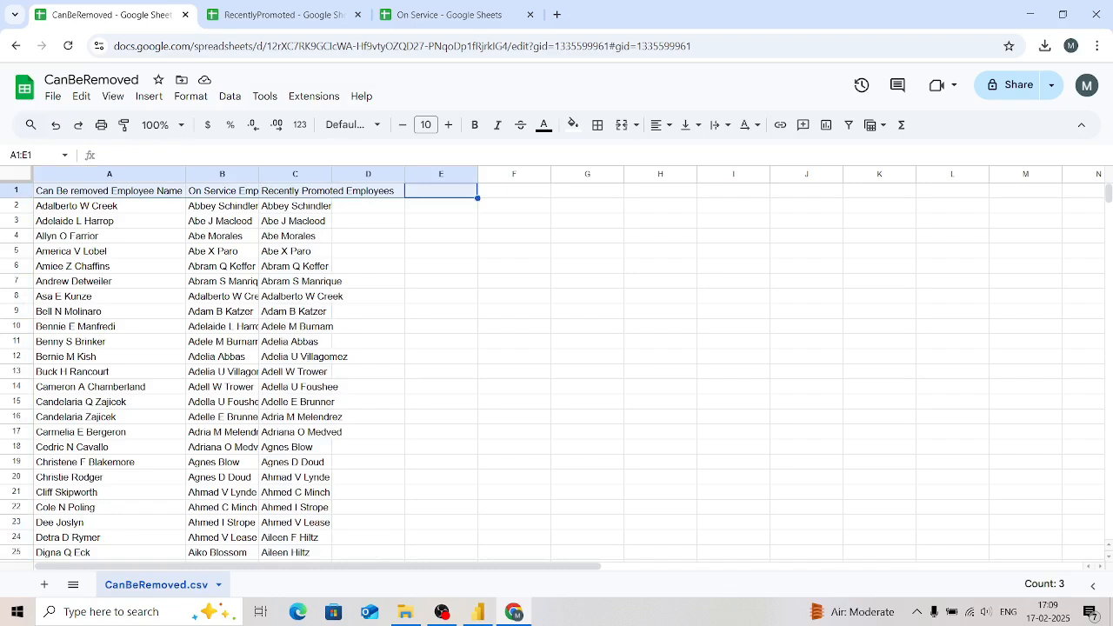
{"action": "key", "text": "ctrl+b"}
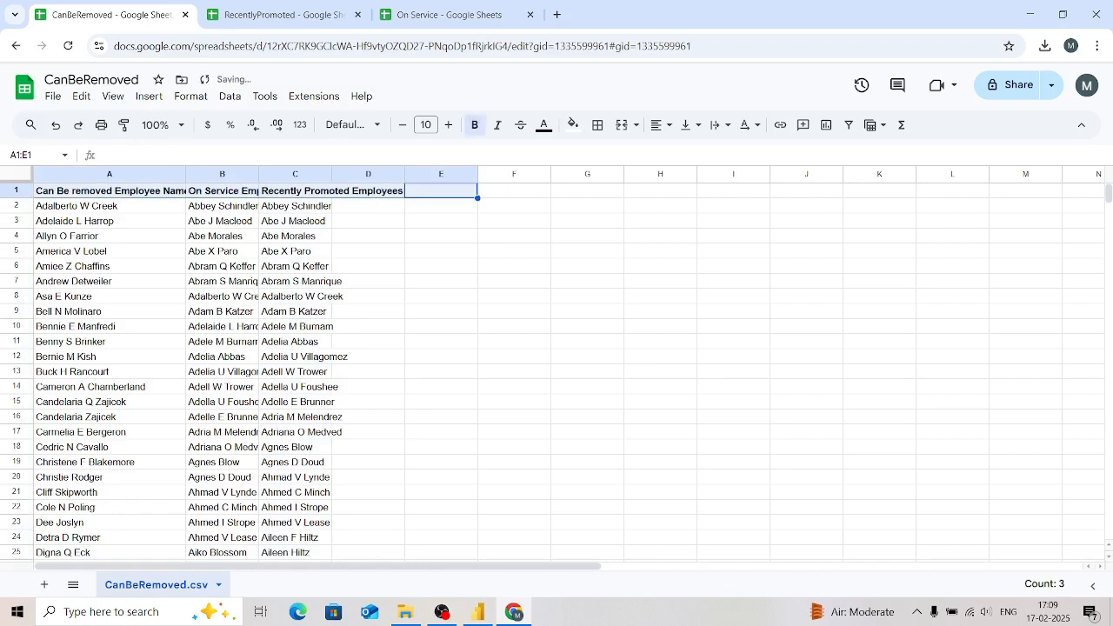
{"action": "double_click", "coordinate": [185, 174]}
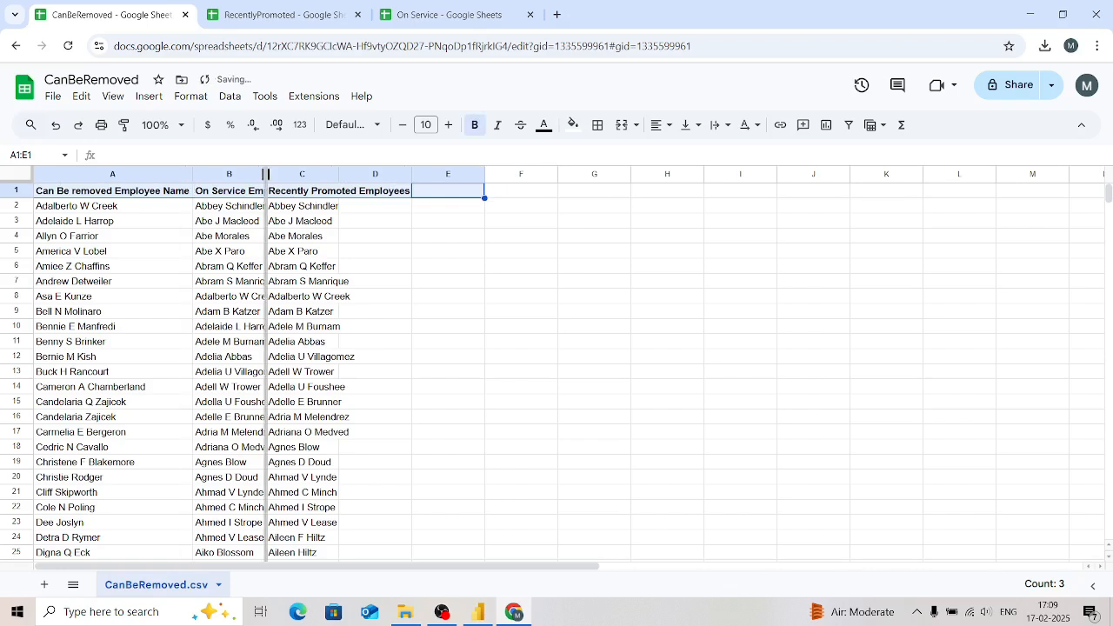
{"action": "double_click", "coordinate": [266, 174]}
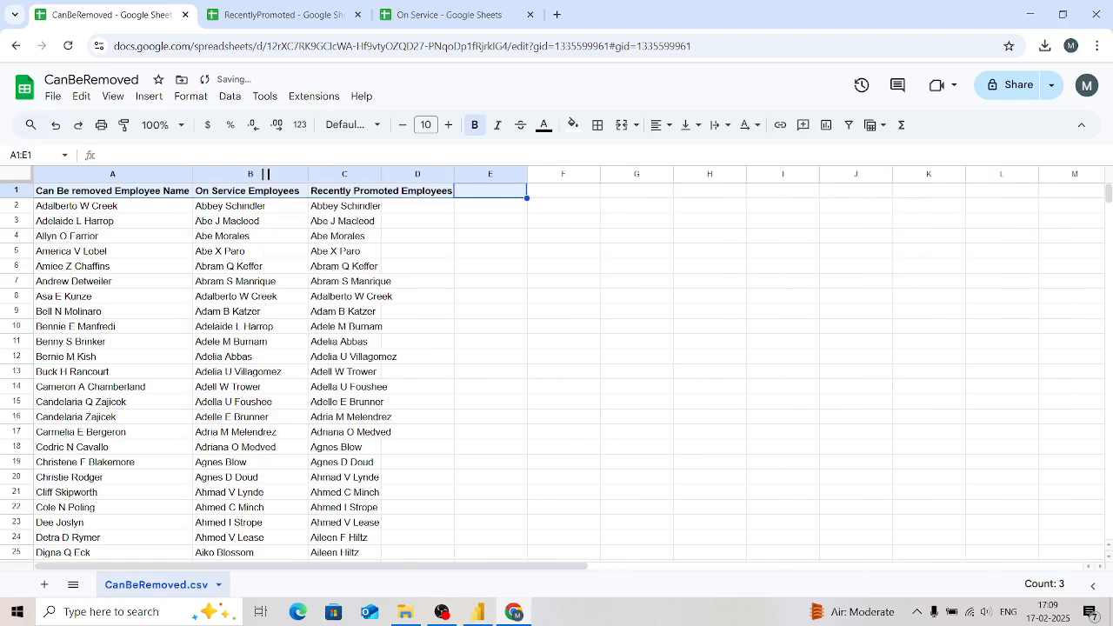
{"action": "double_click", "coordinate": [381, 174]}
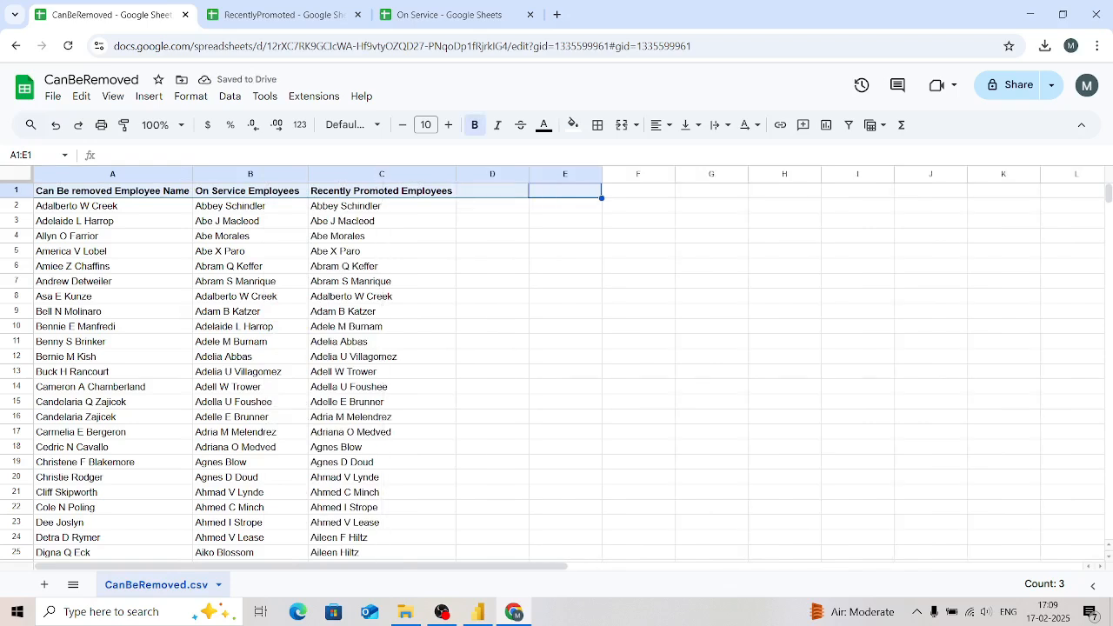
Step: Rename the CanBeRemoved spreadsheet as "Employee Status"
{"action": "scroll", "coordinate": [556, 372], "scroll_direction": "down", "scroll_amount": 17}
{"action": "scroll", "coordinate": [556, 372], "scroll_direction": "down", "scroll_amount": 3}
{"action": "scroll", "coordinate": [556, 372], "scroll_direction": "up", "scroll_amount": 20}
{"action": "left_click", "coordinate": [92, 79]}
{"action": "key", "text": "BackSpace"}
{"action": "key", "text": "BackSpace"}
{"action": "key", "text": "BackSpace"}
{"action": "key", "text": "BackSpace"}
{"action": "key", "text": "BackSpace"}
{"action": "key", "text": "BackSpace"}
{"action": "key", "text": "BackSpace"}
{"action": "key", "text": "BackSpace"}
{"action": "key", "text": "BackSpace"}
{"action": "key", "text": "BackSpace"}
{"action": "key", "text": "BackSpace"}
{"action": "key", "text": "BackSpace"}
{"action": "type", "text": "Hr"}
{"action": "key", "text": "BackSpace"}
{"action": "key", "text": "BackSpace"}
{"action": "type", "text": "Employee "}
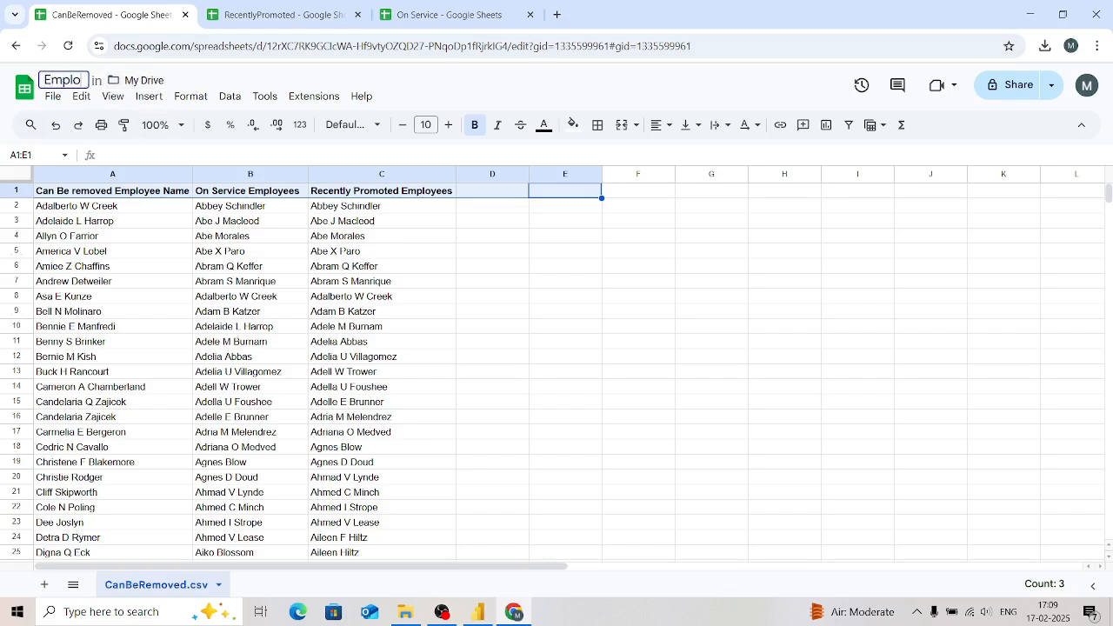
{"action": "type", "text": "Statsus"}
{"action": "key", "text": "Return"}
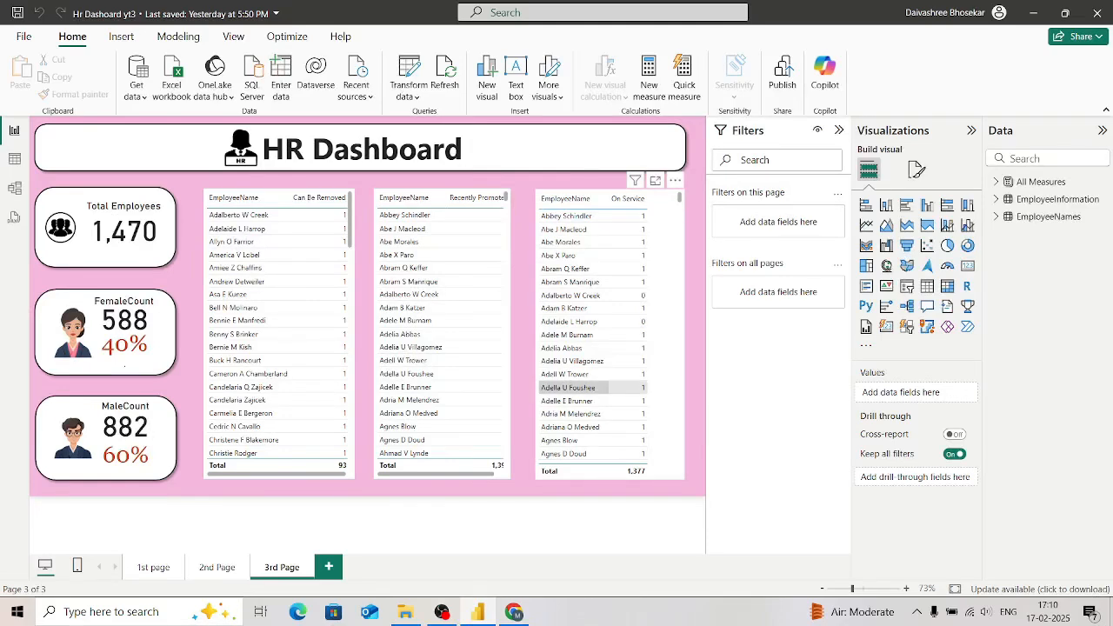
Step: Switch to the HR dashboard in Power BI and open its queries for data transformation
{"action": "left_click", "coordinate": [408, 90]}
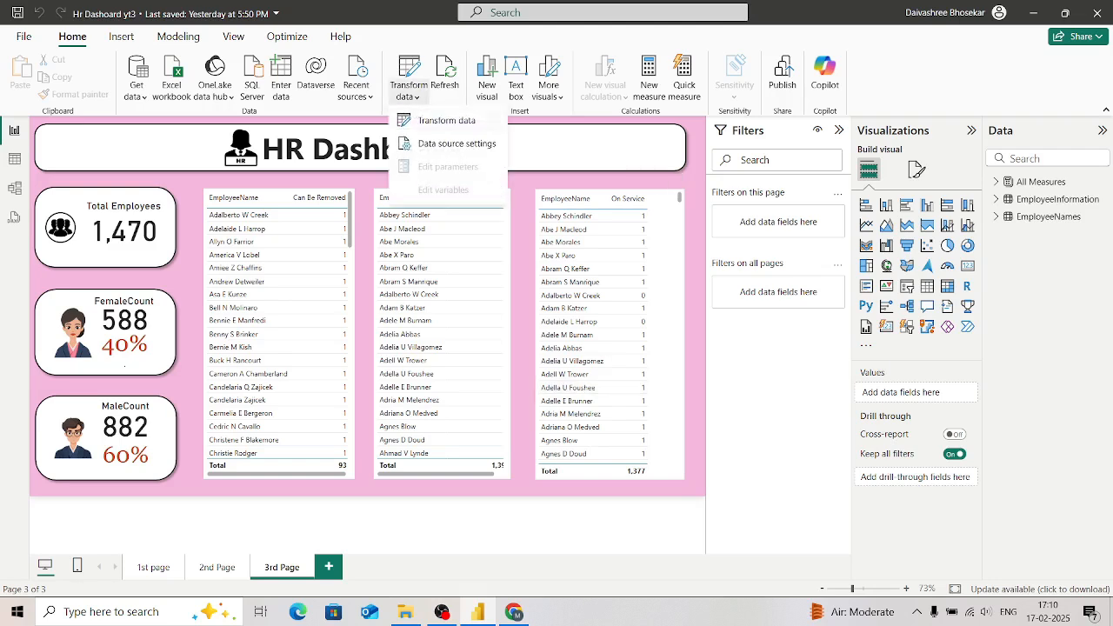
{"action": "left_click", "coordinate": [446, 120]}
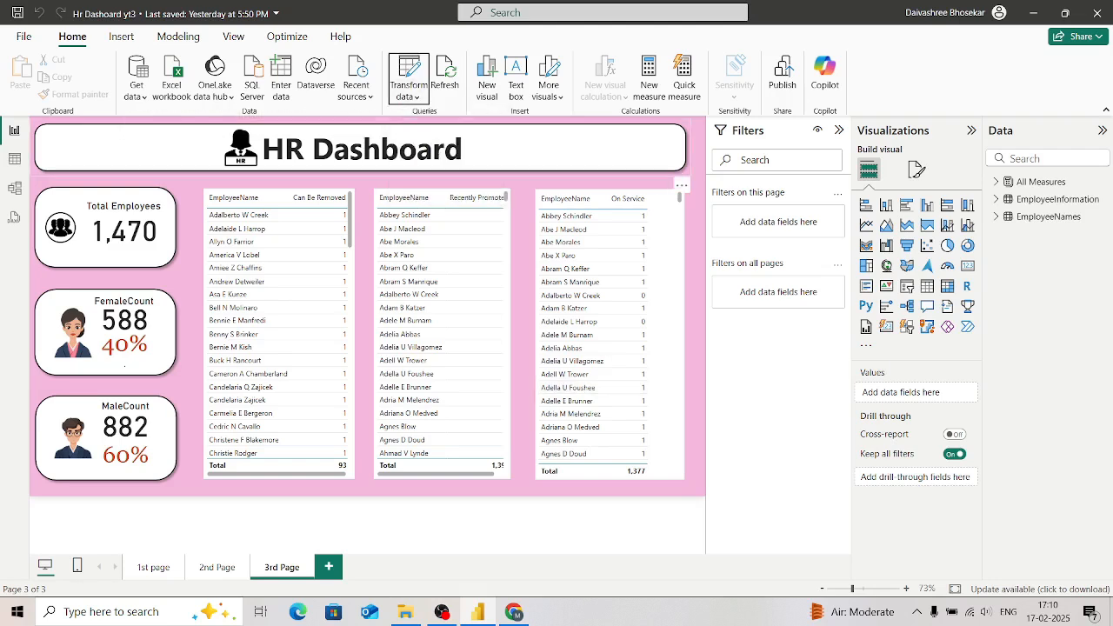
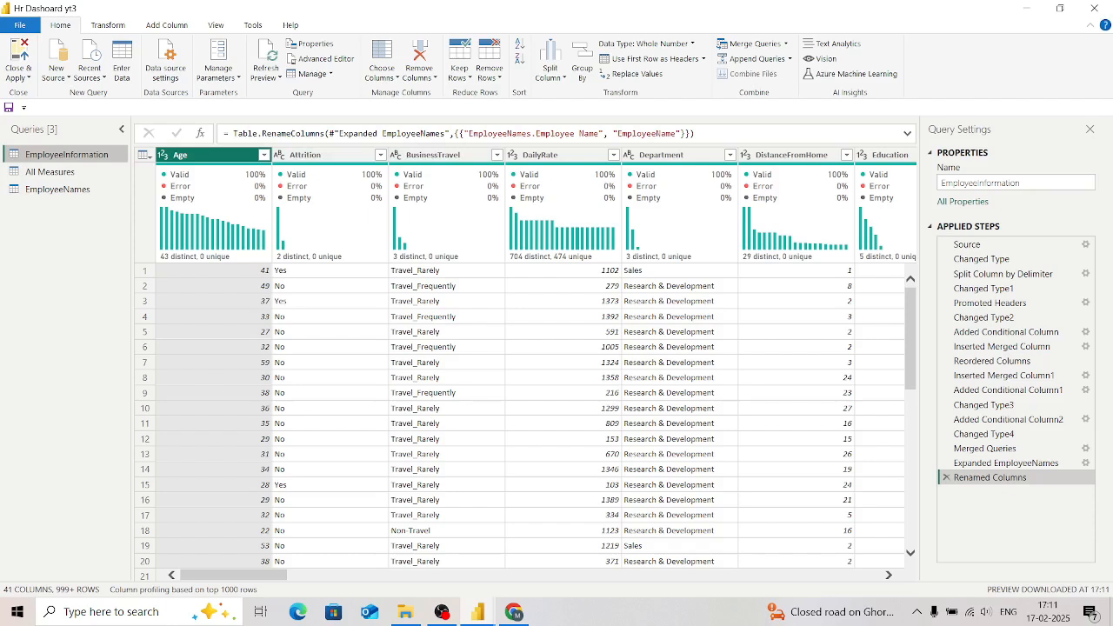
Step: Start a conditional column named "Satisfied By Job" in the EmployeeInformation query
{"action": "scroll", "coordinate": [536, 417], "scroll_direction": "right", "scroll_amount": 5}
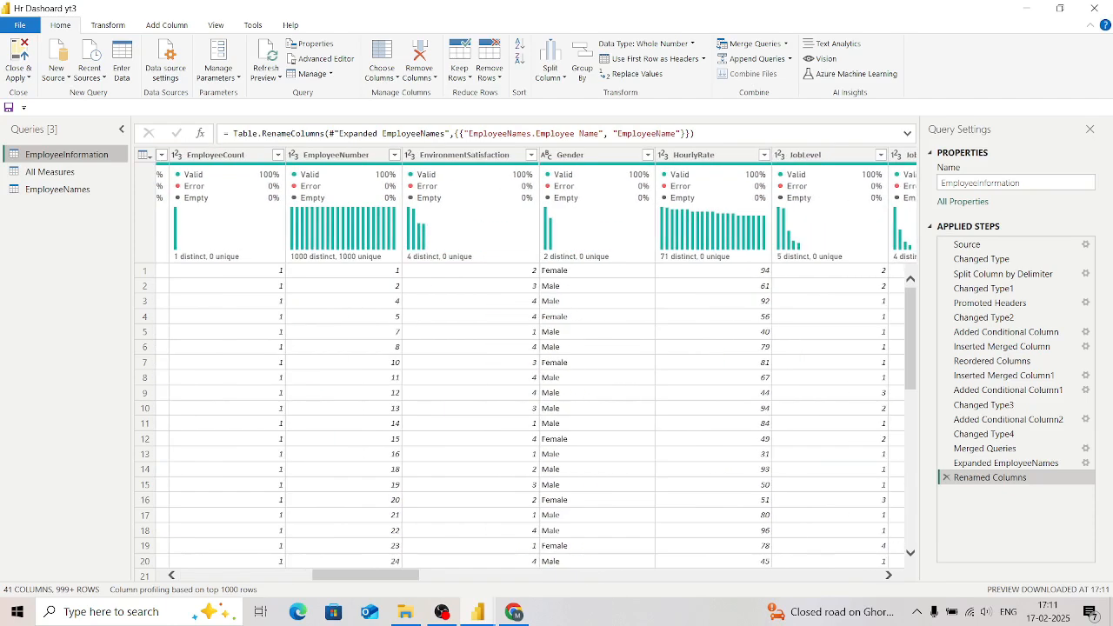
{"action": "scroll", "coordinate": [536, 356], "scroll_direction": "right", "scroll_amount": 4}
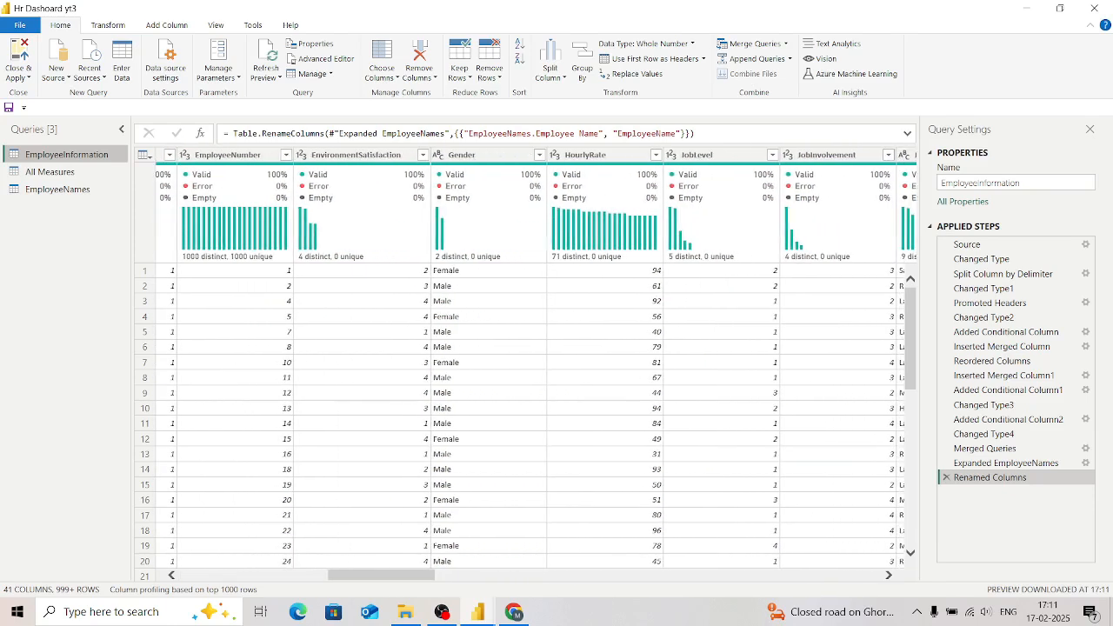
{"action": "scroll", "coordinate": [536, 357], "scroll_direction": "right", "scroll_amount": 3}
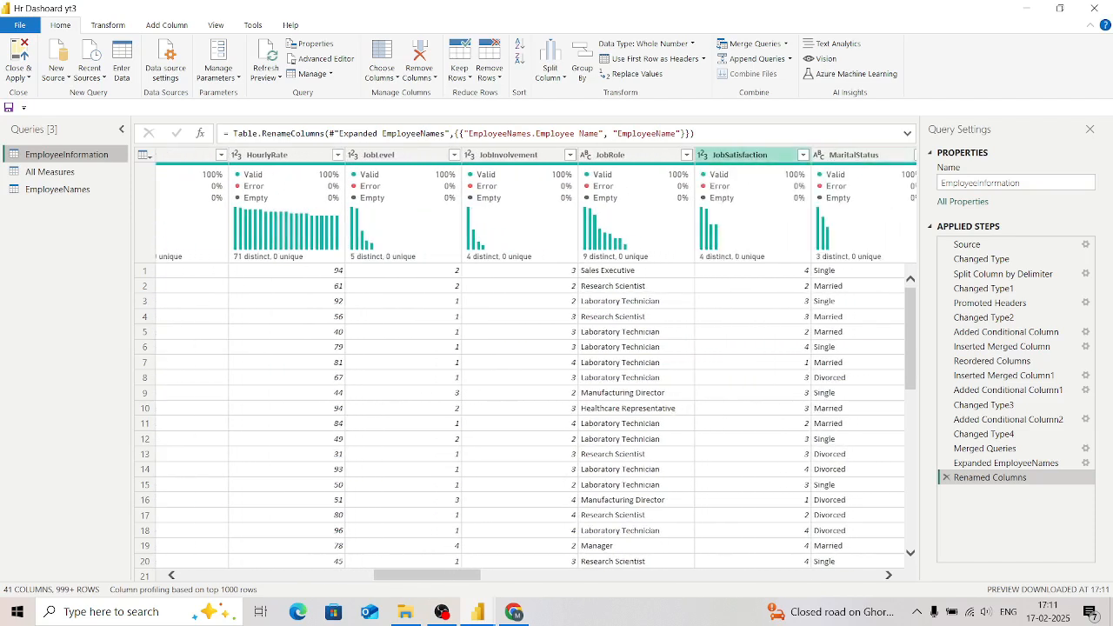
{"action": "left_click", "coordinate": [739, 154]}
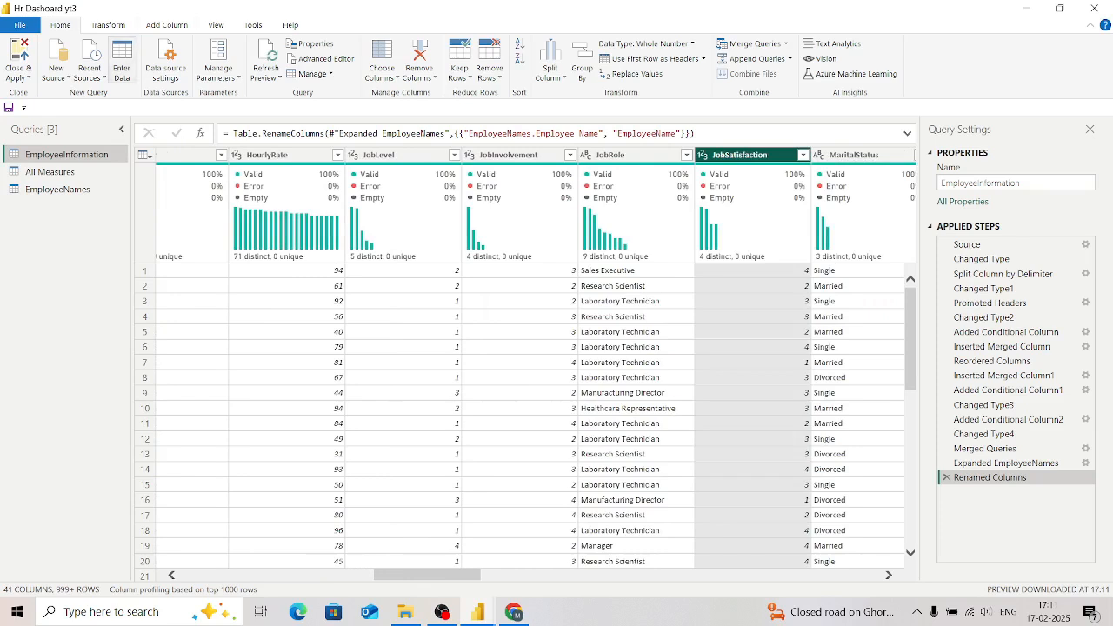
{"action": "left_click", "coordinate": [166, 24]}
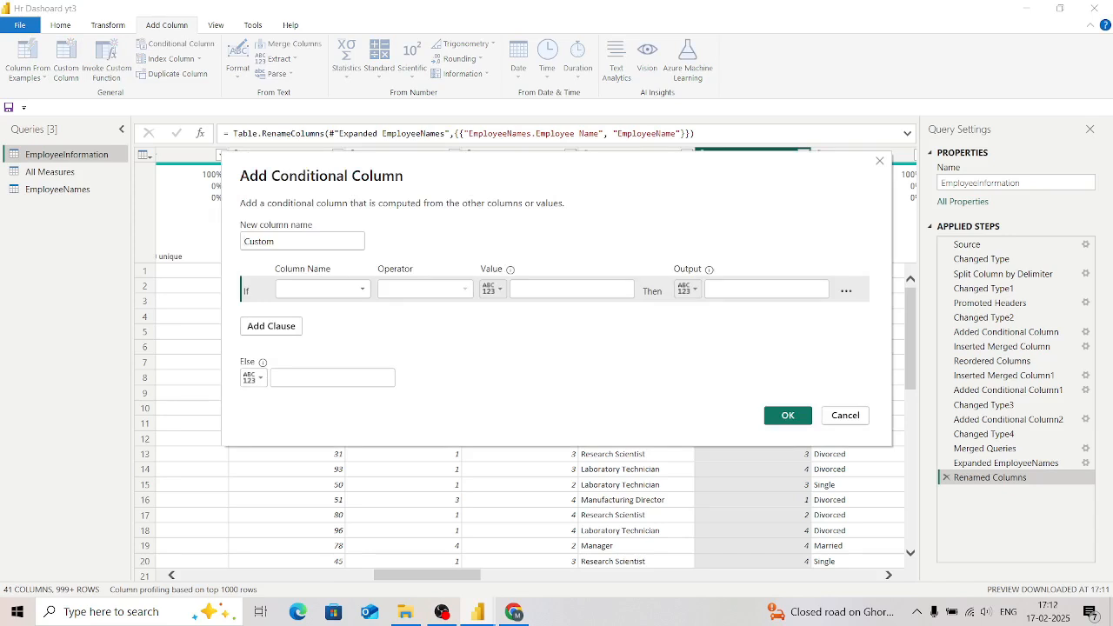
{"action": "left_click", "coordinate": [266, 240]}
{"action": "type", "text": "Sa"}
{"action": "key", "text": "BackSpace"}
{"action": "key", "text": "BackSpace"}
{"action": "key", "text": "BackSpace"}
{"action": "key", "text": "BackSpace"}
{"action": "key", "text": "BackSpace"}
{"action": "key", "text": "BackSpace"}
{"action": "key", "text": "BackSpace"}
{"action": "key", "text": "BackSpace"}
{"action": "key", "text": "BackSpace"}
{"action": "type", "text": "Sati"}
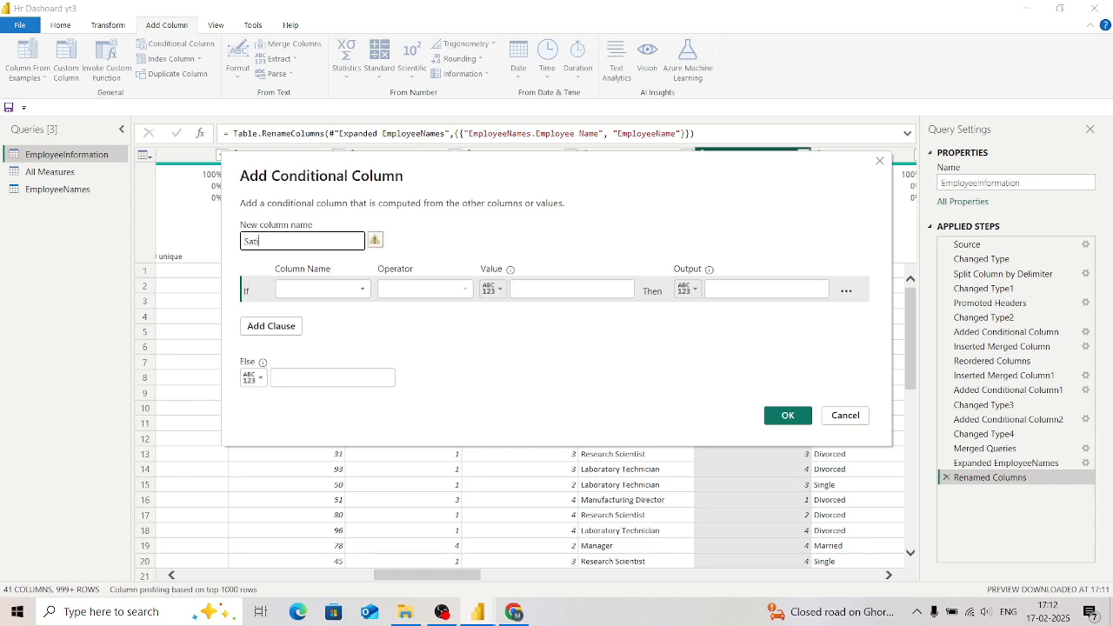
{"action": "type", "text": "sfied By Job"}
Step: Set the first condition so that JobSatisfaction is less than 2 outputs "High"
{"action": "left_click", "coordinate": [321, 288]}
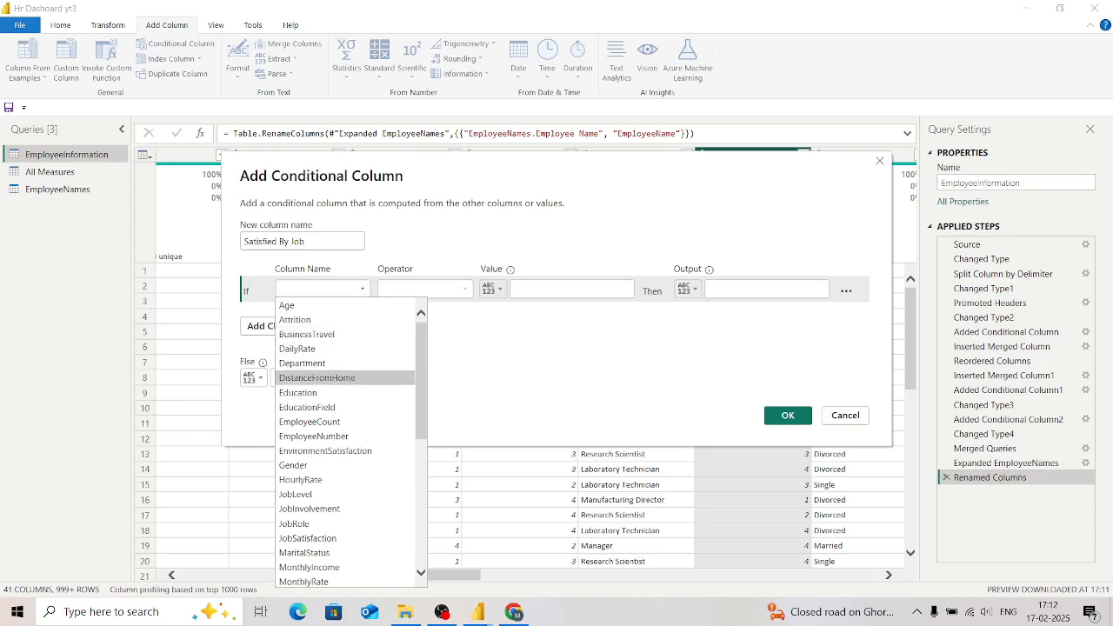
{"action": "scroll", "coordinate": [348, 469], "scroll_direction": "down", "scroll_amount": 3}
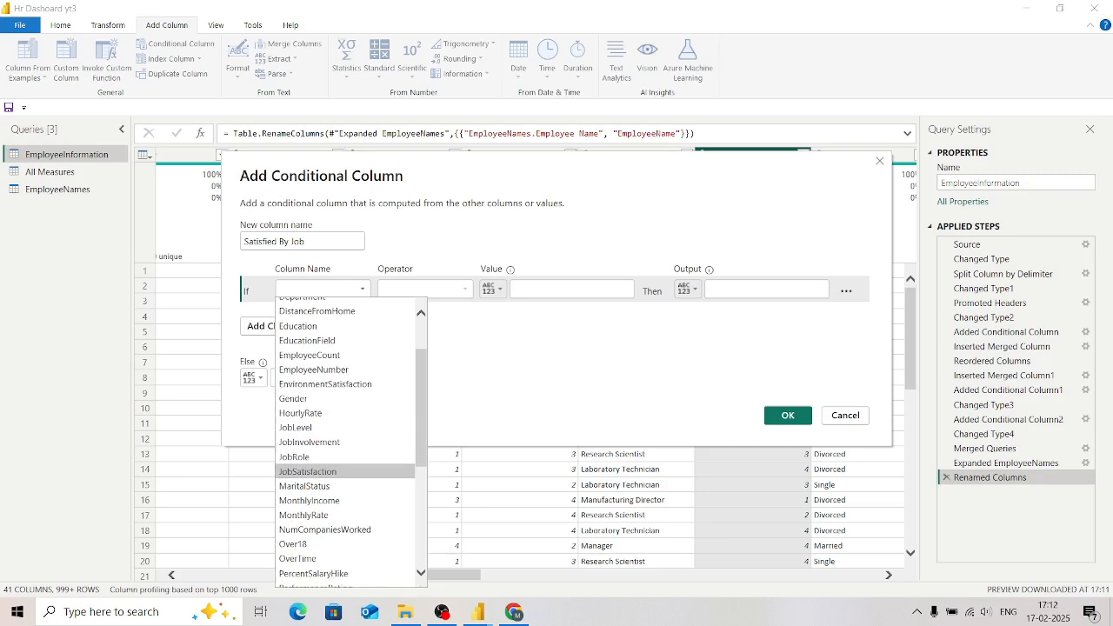
{"action": "left_click", "coordinate": [308, 472]}
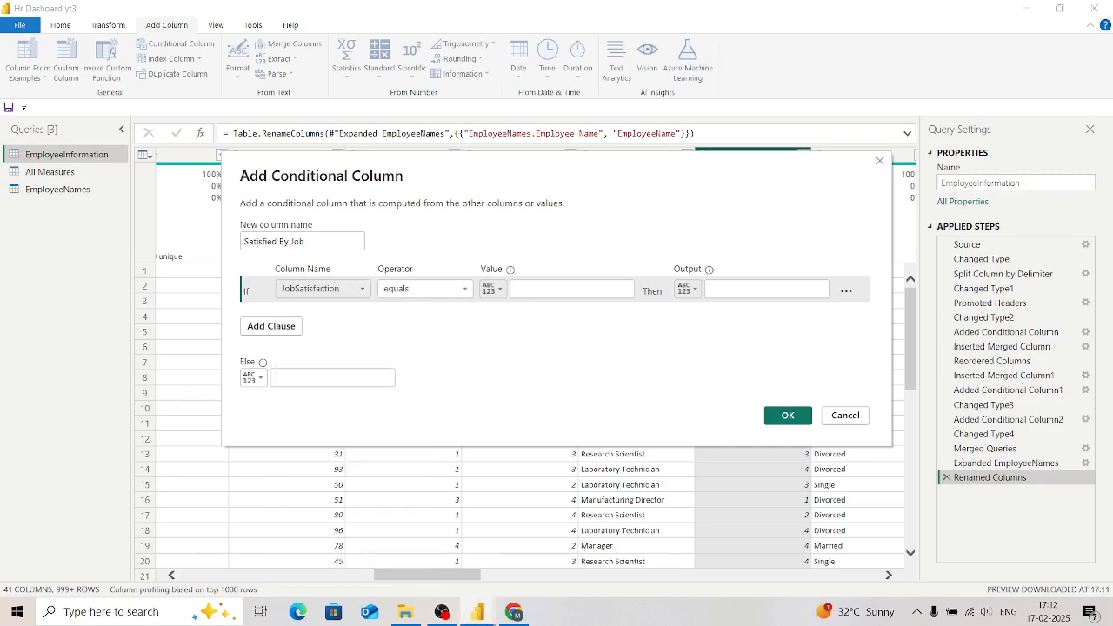
{"action": "left_click", "coordinate": [425, 289]}
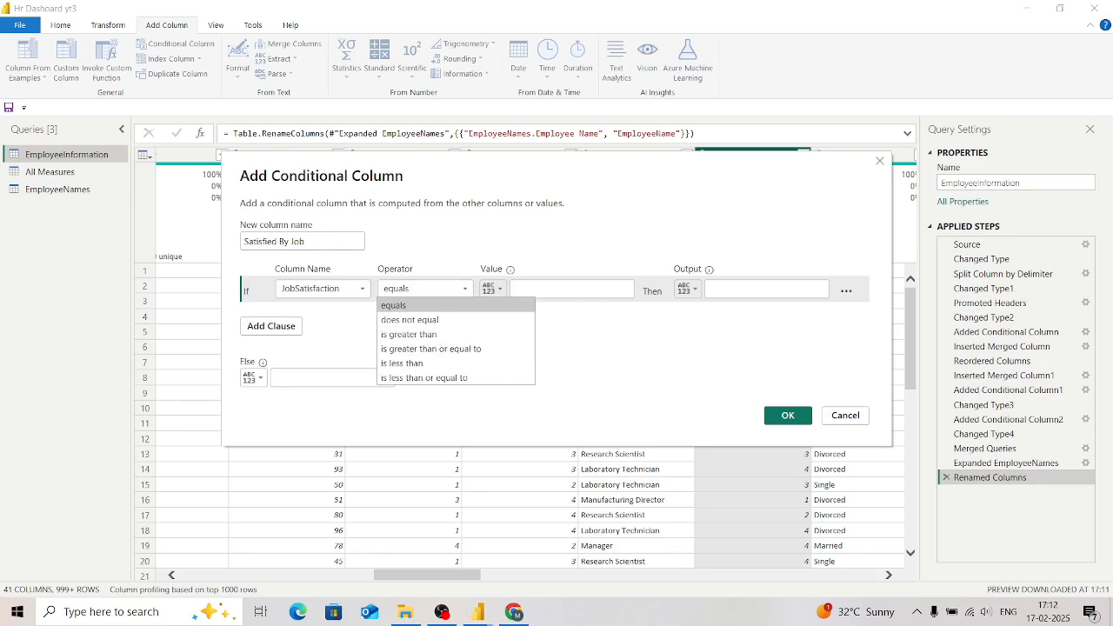
{"action": "key", "text": "Down"}
{"action": "key", "text": "Down"}
{"action": "key", "text": "Down"}
{"action": "key", "text": "Down"}
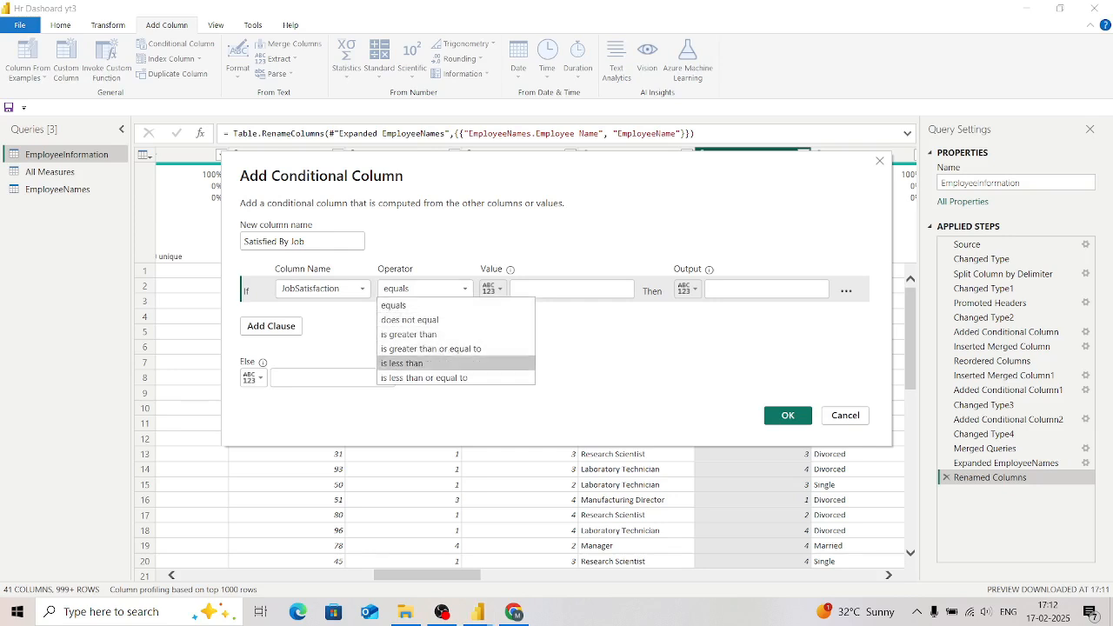
{"action": "key", "text": "Return"}
{"action": "left_click", "coordinate": [571, 289]}
{"action": "type", "text": "2"}
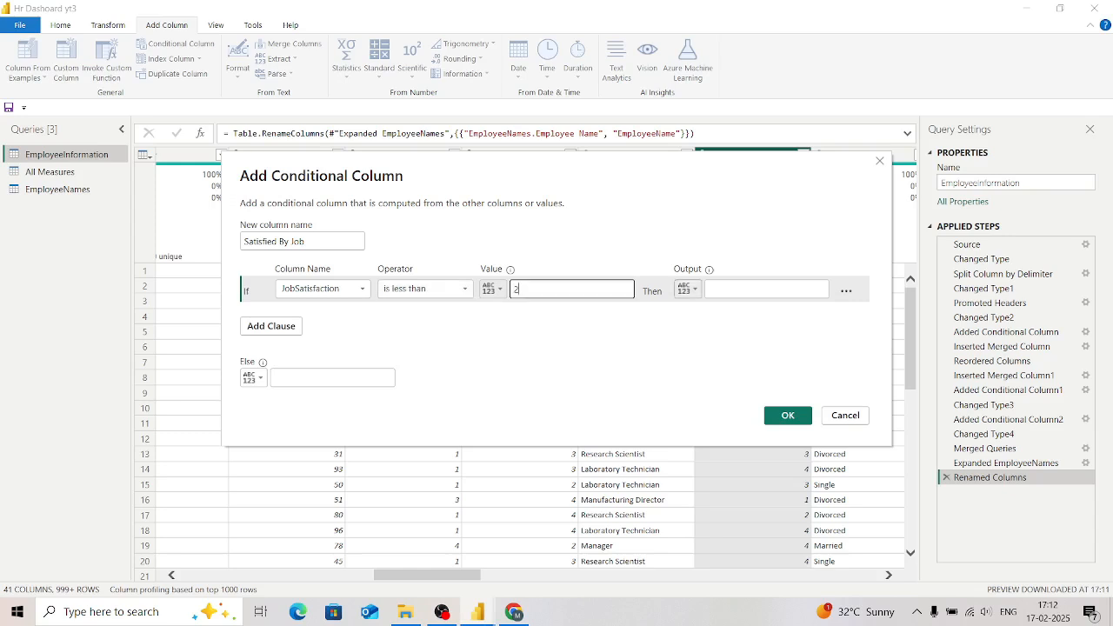
{"action": "key", "text": "Tab"}
{"action": "key", "text": "Tab"}
{"action": "type", "text": "High"}
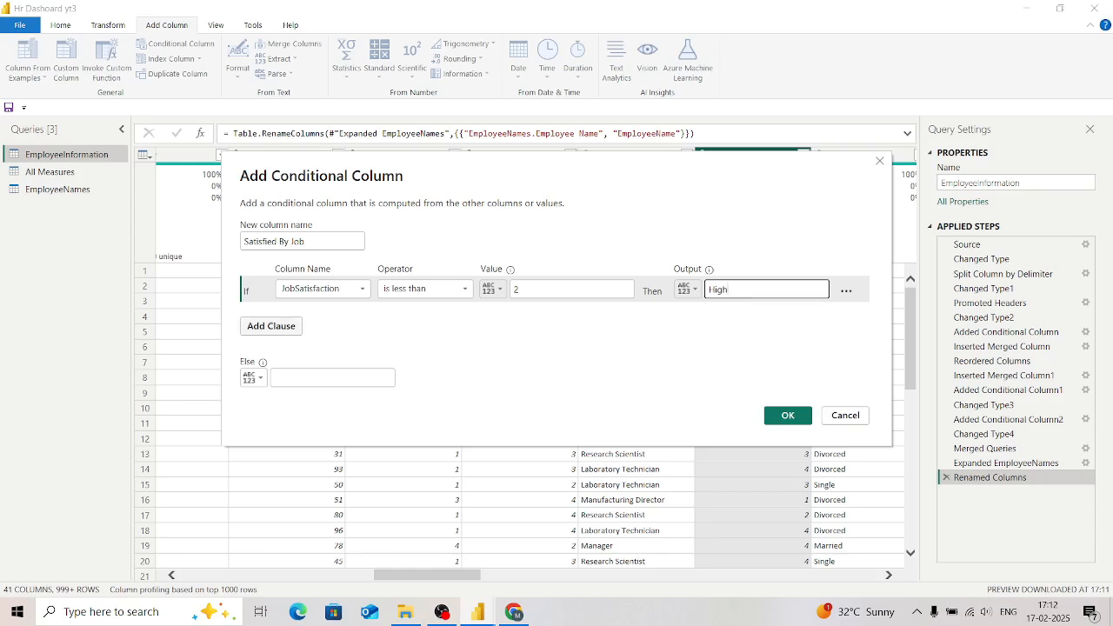
Step: Add an else-if clause so that JobSatisfaction equals 3 outputs "Medium"
{"action": "left_click", "coordinate": [271, 326]}
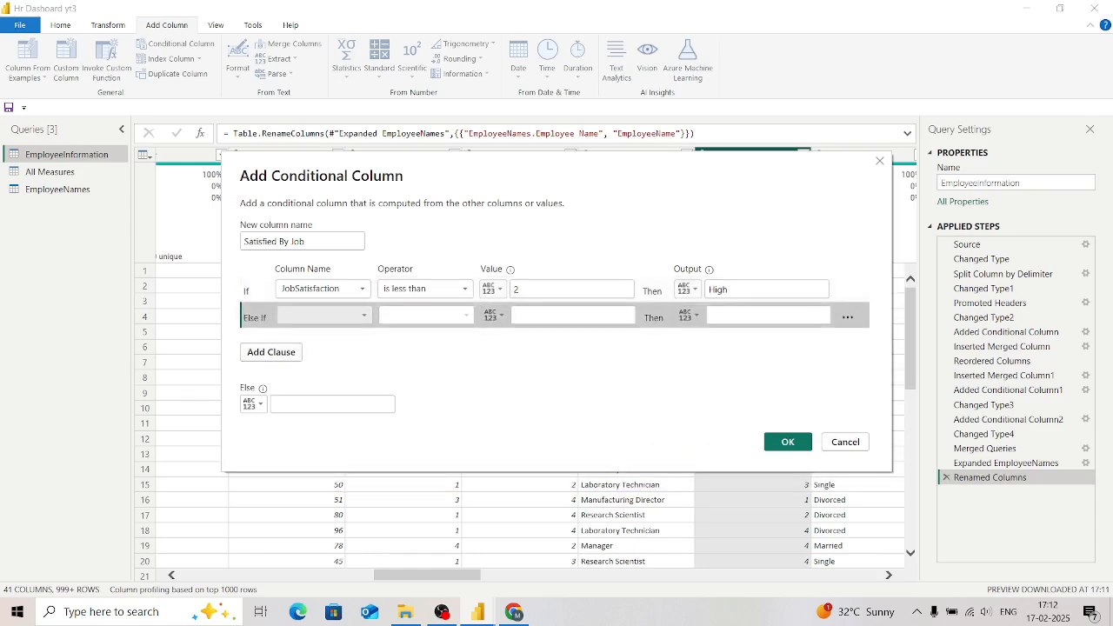
{"action": "left_click", "coordinate": [321, 316]}
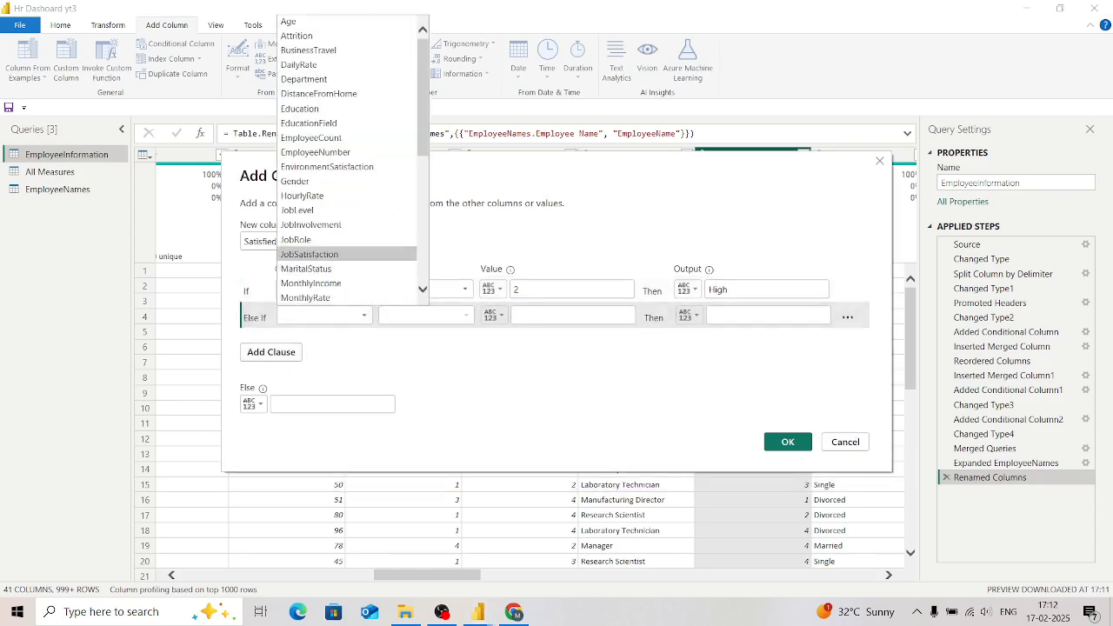
{"action": "left_click", "coordinate": [309, 254]}
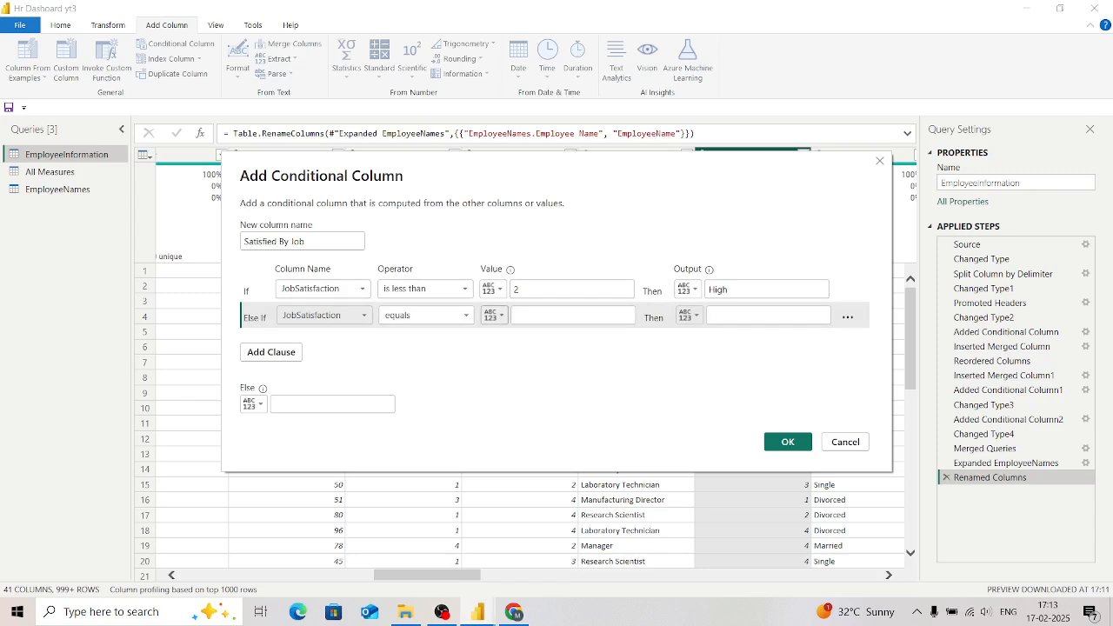
{"action": "left_click", "coordinate": [572, 316]}
{"action": "type", "text": "3"}
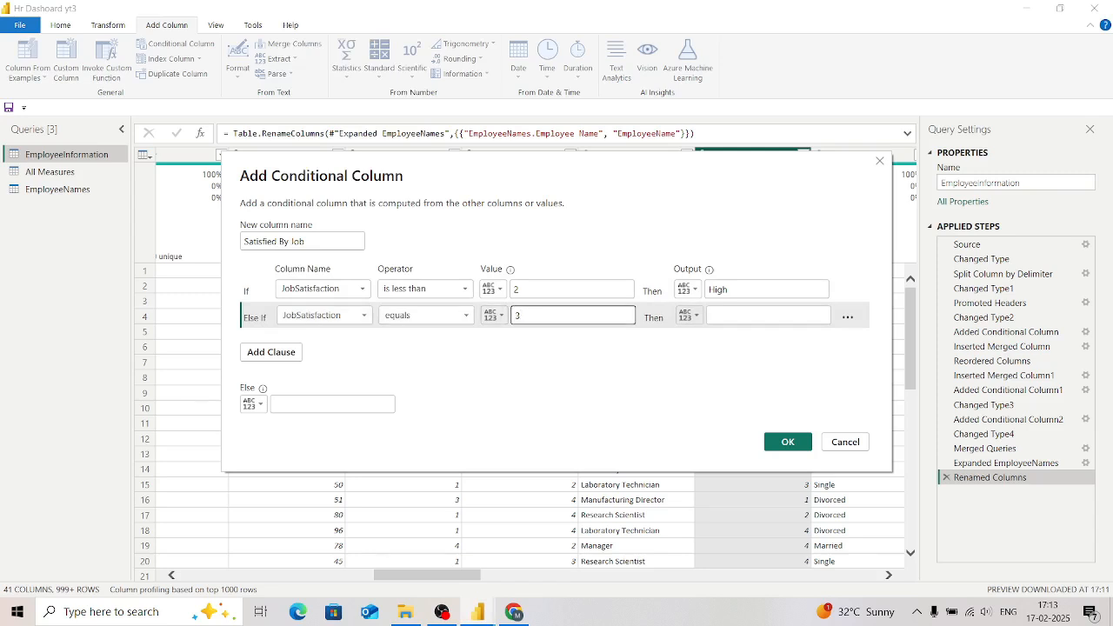
{"action": "left_click", "coordinate": [758, 315]}
{"action": "type", "text": "M"}
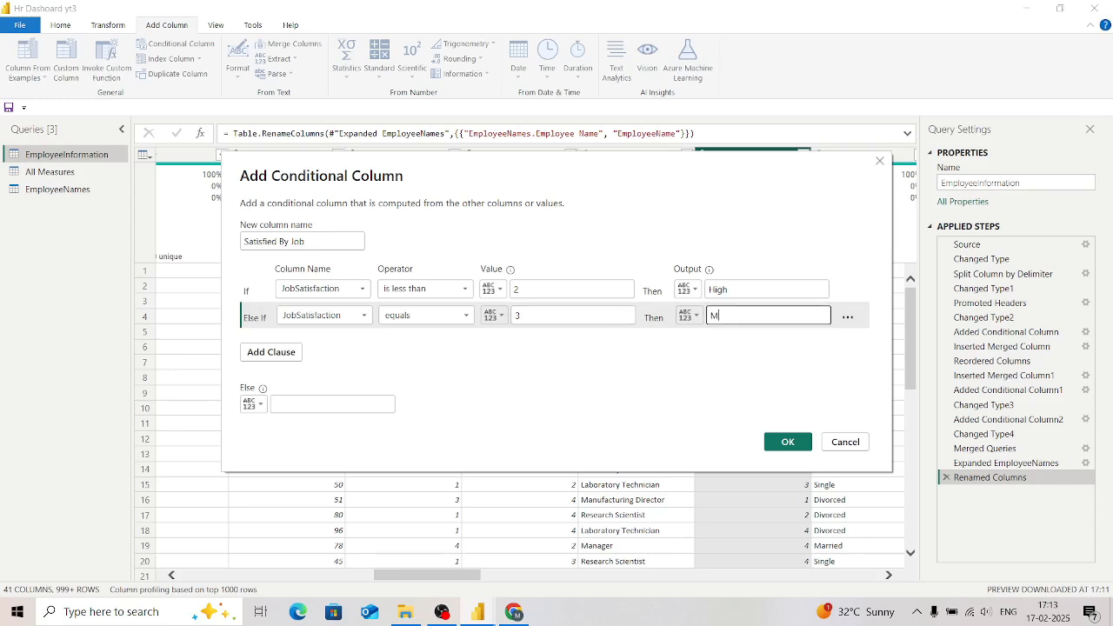
{"action": "type", "text": "edium"}
Step: Set the else output to "Low" and create the Satisfied By Job column
{"action": "left_click", "coordinate": [333, 404]}
{"action": "type", "text": "Lo"}
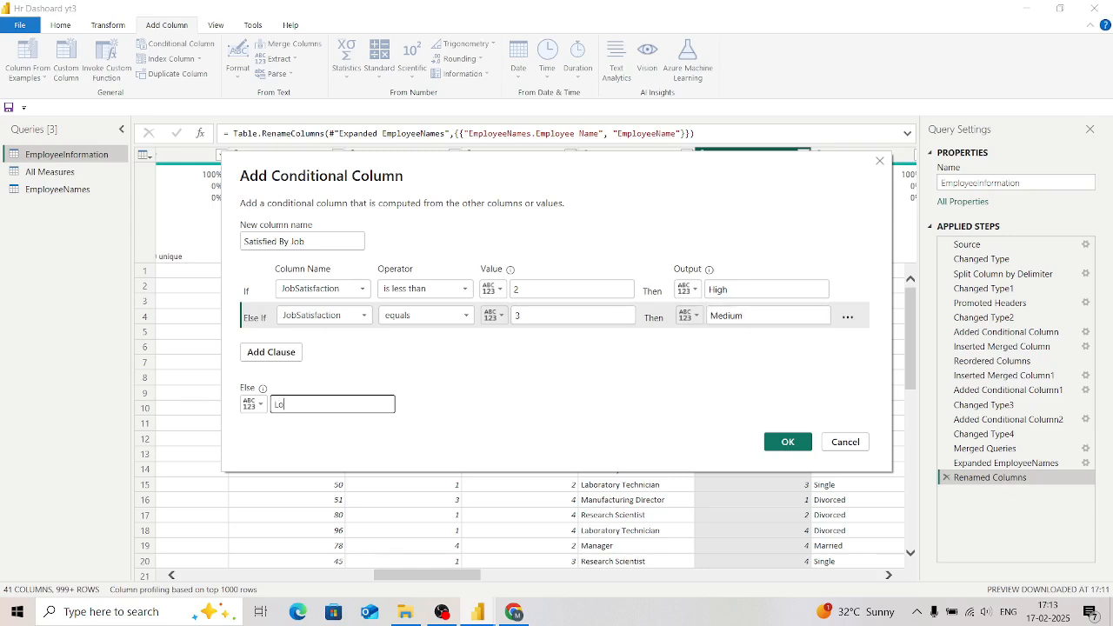
{"action": "type", "text": "w"}
{"action": "left_click", "coordinate": [786, 442]}
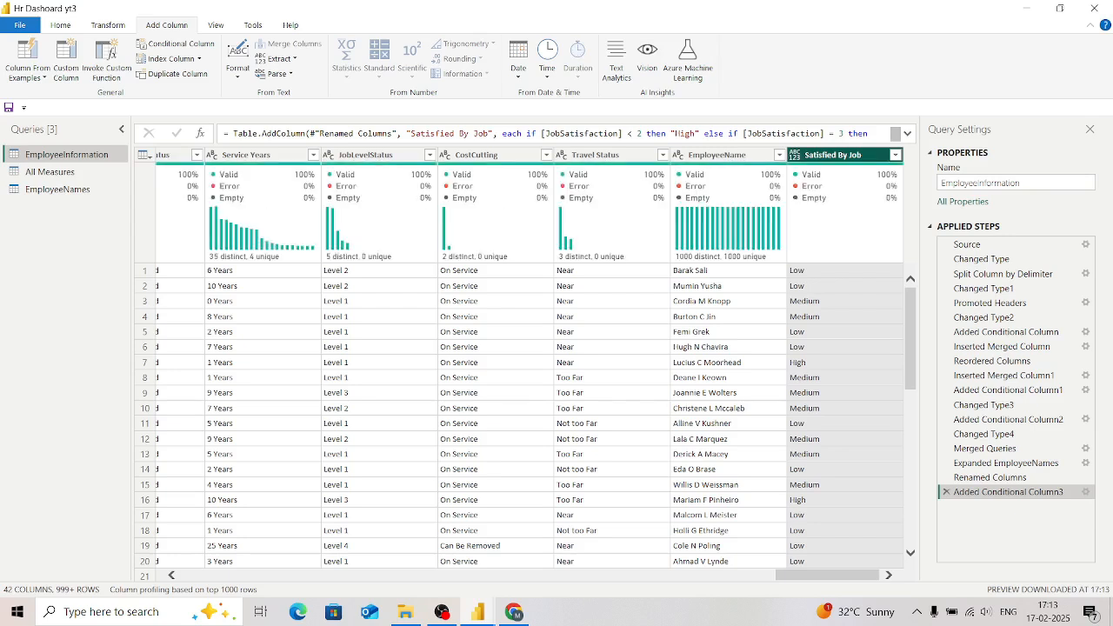
Step: Change the data type of the Satisfied By Job column to Text
{"action": "left_click", "coordinate": [795, 155]}
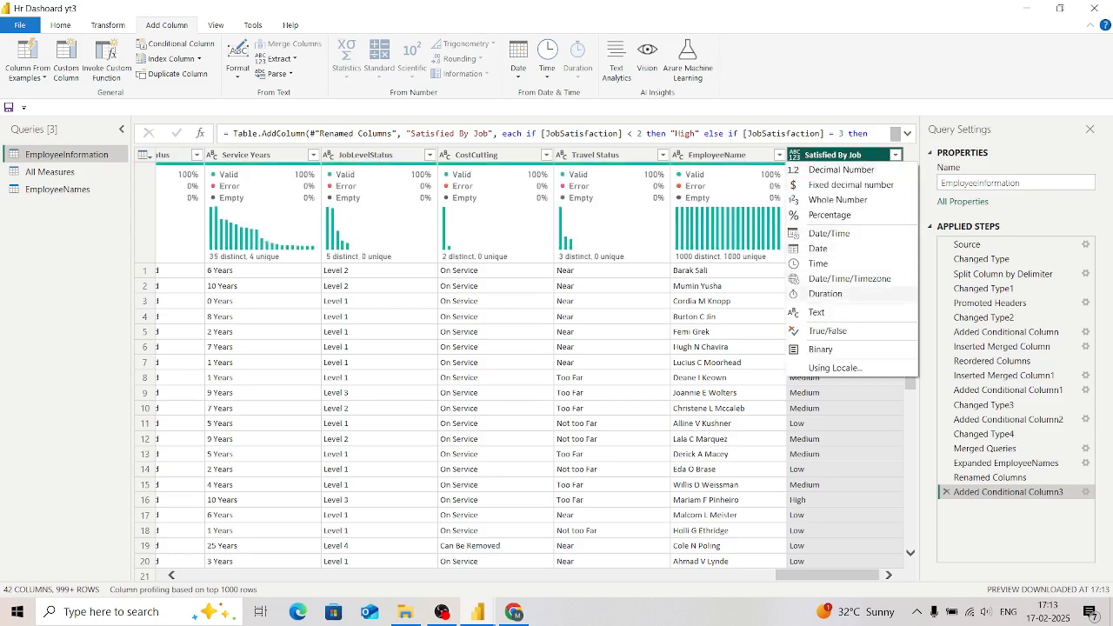
{"action": "left_click", "coordinate": [817, 313]}
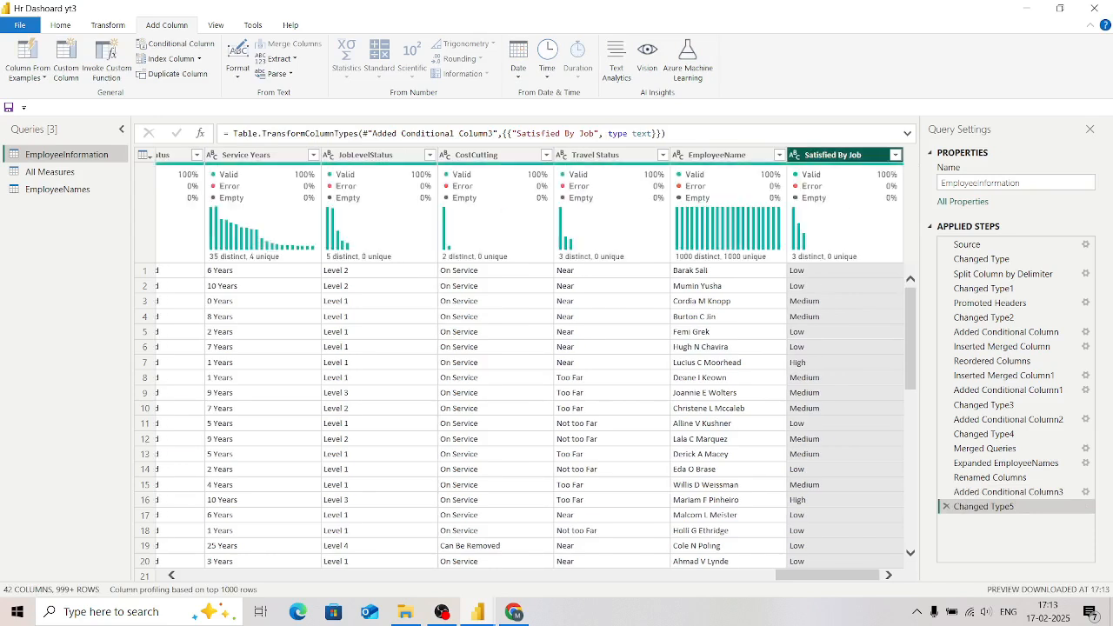
{"action": "mouse_move", "coordinate": [840, 209]}
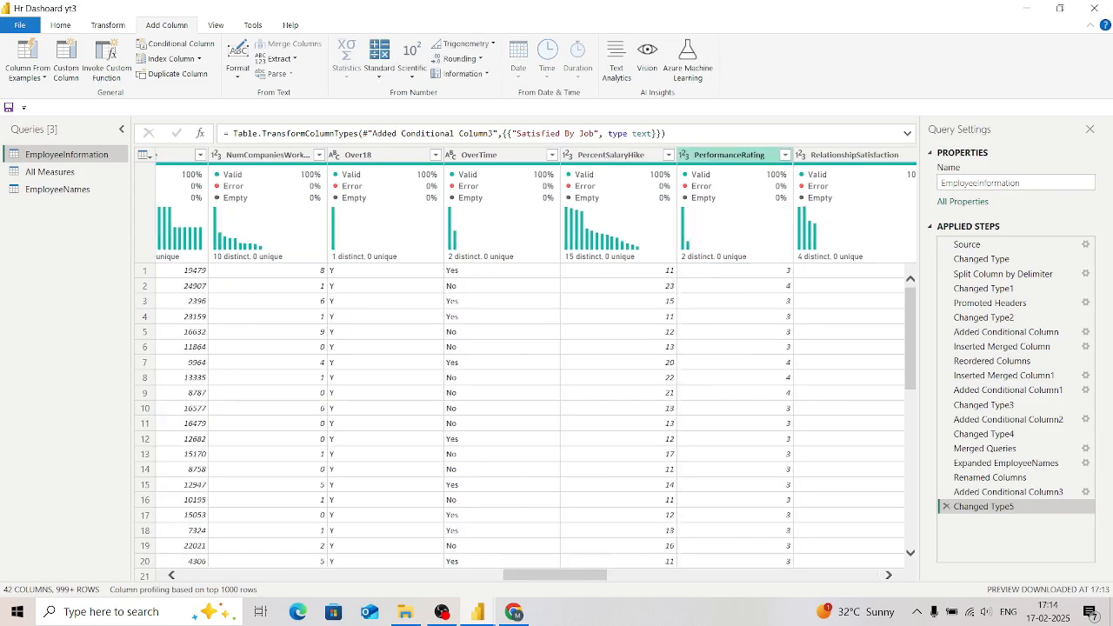
Step: Check the distinct values of the PerformanceRating column and start a conditional column named "Ratings"
{"action": "left_click", "coordinate": [729, 155]}
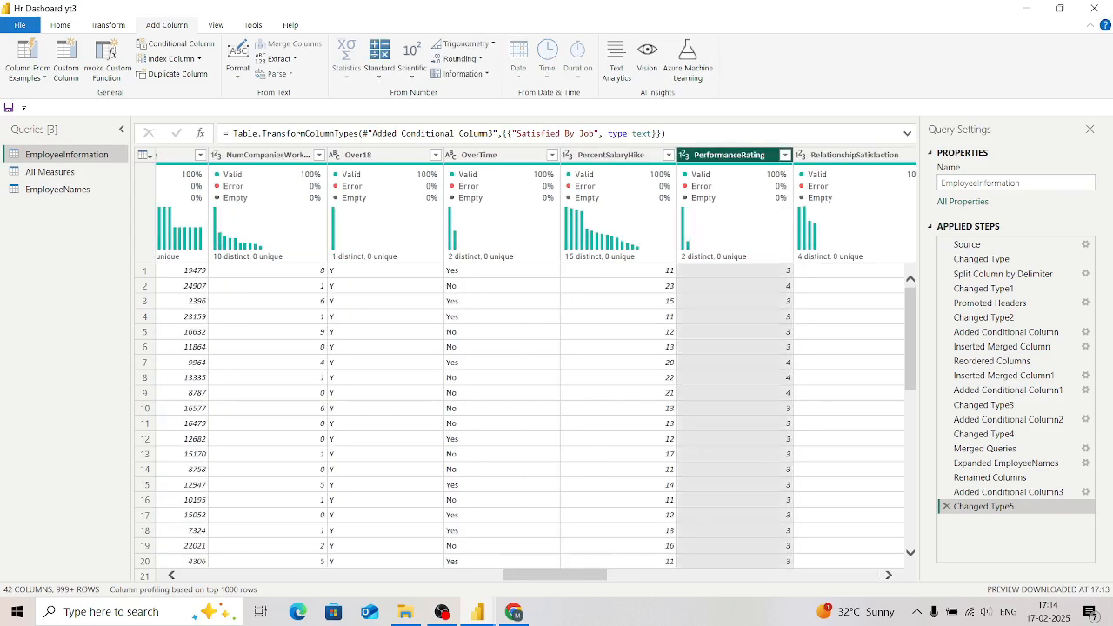
{"action": "left_click", "coordinate": [785, 154]}
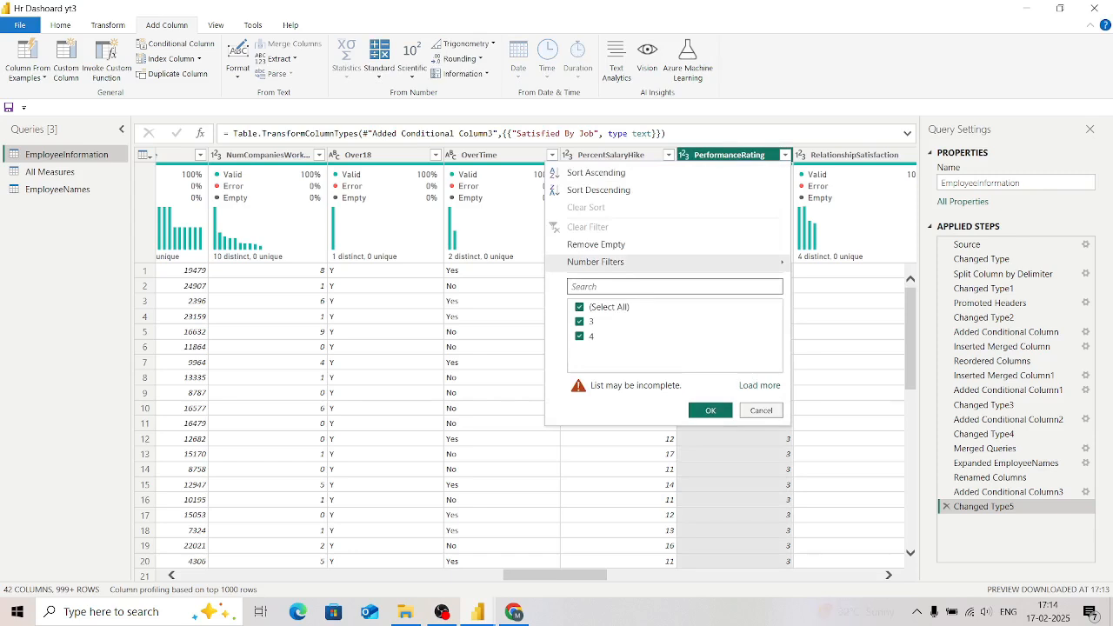
{"action": "left_click", "coordinate": [731, 155]}
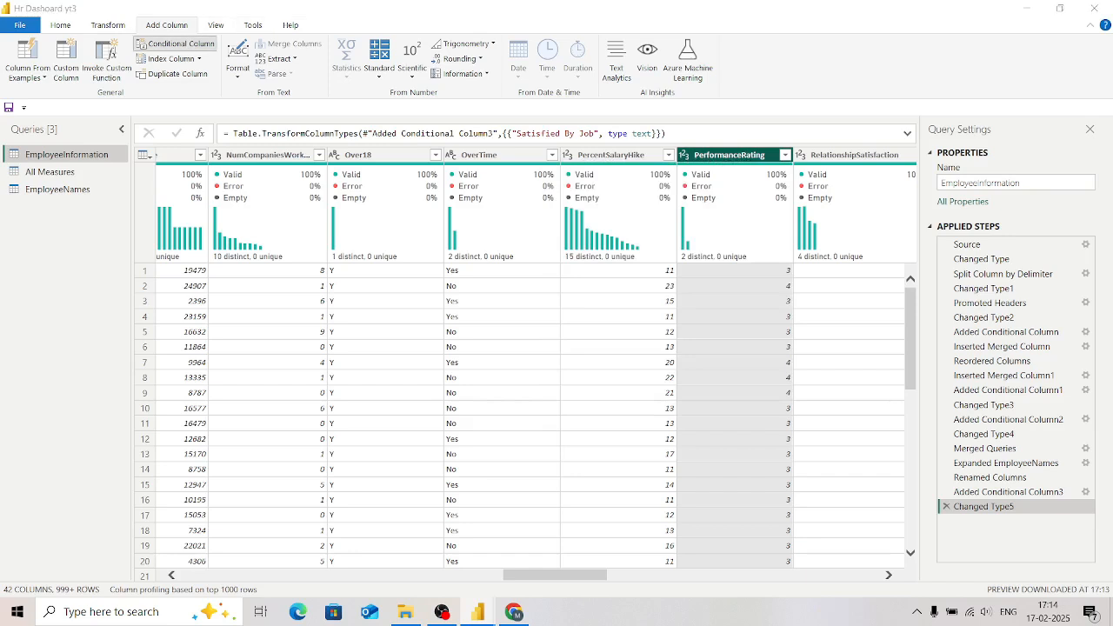
{"action": "left_click", "coordinate": [177, 43]}
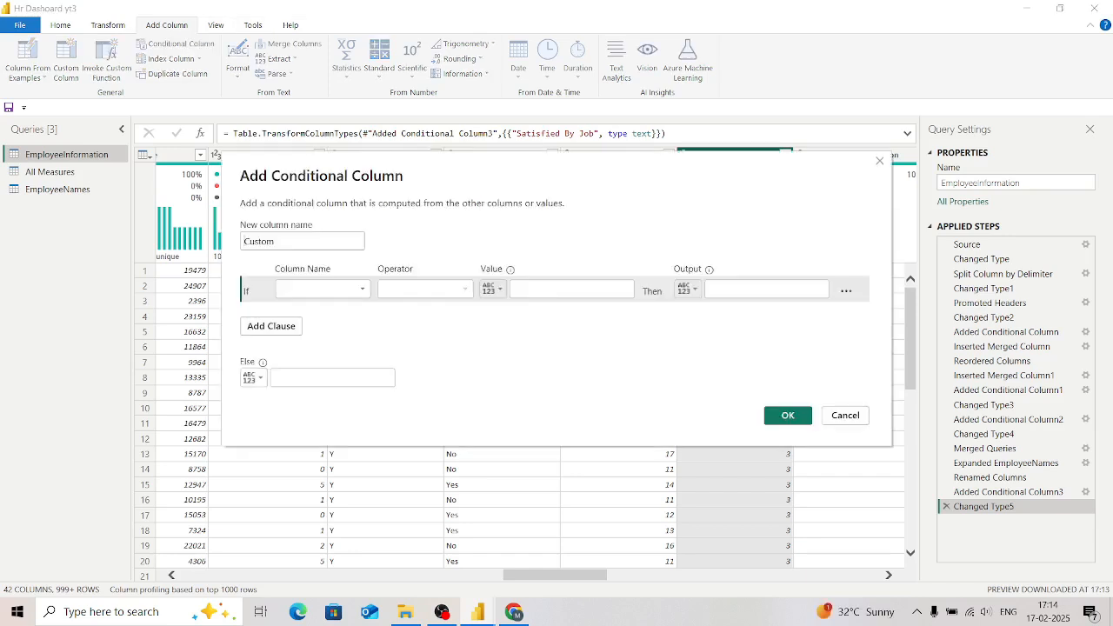
{"action": "key", "text": "BackSpace"}
{"action": "key", "text": "BackSpace"}
{"action": "key", "text": "BackSpace"}
{"action": "key", "text": "BackSpace"}
{"action": "key", "text": "BackSpace"}
{"action": "key", "text": "BackSpace"}
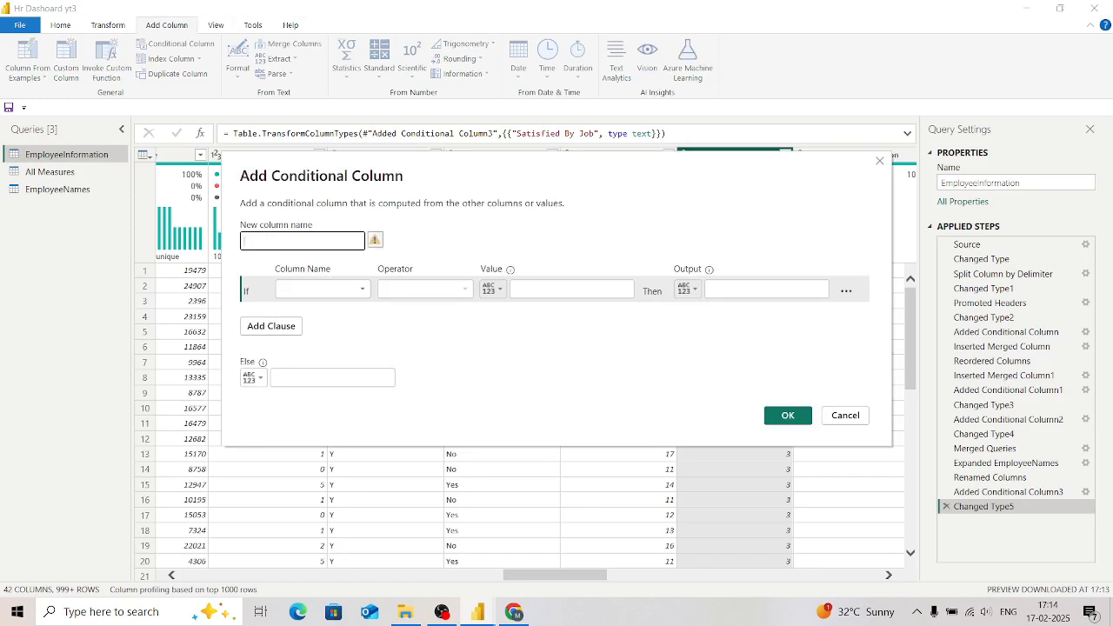
{"action": "type", "text": "Ratings"}
Step: Set the condition so that PerformanceRating equals 3 outputs "HighRating"
{"action": "left_click", "coordinate": [323, 289]}
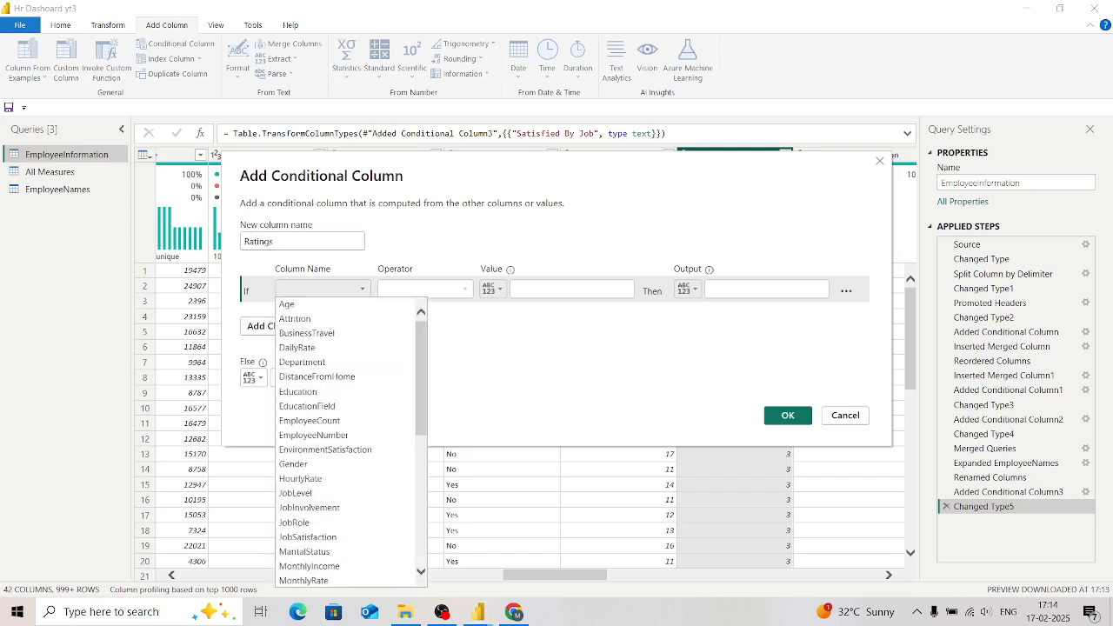
{"action": "scroll", "coordinate": [346, 406], "scroll_direction": "down", "scroll_amount": 1}
{"action": "scroll", "coordinate": [346, 435], "scroll_direction": "down", "scroll_amount": 2}
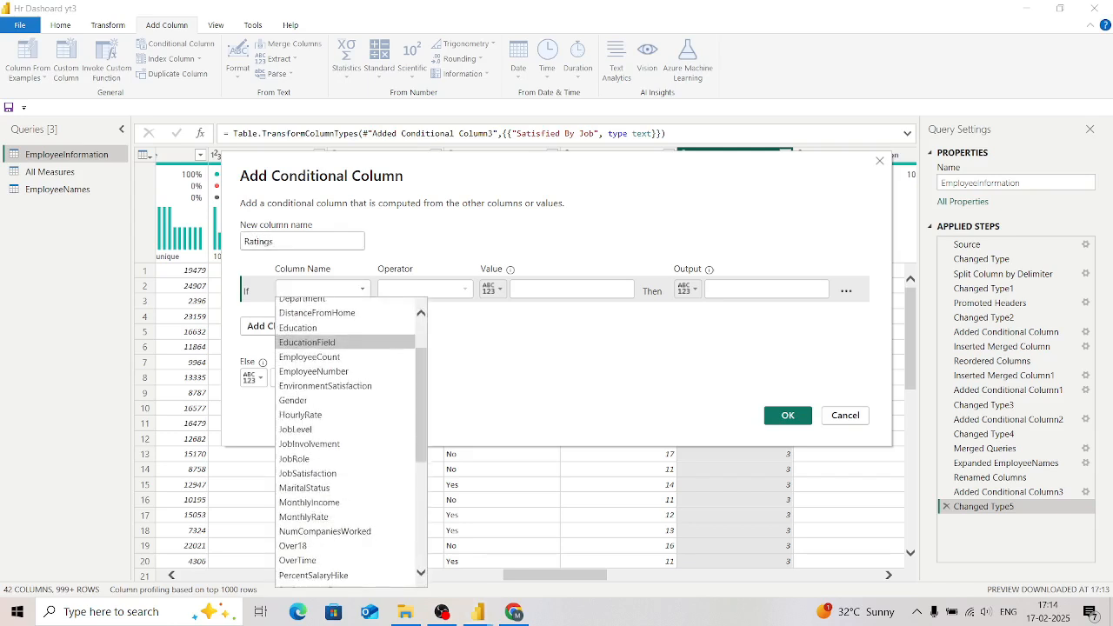
{"action": "scroll", "coordinate": [348, 452], "scroll_direction": "down", "scroll_amount": 3}
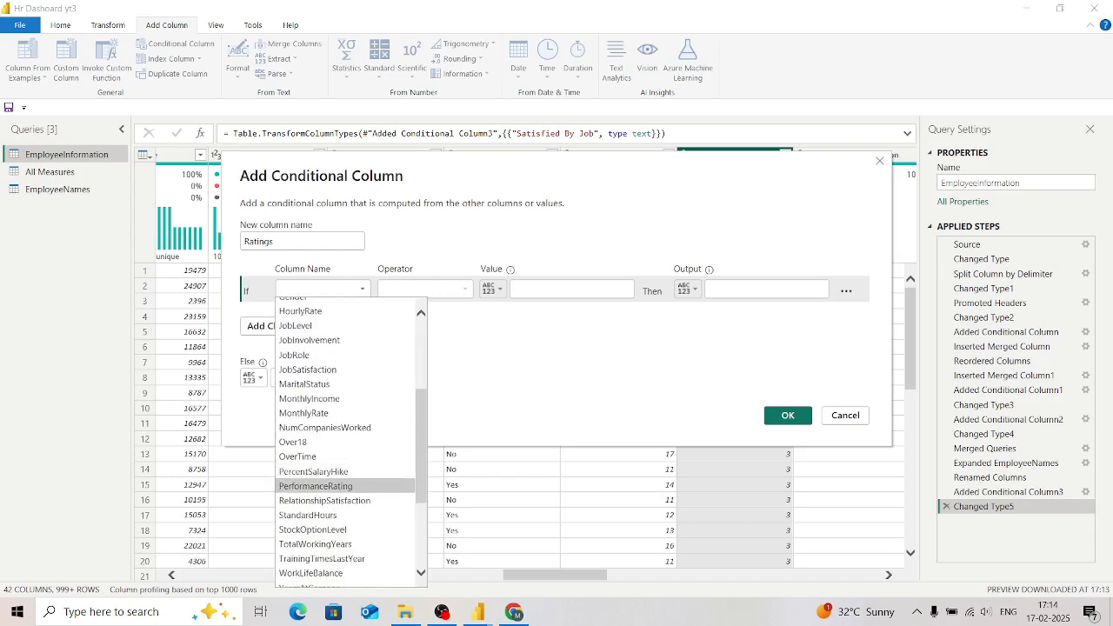
{"action": "left_click", "coordinate": [316, 486]}
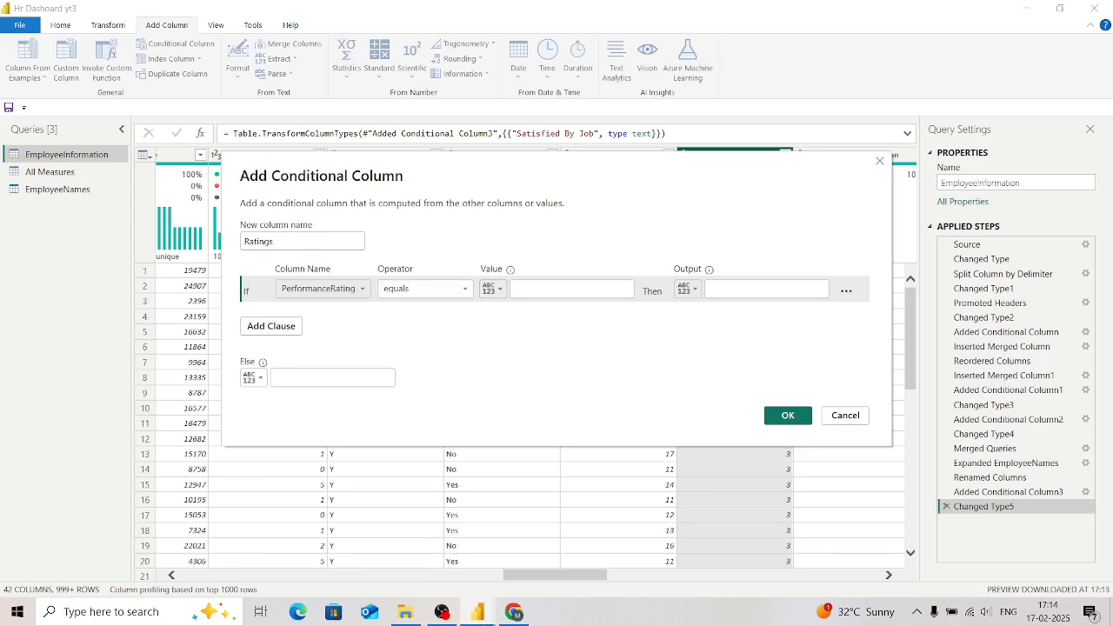
{"action": "left_click", "coordinate": [571, 288]}
{"action": "type", "text": "3"}
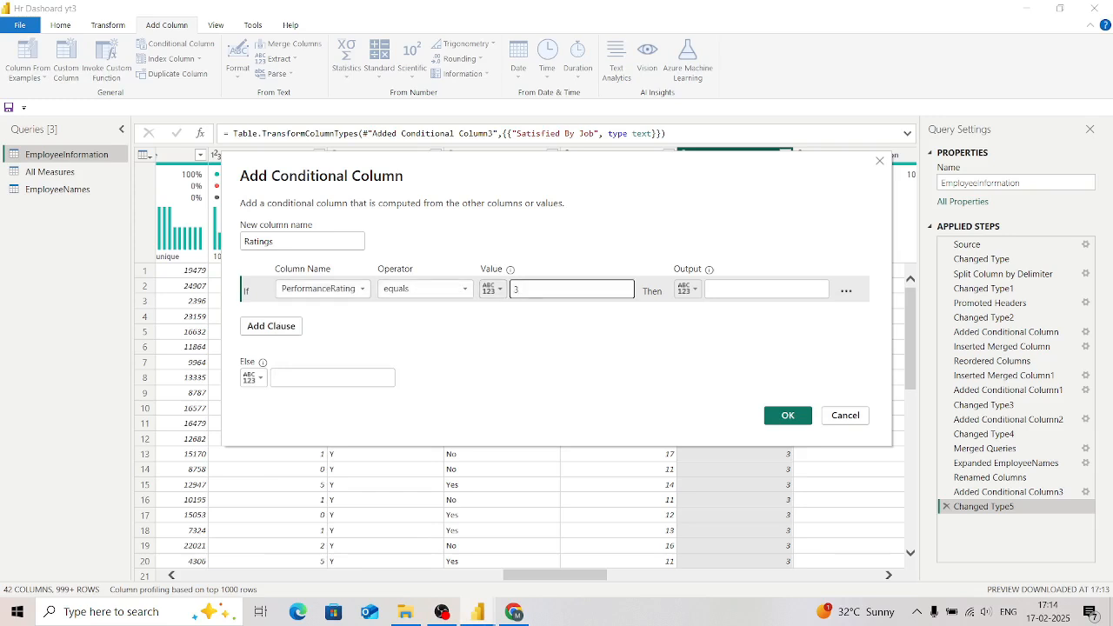
{"action": "key", "text": "Tab"}
{"action": "key", "text": "Tab"}
{"action": "type", "text": "HighRating"}
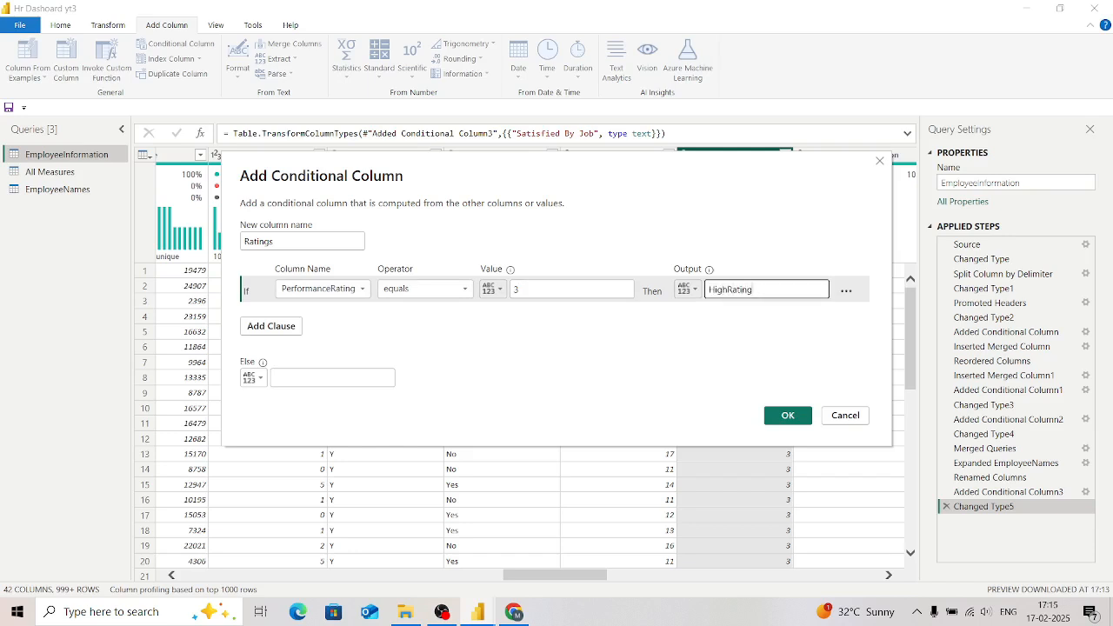
Step: Set the else output to "Low Rating" and create the Ratings column
{"action": "left_click", "coordinate": [333, 377]}
{"action": "type", "text": "Low Rating"}
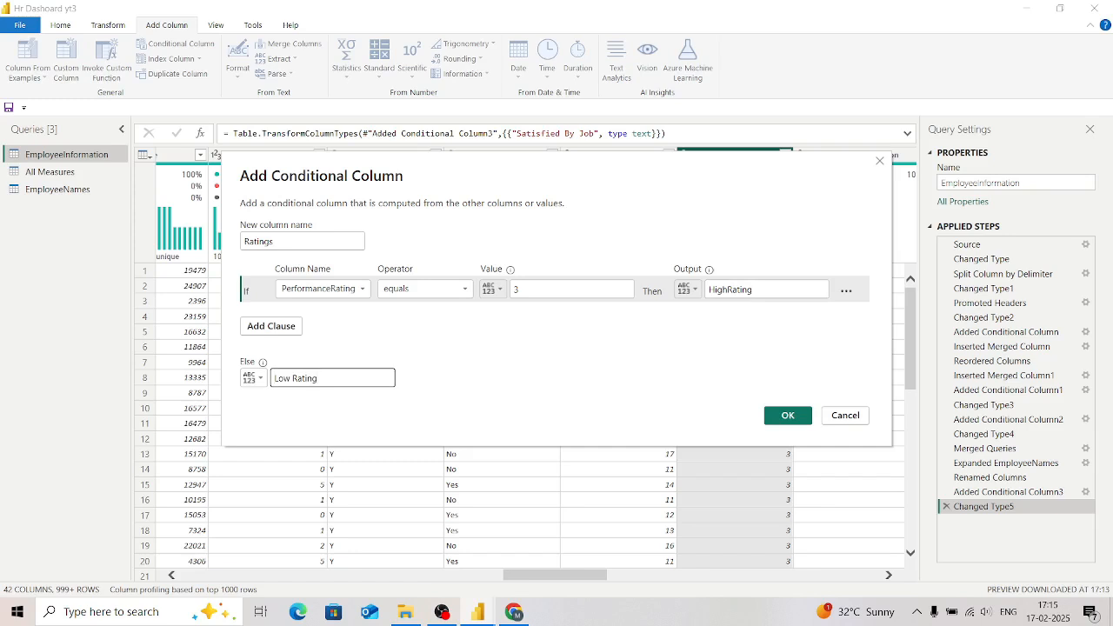
{"action": "left_click", "coordinate": [788, 415]}
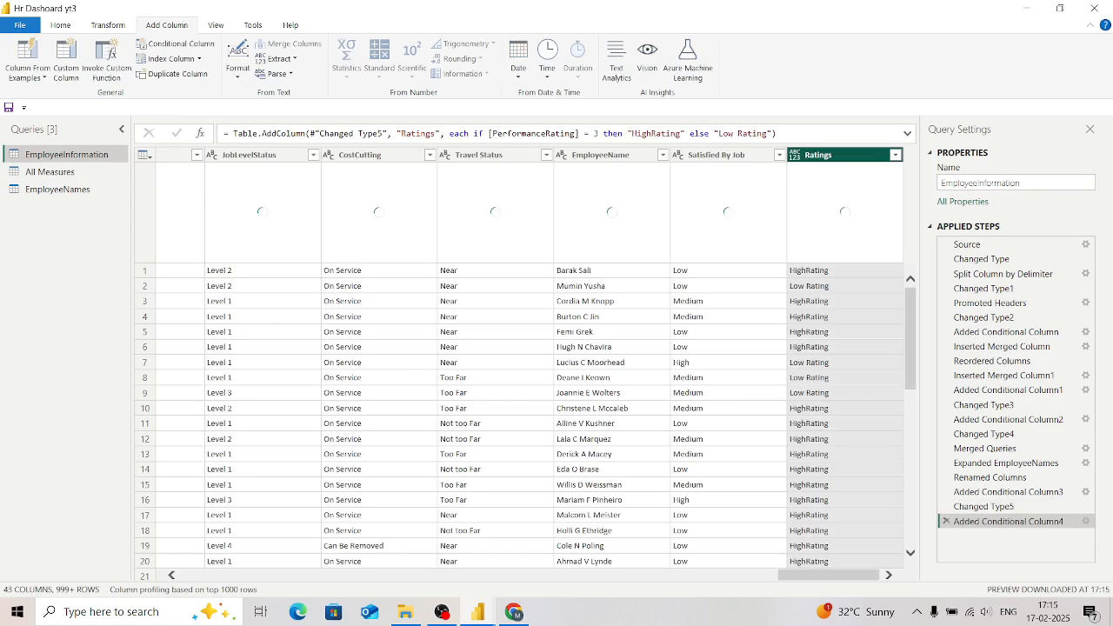
Step: Change the data type of the Ratings column to Text and check its value distribution
{"action": "left_click", "coordinate": [794, 154]}
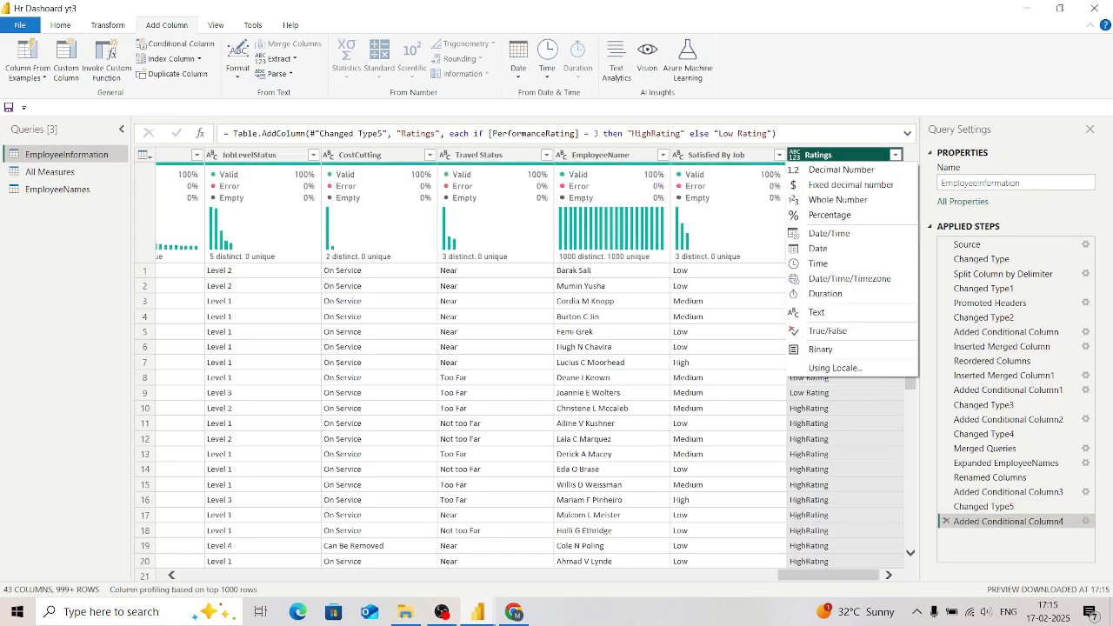
{"action": "left_click", "coordinate": [818, 312]}
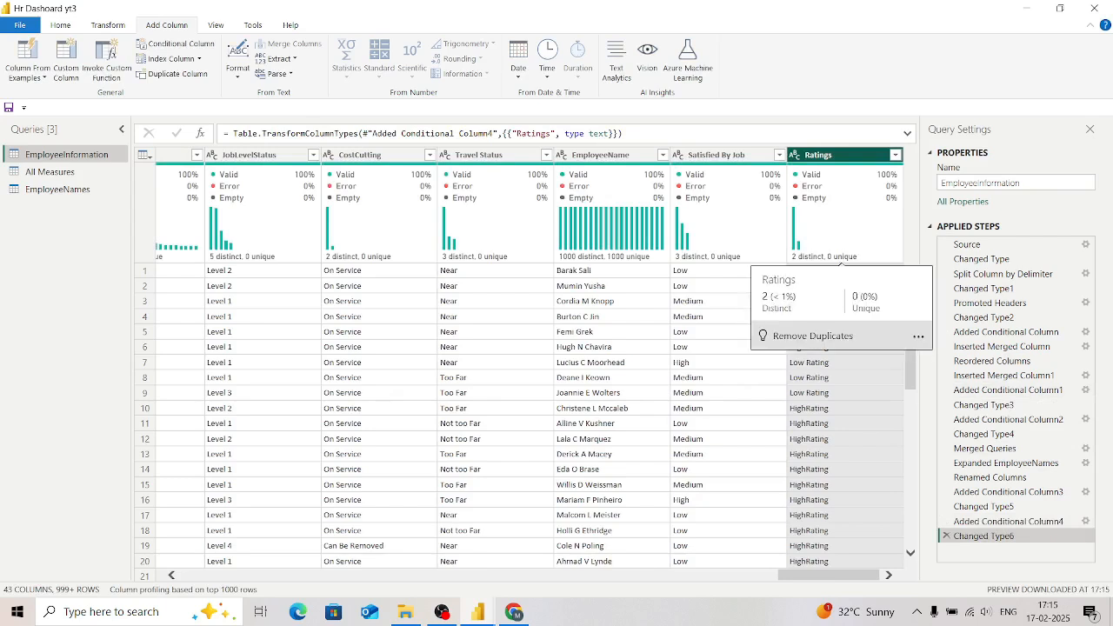
{"action": "mouse_move", "coordinate": [808, 239]}
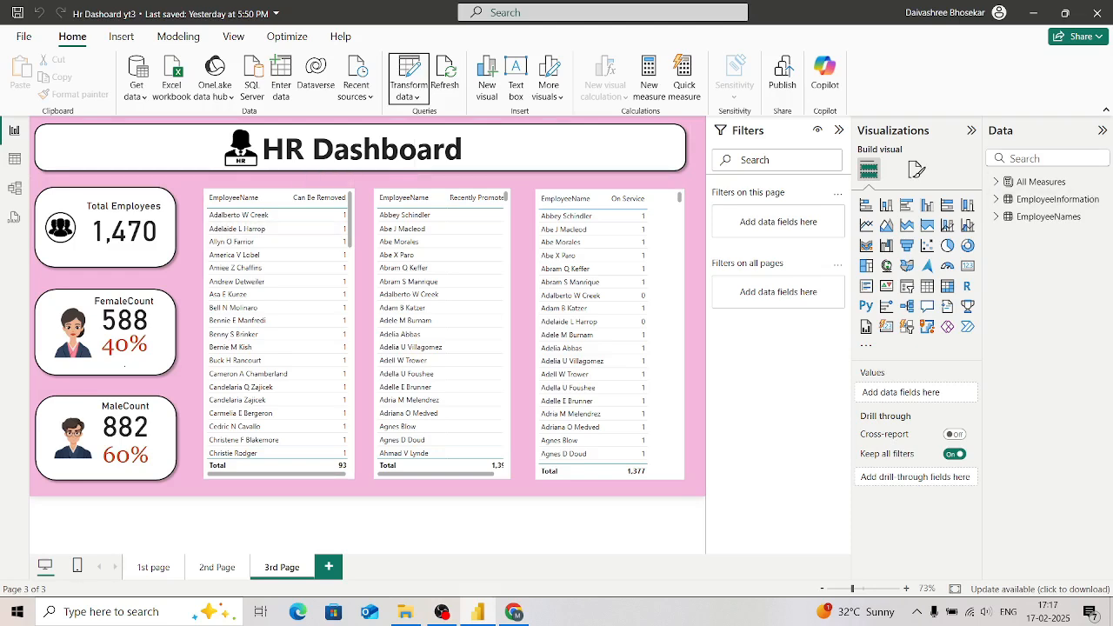
Step: Search the report's data fields for "Rating" to check for the new Ratings column, and clear the search
{"action": "left_click", "coordinate": [1044, 158]}
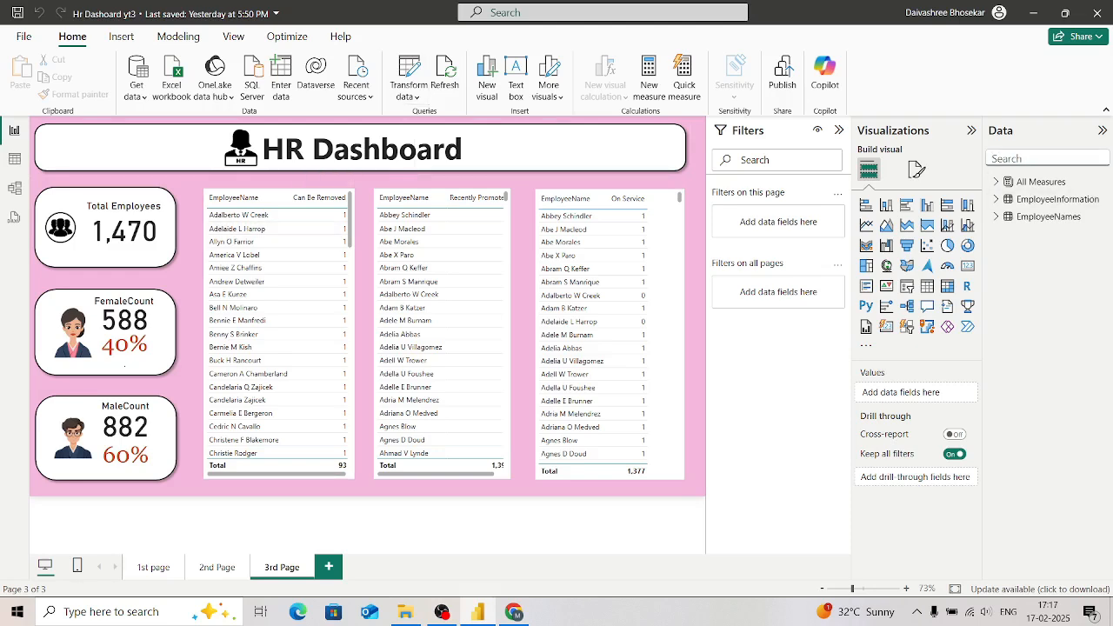
{"action": "type", "text": "Rating"}
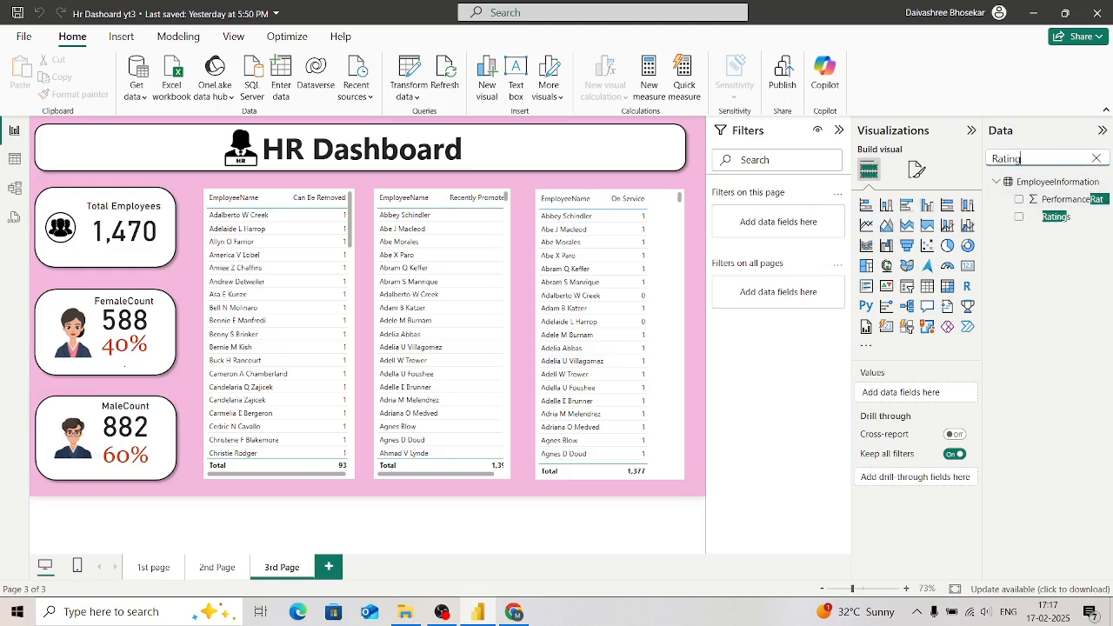
{"action": "left_click", "coordinate": [1097, 158]}
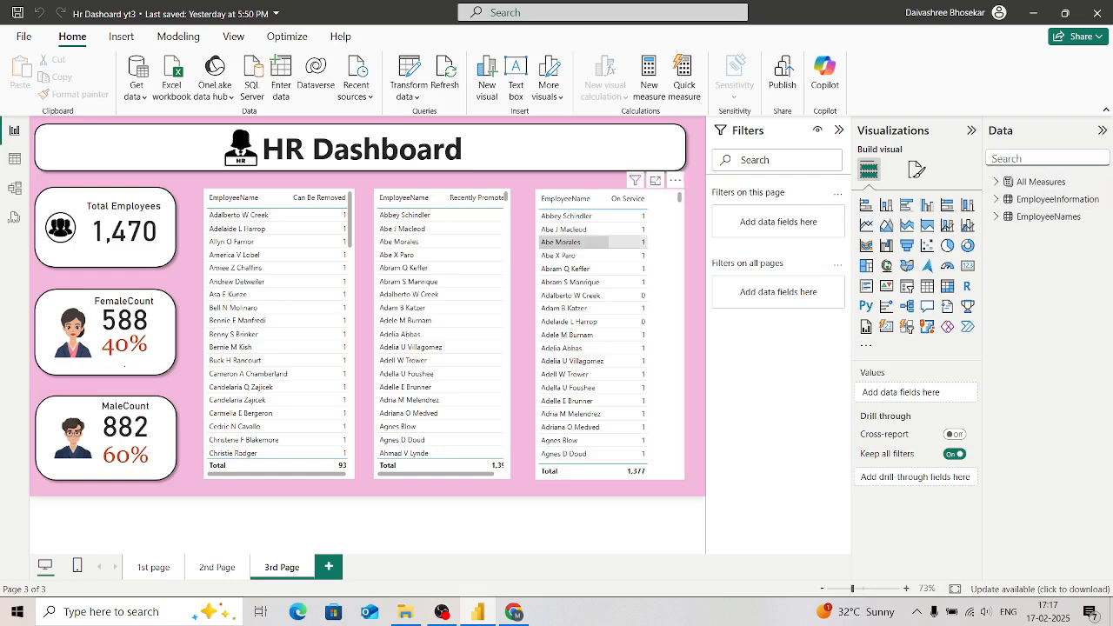
Step: Duplicate the 3rd Page of the report and rename the copy "4th Page"
{"action": "right_click", "coordinate": [282, 567]}
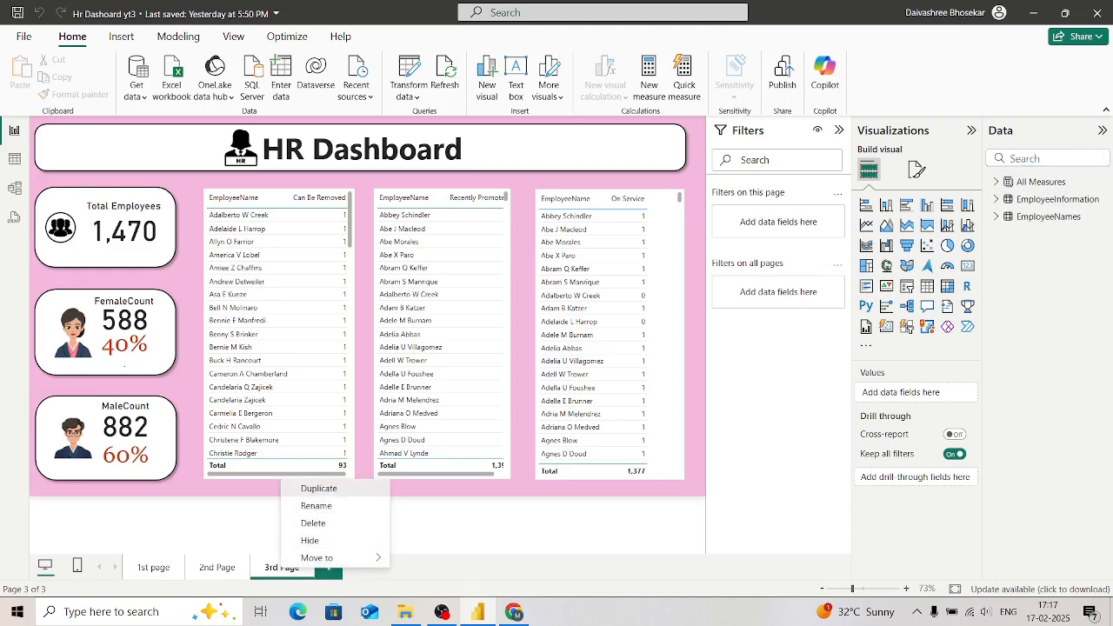
{"action": "left_click", "coordinate": [318, 488]}
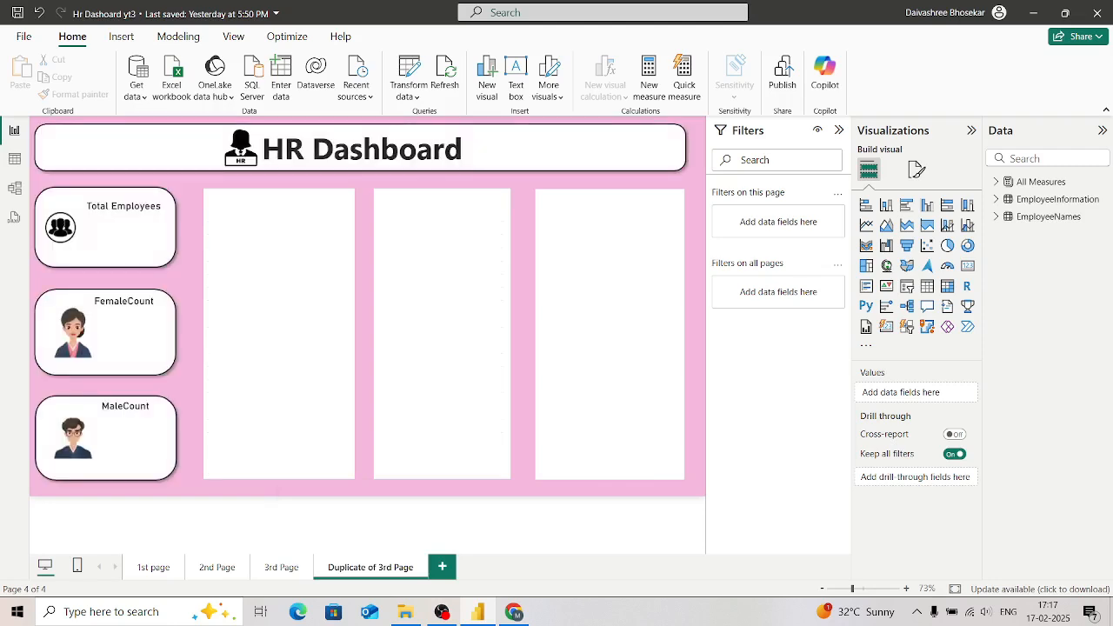
{"action": "right_click", "coordinate": [371, 568]}
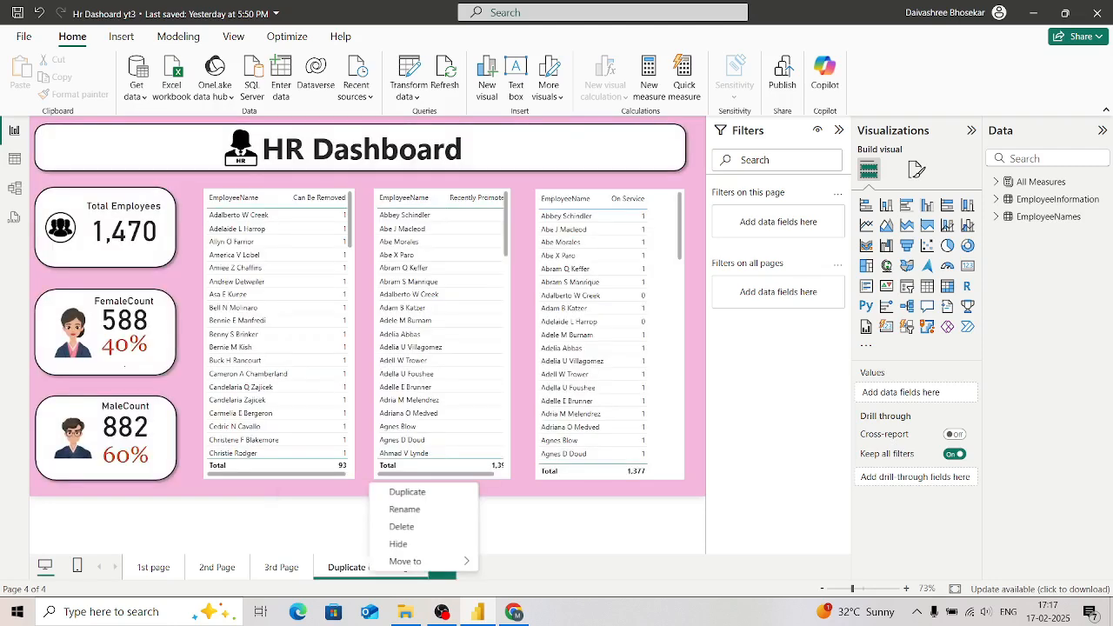
{"action": "left_click", "coordinate": [404, 508]}
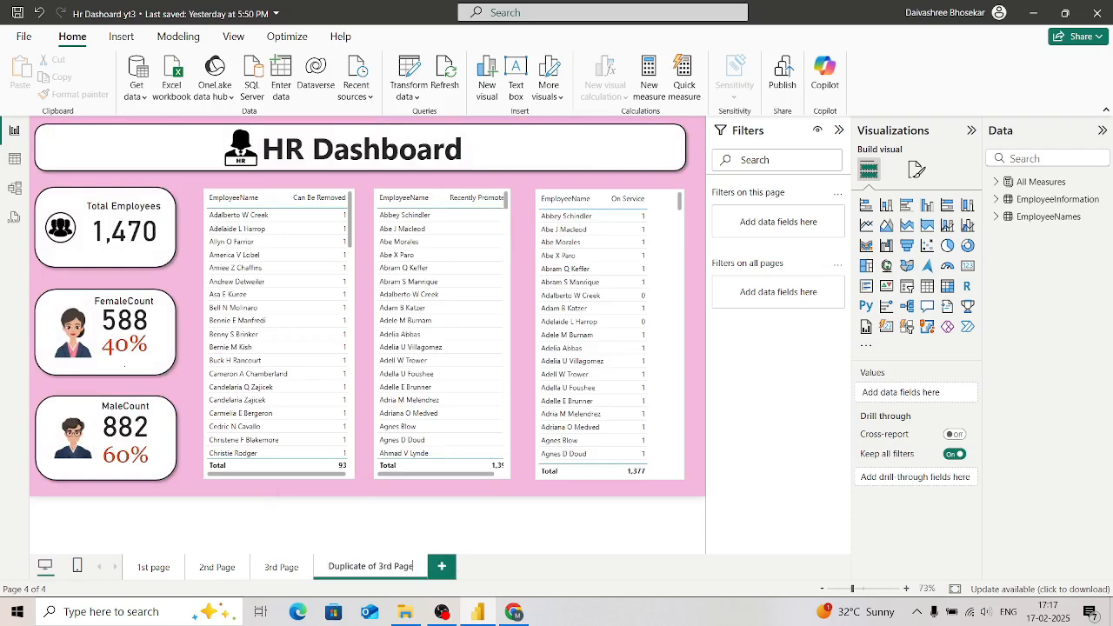
{"action": "key", "text": "BackSpace"}
{"action": "key", "text": "BackSpace"}
{"action": "key", "text": "BackSpace"}
{"action": "key", "text": "BackSpace"}
{"action": "key", "text": "BackSpace"}
{"action": "key", "text": "BackSpace"}
{"action": "key", "text": "BackSpace"}
{"action": "key", "text": "BackSpace"}
{"action": "key", "text": "BackSpace"}
{"action": "key", "text": "BackSpace"}
{"action": "key", "text": "BackSpace"}
{"action": "key", "text": "BackSpace"}
{"action": "key", "text": "BackSpace"}
{"action": "key", "text": "BackSpace"}
{"action": "key", "text": "BackSpace"}
{"action": "key", "text": "BackSpace"}
{"action": "key", "text": "BackSpace"}
{"action": "key", "text": "BackSpace"}
{"action": "key", "text": "BackSpace"}
{"action": "key", "text": "BackSpace"}
{"action": "type", "text": "4th Page"}
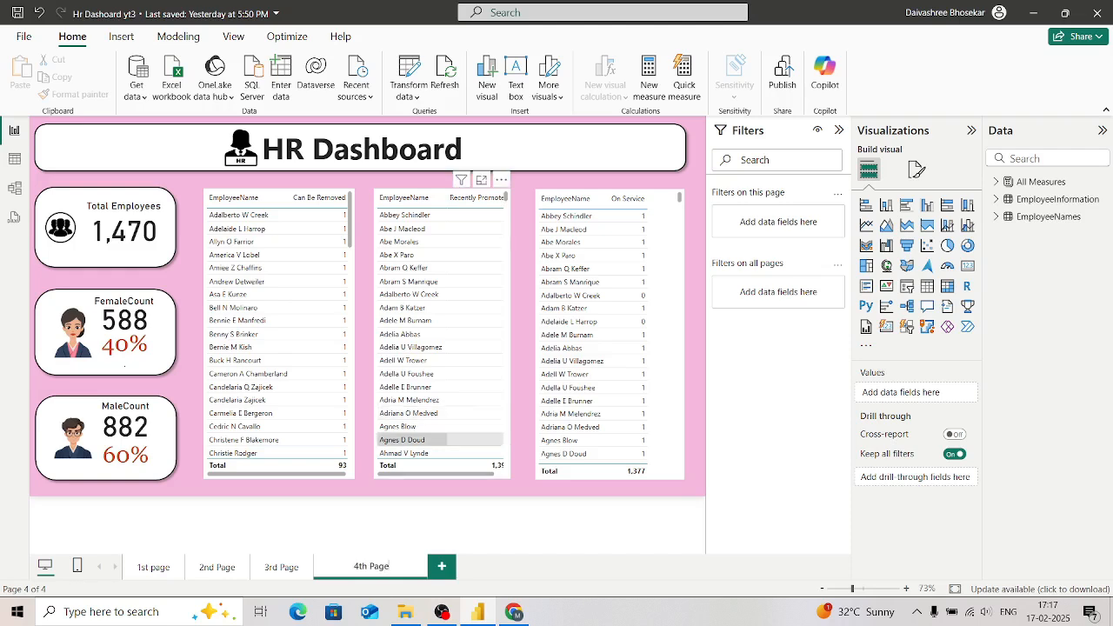
{"action": "key", "text": "Return"}
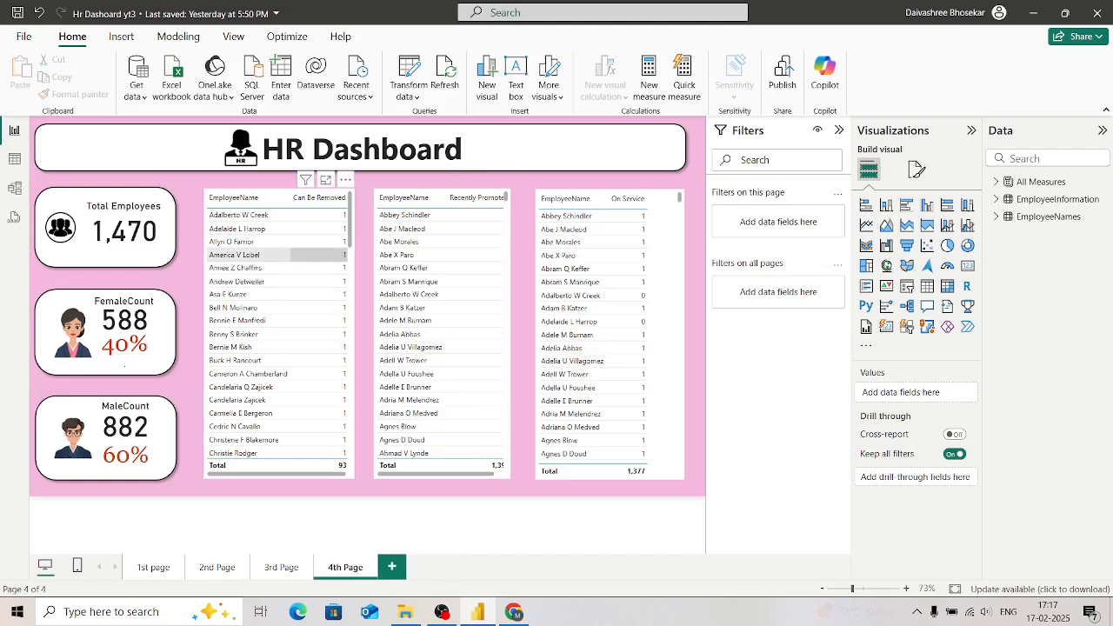
Step: Remove the Can Be Removed, Recently Promoted and On Service employee tables from the 4th Page
{"action": "left_click", "coordinate": [345, 179]}
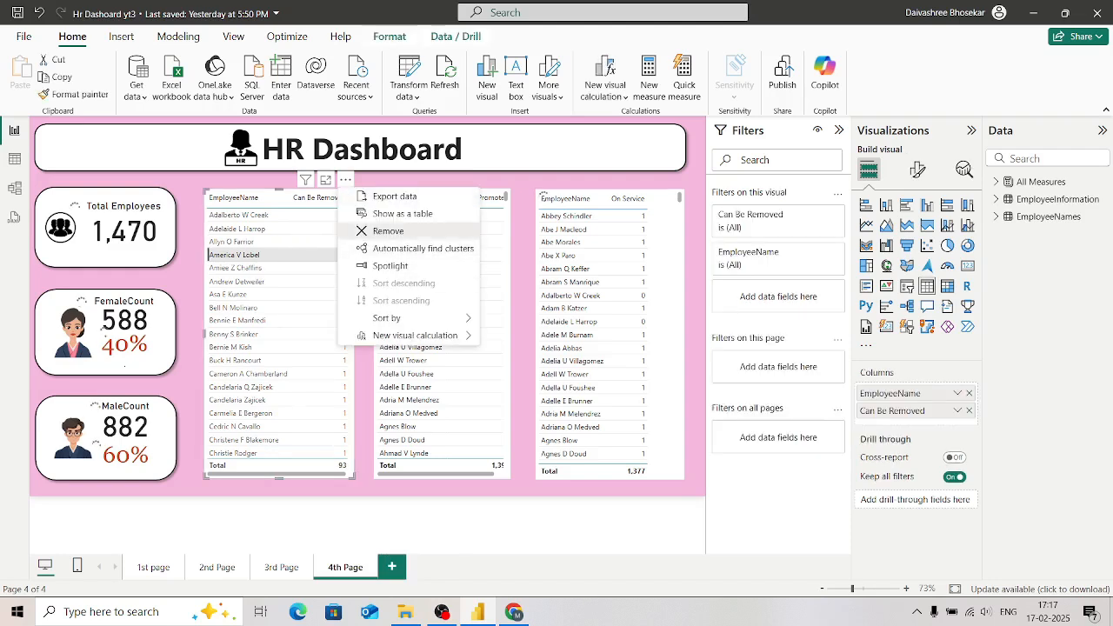
{"action": "left_click", "coordinate": [388, 230]}
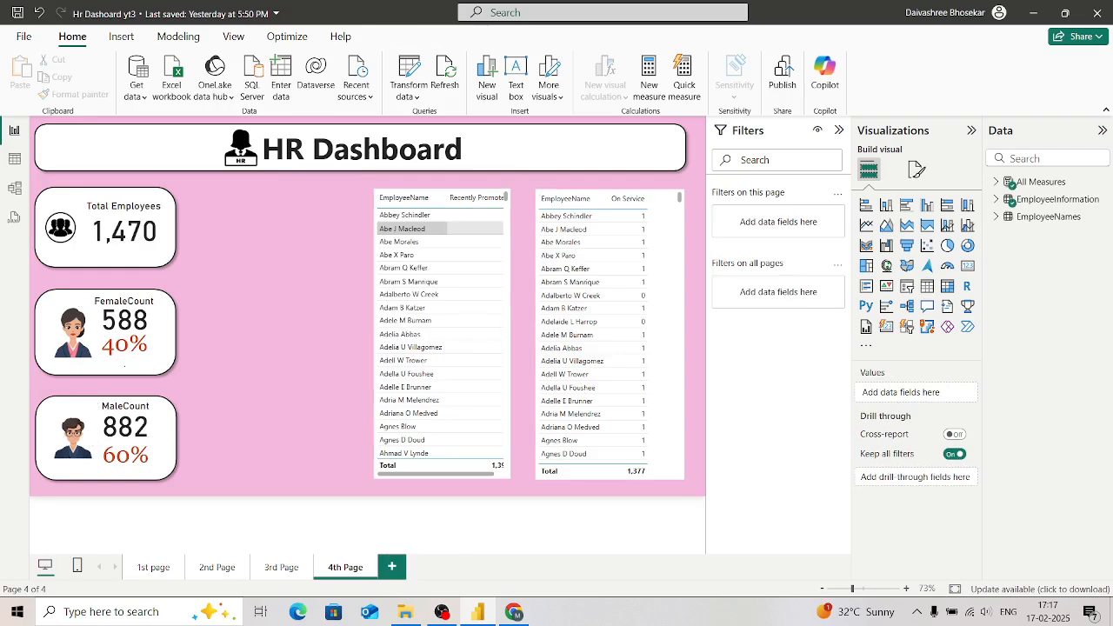
{"action": "left_click", "coordinate": [503, 180]}
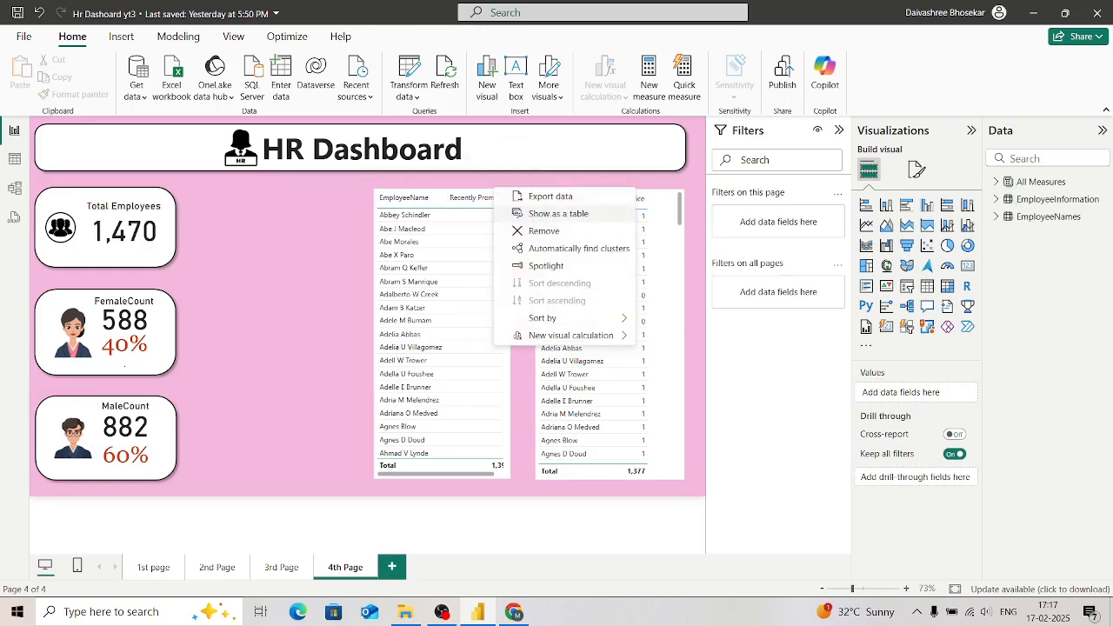
{"action": "left_click", "coordinate": [541, 229]}
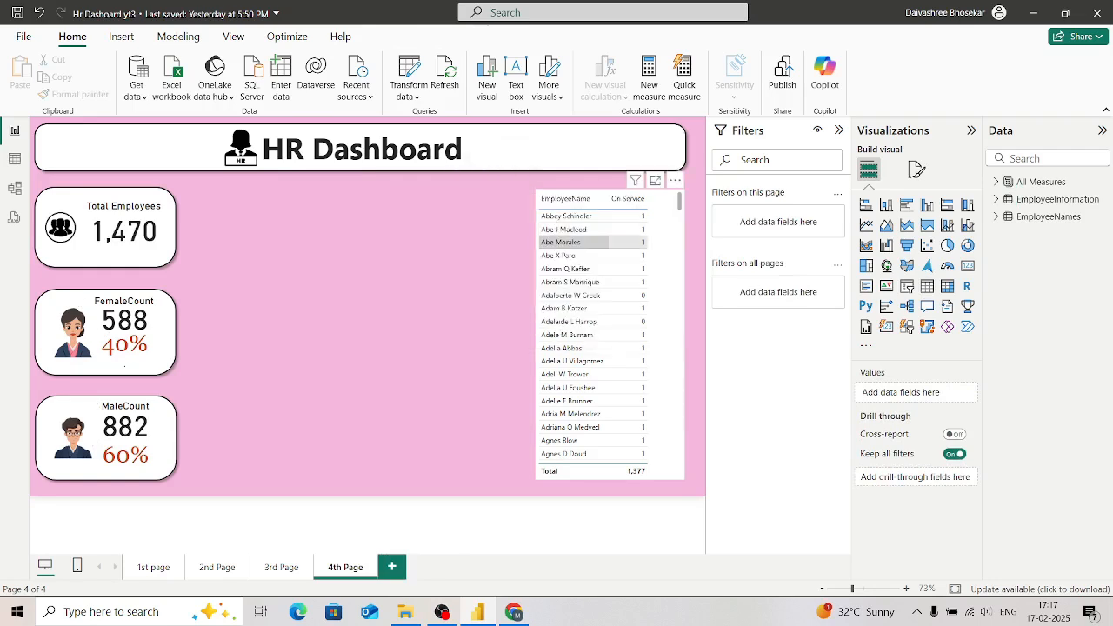
{"action": "left_click", "coordinate": [675, 180]}
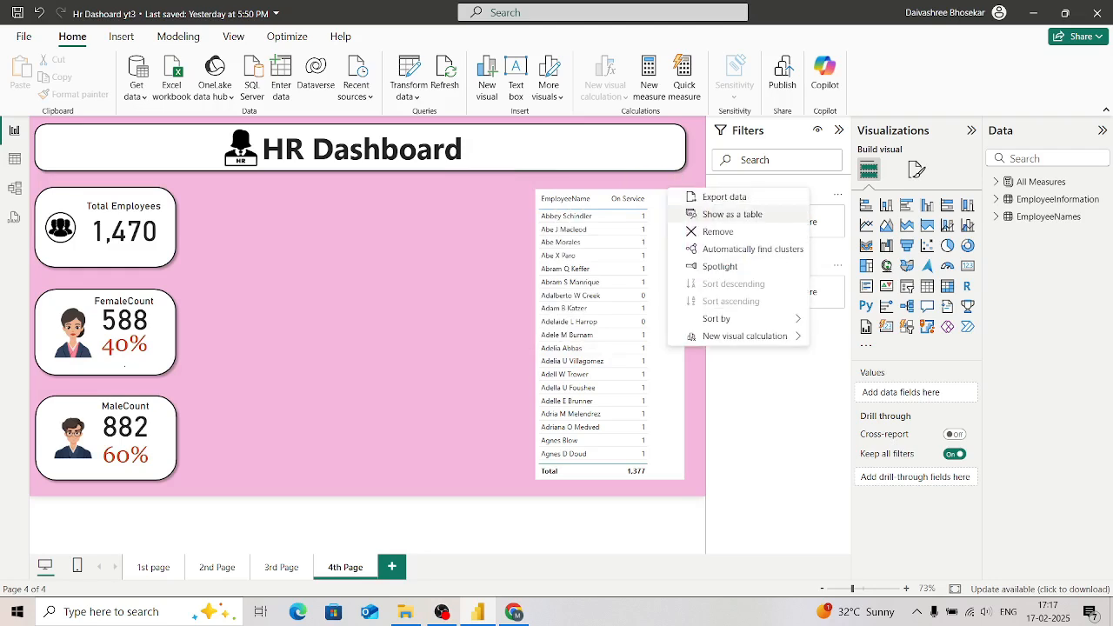
{"action": "left_click", "coordinate": [718, 231]}
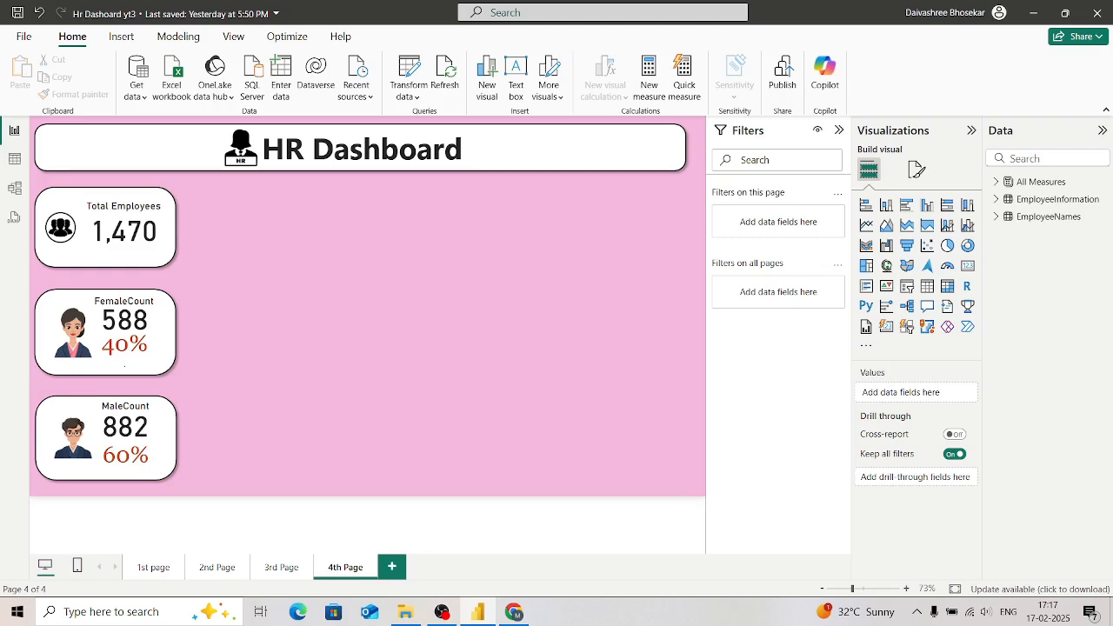
Step: Insert a rounded rectangle beside the count cards and resize it into a tall panel spanning the height of all three cards
{"action": "left_click", "coordinate": [121, 37]}
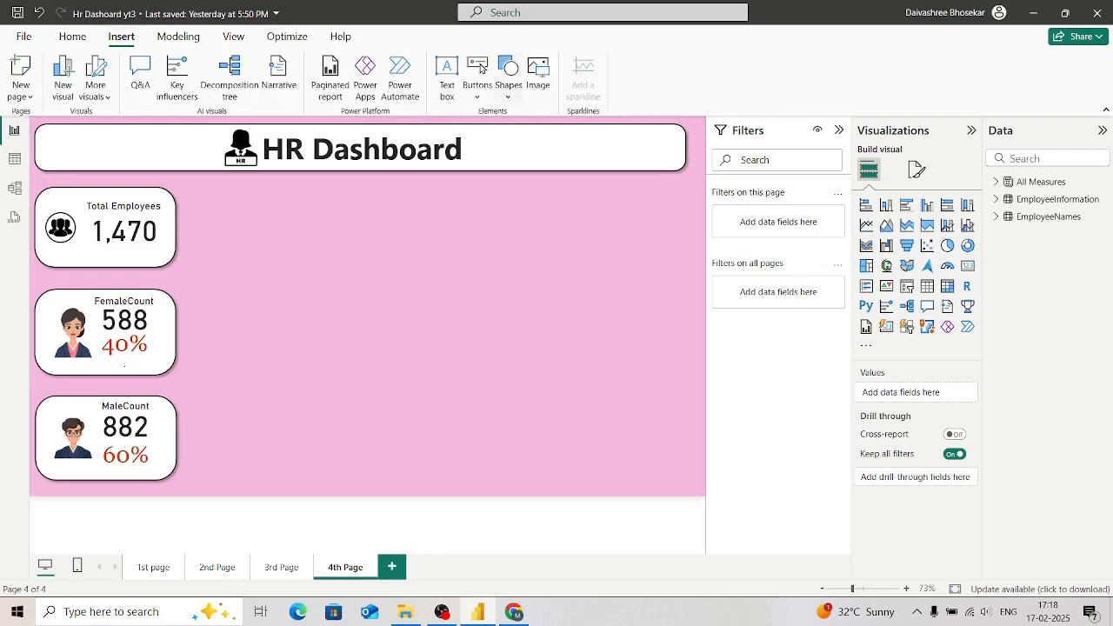
{"action": "left_click", "coordinate": [509, 94]}
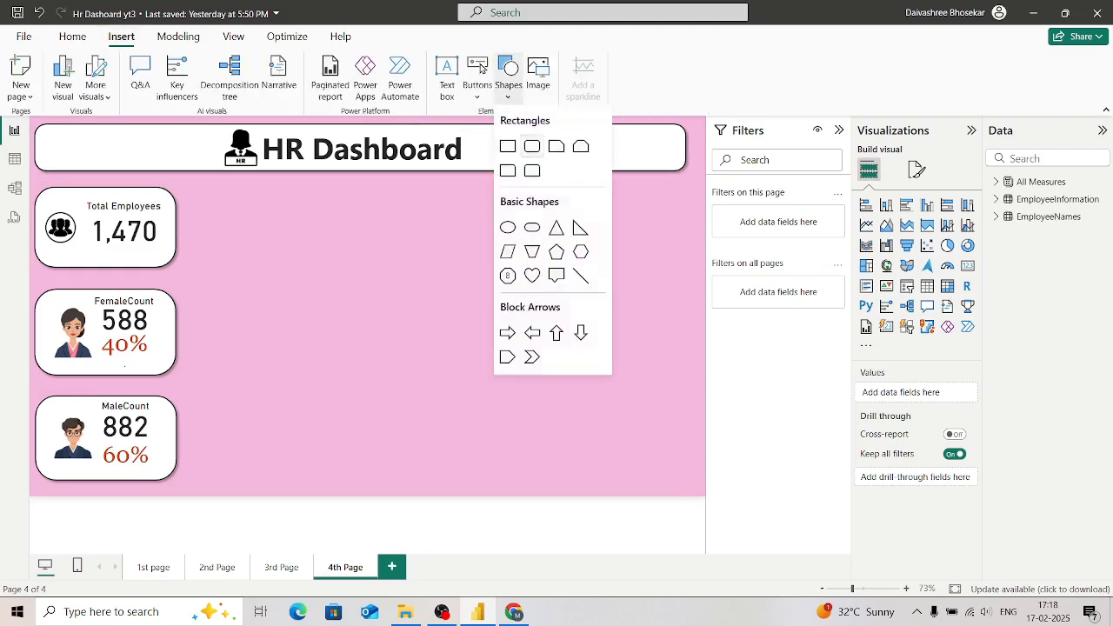
{"action": "left_click", "coordinate": [532, 146]}
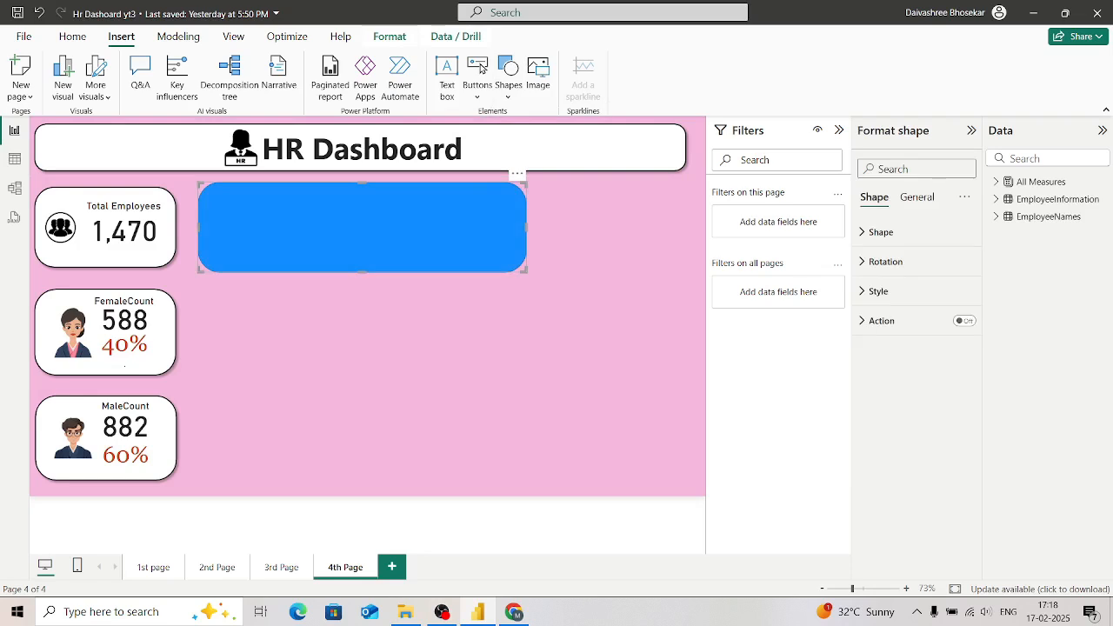
{"action": "left_click_drag", "start_coordinate": [524, 270], "coordinate": [472, 485]}
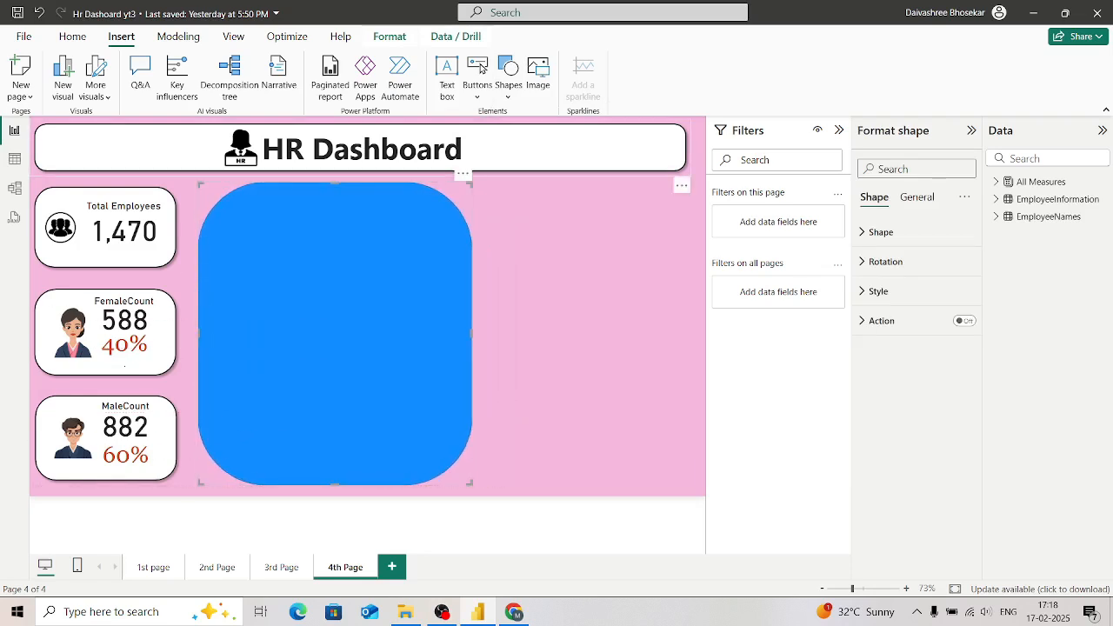
Step: Copy the Total Employees card's formatting onto the new rounded rectangle with Format painter
{"action": "left_click", "coordinate": [130, 252]}
{"action": "left_click", "coordinate": [72, 36]}
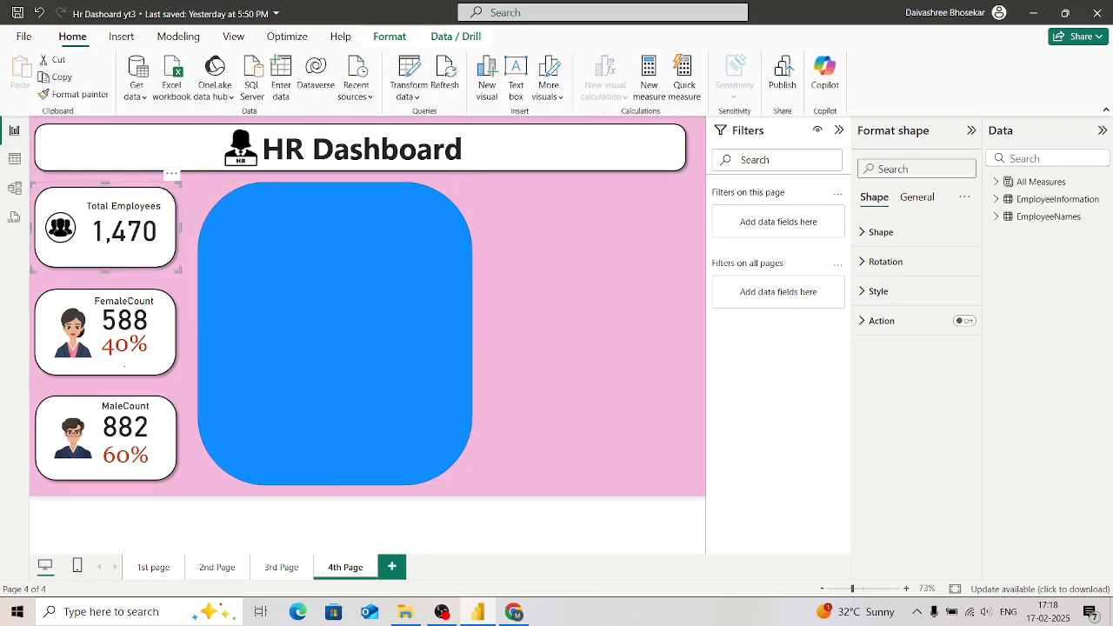
{"action": "left_click", "coordinate": [74, 94]}
{"action": "left_click", "coordinate": [335, 330]}
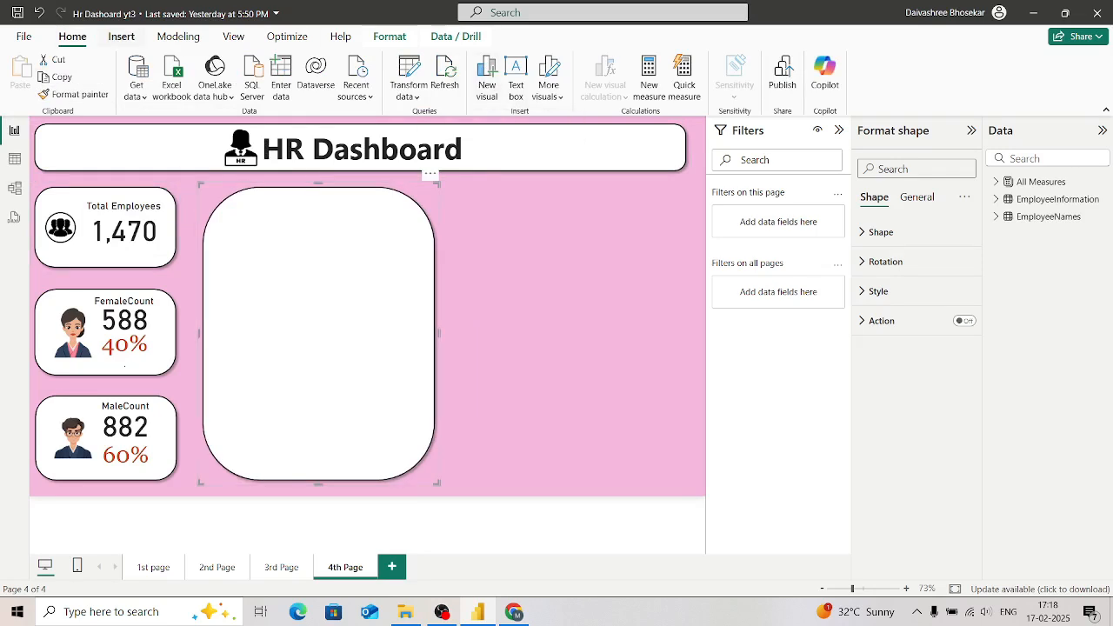
Step: Insert a second rounded rectangle next to the white panel and resize it to fill the remaining space at a similar height
{"action": "left_click", "coordinate": [121, 36]}
{"action": "left_click", "coordinate": [481, 68]}
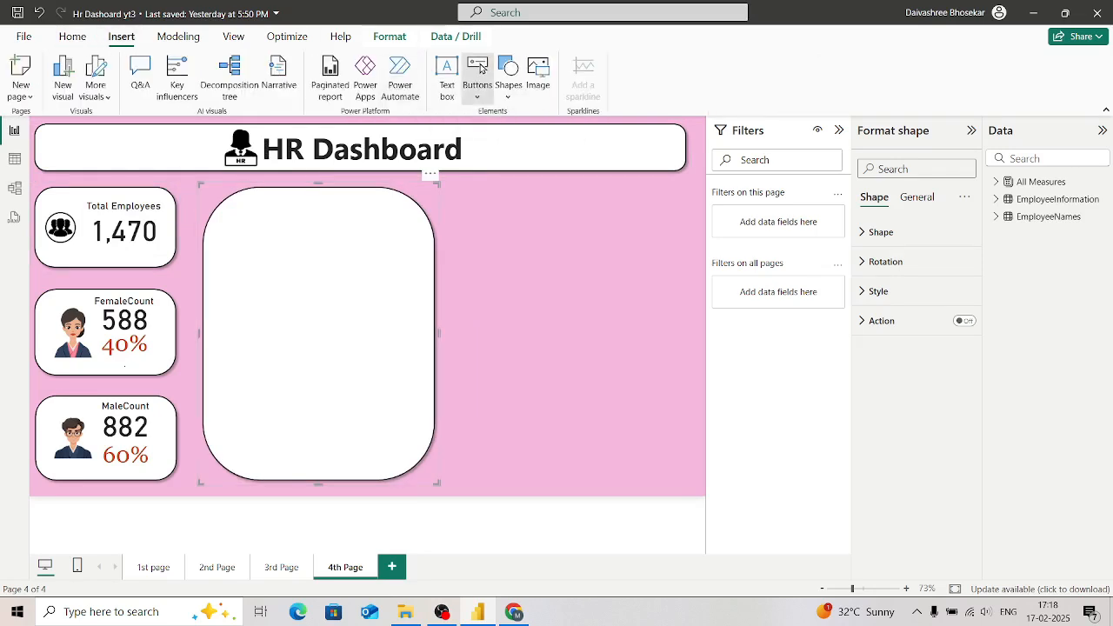
{"action": "left_click", "coordinate": [509, 76]}
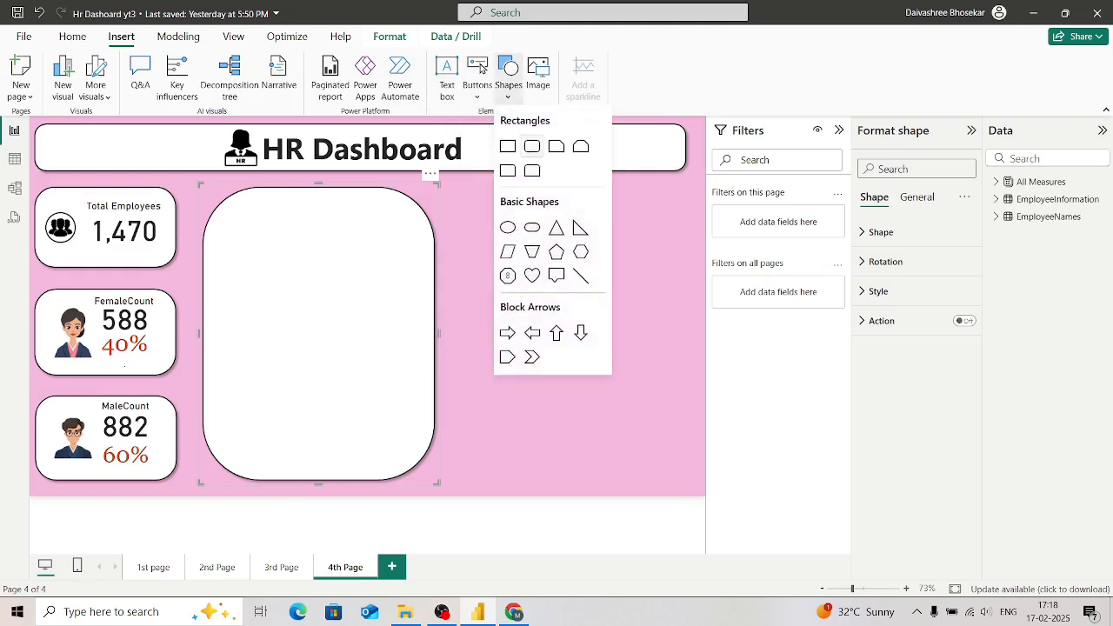
{"action": "left_click", "coordinate": [532, 146]}
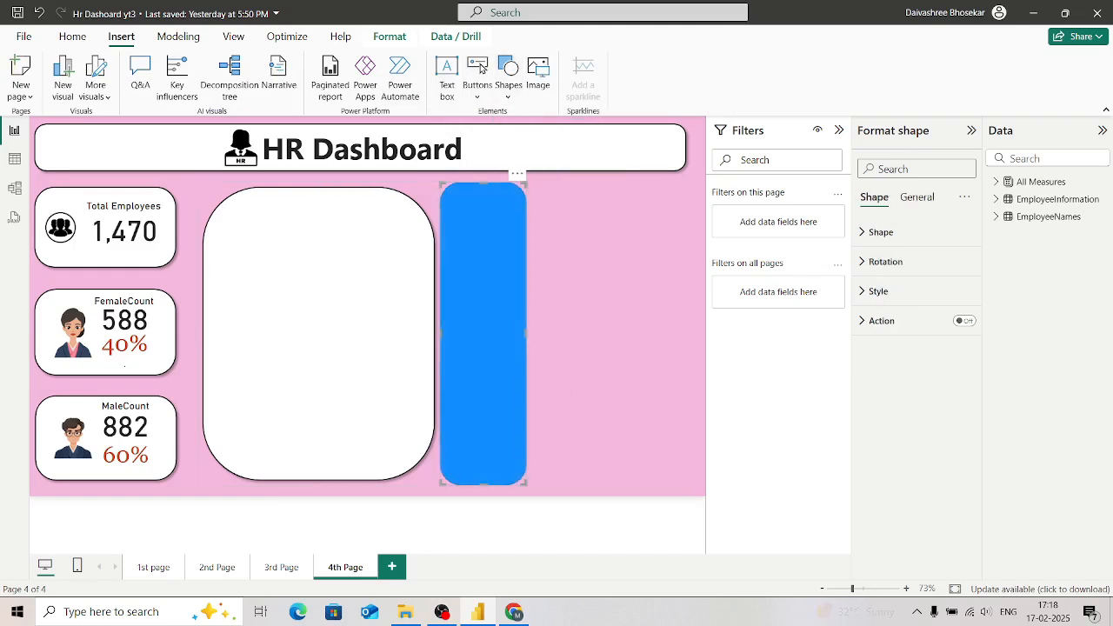
{"action": "left_click_drag", "start_coordinate": [526, 484], "coordinate": [690, 490]}
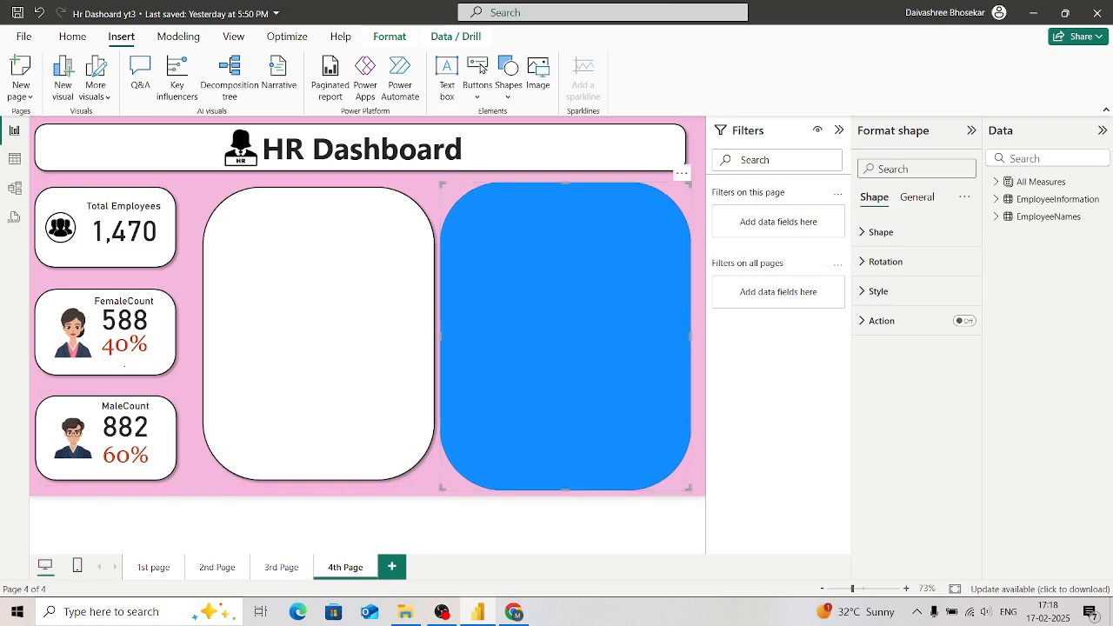
{"action": "left_click_drag", "start_coordinate": [690, 489], "coordinate": [690, 478]}
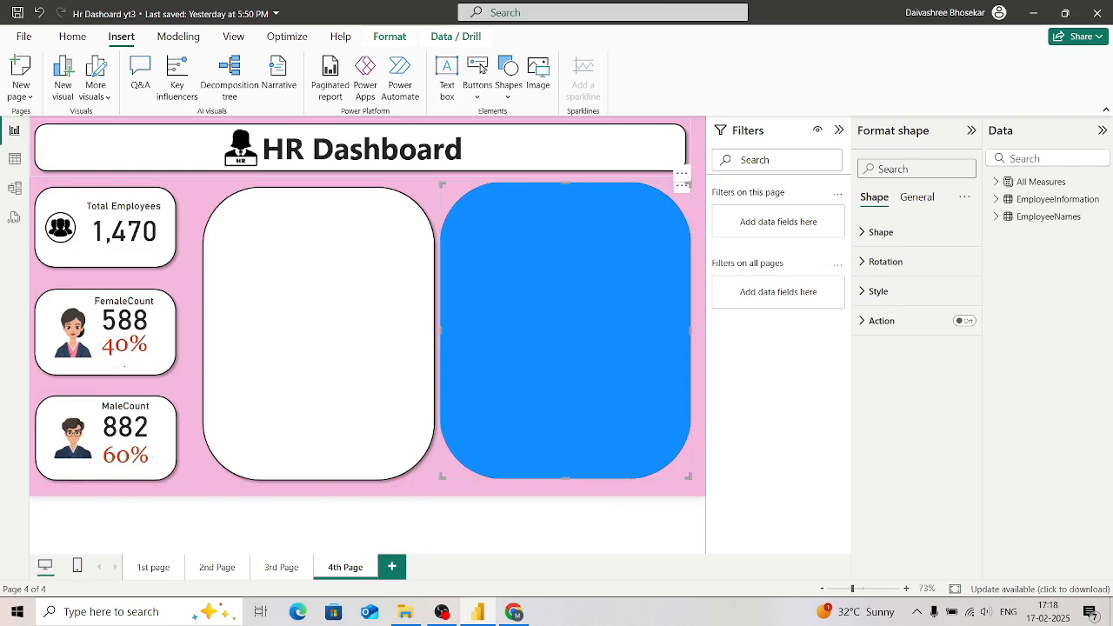
{"action": "left_click_drag", "start_coordinate": [565, 182], "coordinate": [565, 186]}
Step: Copy the first panel's formatting onto the second rounded rectangle with Format painter
{"action": "left_click", "coordinate": [318, 333]}
{"action": "left_click", "coordinate": [74, 93]}
{"action": "left_click", "coordinate": [565, 333]}
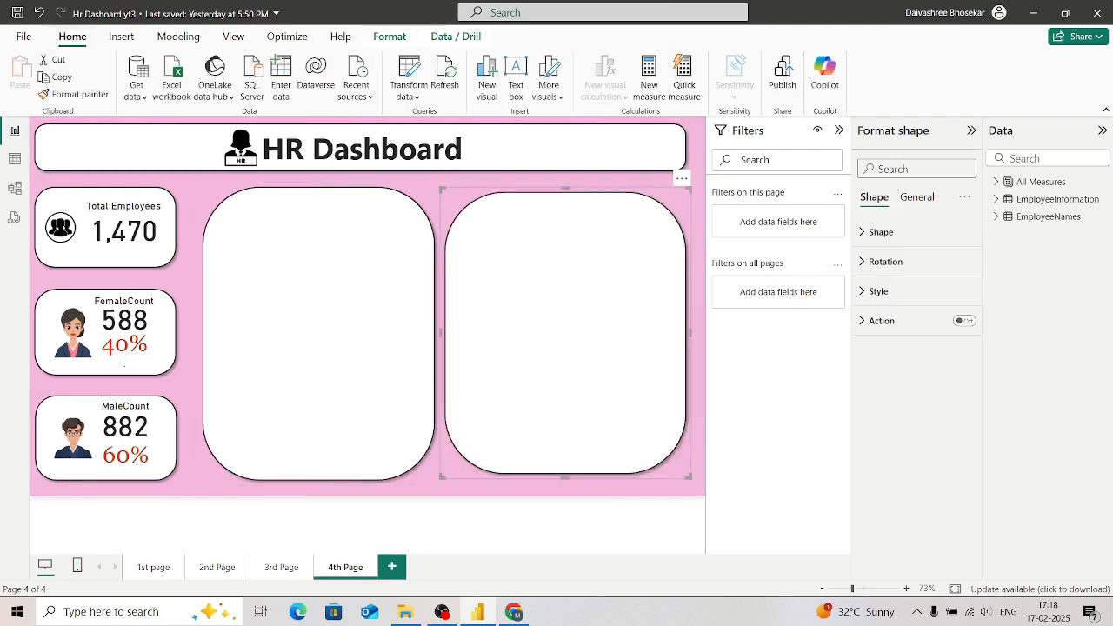
{"action": "left_click", "coordinate": [318, 333]}
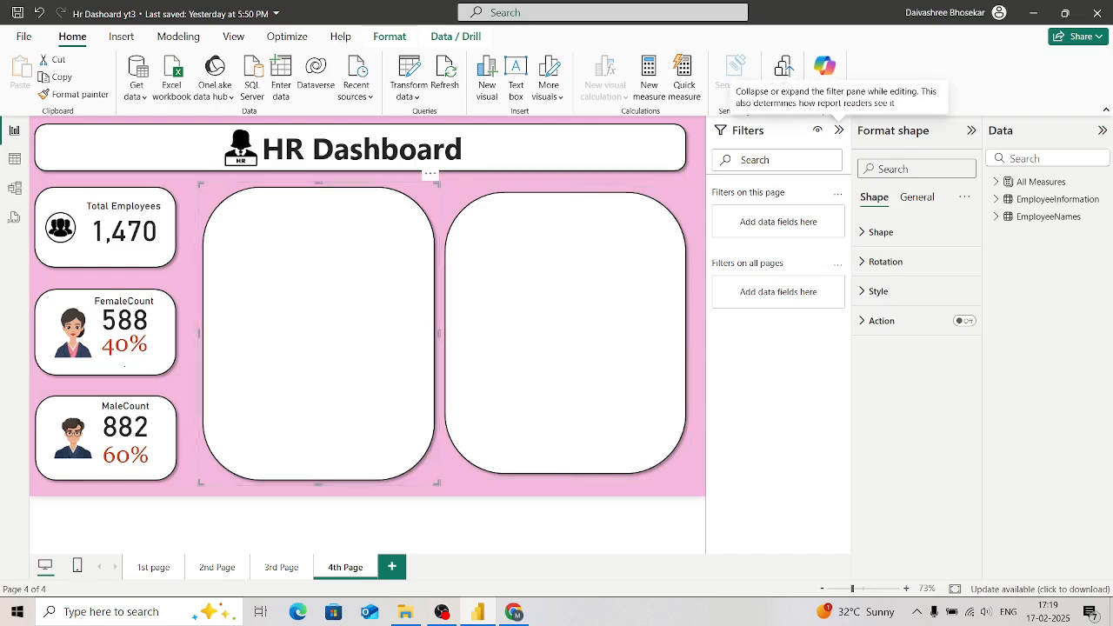
Step: Collapse the Filters pane, then insert an empty stacked bar chart, place it inside the first white panel and extend it upward
{"action": "left_click", "coordinate": [838, 129]}
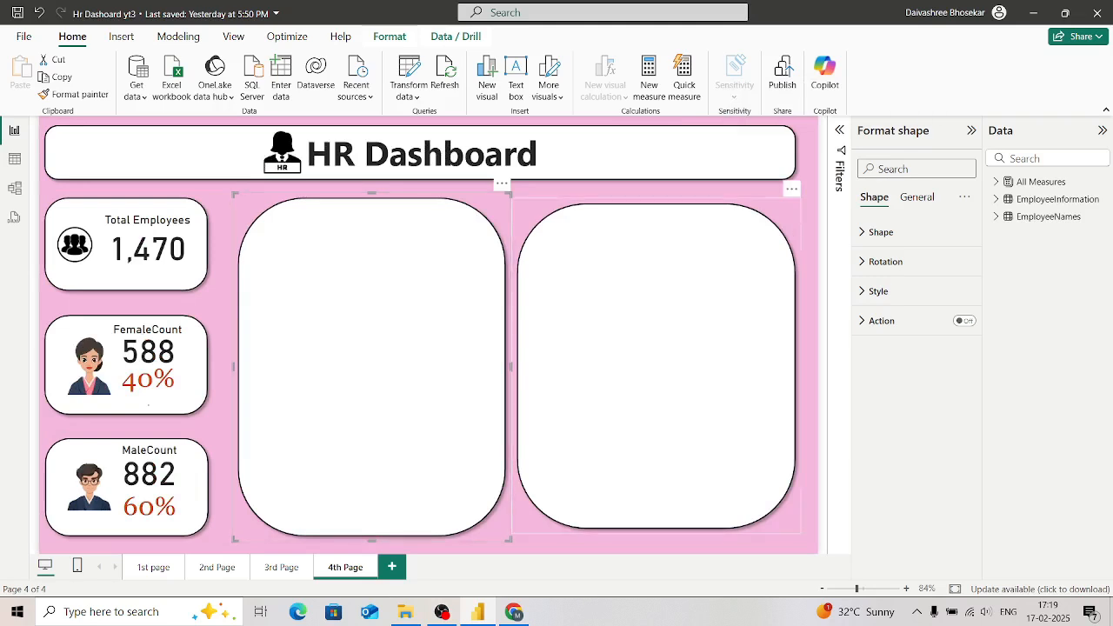
{"action": "left_click", "coordinate": [660, 543]}
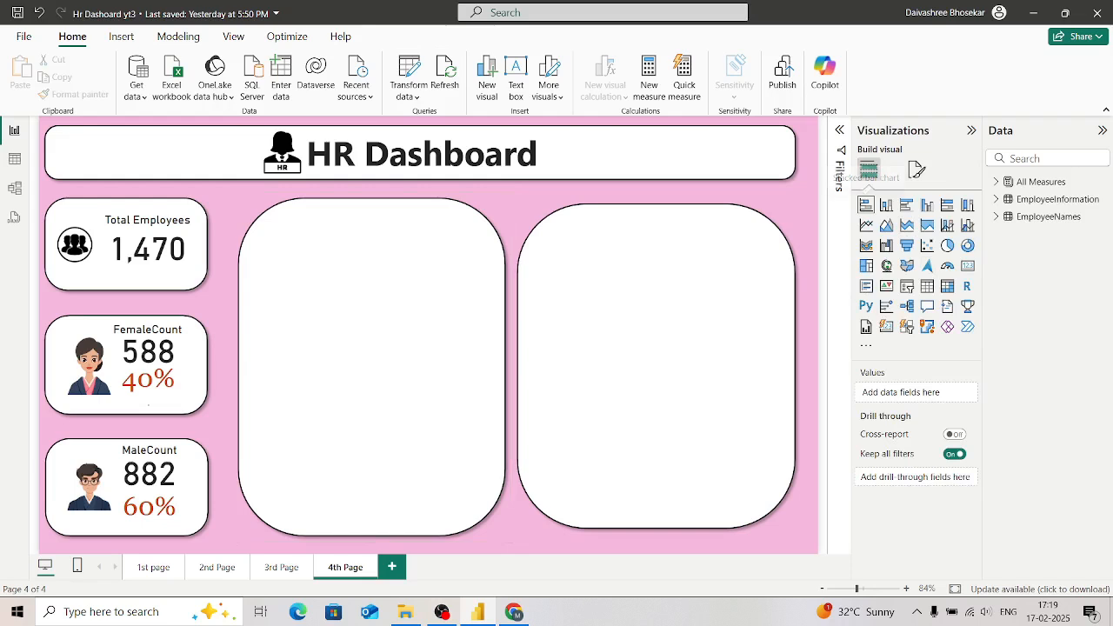
{"action": "left_click", "coordinate": [865, 205]}
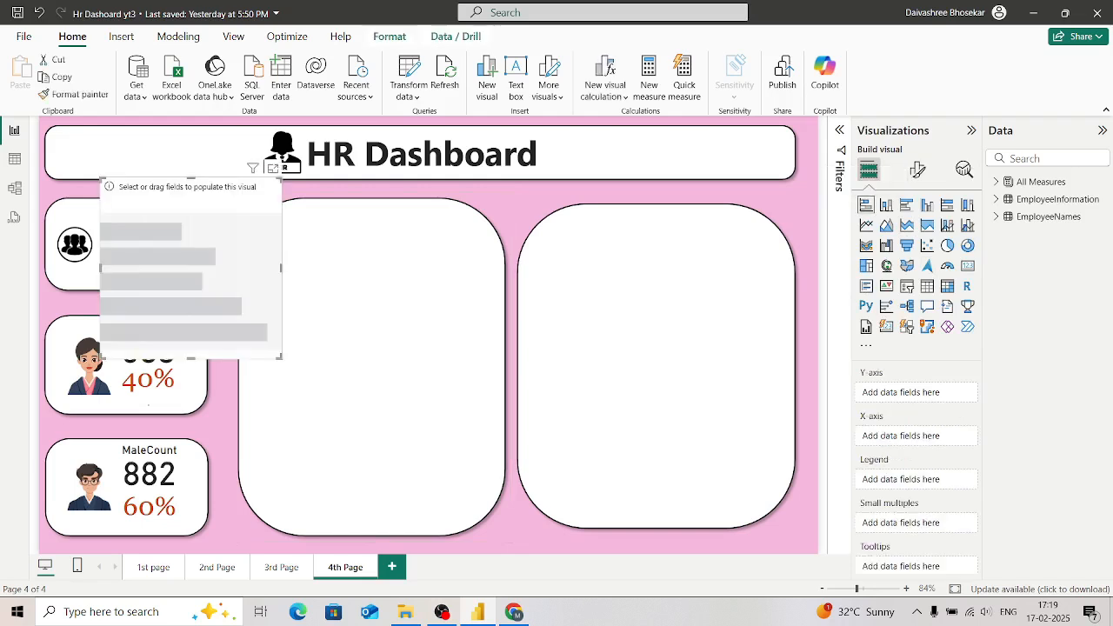
{"action": "left_click_drag", "start_coordinate": [191, 268], "coordinate": [362, 366]}
{"action": "left_click_drag", "start_coordinate": [363, 277], "coordinate": [364, 229]}
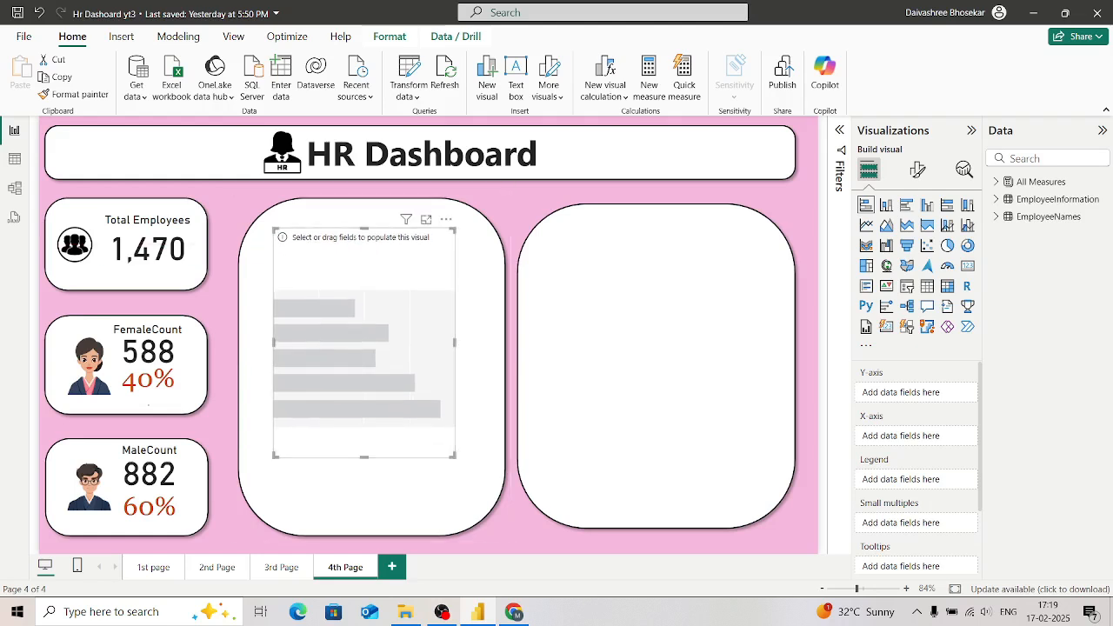
Step: Enlarge the empty bar chart downward and sideways inside the first white panel and add the TotalEmp measure to its X-axis
{"action": "left_click_drag", "start_coordinate": [363, 456], "coordinate": [364, 502]}
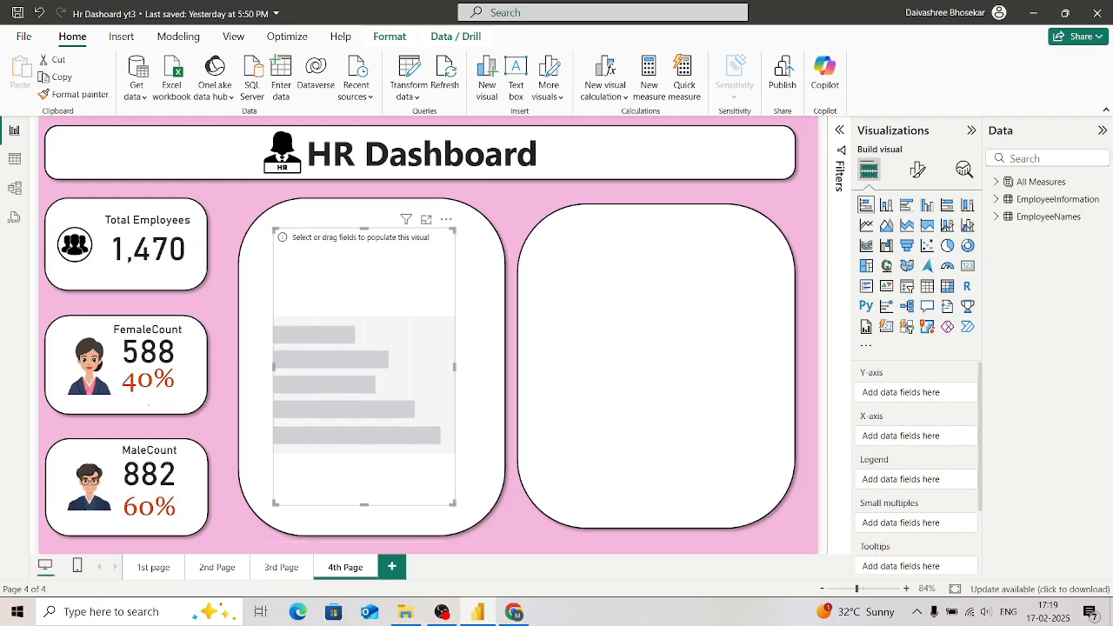
{"action": "left_click_drag", "start_coordinate": [454, 366], "coordinate": [475, 366]}
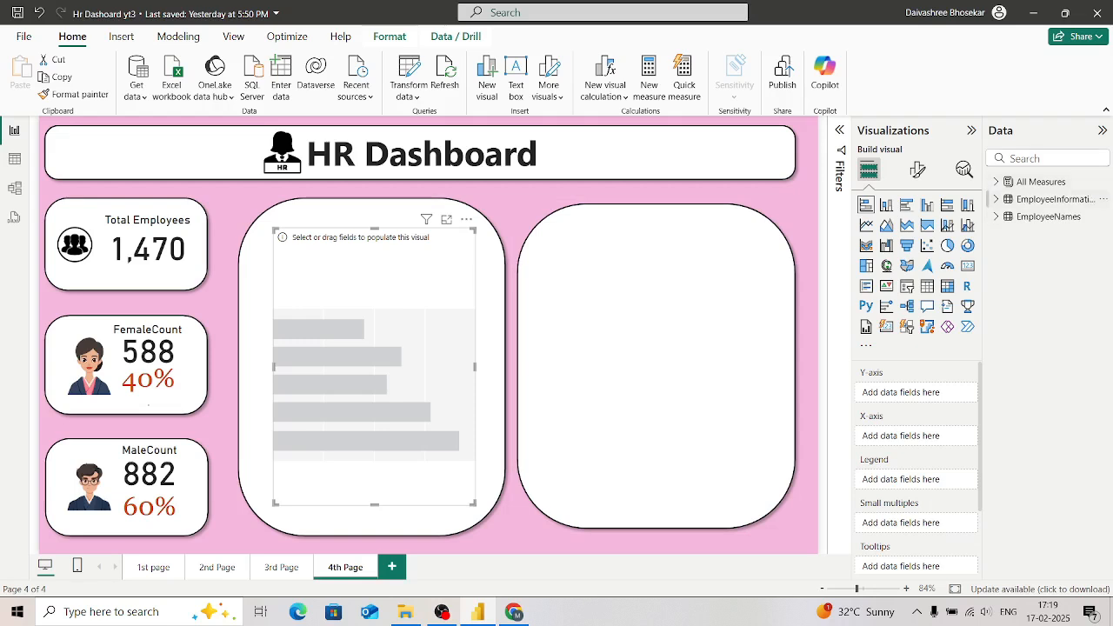
{"action": "left_click", "coordinate": [997, 199]}
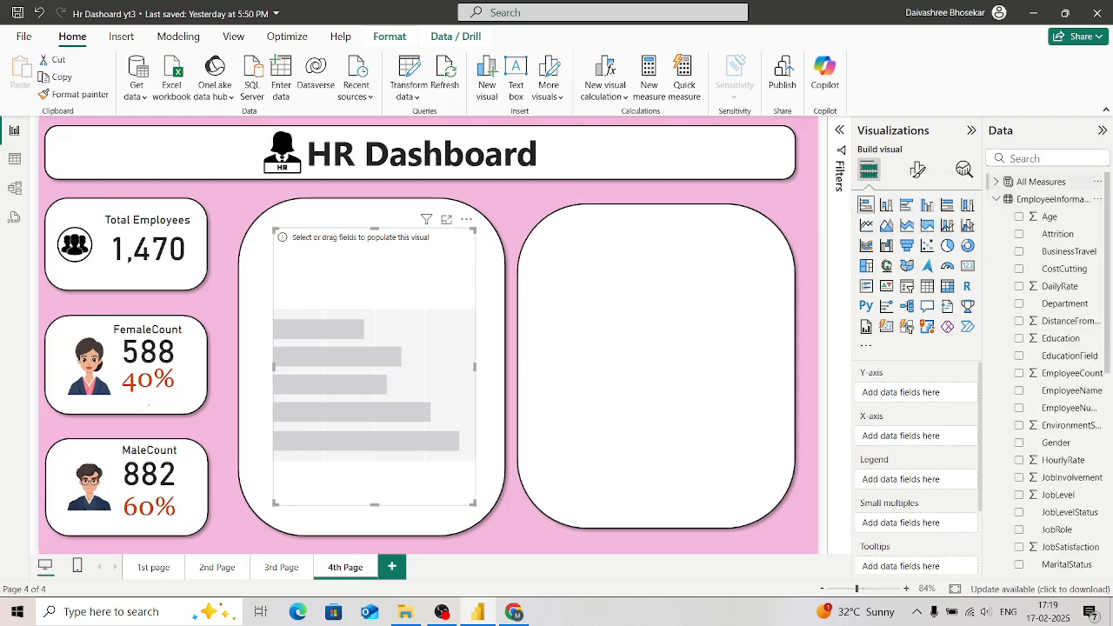
{"action": "left_click", "coordinate": [996, 181]}
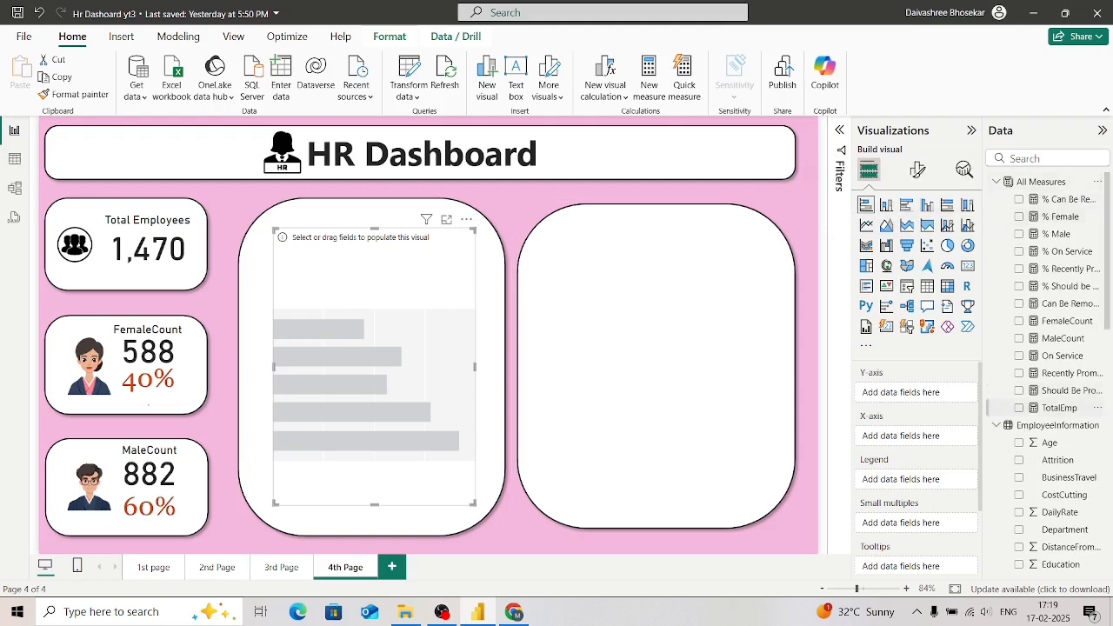
{"action": "left_click", "coordinate": [1056, 408]}
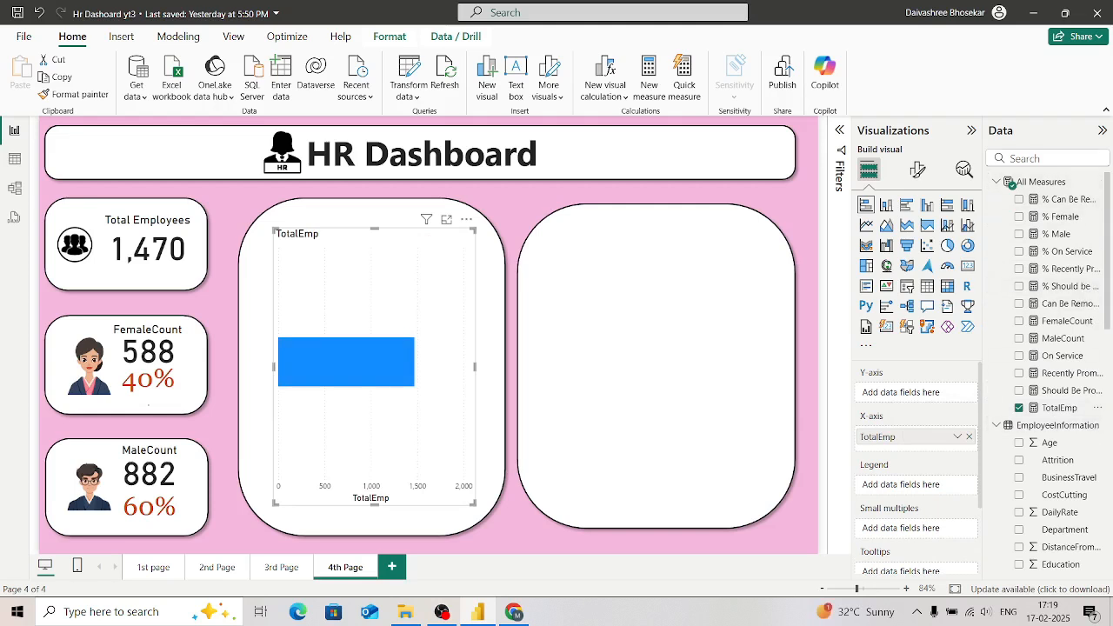
Step: Find the Satisfied By Job field, add it to the bar chart's Y-axis and widen the chart slightly to the left
{"action": "left_click", "coordinate": [1043, 158]}
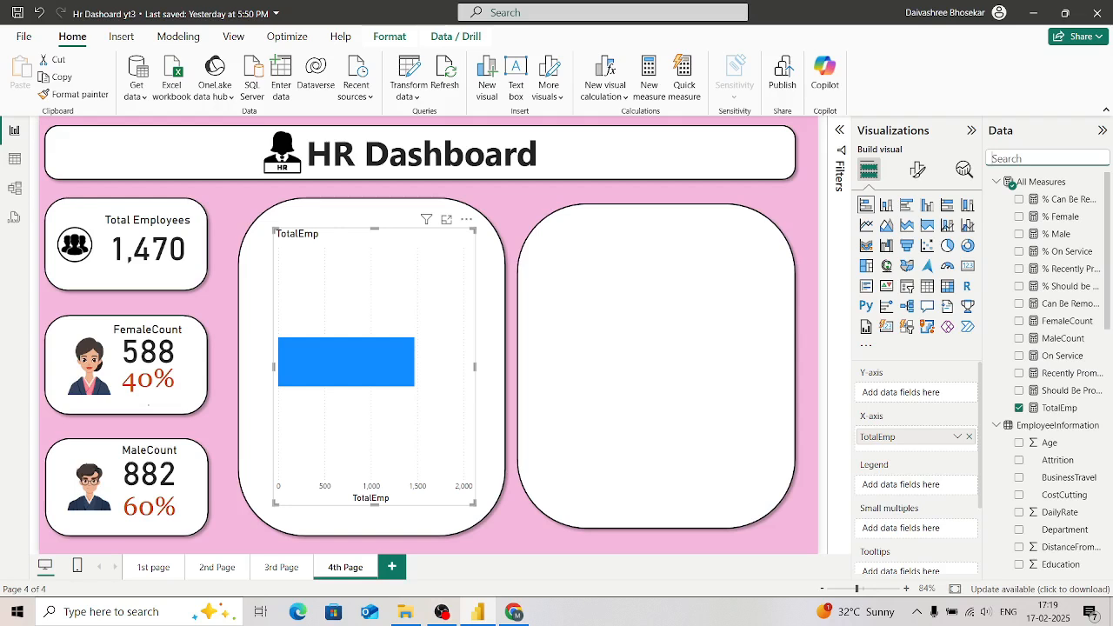
{"action": "type", "text": "J"}
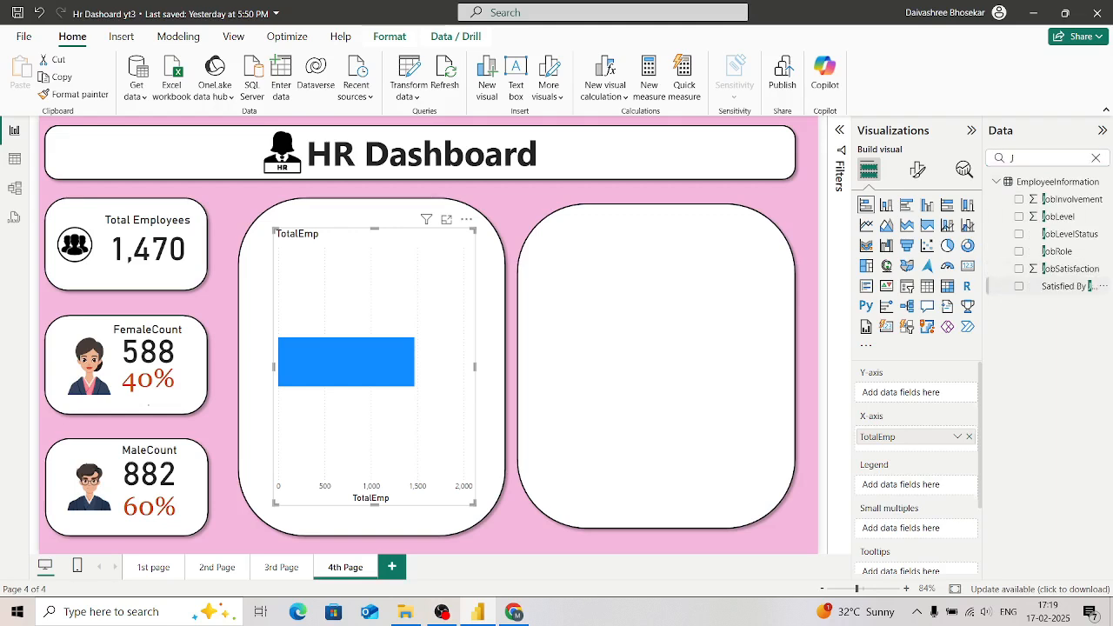
{"action": "left_click", "coordinate": [1019, 286]}
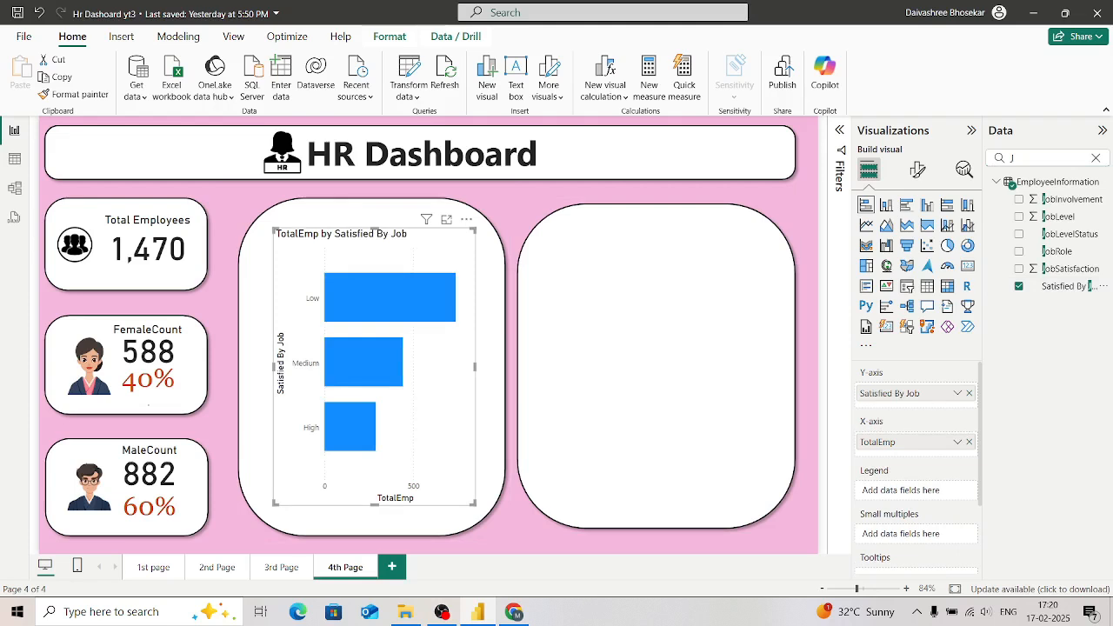
{"action": "mouse_move", "coordinate": [366, 431]}
{"action": "mouse_move", "coordinate": [376, 369]}
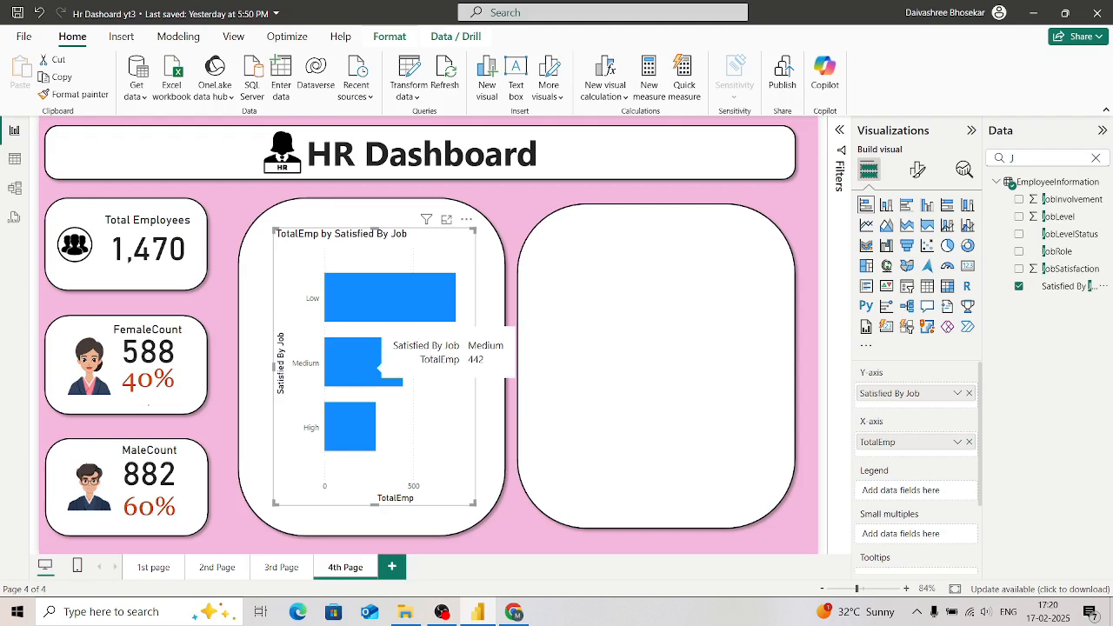
{"action": "mouse_move", "coordinate": [383, 296]}
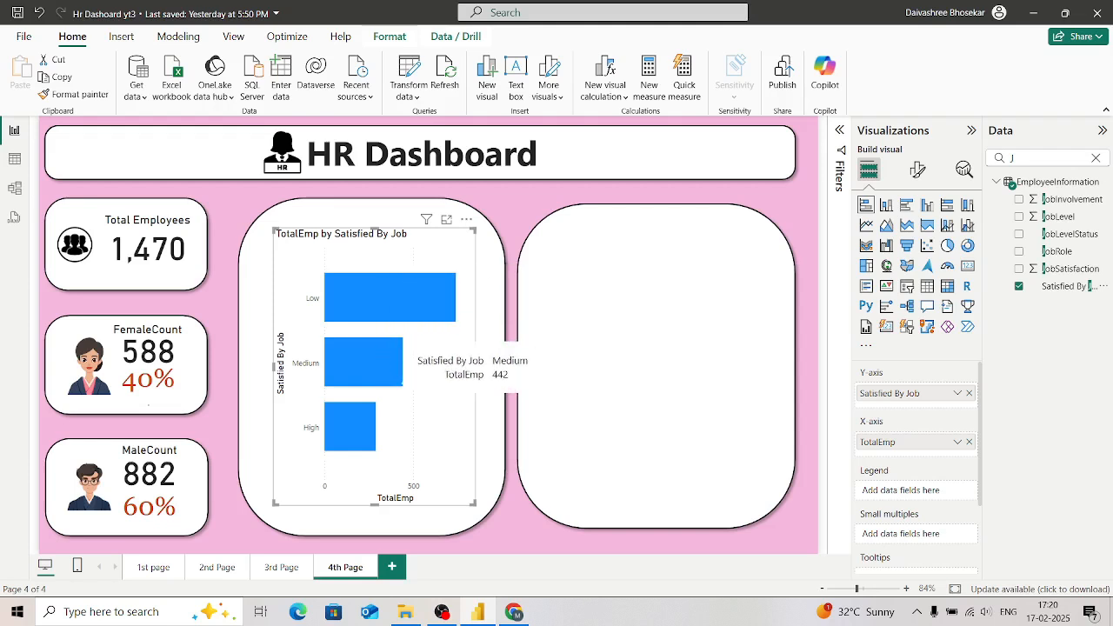
{"action": "left_click_drag", "start_coordinate": [274, 366], "coordinate": [264, 366]}
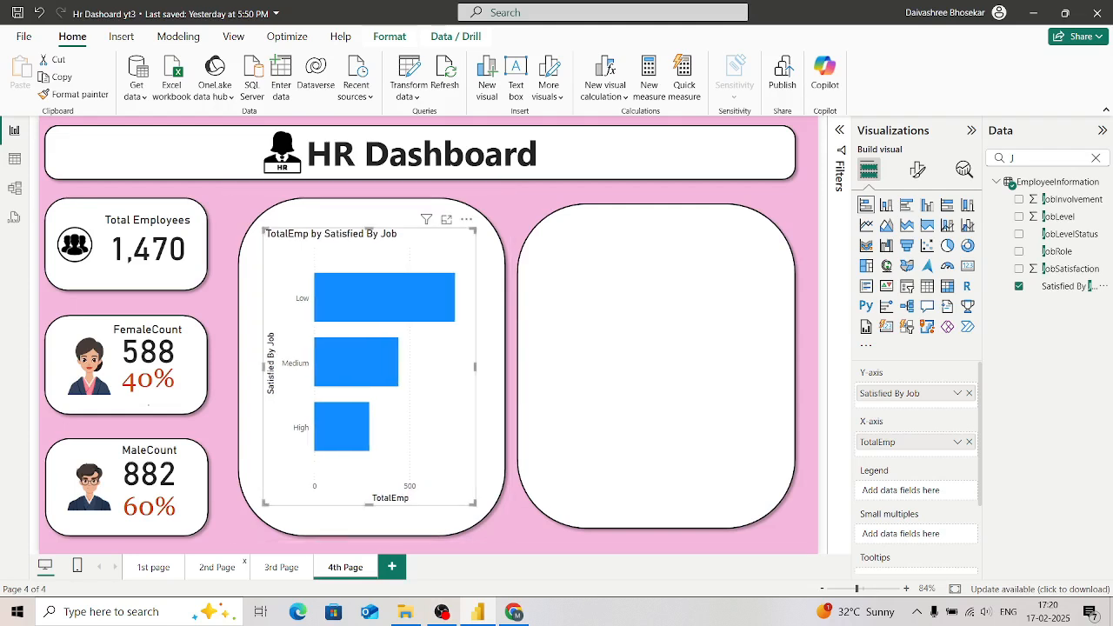
Step: Copy the formatting of the Service Years Of Employees chart on the 1st page onto the 4th page's bar chart with Format painter
{"action": "left_click", "coordinate": [218, 567]}
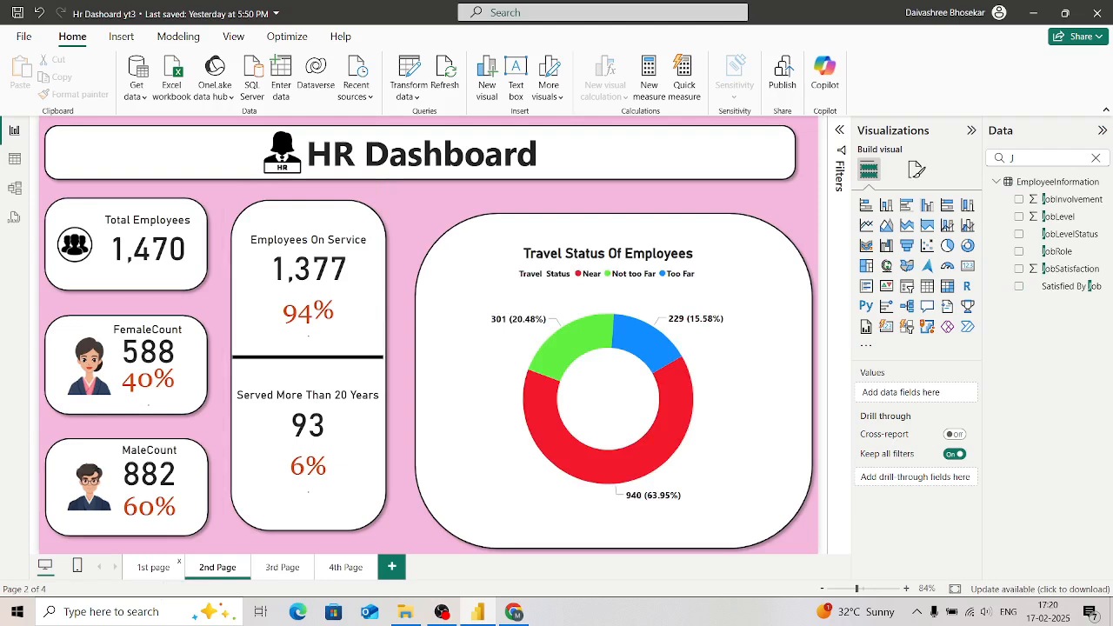
{"action": "left_click", "coordinate": [153, 567]}
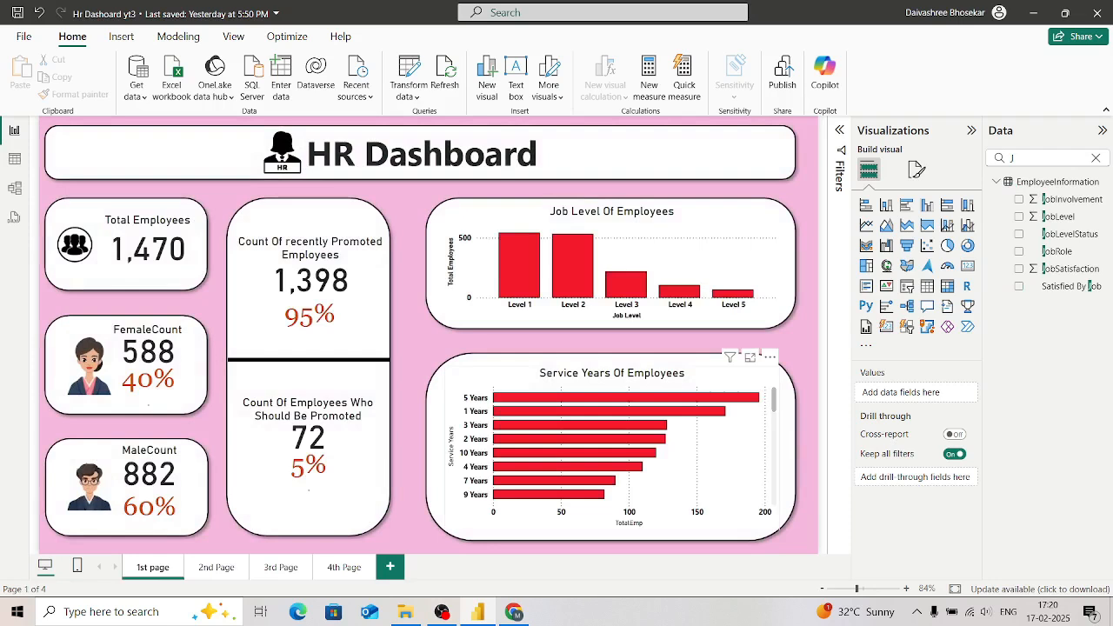
{"action": "left_click", "coordinate": [608, 435]}
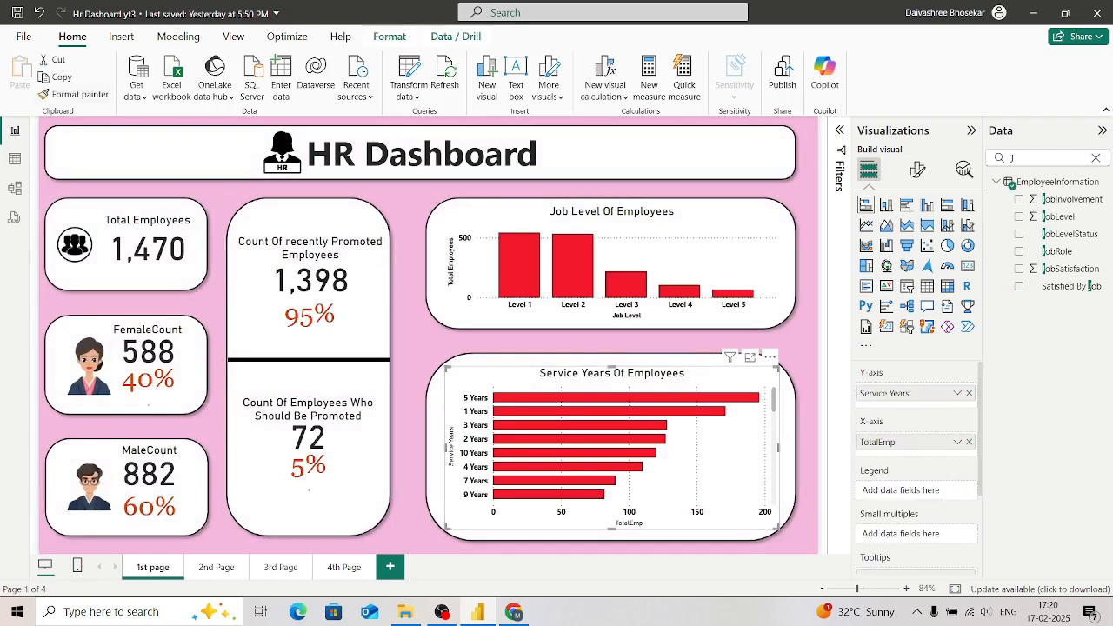
{"action": "left_click", "coordinate": [75, 94]}
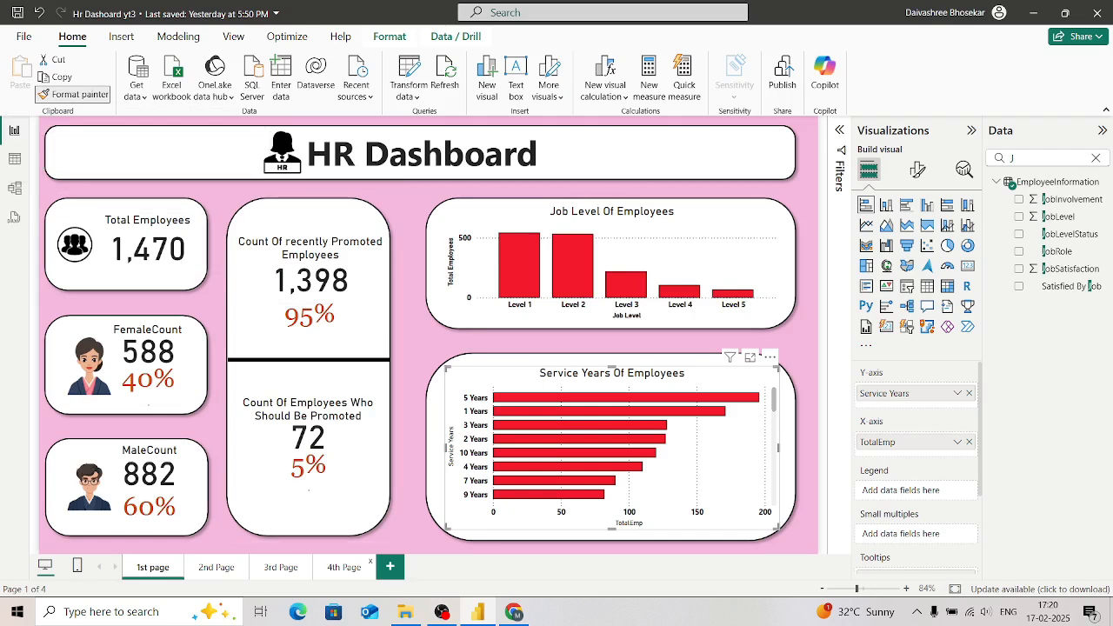
{"action": "left_click", "coordinate": [345, 567]}
{"action": "left_click", "coordinate": [342, 426]}
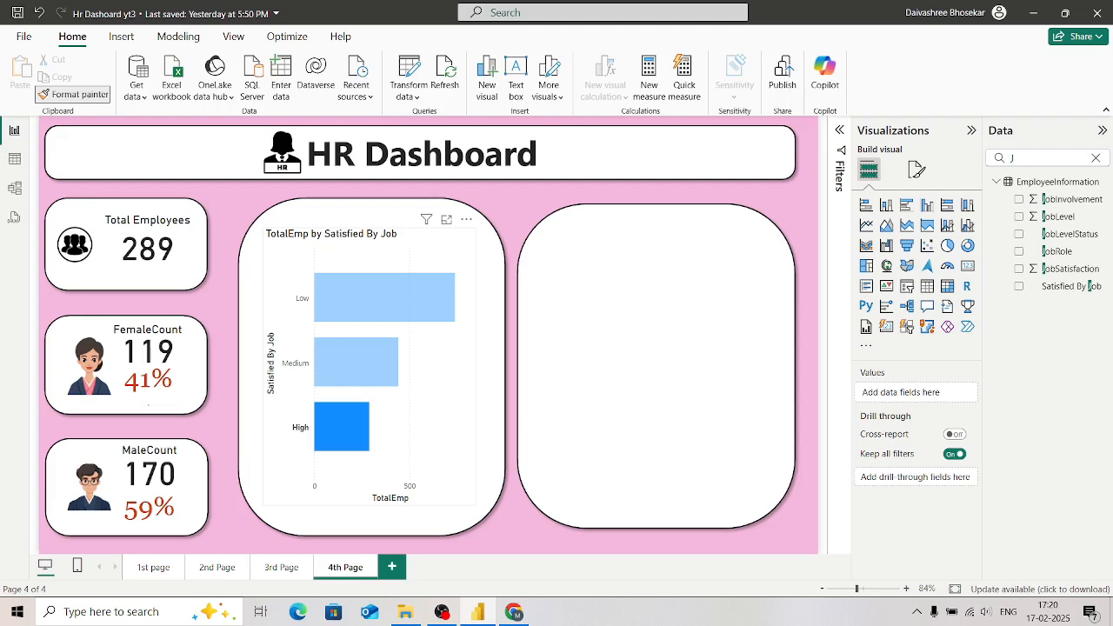
{"action": "left_click", "coordinate": [392, 365]}
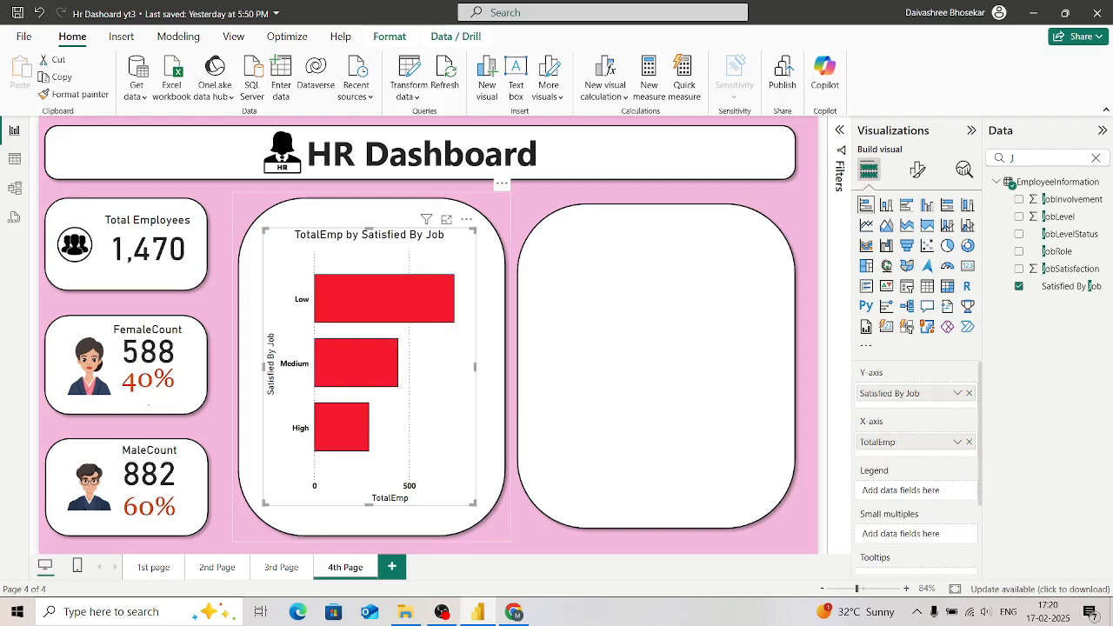
{"action": "left_click", "coordinate": [374, 522]}
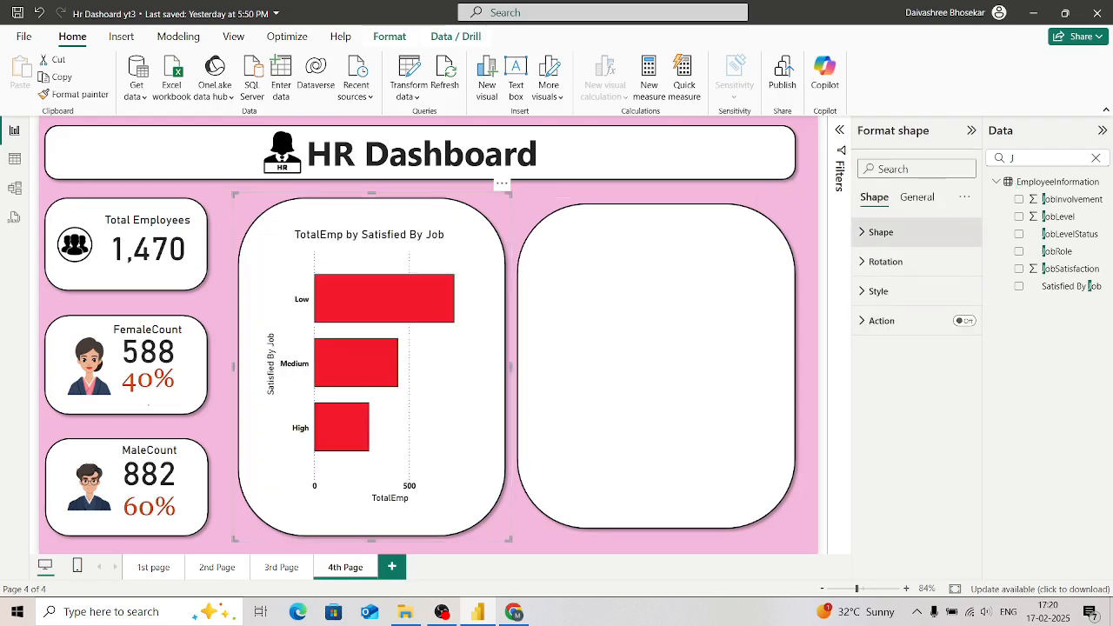
{"action": "key", "text": "ctrl+shift+bracketright"}
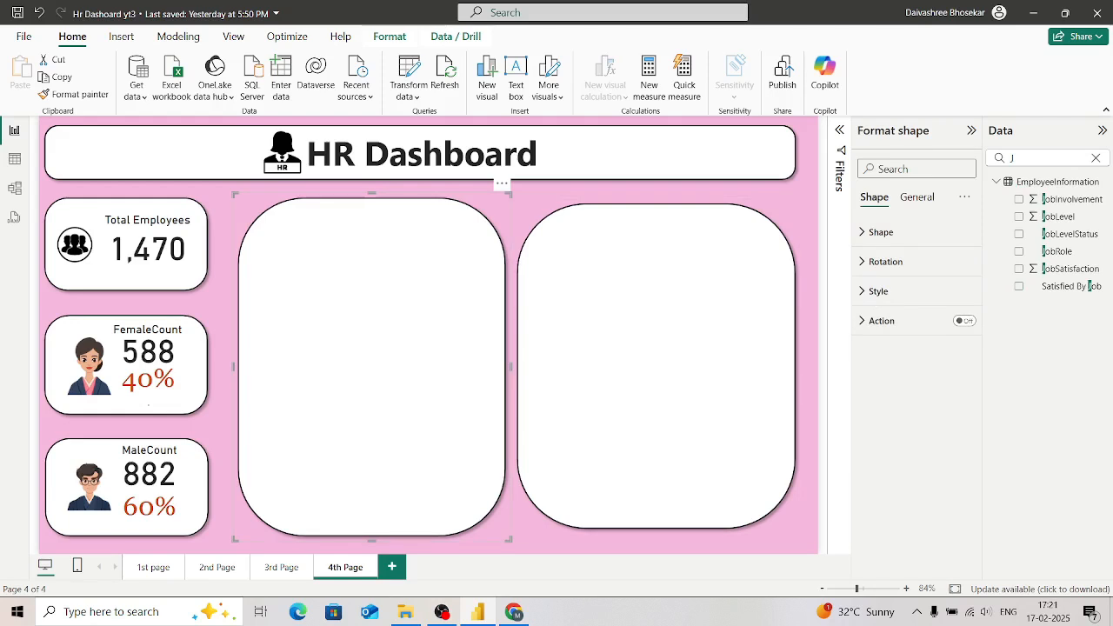
{"action": "left_click", "coordinate": [515, 537]}
Step: Change the bar chart's title to "Satisfaction by job"
{"action": "left_click", "coordinate": [370, 368]}
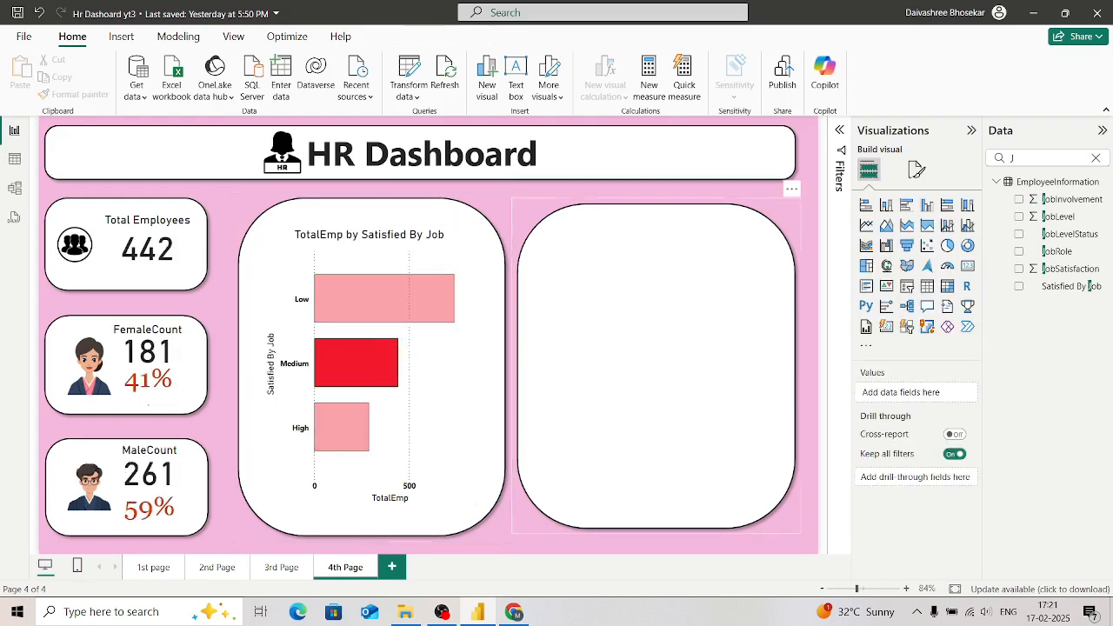
{"action": "left_click", "coordinate": [916, 169]}
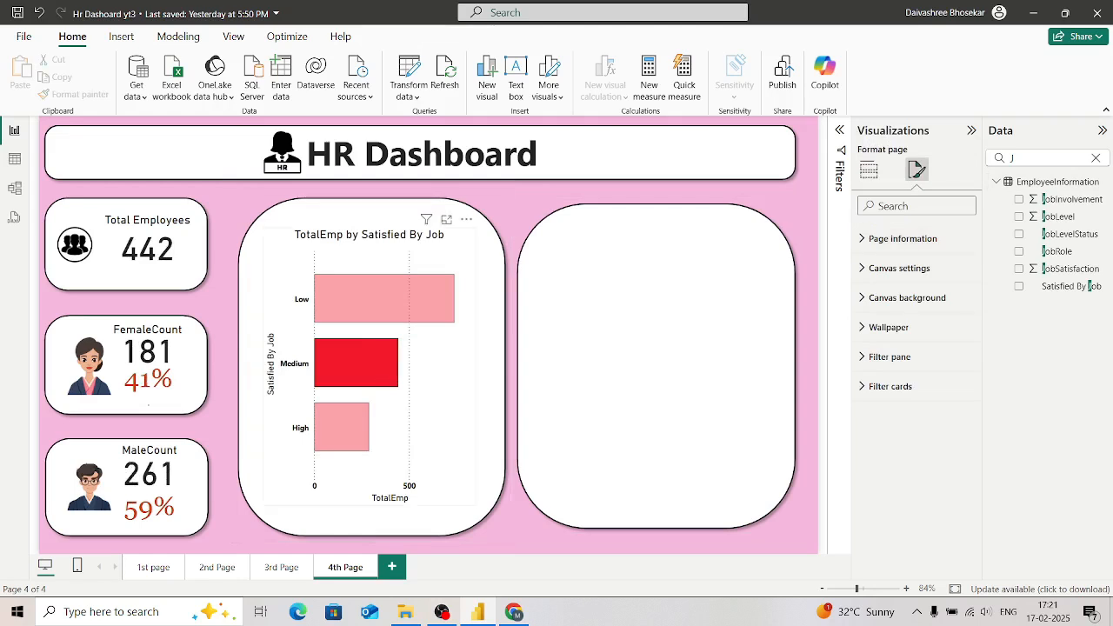
{"action": "left_click", "coordinate": [429, 376]}
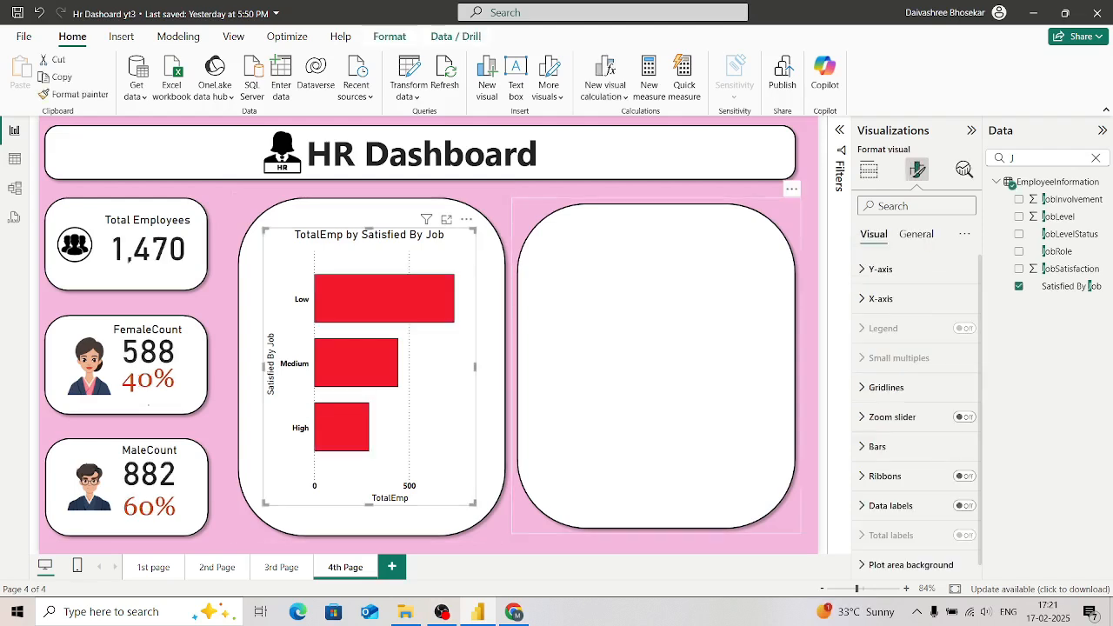
{"action": "left_click", "coordinate": [916, 234]}
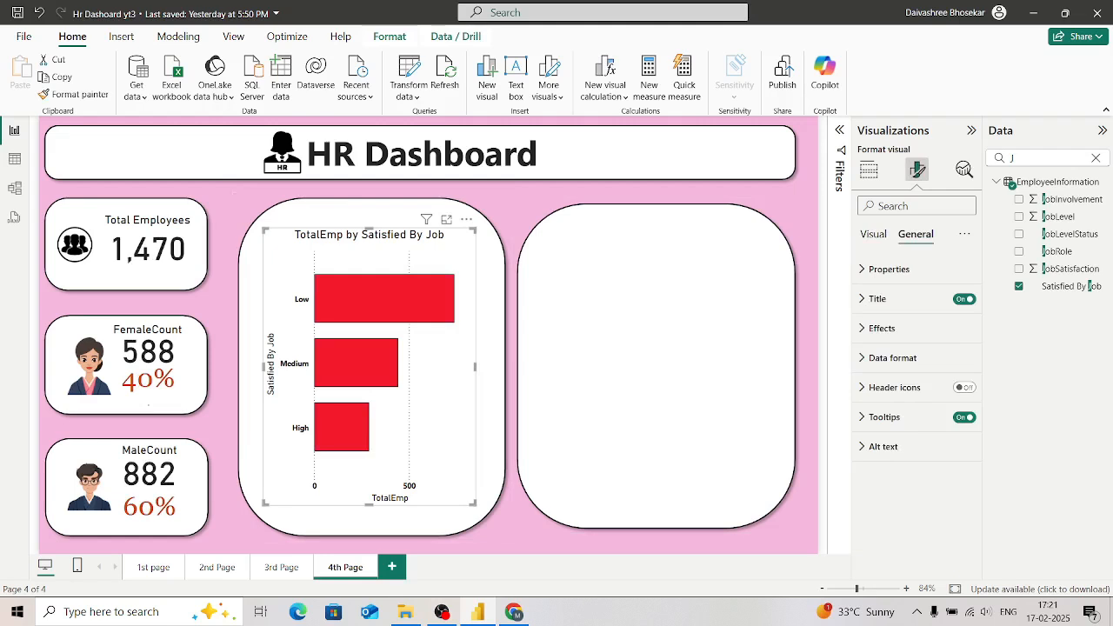
{"action": "left_click", "coordinate": [877, 298]}
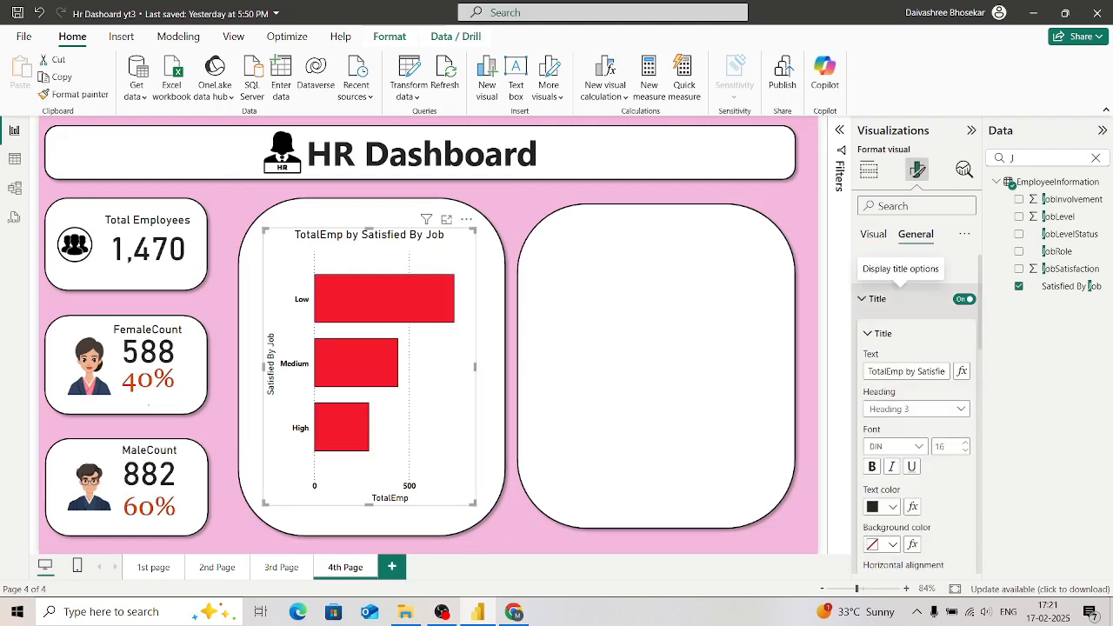
{"action": "left_click", "coordinate": [910, 371]}
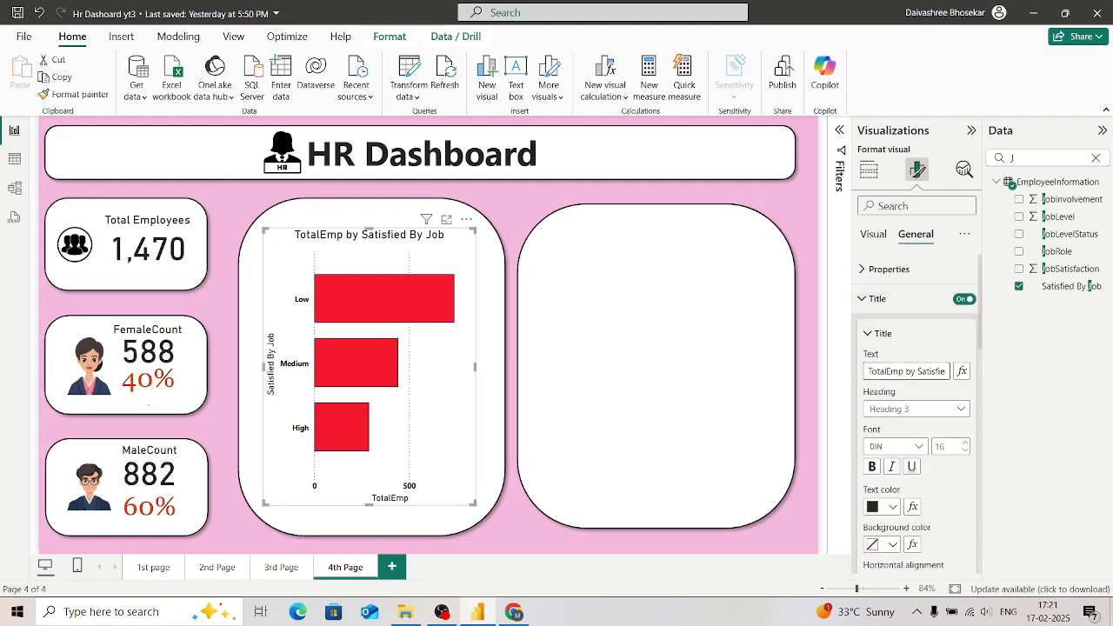
{"action": "key", "text": "BackSpace"}
{"action": "key", "text": "BackSpace"}
{"action": "key", "text": "BackSpace"}
{"action": "key", "text": "BackSpace"}
{"action": "key", "text": "BackSpace"}
{"action": "key", "text": "BackSpace"}
{"action": "key", "text": "BackSpace"}
{"action": "key", "text": "BackSpace"}
{"action": "key", "text": "BackSpace"}
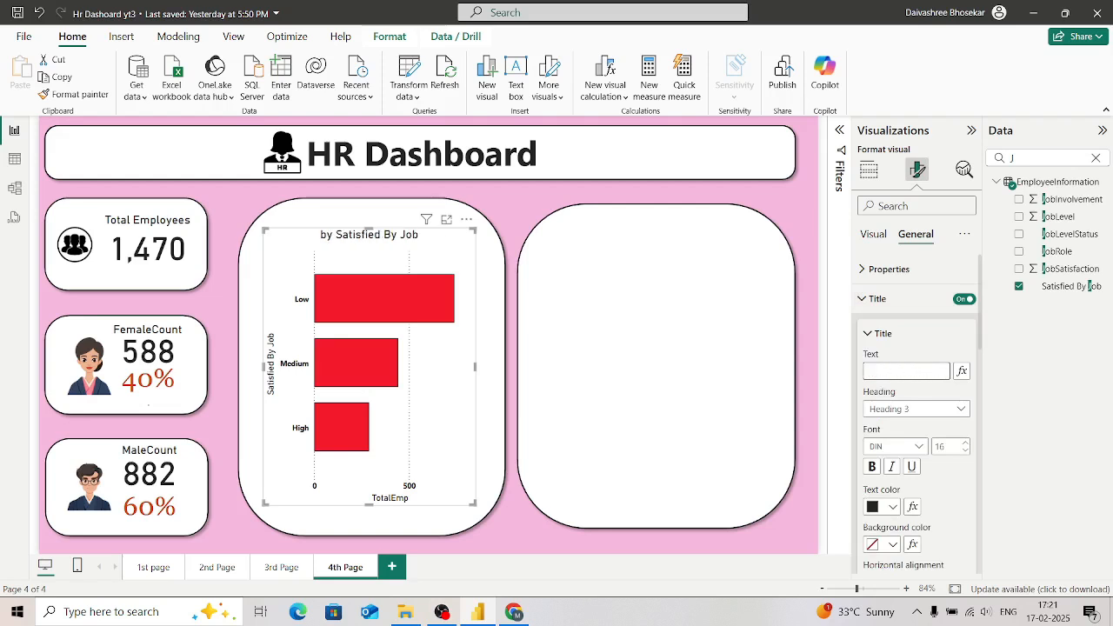
{"action": "type", "text": "Sati"}
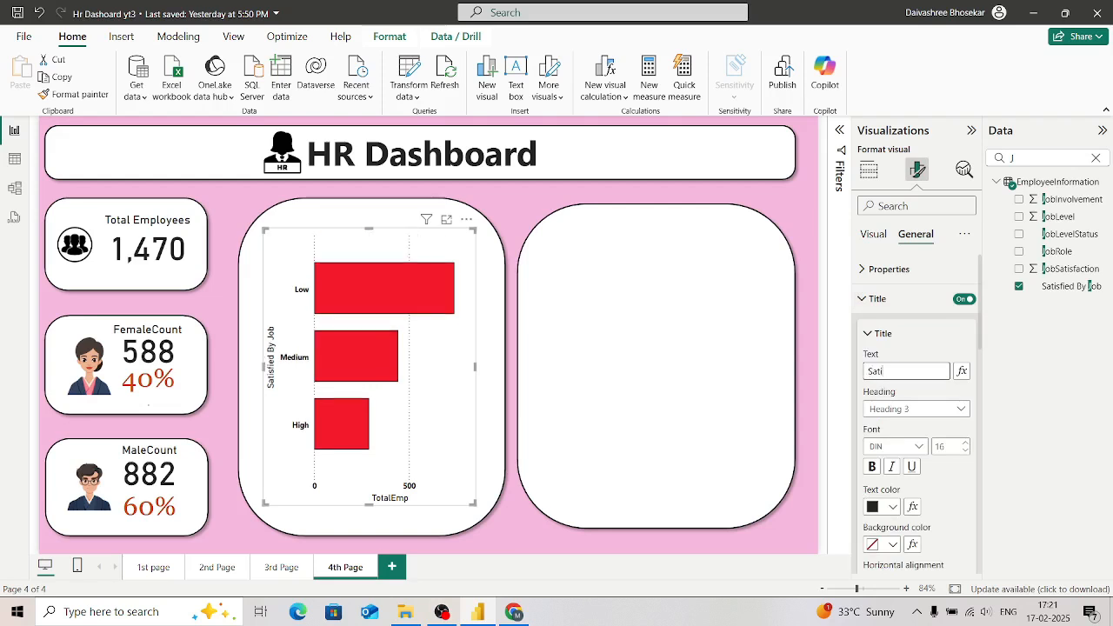
{"action": "type", "text": "fa"}
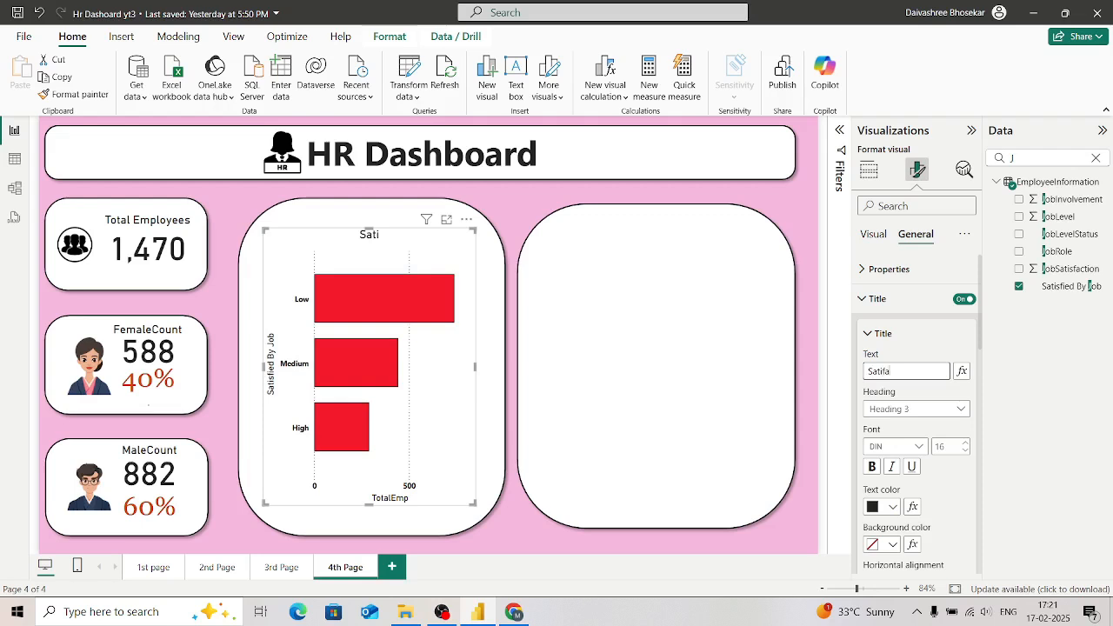
{"action": "type", "text": "ction by job"}
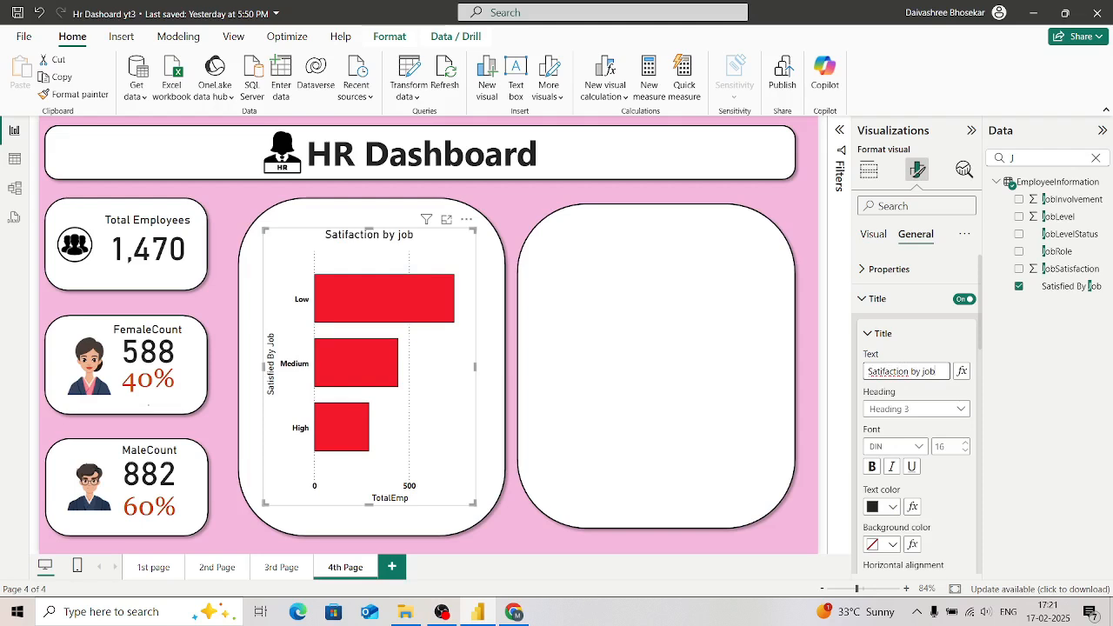
{"action": "key", "text": "BackSpace"}
{"action": "key", "text": "BackSpace"}
{"action": "key", "text": "BackSpace"}
{"action": "key", "text": "BackSpace"}
{"action": "key", "text": "BackSpace"}
{"action": "key", "text": "BackSpace"}
{"action": "key", "text": "BackSpace"}
{"action": "key", "text": "BackSpace"}
{"action": "key", "text": "BackSpace"}
{"action": "key", "text": "BackSpace"}
{"action": "key", "text": "BackSpace"}
{"action": "key", "text": "BackSpace"}
{"action": "key", "text": "BackSpace"}
{"action": "key", "text": "BackSpace"}
{"action": "key", "text": "BackSpace"}
{"action": "type", "text": "isfaction"}
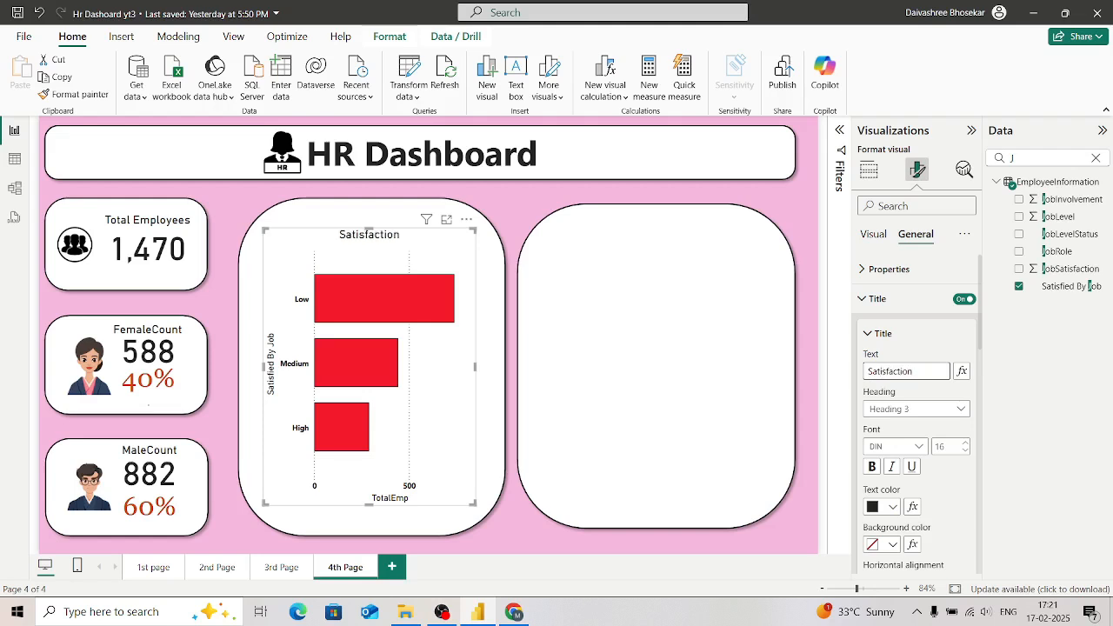
{"action": "type", "text": " by job"}
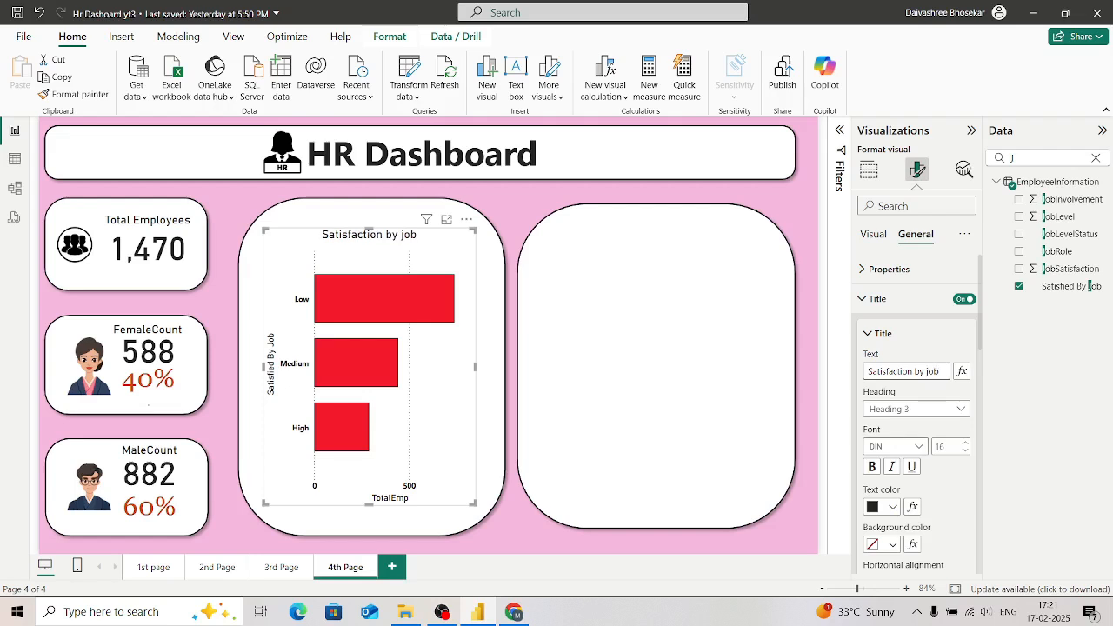
{"action": "scroll", "coordinate": [916, 417], "scroll_direction": "down", "scroll_amount": 5}
{"action": "scroll", "coordinate": [916, 414], "scroll_direction": "up", "scroll_amount": 1}
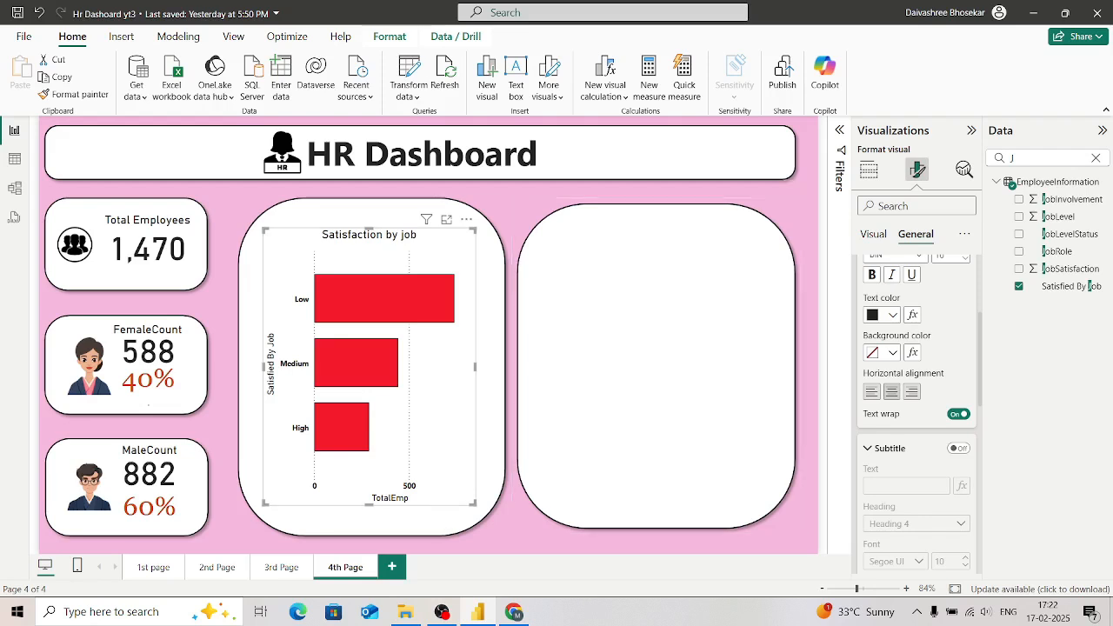
Step: Clear the field search, insert a pie chart and enlarge it inside the second white panel, shifting that panel slightly right and up
{"action": "left_click", "coordinate": [1040, 158]}
{"action": "left_click", "coordinate": [1095, 158]}
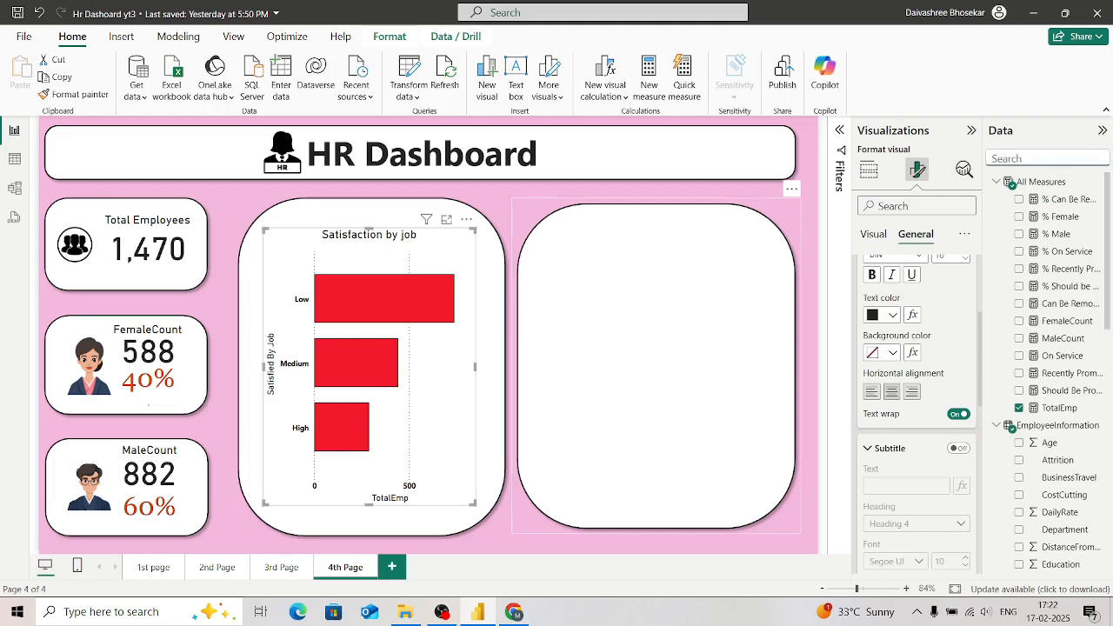
{"action": "left_click", "coordinate": [656, 366]}
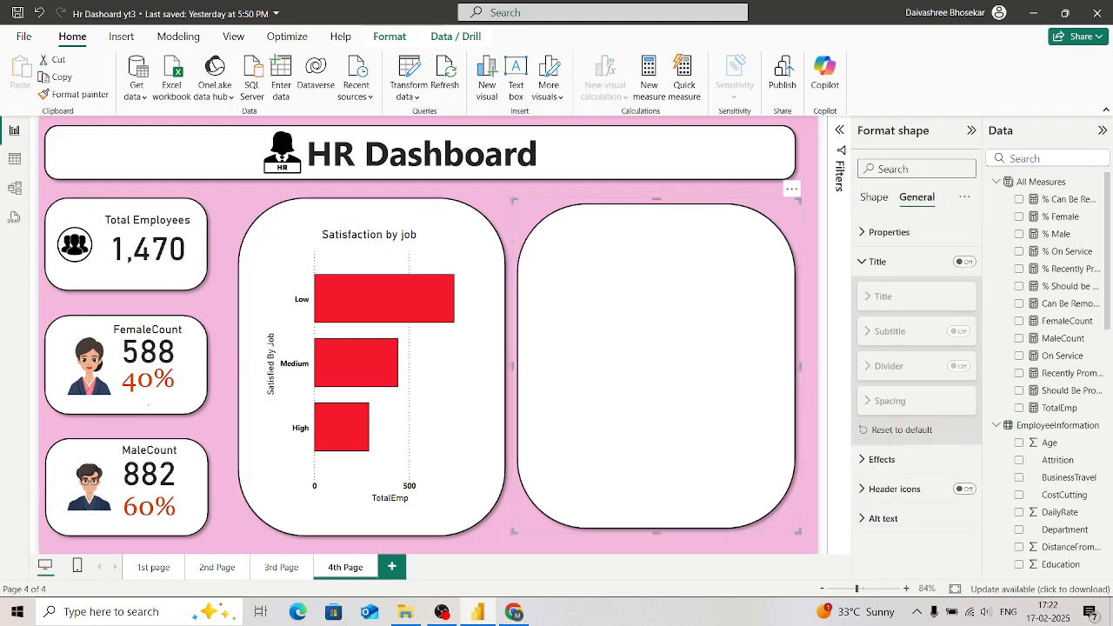
{"action": "left_click", "coordinate": [810, 193]}
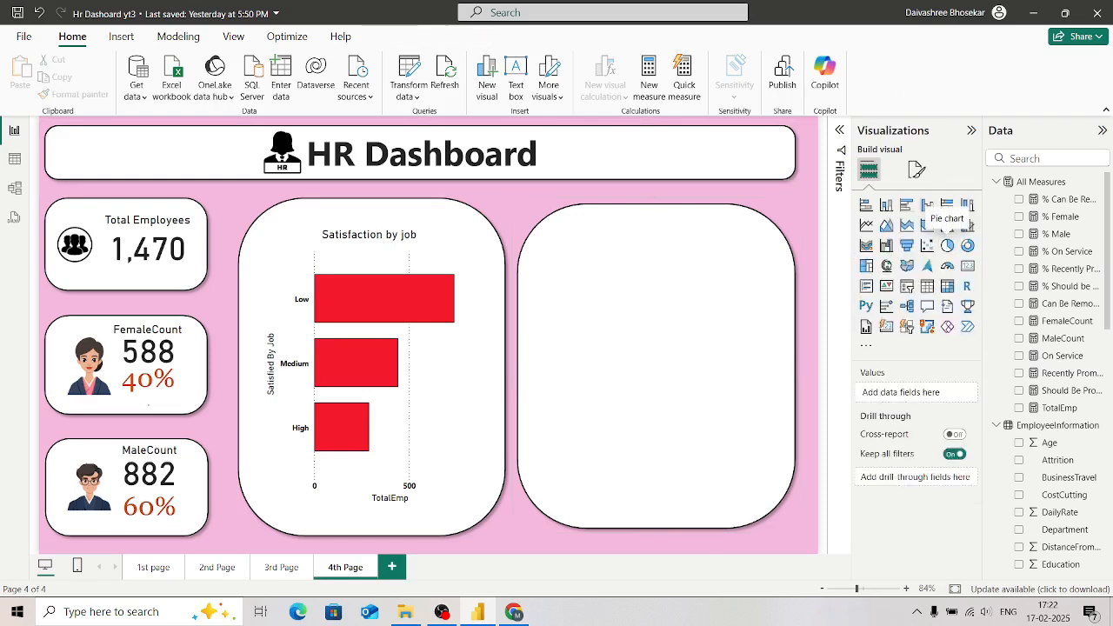
{"action": "left_click", "coordinate": [946, 245]}
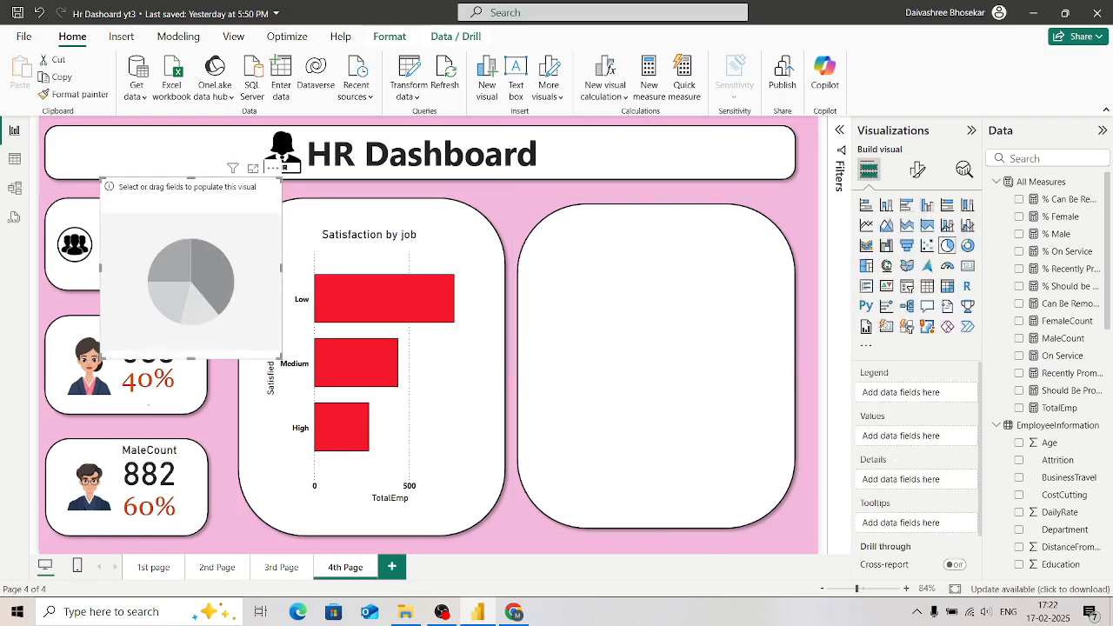
{"action": "left_click_drag", "start_coordinate": [191, 269], "coordinate": [728, 383]}
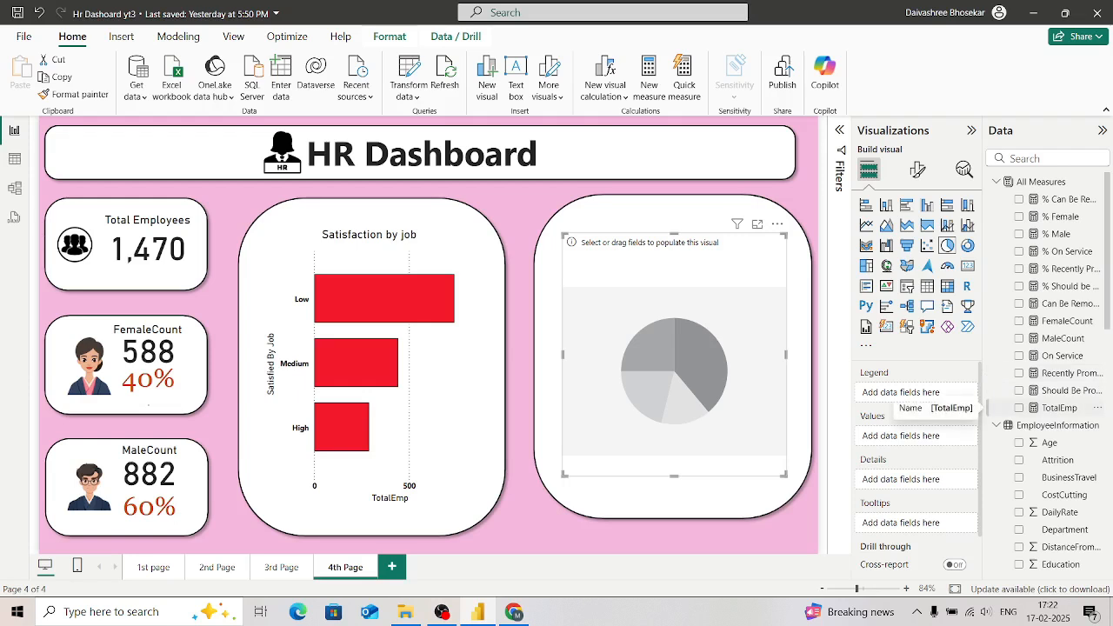
Step: Add the TotalEmp measure to the pie chart's values and break it down by the OverTime field
{"action": "left_click", "coordinate": [1019, 407]}
{"action": "left_click", "coordinate": [1050, 158]}
{"action": "type", "text": "Ove"}
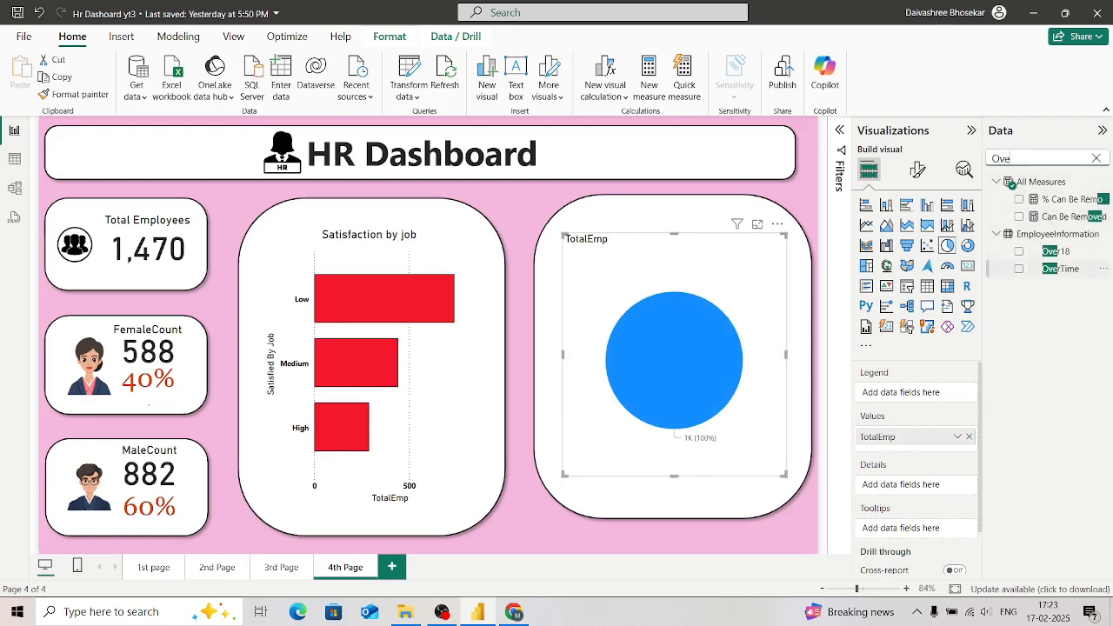
{"action": "left_click", "coordinate": [1019, 269]}
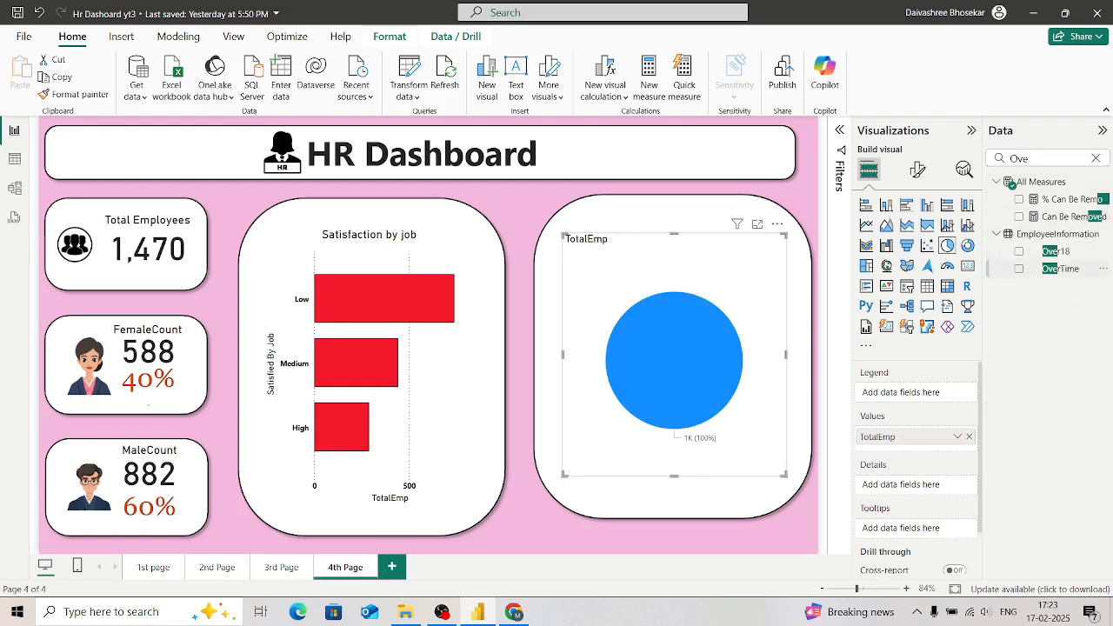
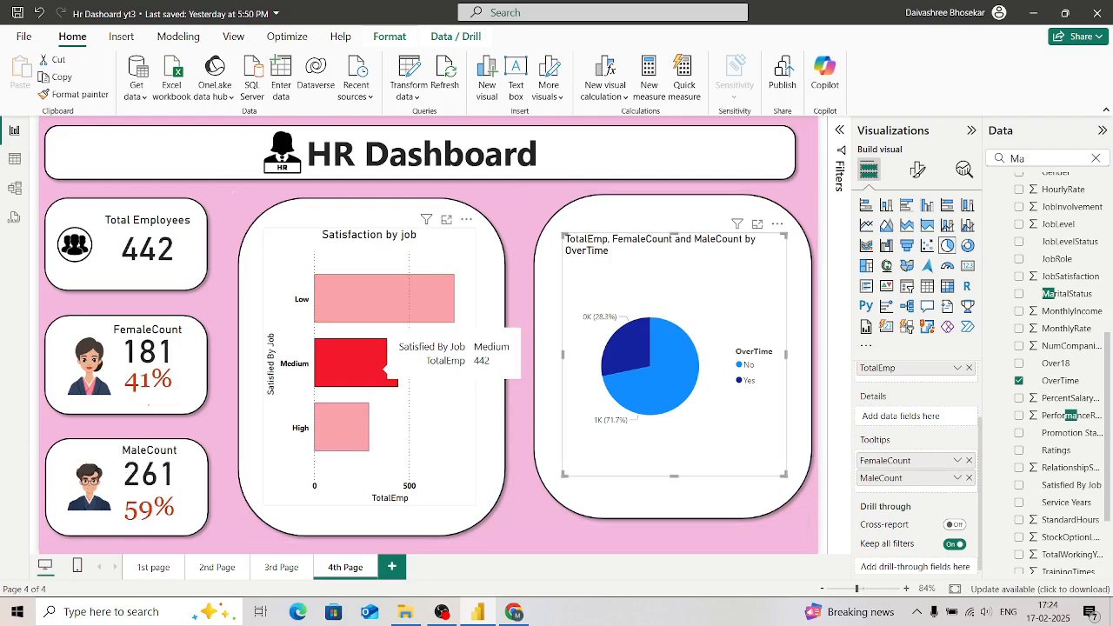
Step: Copy the Satisfaction by job bar chart's formatting onto the overtime pie chart with Format painter
{"action": "left_click", "coordinate": [75, 94]}
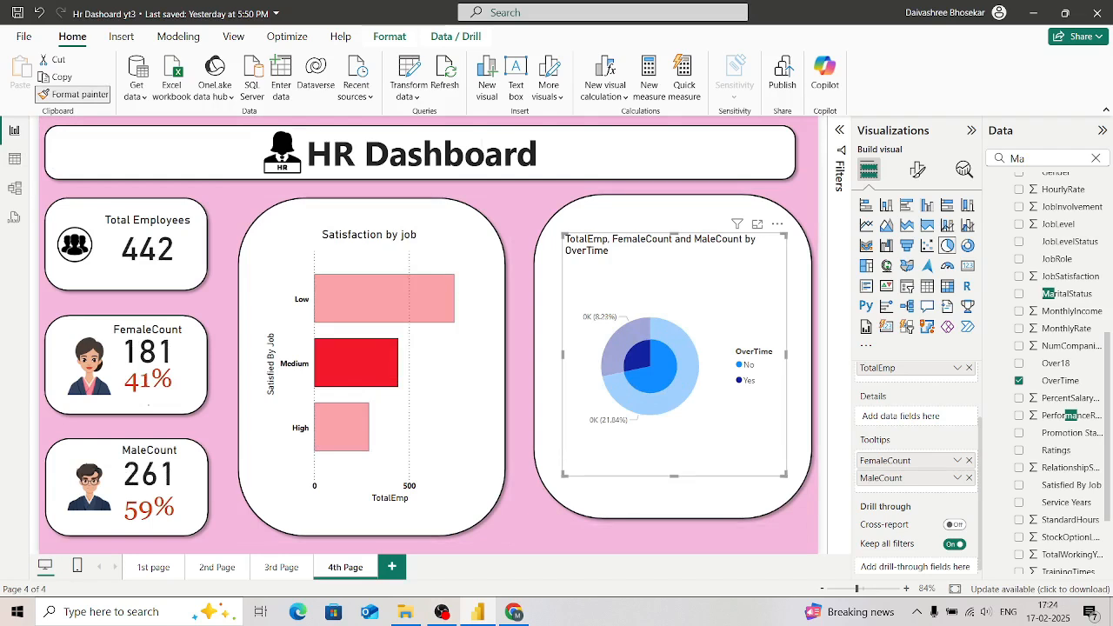
{"action": "left_click", "coordinate": [660, 365]}
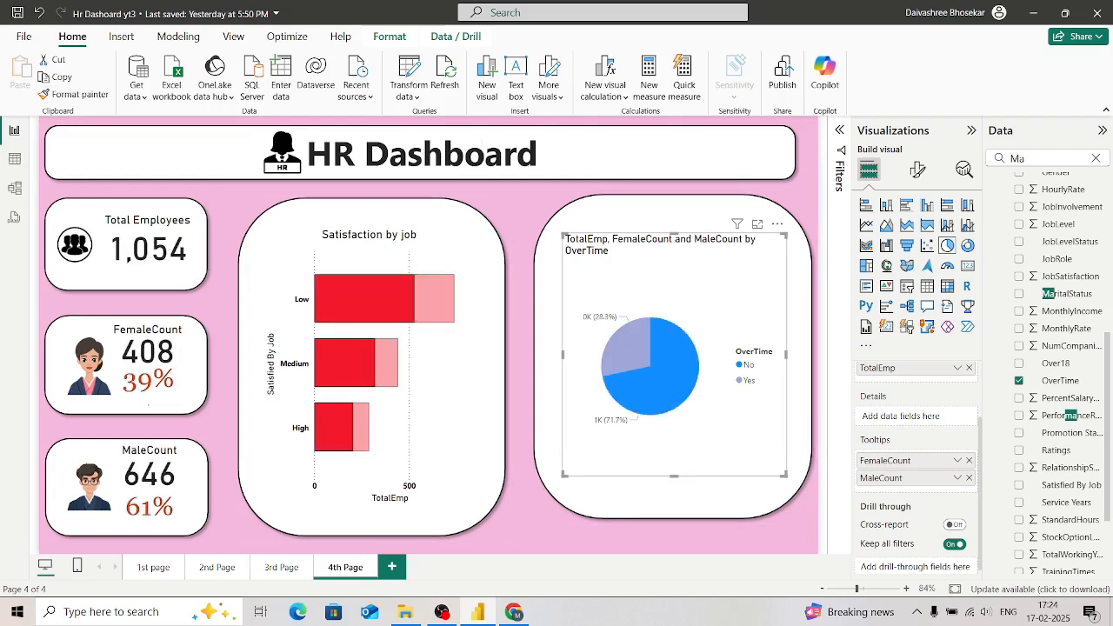
{"action": "key", "text": "Escape"}
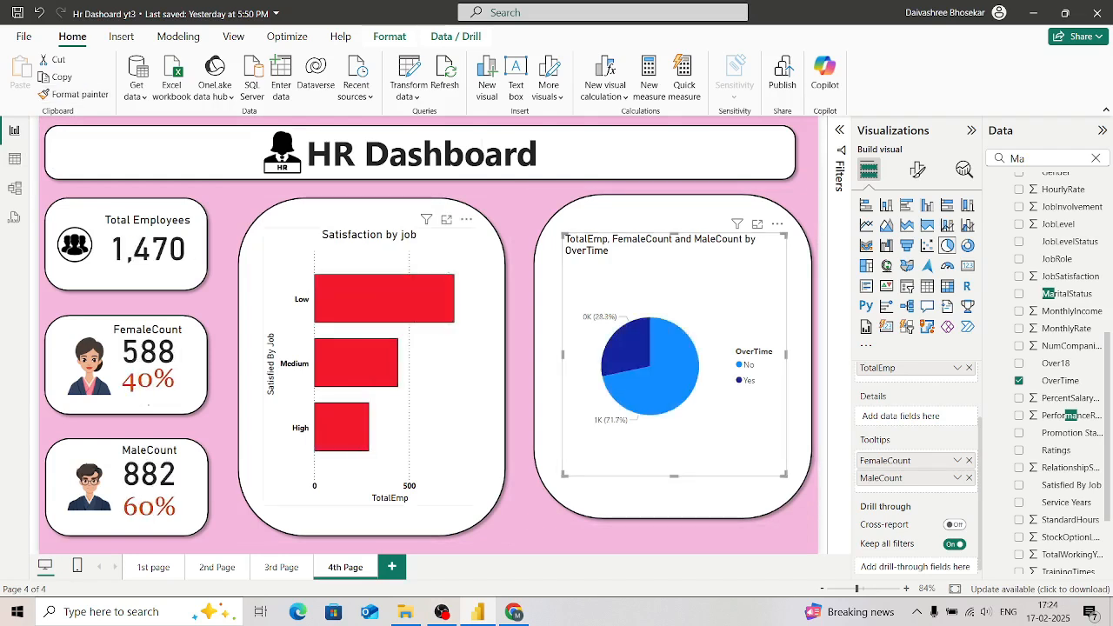
{"action": "left_click", "coordinate": [435, 366]}
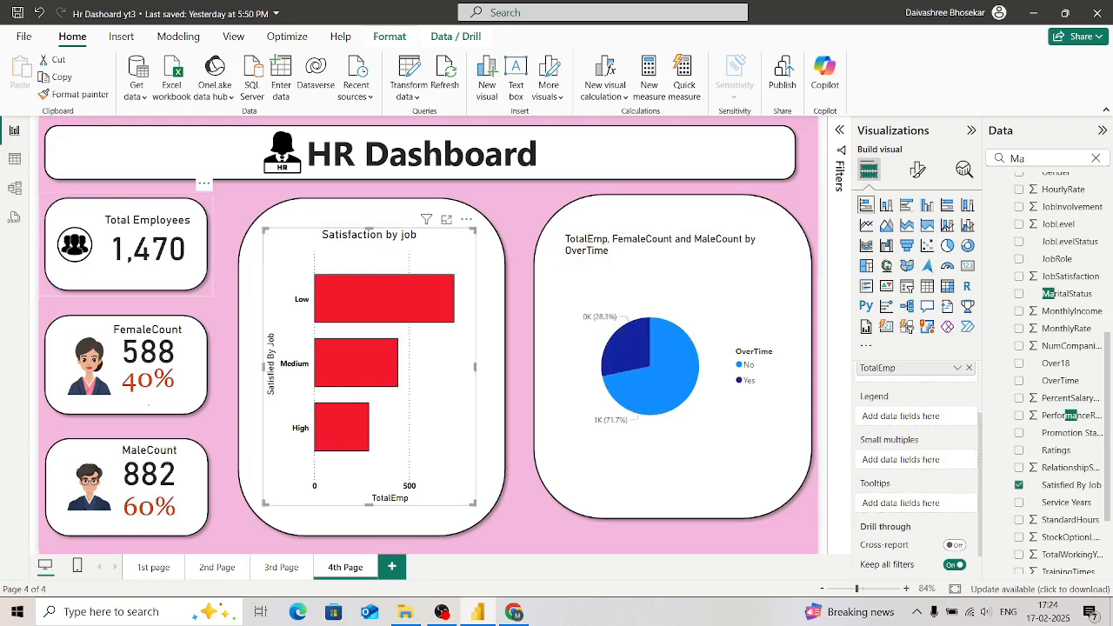
{"action": "left_click", "coordinate": [674, 452]}
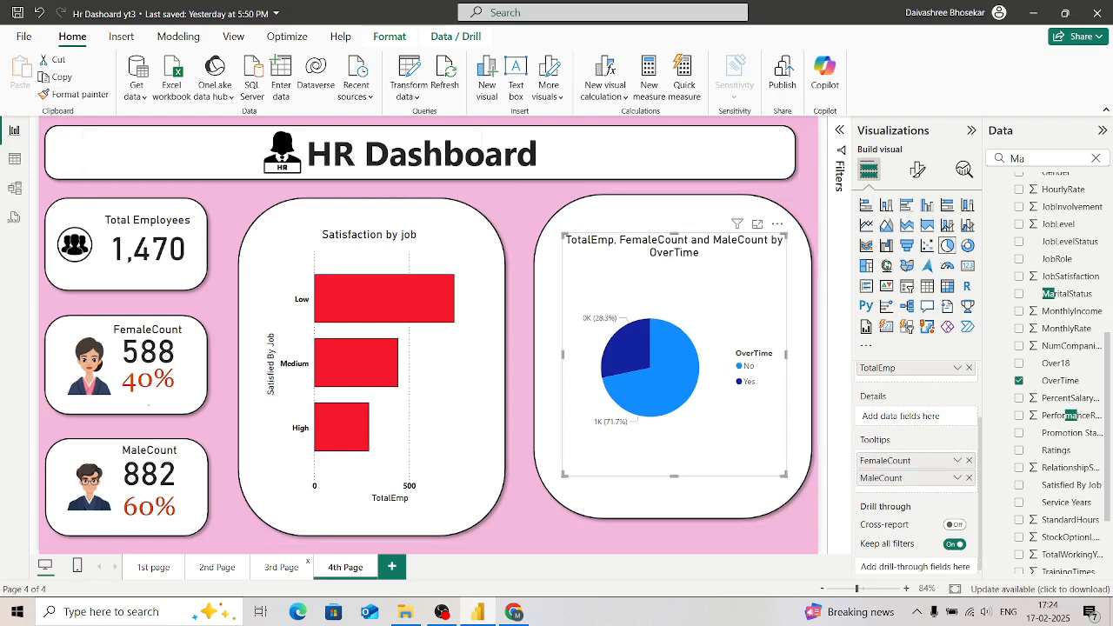
Step: Copy the formatting of the Travel Status Of Employees donut chart on the 2nd Page onto the 4th Page's pie chart with Format painter
{"action": "left_click", "coordinate": [280, 566]}
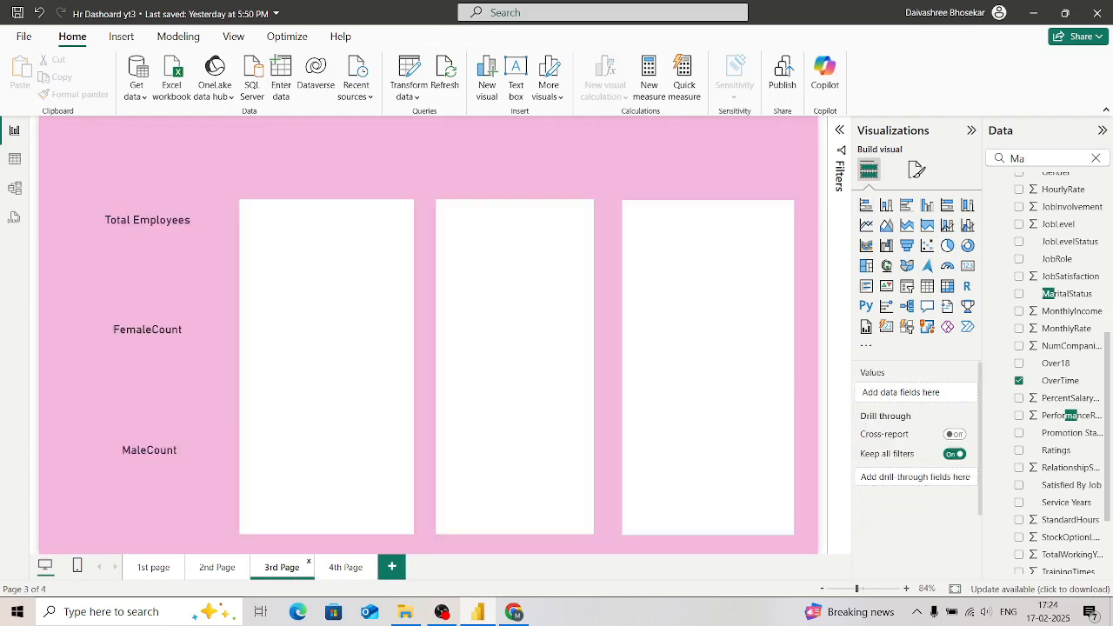
{"action": "left_click", "coordinate": [217, 567]}
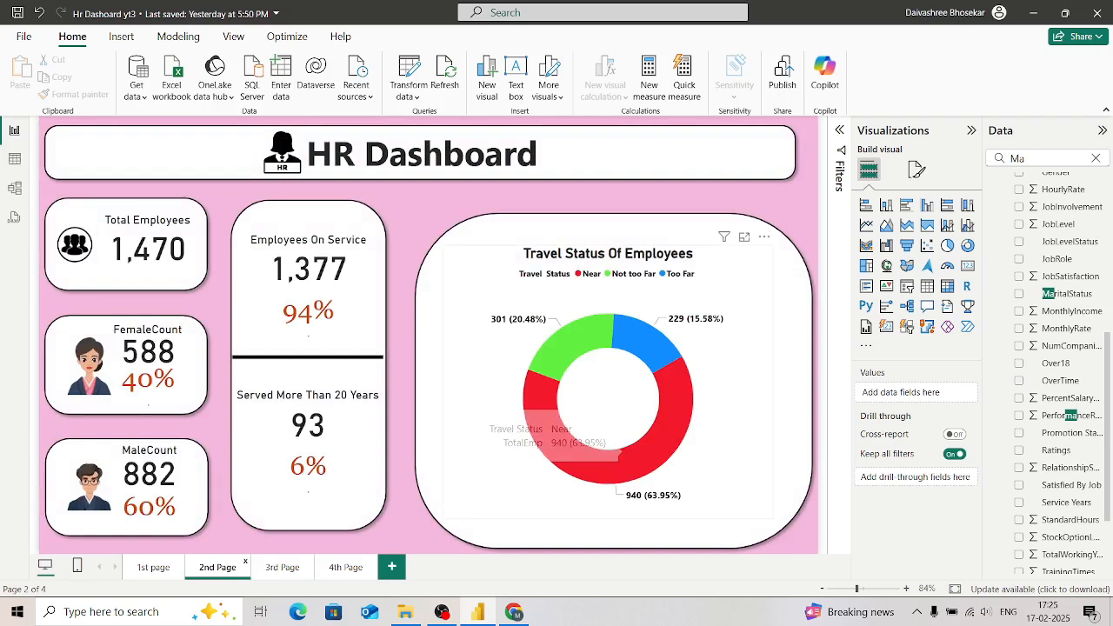
{"action": "left_click", "coordinate": [619, 452]}
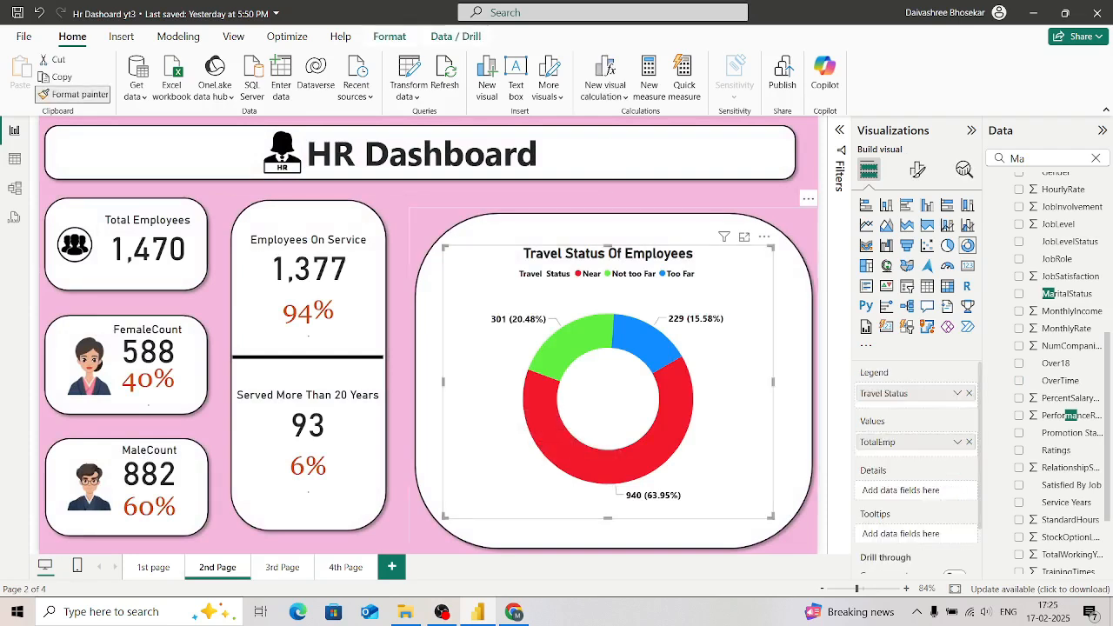
{"action": "left_click", "coordinate": [345, 567]}
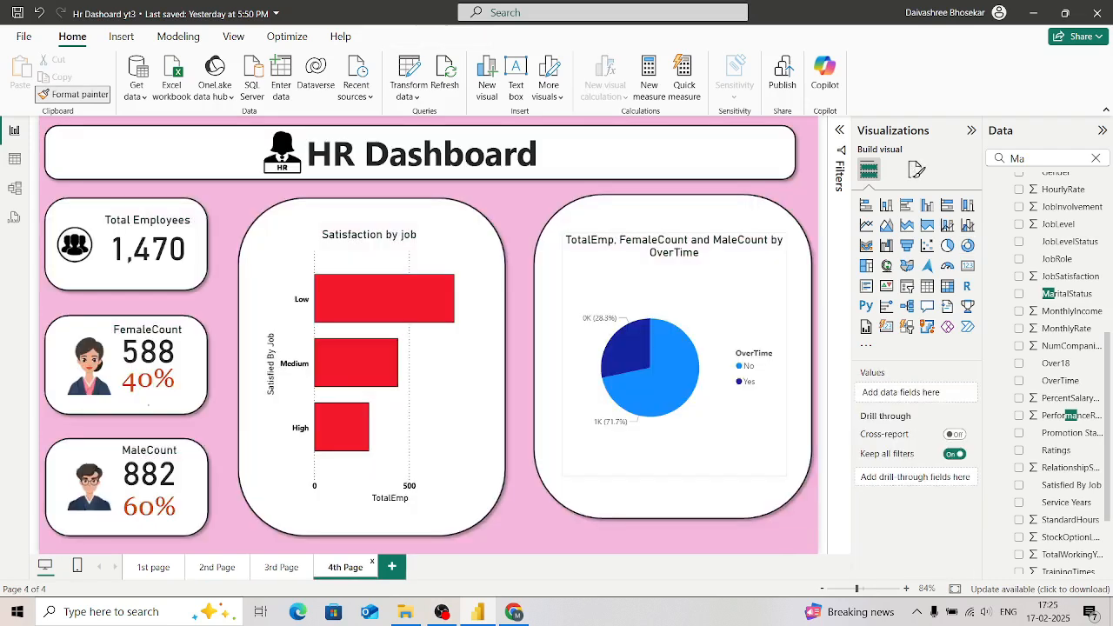
{"action": "left_click", "coordinate": [626, 348]}
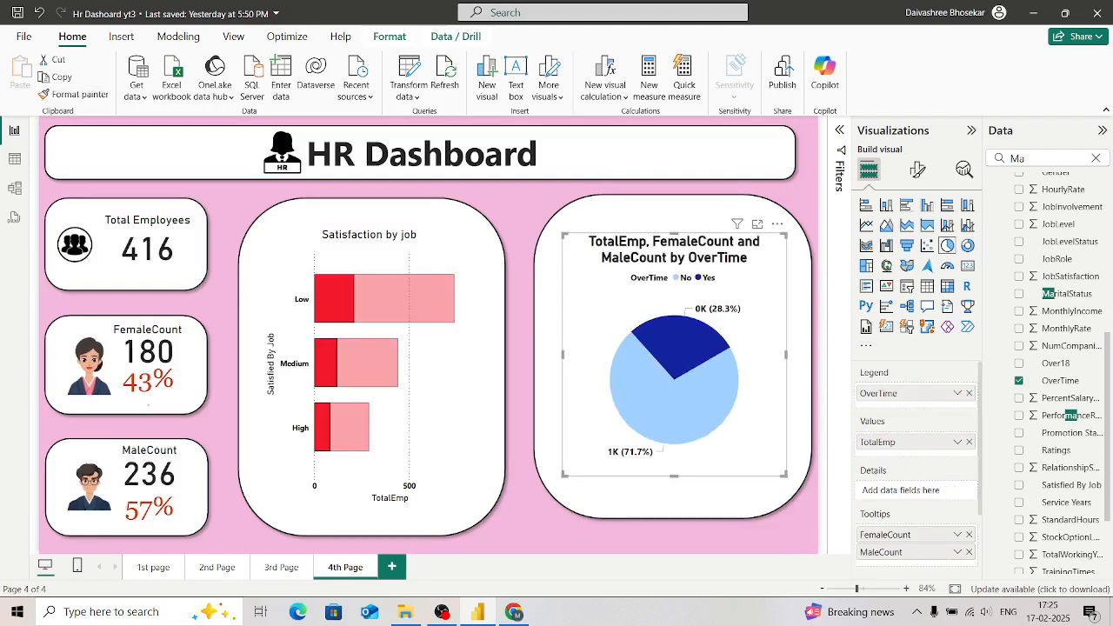
{"action": "left_click", "coordinate": [625, 347]}
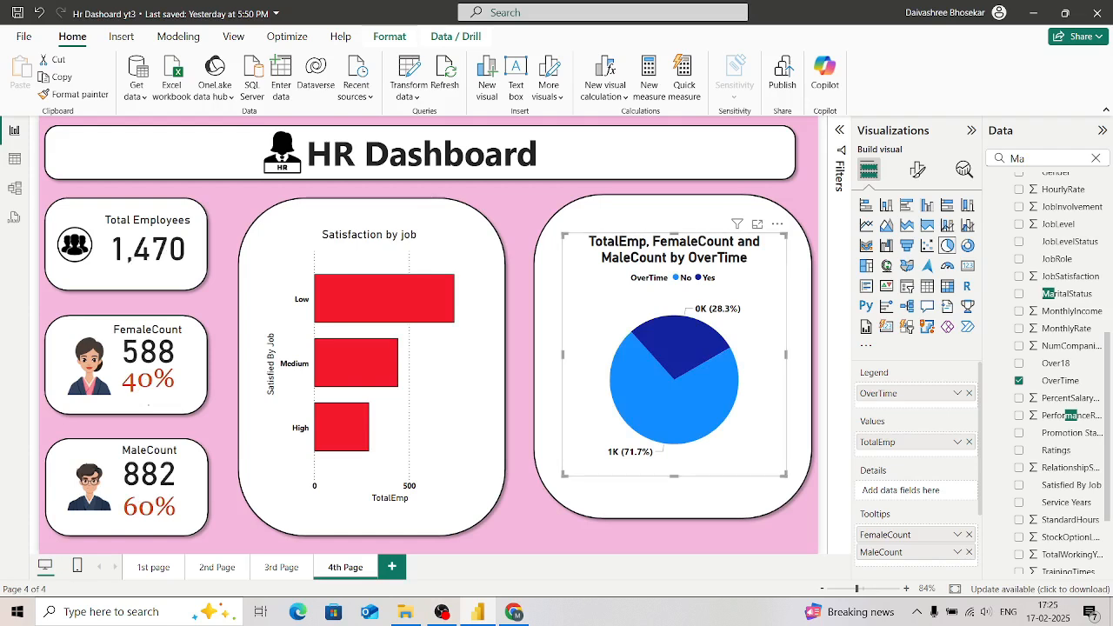
Step: Set the color of the pie chart's No slice to the custom red #F1042F
{"action": "left_click", "coordinate": [917, 169]}
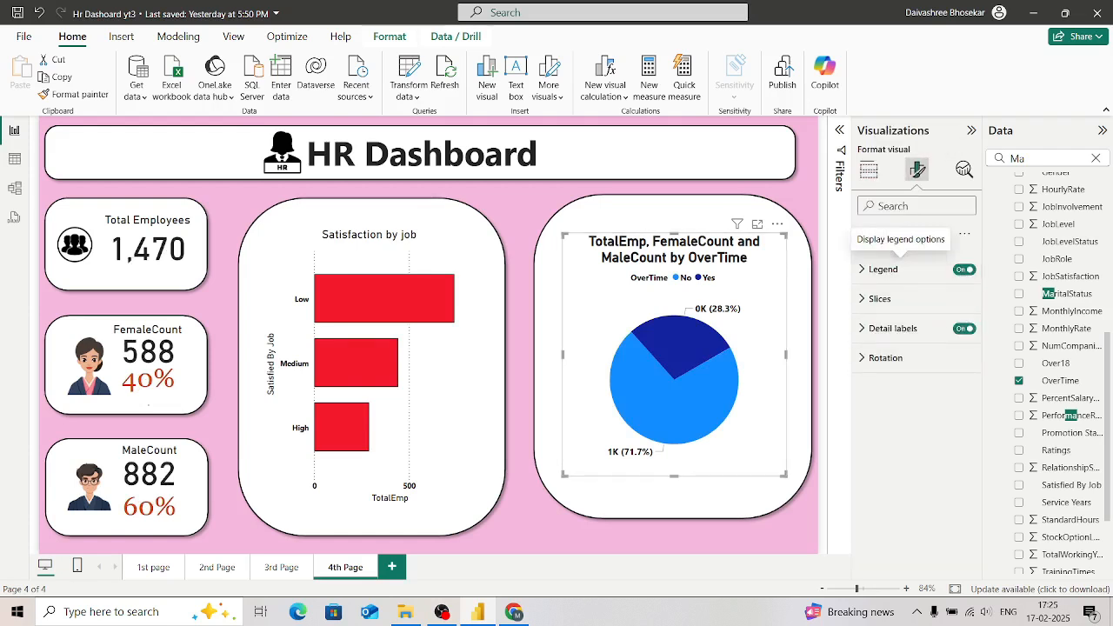
{"action": "left_click", "coordinate": [916, 233]}
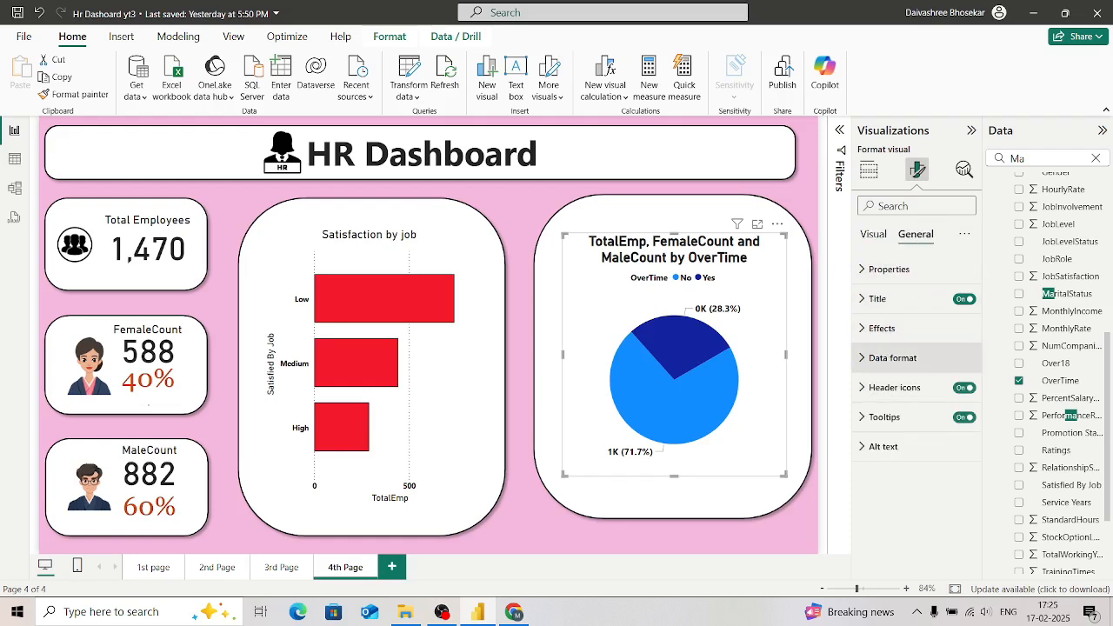
{"action": "left_click", "coordinate": [873, 234]}
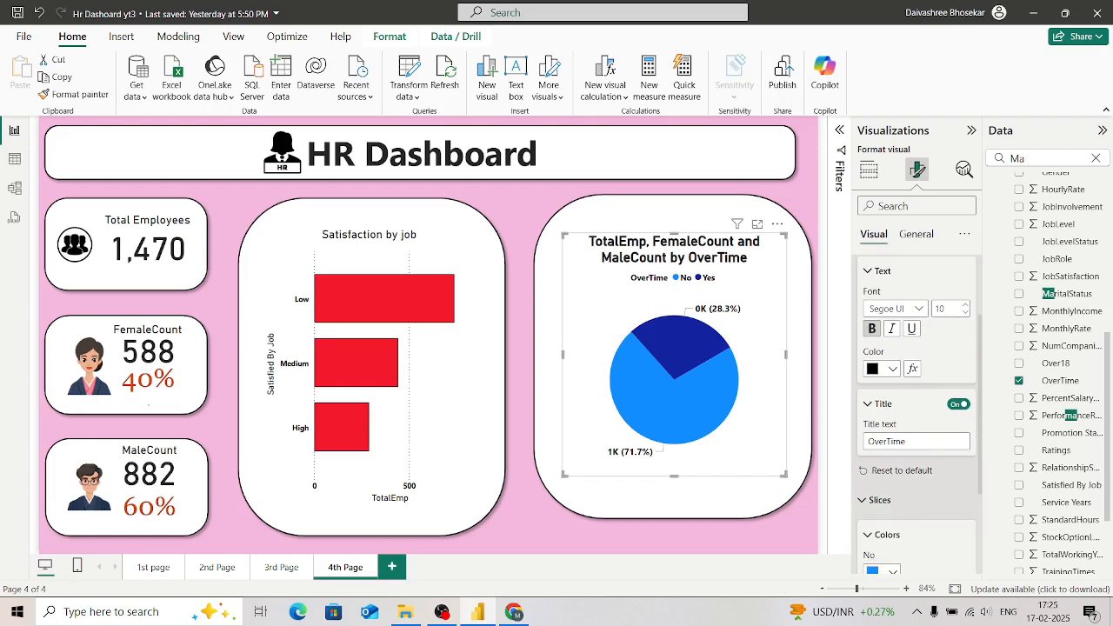
{"action": "scroll", "coordinate": [917, 414], "scroll_direction": "down", "scroll_amount": 2}
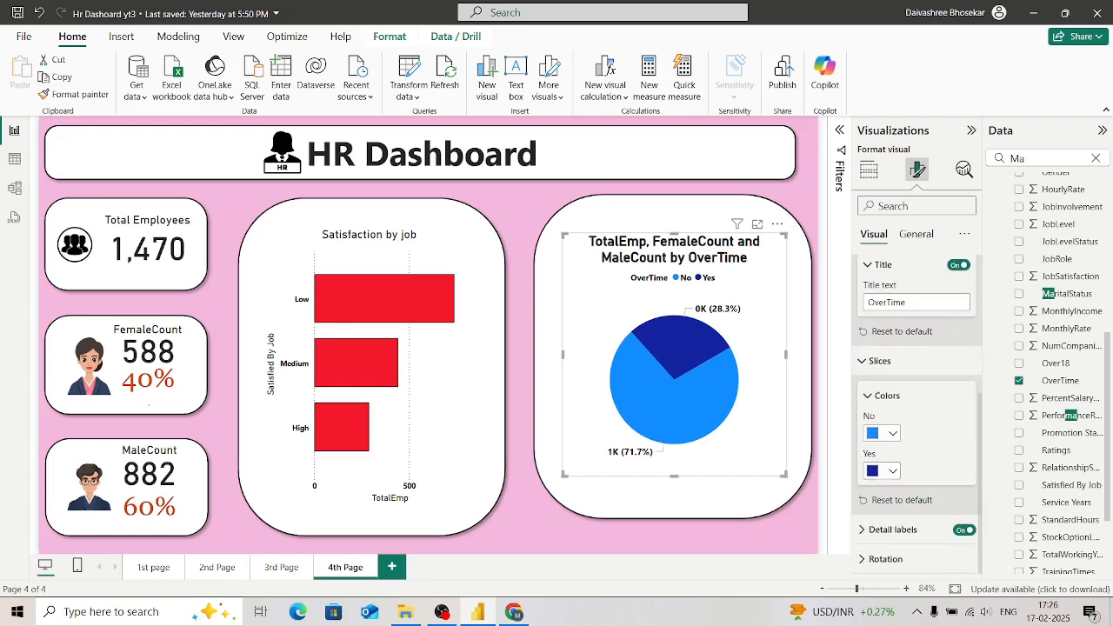
{"action": "left_click", "coordinate": [892, 433]}
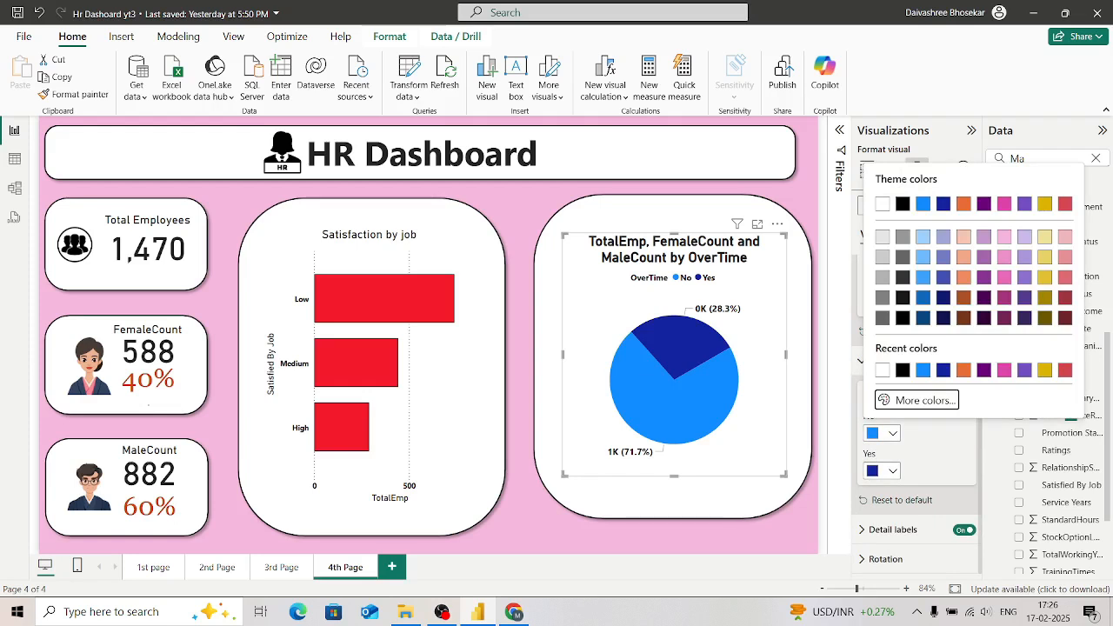
{"action": "key", "text": "Return"}
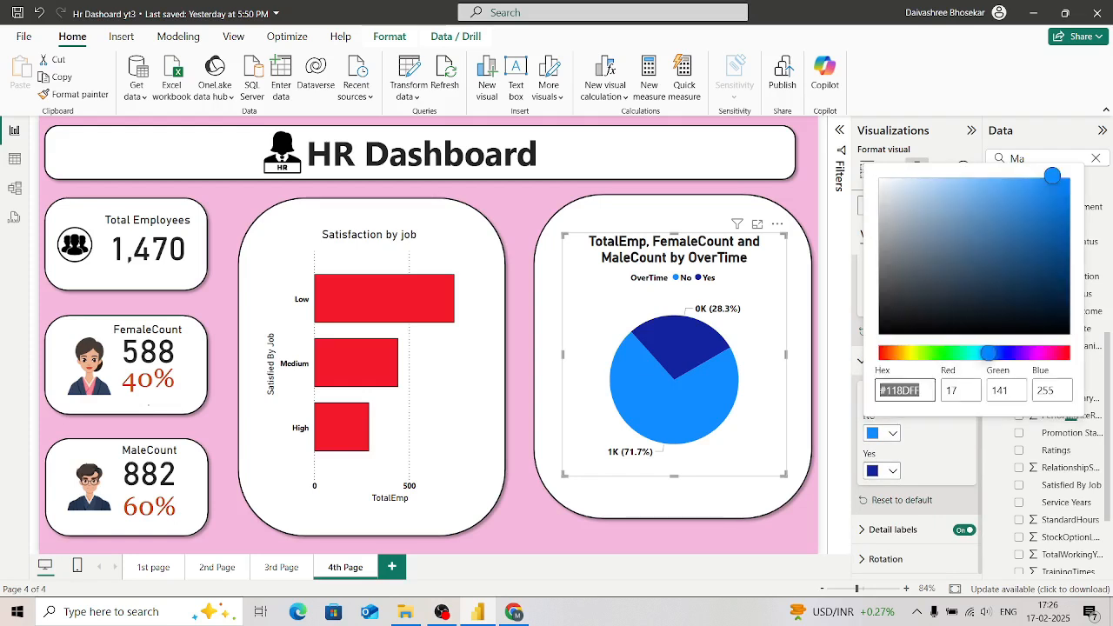
{"action": "type", "text": "#FF103C"}
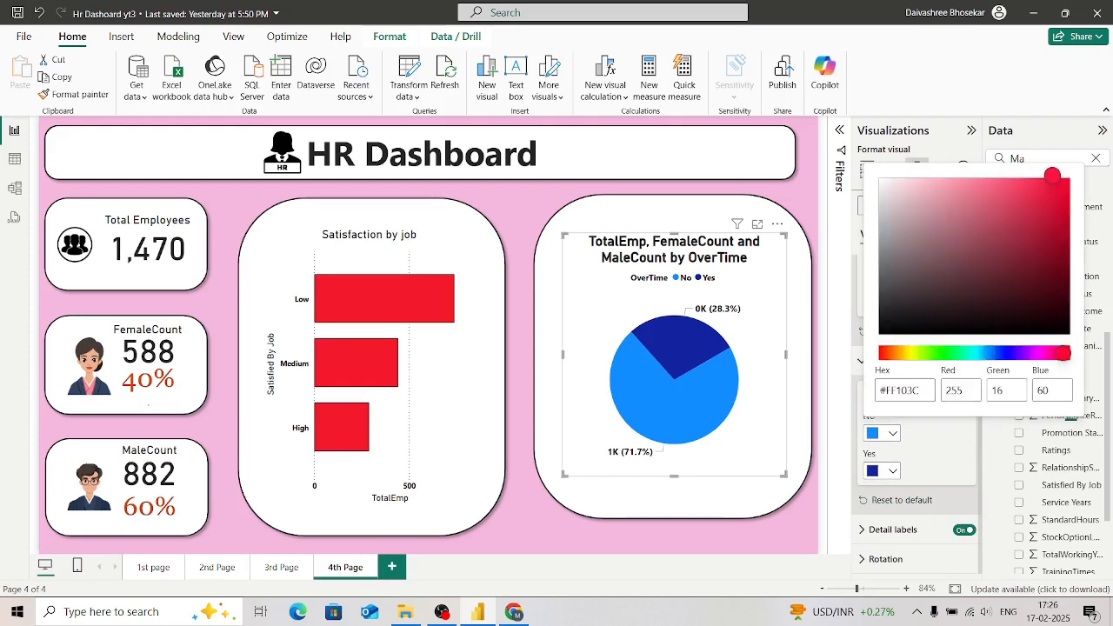
{"action": "left_click", "coordinate": [1042, 199]}
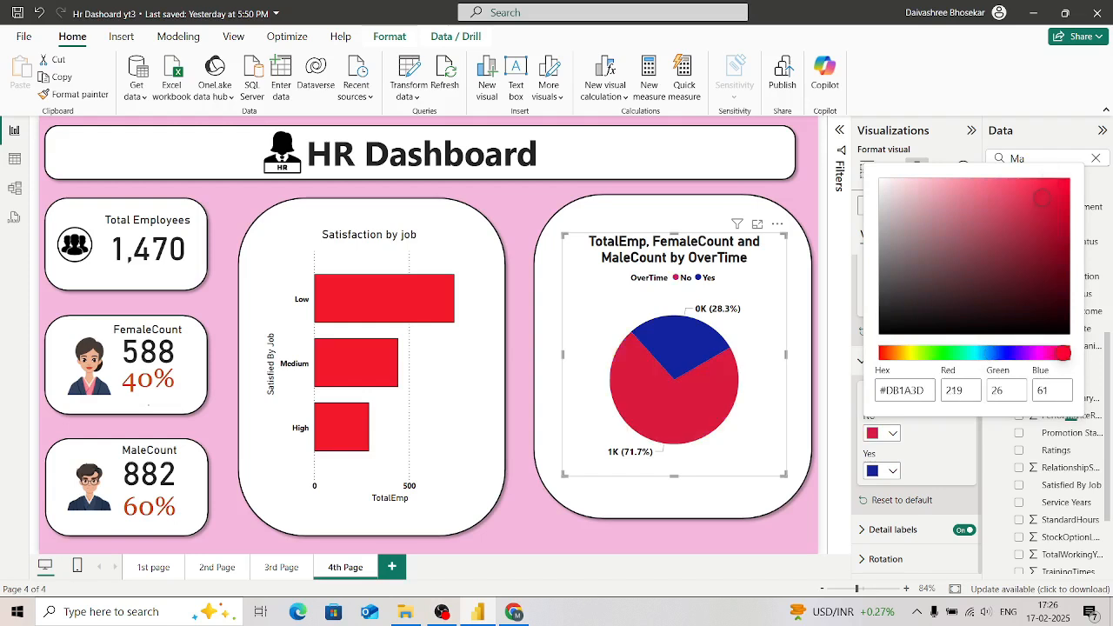
{"action": "left_click", "coordinate": [1040, 178]}
{"action": "left_click", "coordinate": [1052, 177]}
{"action": "left_click", "coordinate": [1054, 181]}
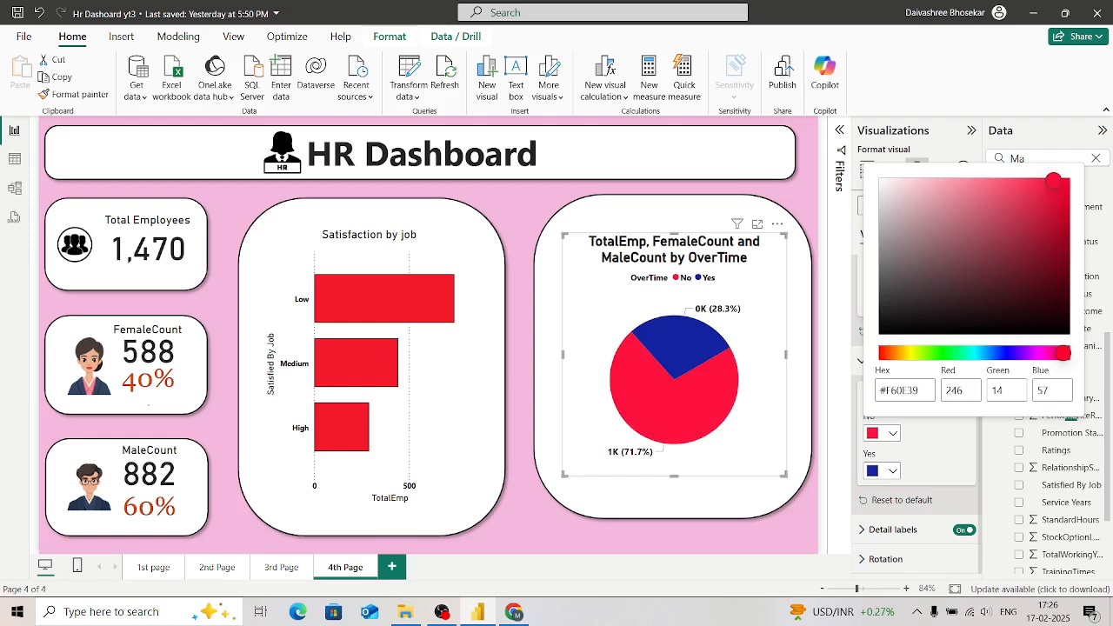
{"action": "left_click", "coordinate": [1062, 182]}
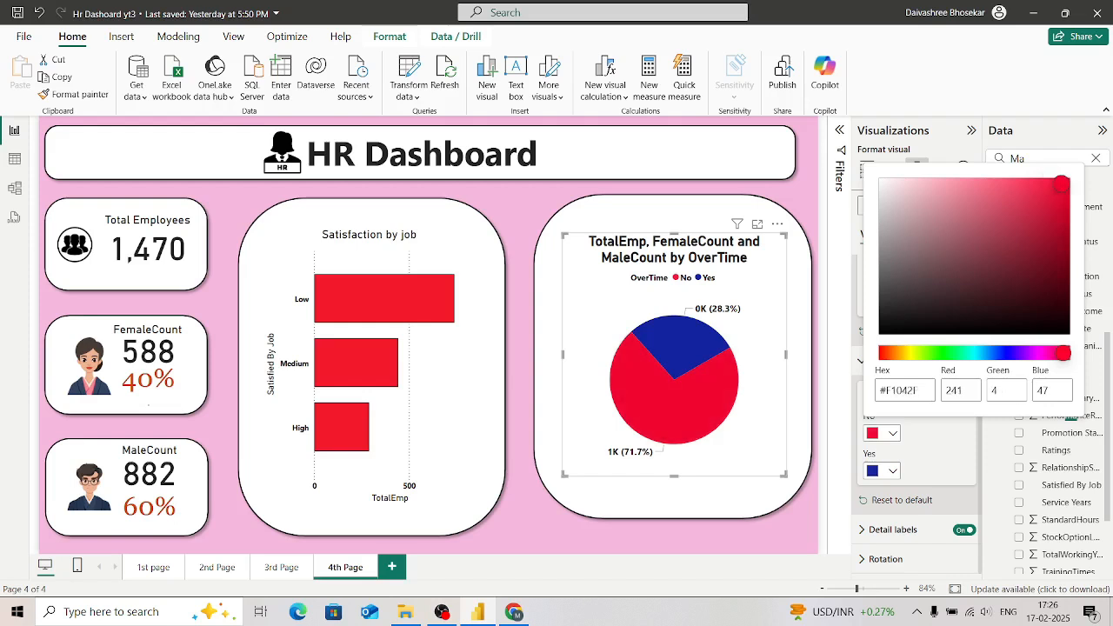
{"action": "key", "text": "Escape"}
Step: Set the color of the pie chart's Yes slice to the custom green #229E11
{"action": "left_click", "coordinate": [882, 471]}
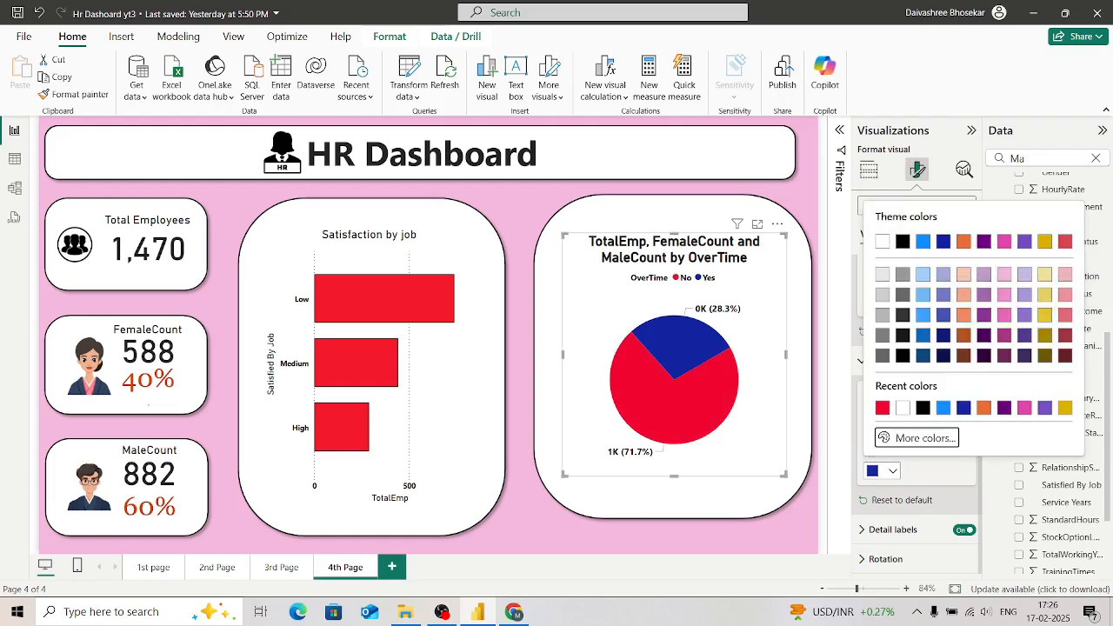
{"action": "left_click", "coordinate": [924, 437]}
{"action": "left_click", "coordinate": [927, 390]}
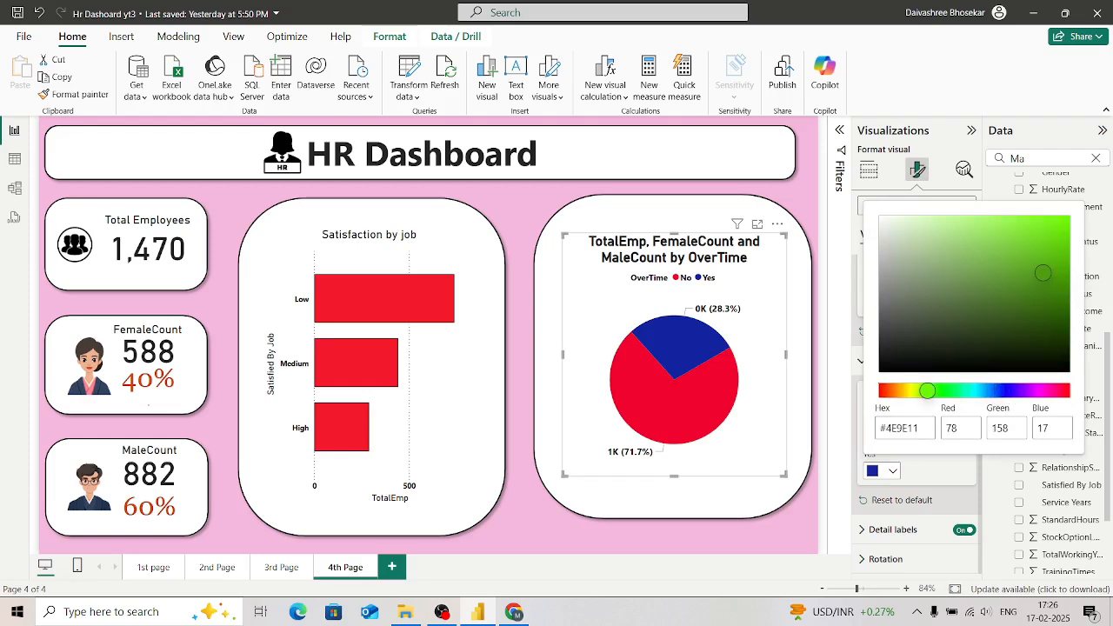
{"action": "left_click_drag", "start_coordinate": [928, 391], "coordinate": [937, 391]}
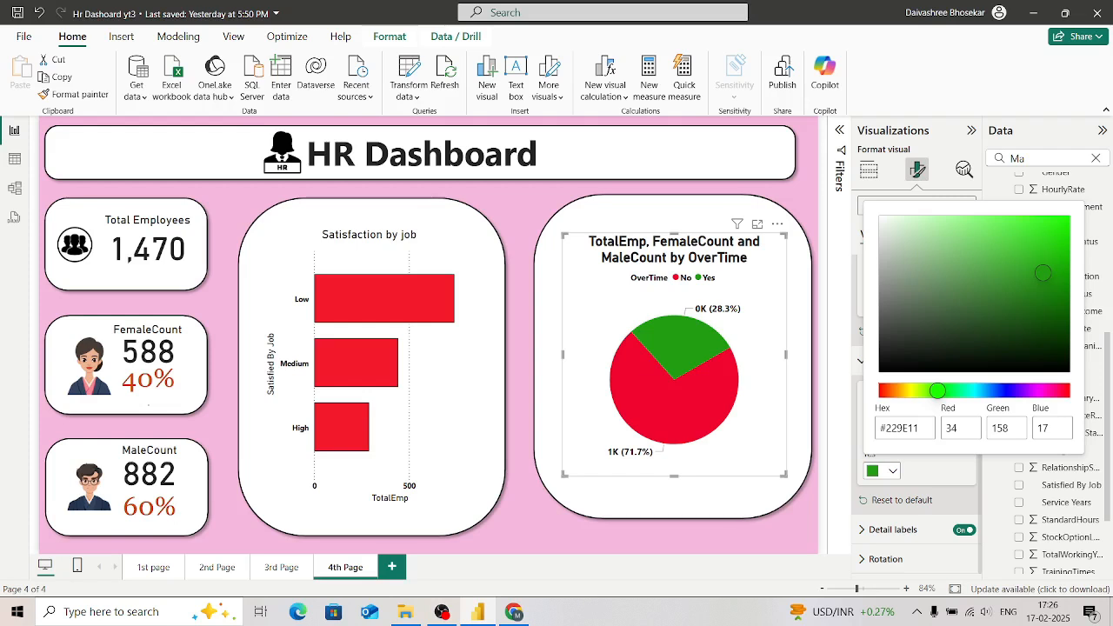
{"action": "key", "text": "Escape"}
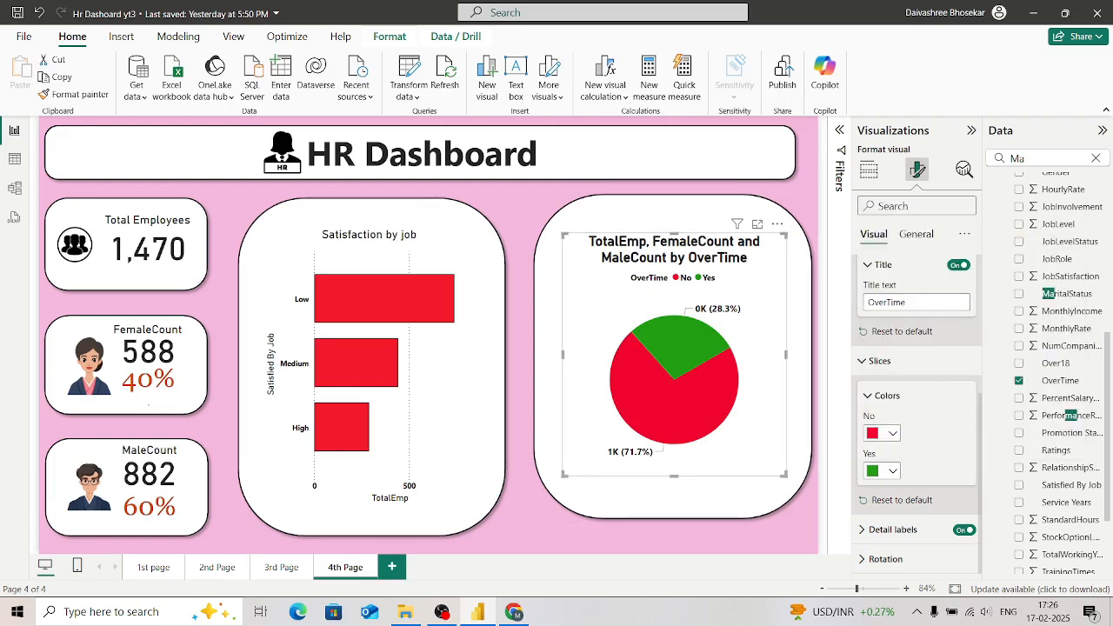
Step: Change the pie chart's title to "OverTime Status" and deselect the chart
{"action": "left_click", "coordinate": [913, 302]}
{"action": "key", "text": "Left"}
{"action": "key", "text": "Left"}
{"action": "key", "text": "Left"}
{"action": "key", "text": "Left"}
{"action": "key", "text": "Left"}
{"action": "key", "text": "Left"}
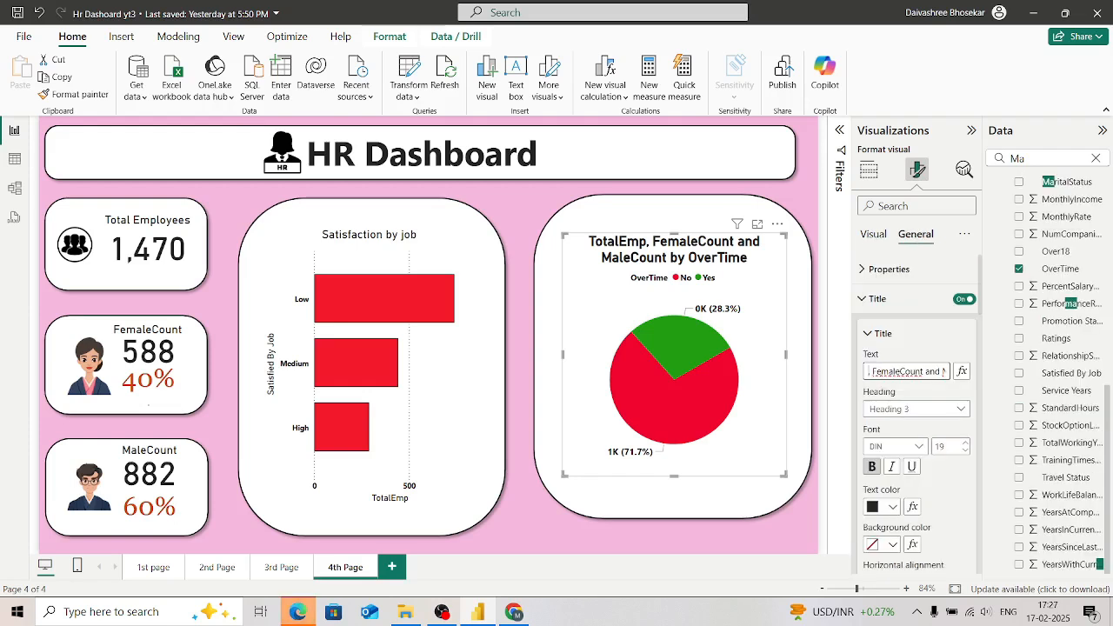
{"action": "key", "text": "BackSpace"}
{"action": "key", "text": "BackSpace"}
{"action": "key", "text": "BackSpace"}
{"action": "key", "text": "BackSpace"}
{"action": "key", "text": "BackSpace"}
{"action": "key", "text": "BackSpace"}
{"action": "key", "text": "BackSpace"}
{"action": "key", "text": "BackSpace"}
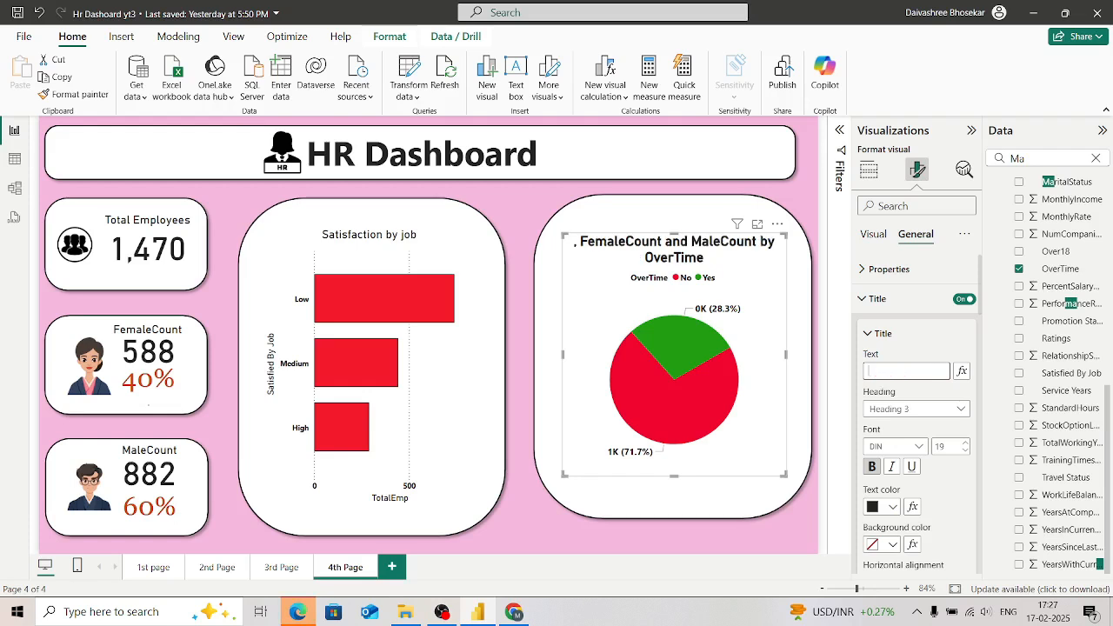
{"action": "type", "text": "Overt"}
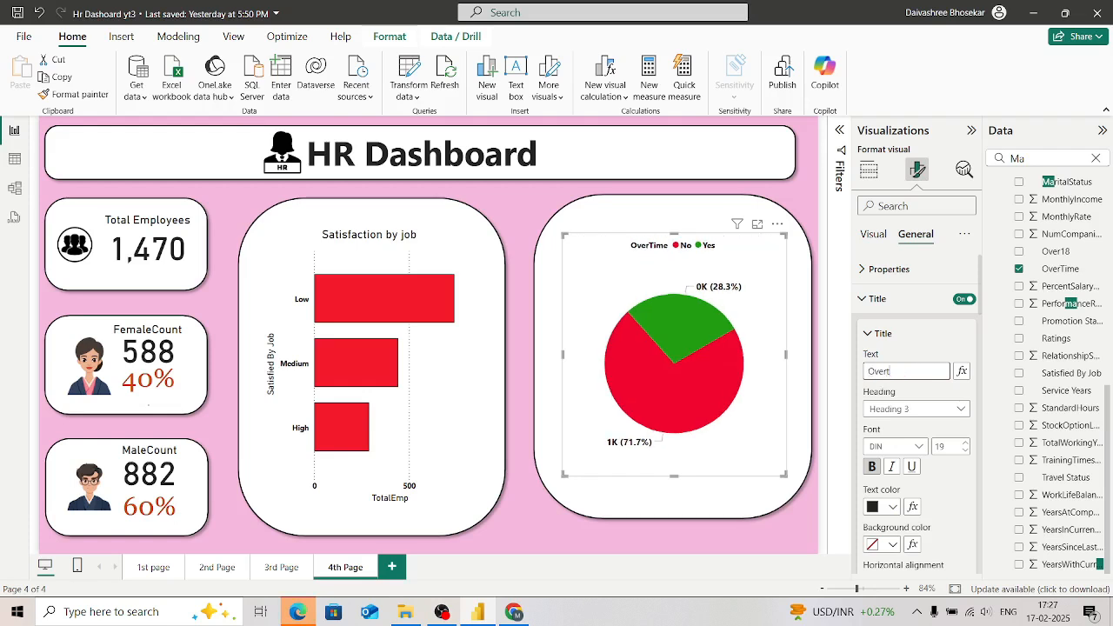
{"action": "key", "text": "BackSpace"}
{"action": "type", "text": "Time"}
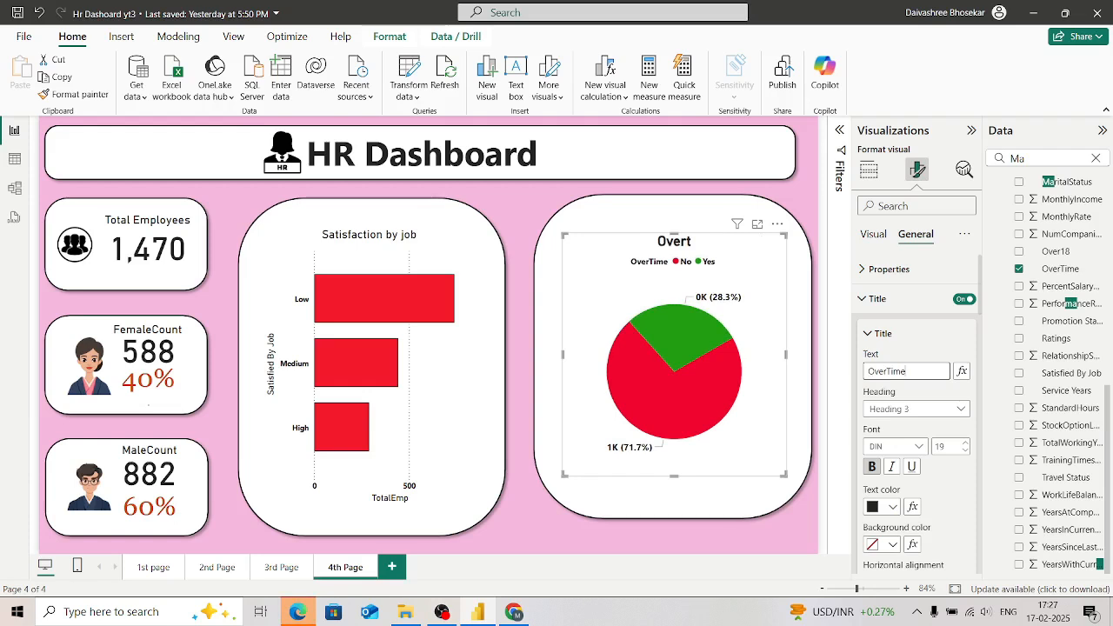
{"action": "type", "text": " Statsu"}
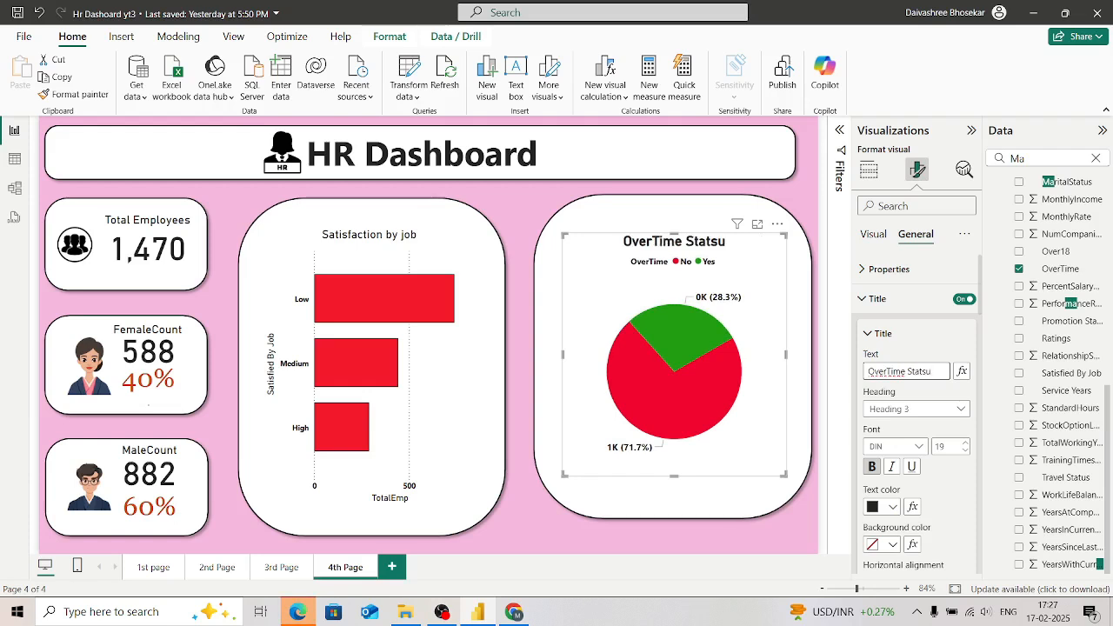
{"action": "key", "text": "BackSpace"}
{"action": "key", "text": "BackSpace"}
{"action": "type", "text": "us"}
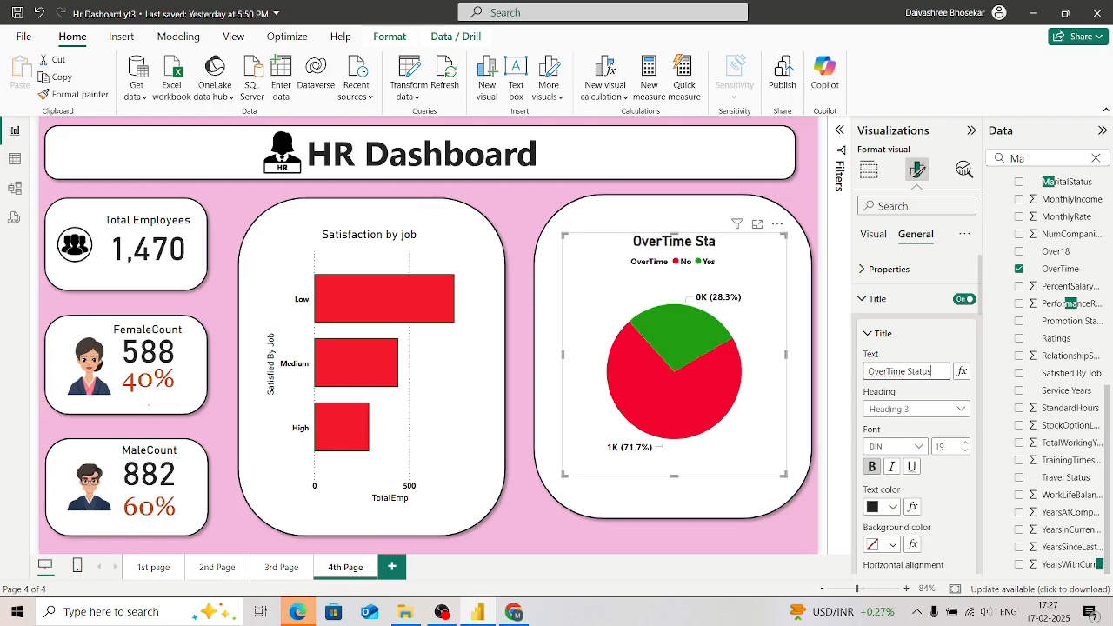
{"action": "left_click", "coordinate": [519, 373]}
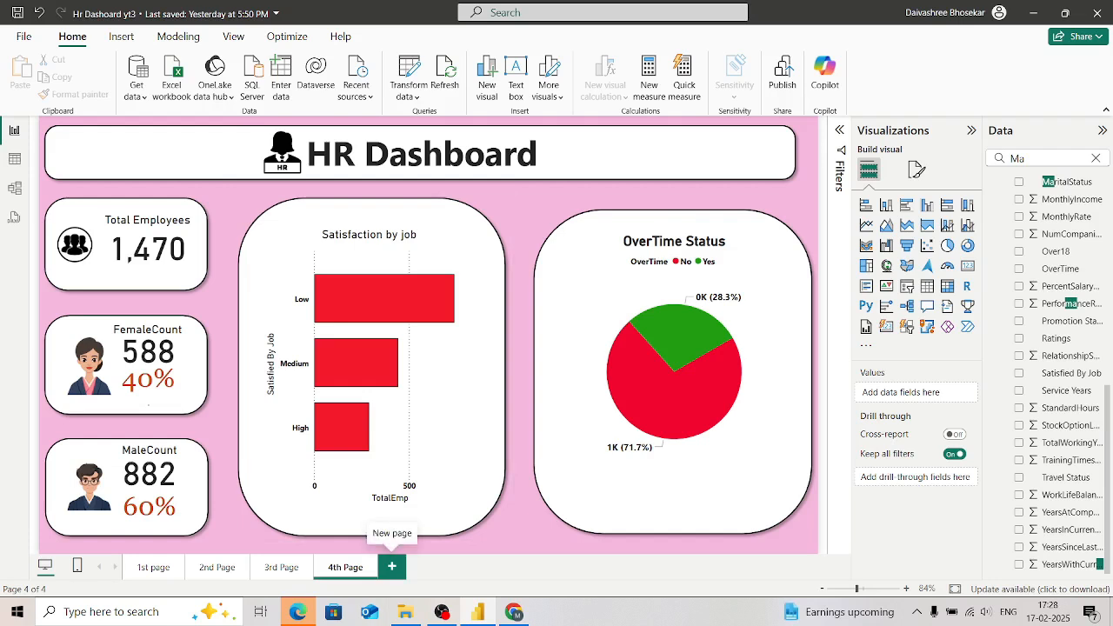
Step: Add a new blank report page after the 4th Page and return to it after checking the 4th Page
{"action": "left_click", "coordinate": [391, 566]}
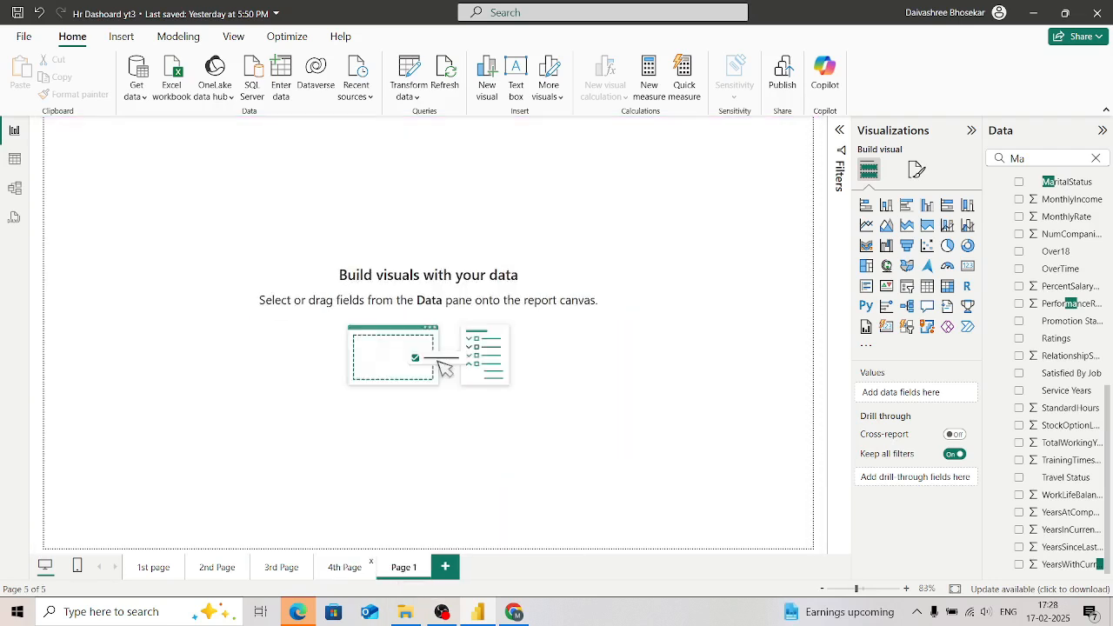
{"action": "left_click", "coordinate": [348, 569]}
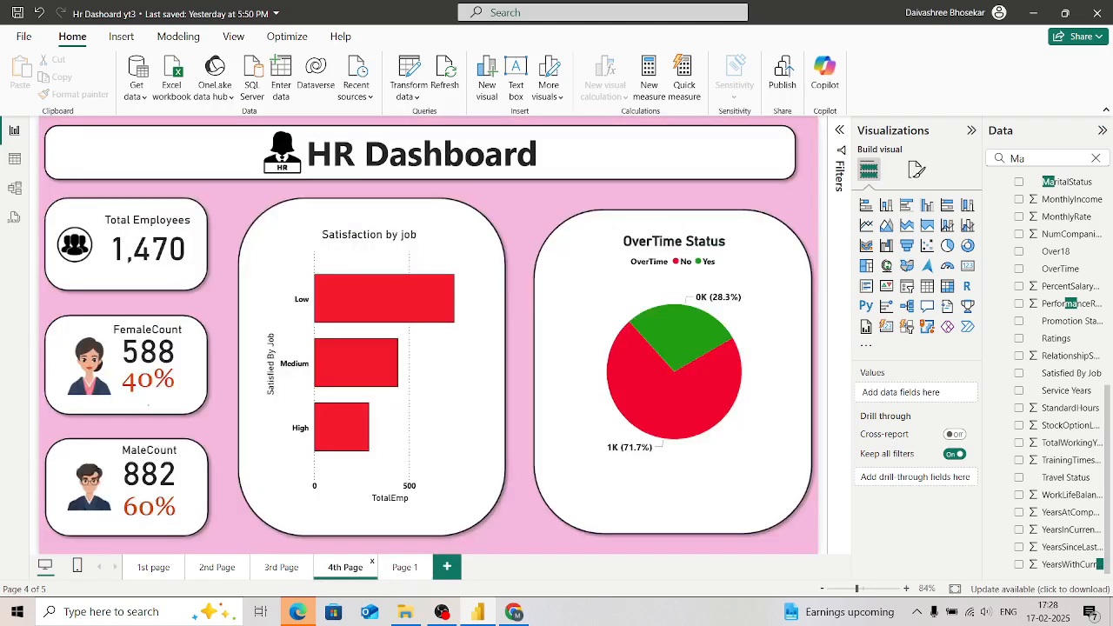
{"action": "left_click", "coordinate": [405, 567]}
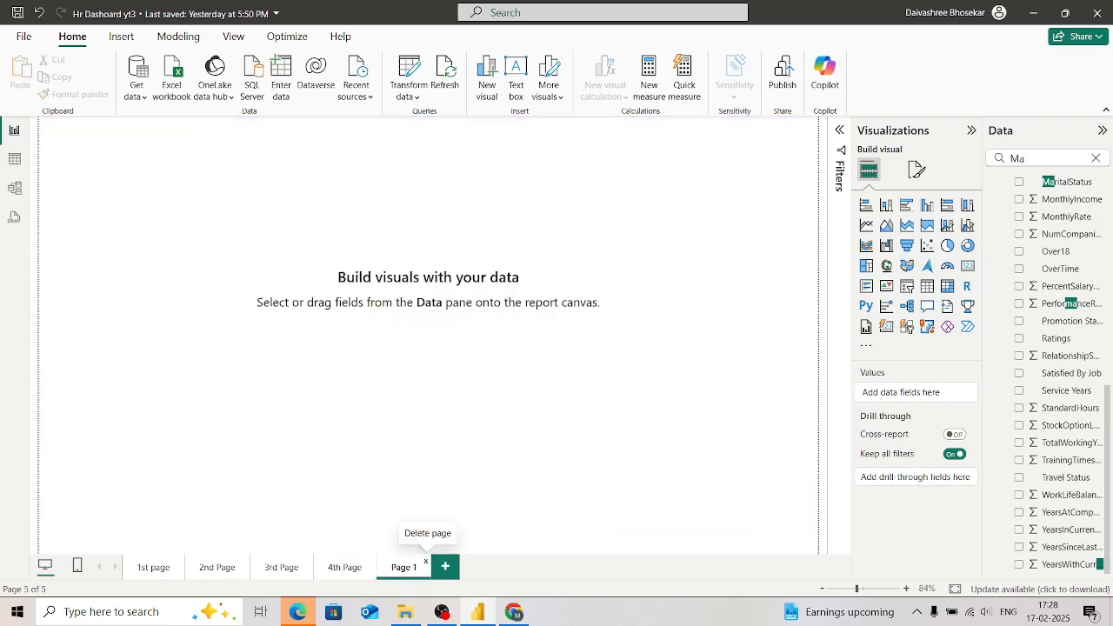
Step: Delete the blank fifth page and duplicate the 4th Page in its place
{"action": "key", "text": "Delete"}
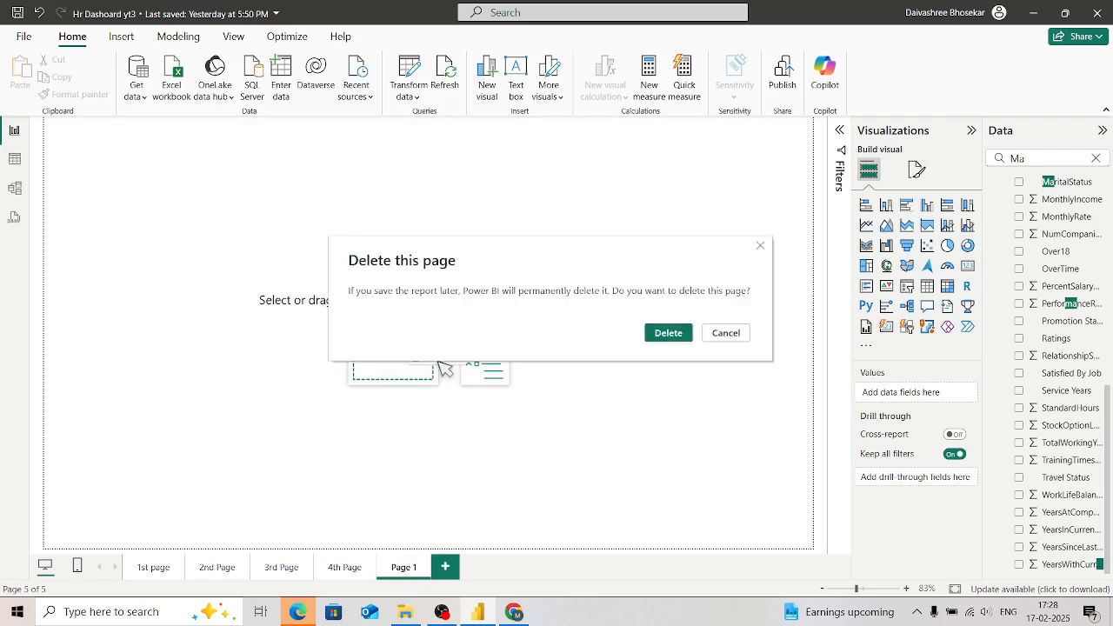
{"action": "key", "text": "Return"}
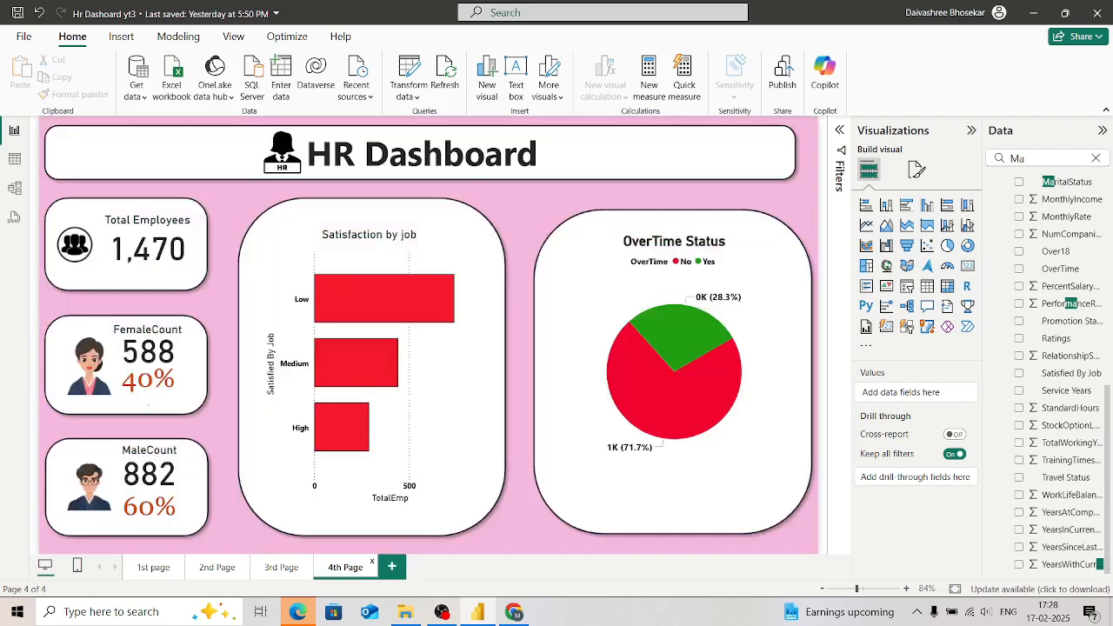
{"action": "right_click", "coordinate": [345, 567]}
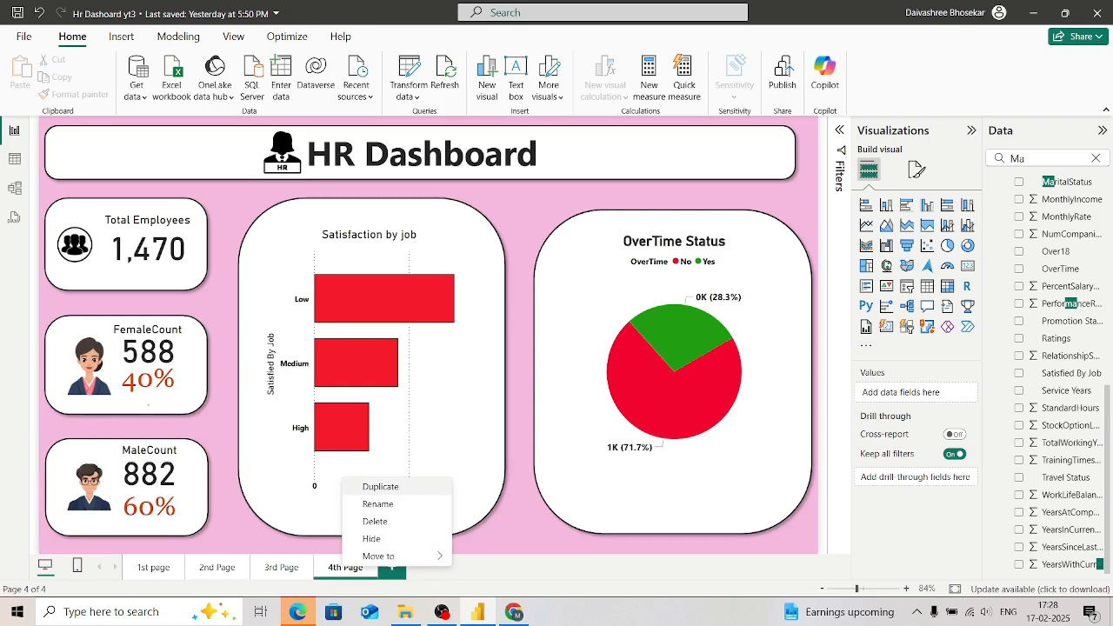
{"action": "left_click", "coordinate": [380, 487]}
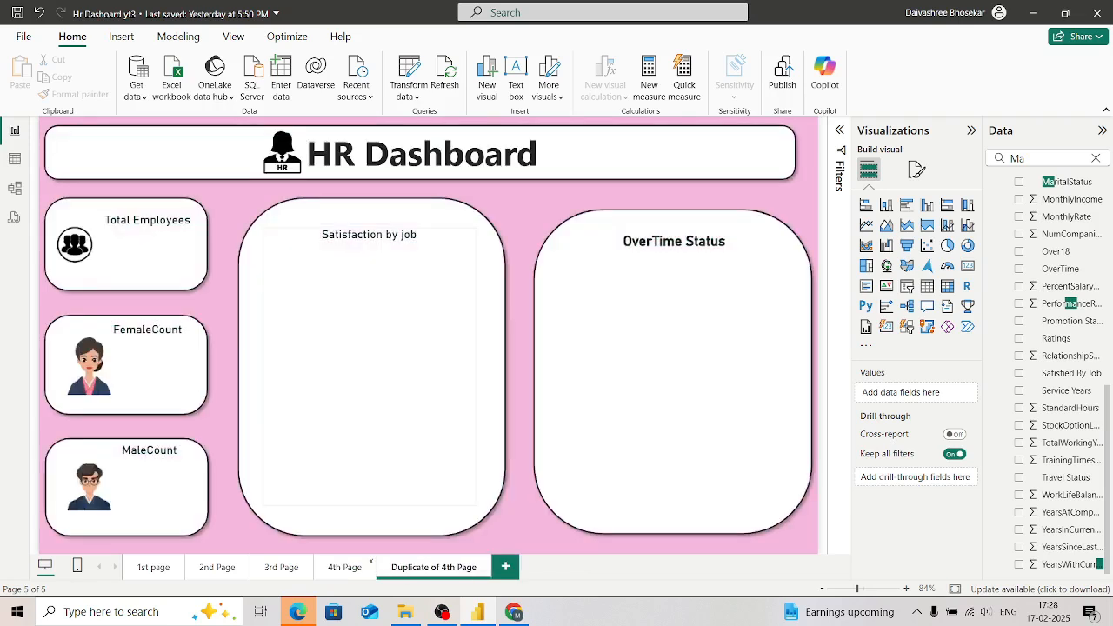
Step: Delete the Satisfaction by job chart, the OverTime Status chart and the rounded shape behind the pie chart from the duplicated page
{"action": "left_click", "coordinate": [421, 397]}
{"action": "key", "text": "Delete"}
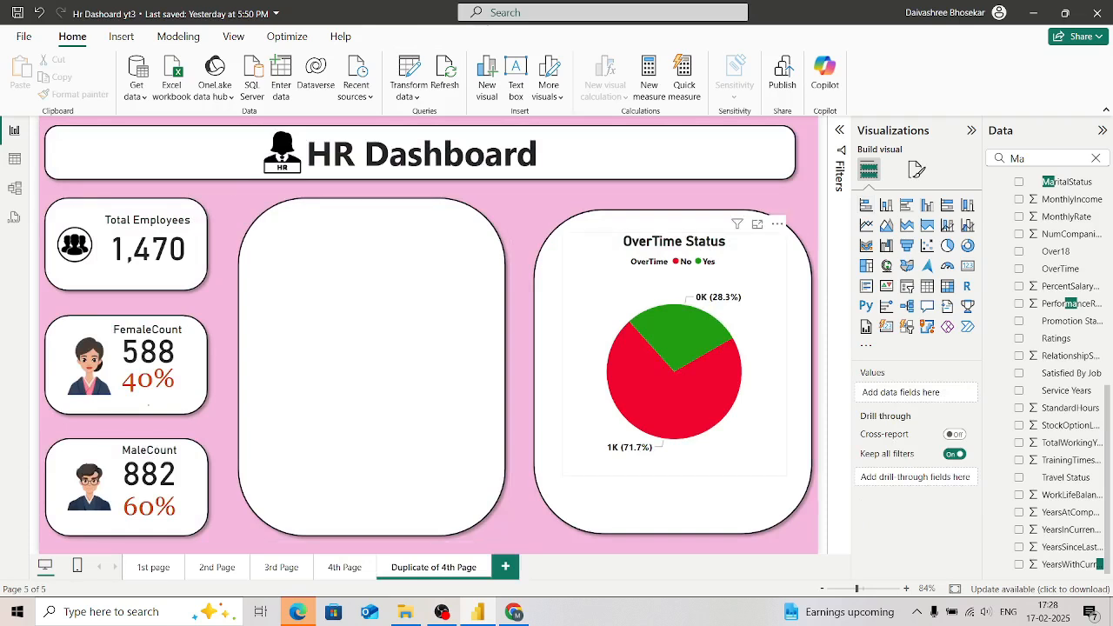
{"action": "key", "text": "Delete"}
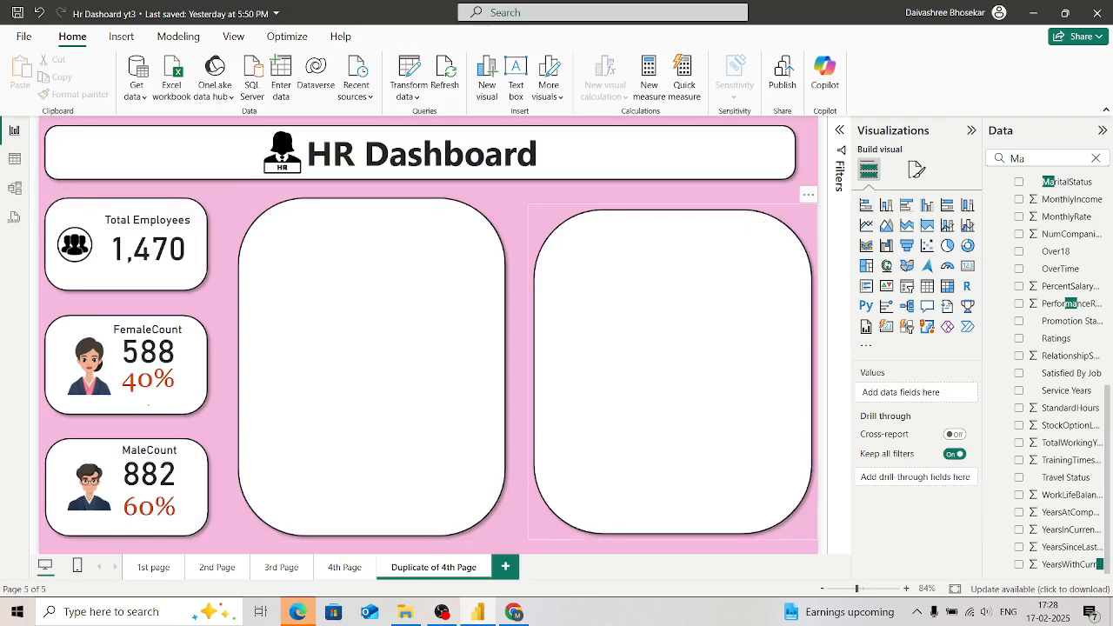
{"action": "key", "text": "Delete"}
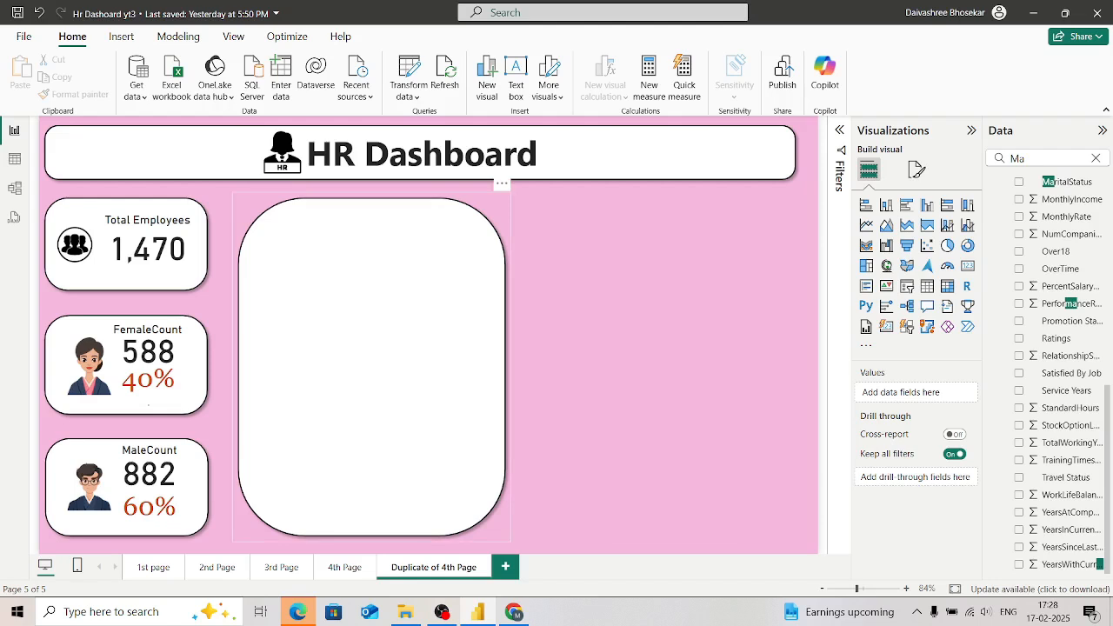
{"action": "left_click", "coordinate": [382, 347]}
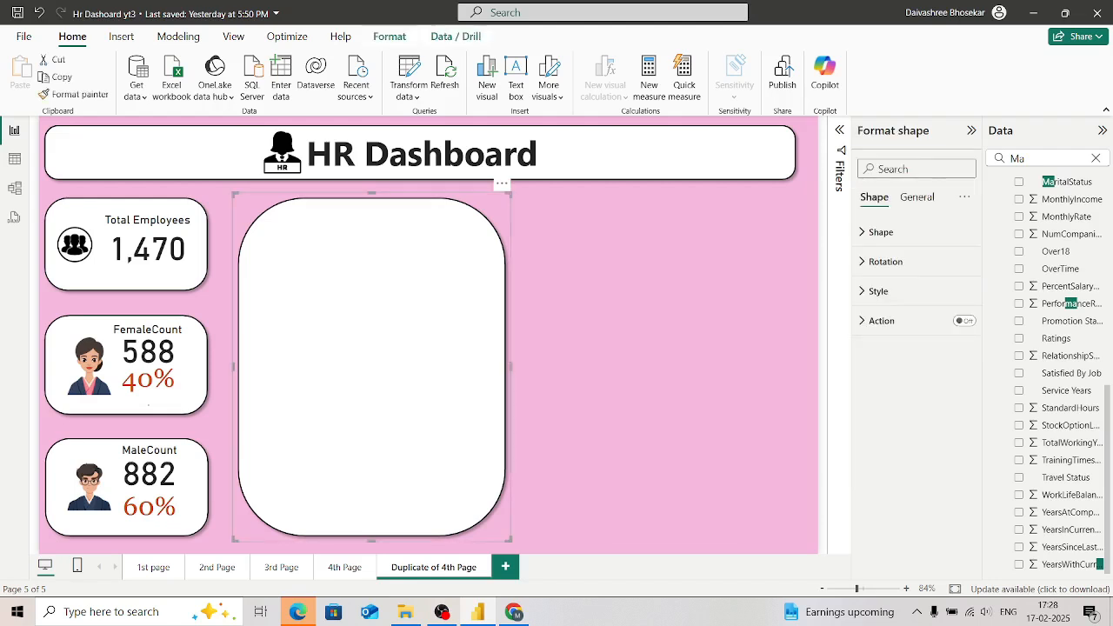
{"action": "right_click", "coordinate": [413, 311]}
{"action": "left_click", "coordinate": [644, 348]}
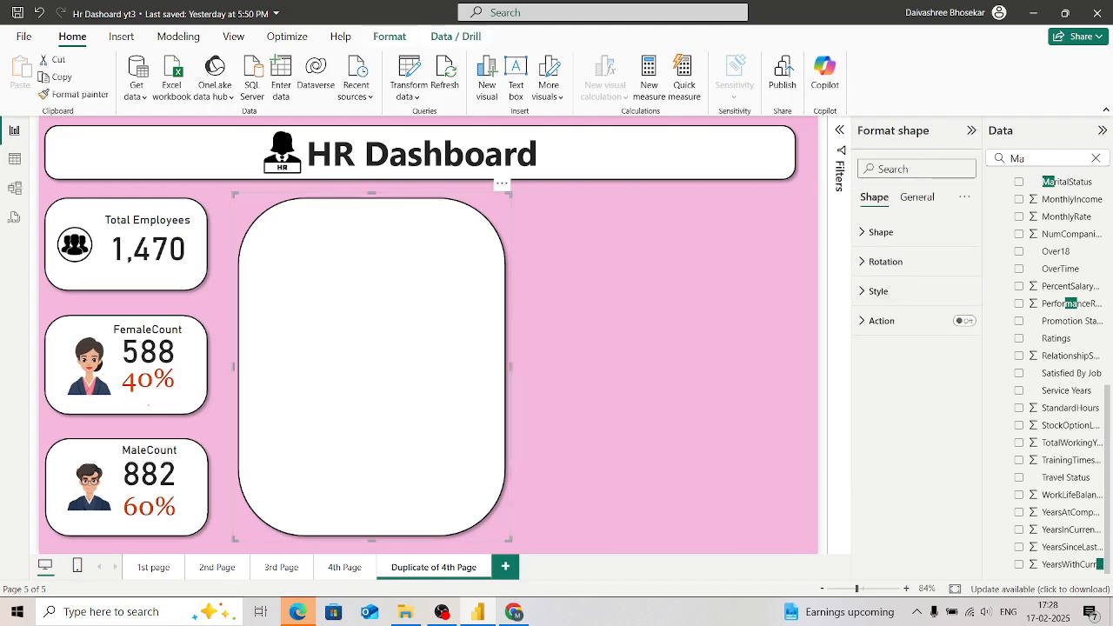
{"action": "left_click", "coordinate": [644, 348]}
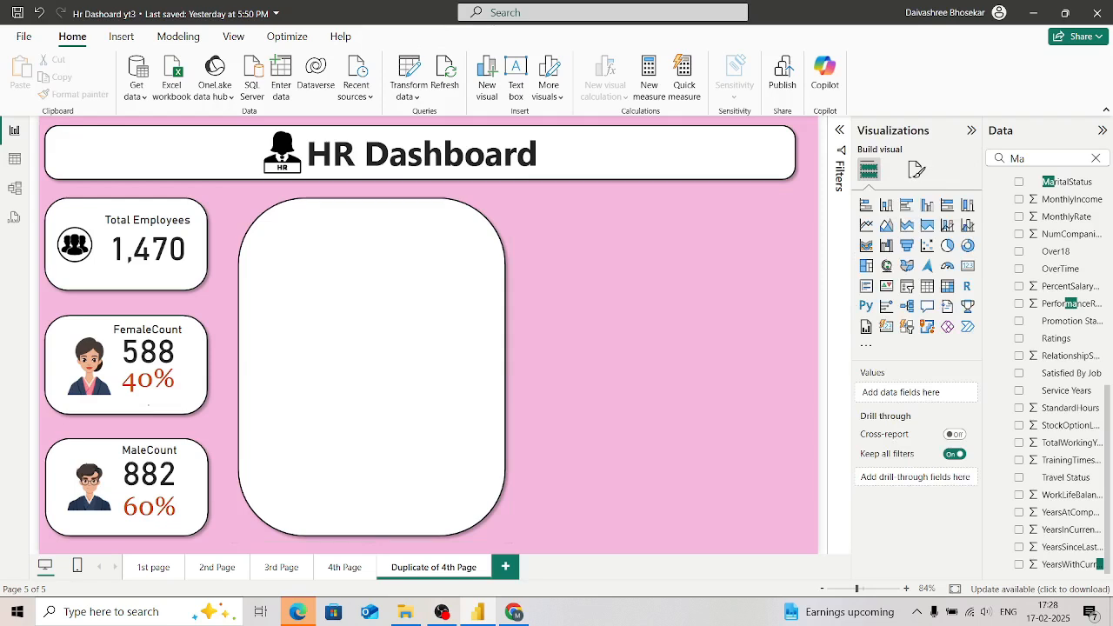
Step: Try a Q&A visual in the empty area with the question "top EmployeeNames by year at company", and remove it
{"action": "double_click", "coordinate": [657, 366]}
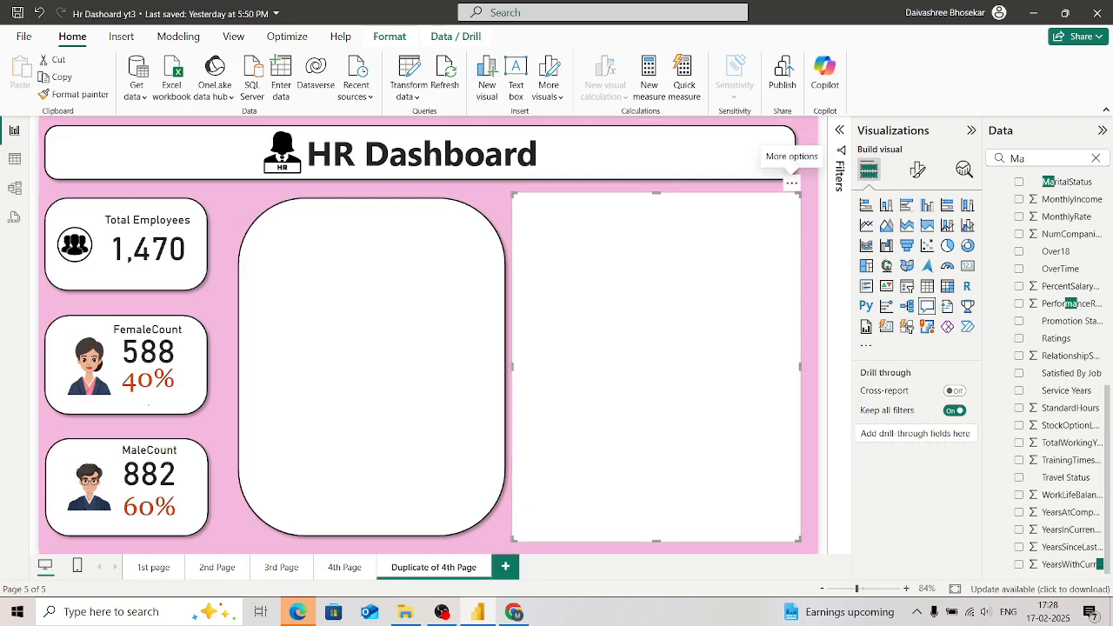
{"action": "left_click", "coordinate": [791, 184]}
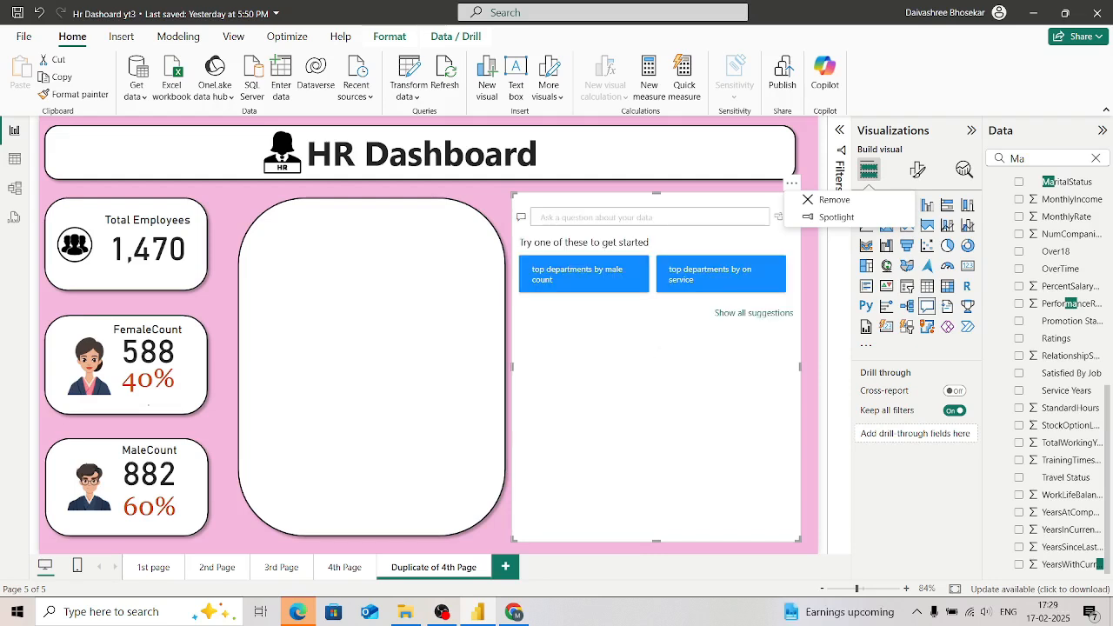
{"action": "left_click", "coordinate": [754, 313]}
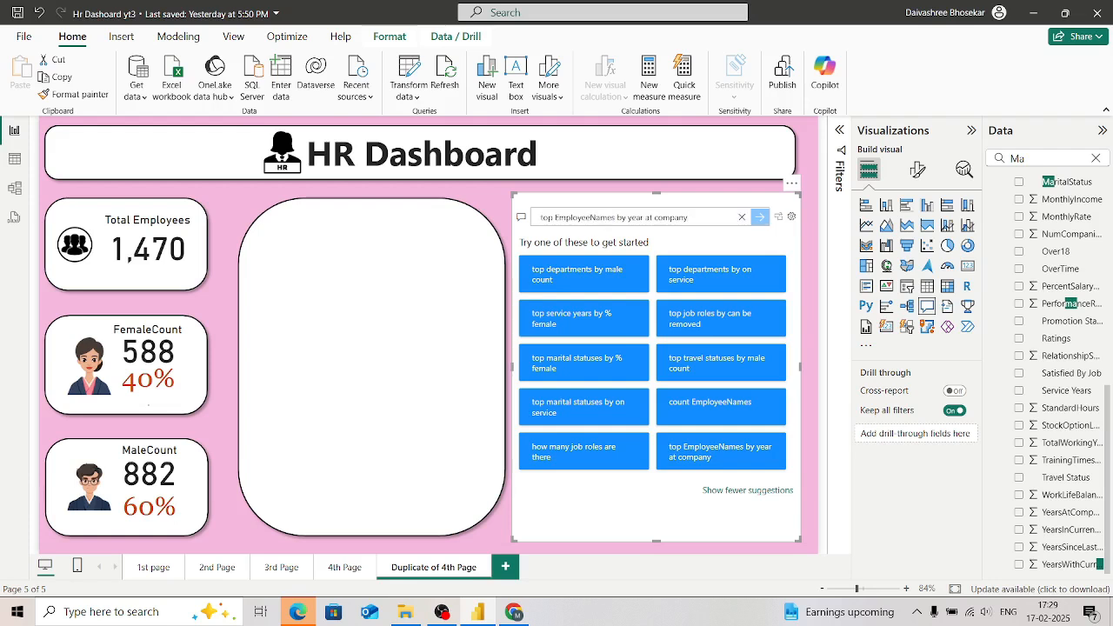
{"action": "key", "text": "Return"}
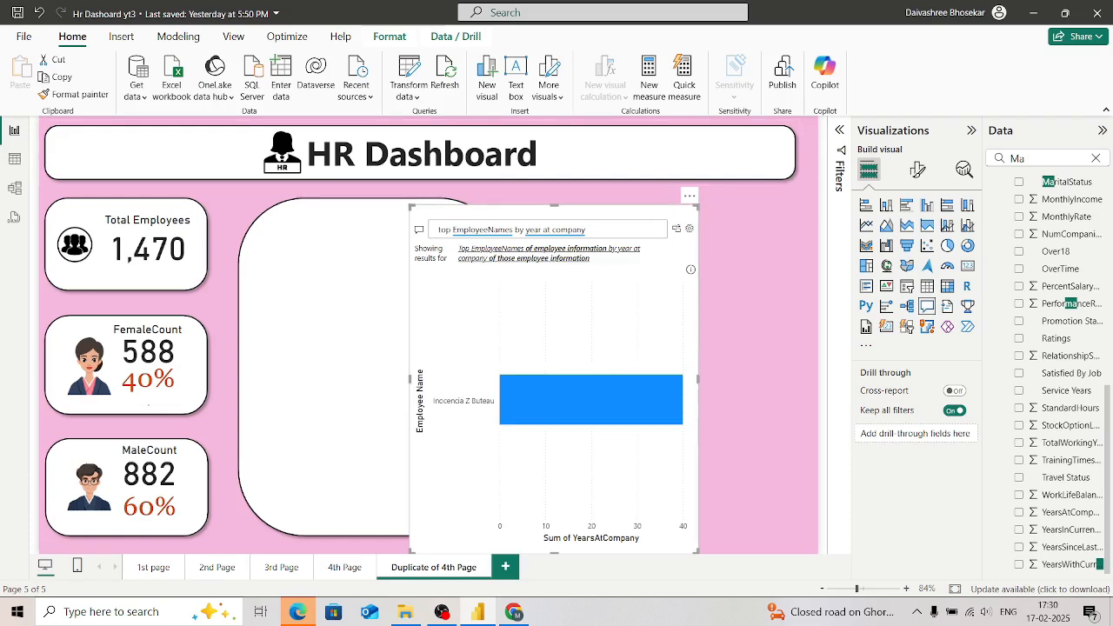
{"action": "left_click", "coordinate": [688, 196]}
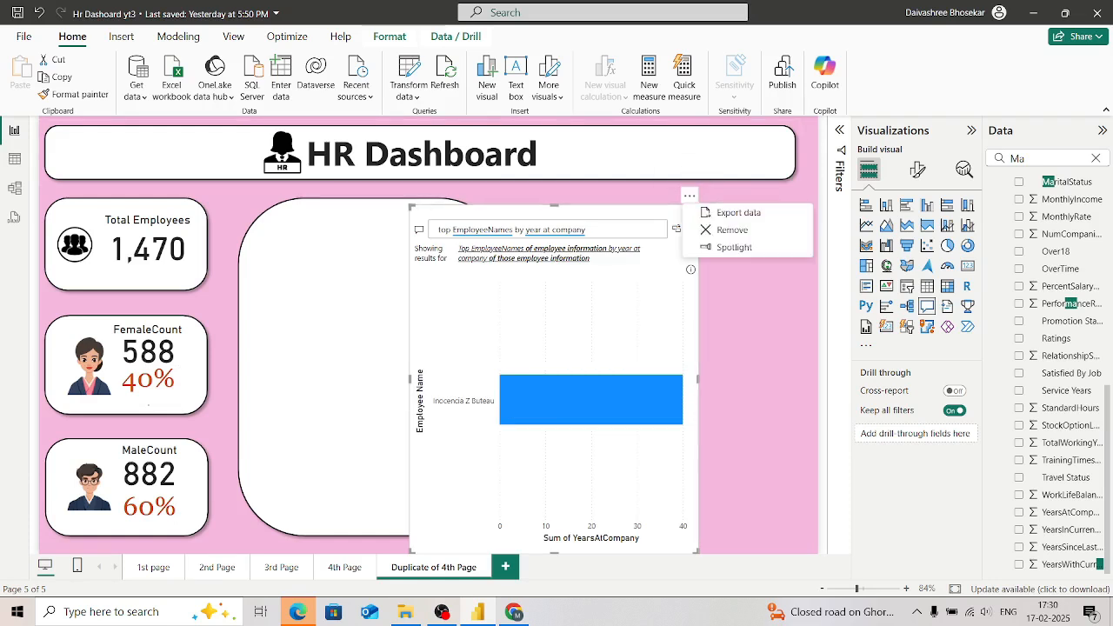
{"action": "left_click", "coordinate": [732, 229]}
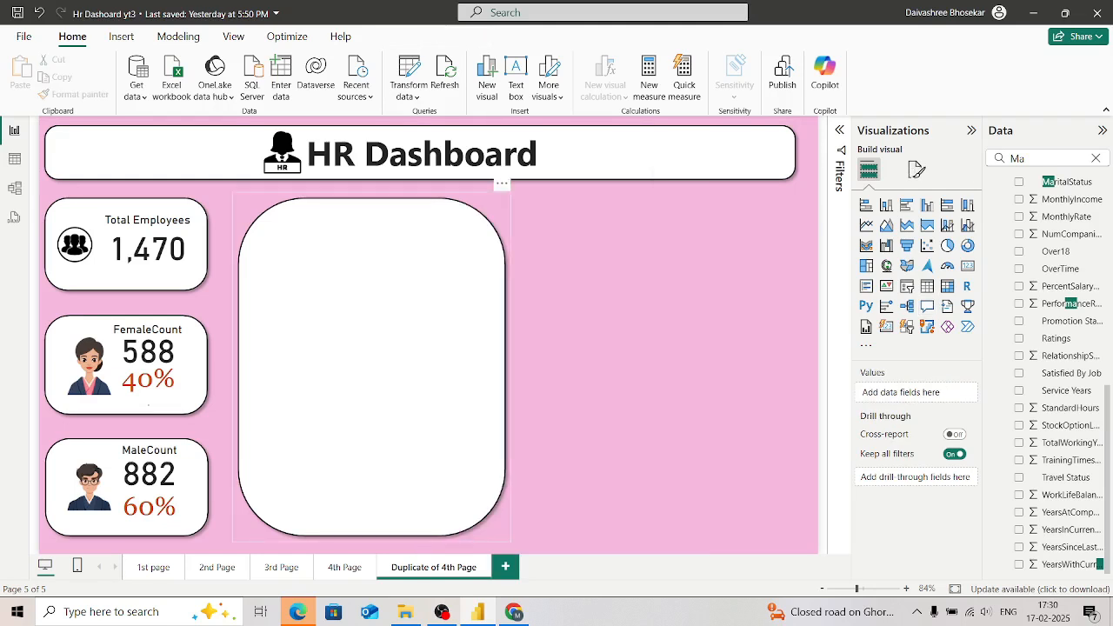
Step: Shift the remaining rounded shape slightly toward the page centre and place a new empty table visual over it
{"action": "left_click_drag", "start_coordinate": [371, 366], "coordinate": [419, 371]}
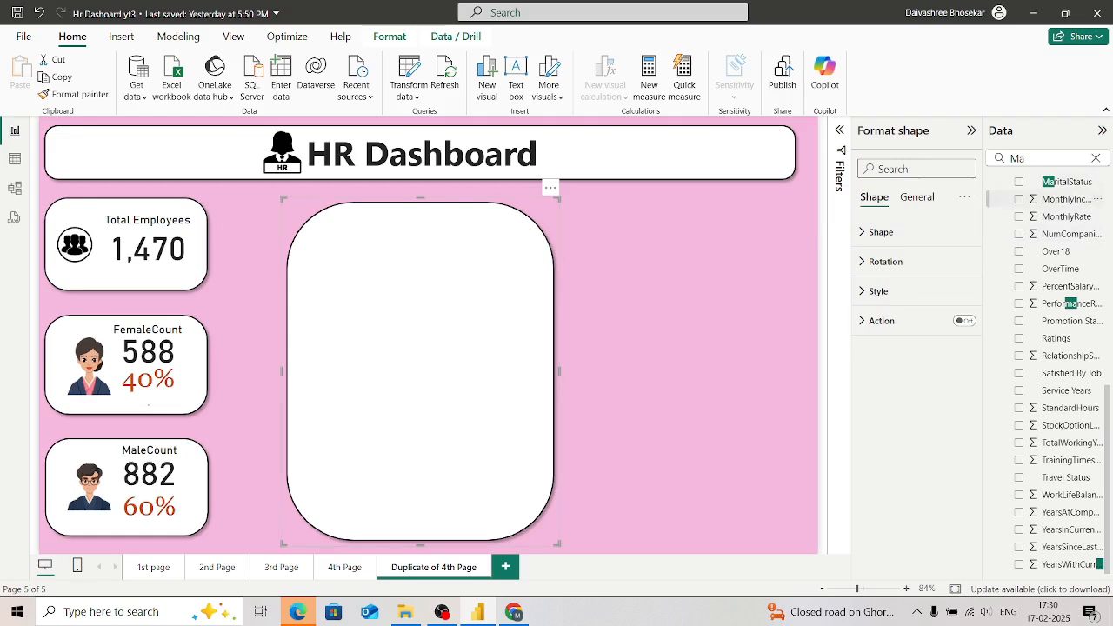
{"action": "left_click", "coordinate": [1007, 158]}
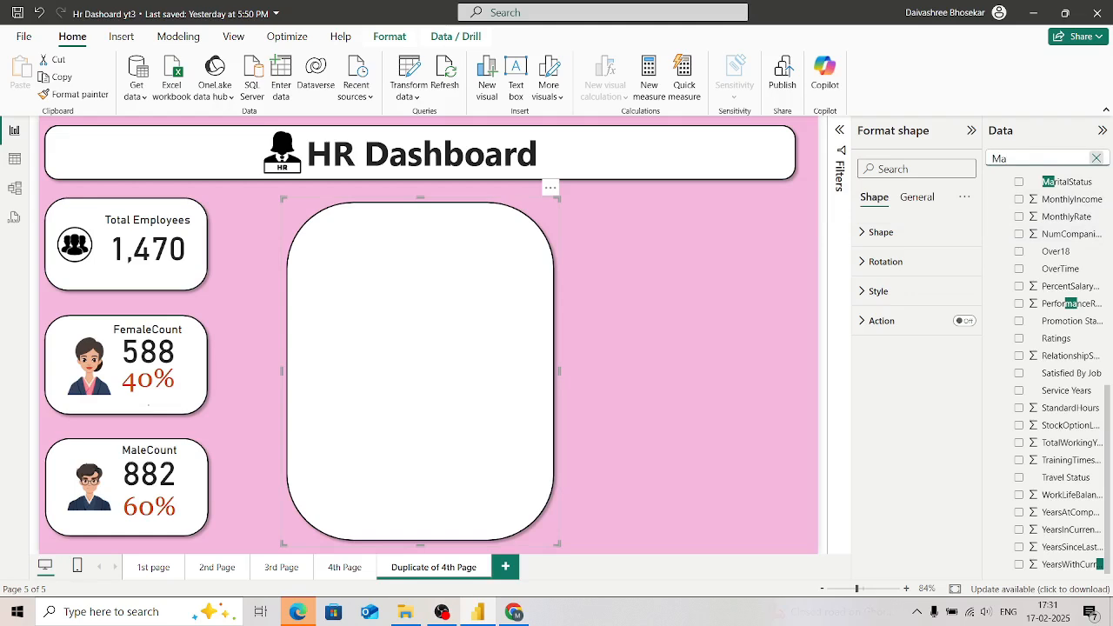
{"action": "left_click", "coordinate": [1096, 158]}
{"action": "type", "text": "job"}
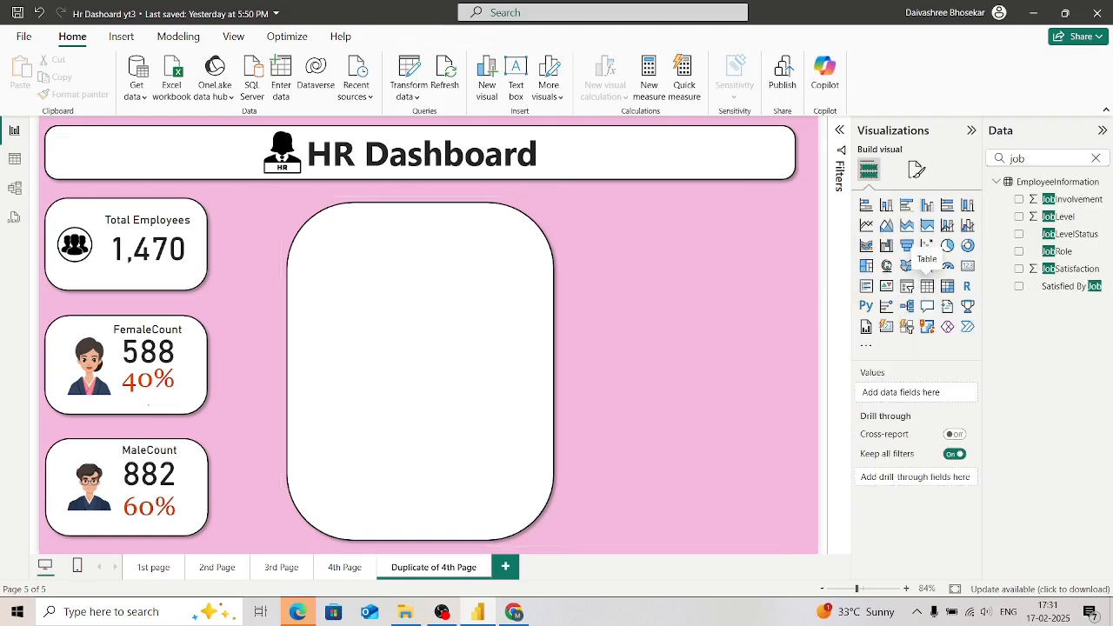
{"action": "left_click", "coordinate": [927, 286]}
{"action": "left_click_drag", "start_coordinate": [680, 252], "coordinate": [420, 247]}
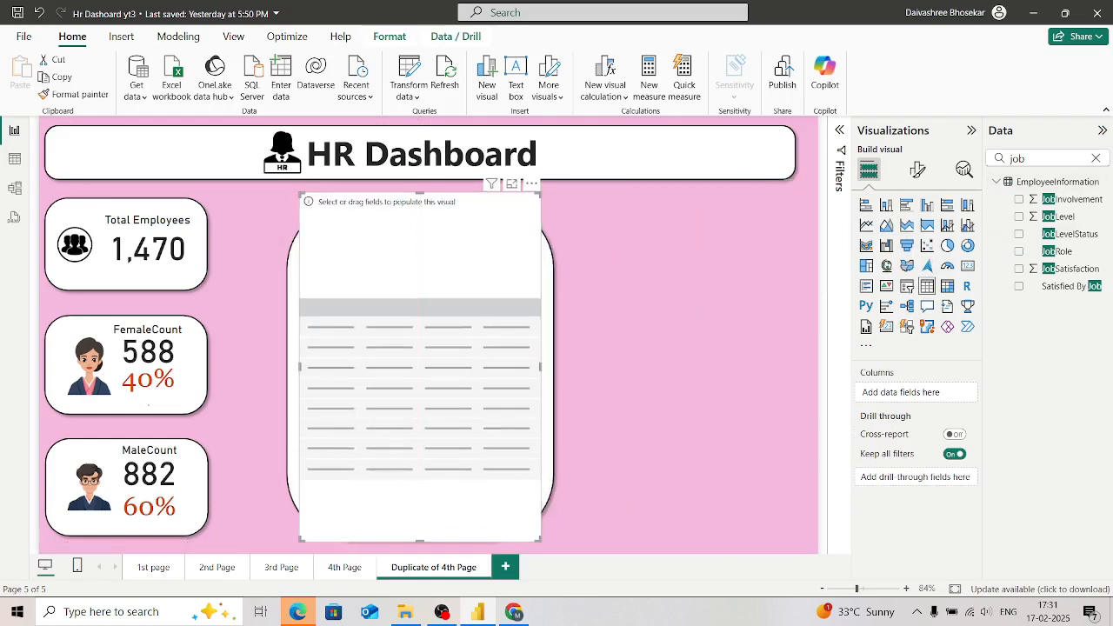
Step: Add JobLevel and EmployeeName from EmployeeInformation as columns of the table
{"action": "left_click", "coordinate": [1019, 217]}
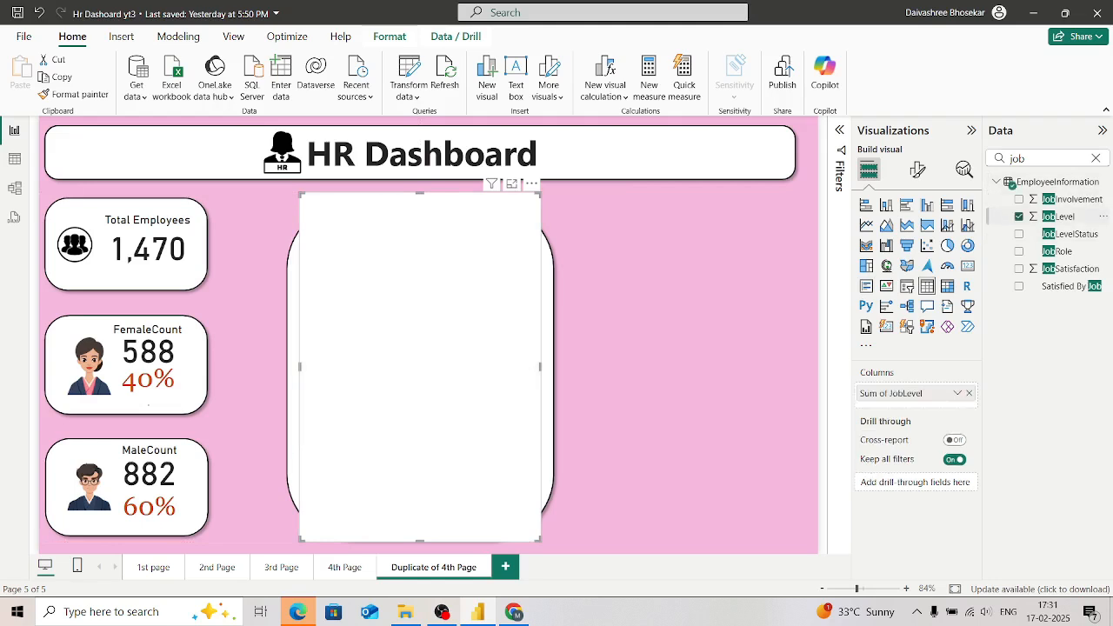
{"action": "key", "text": "BackSpace"}
{"action": "key", "text": "BackSpace"}
{"action": "key", "text": "BackSpace"}
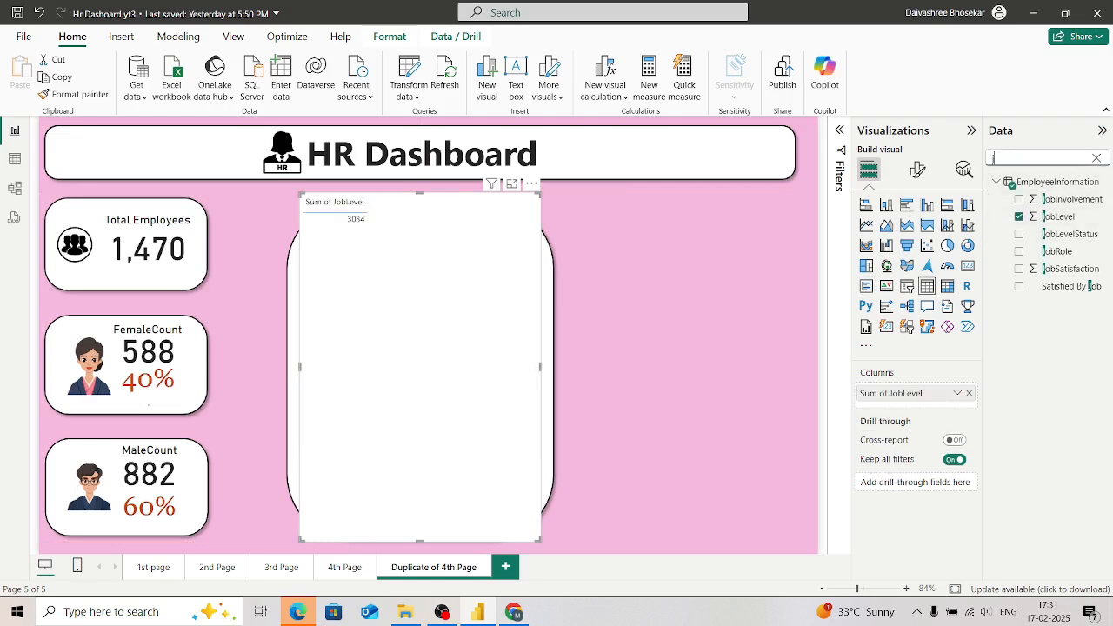
{"action": "type", "text": "Name"}
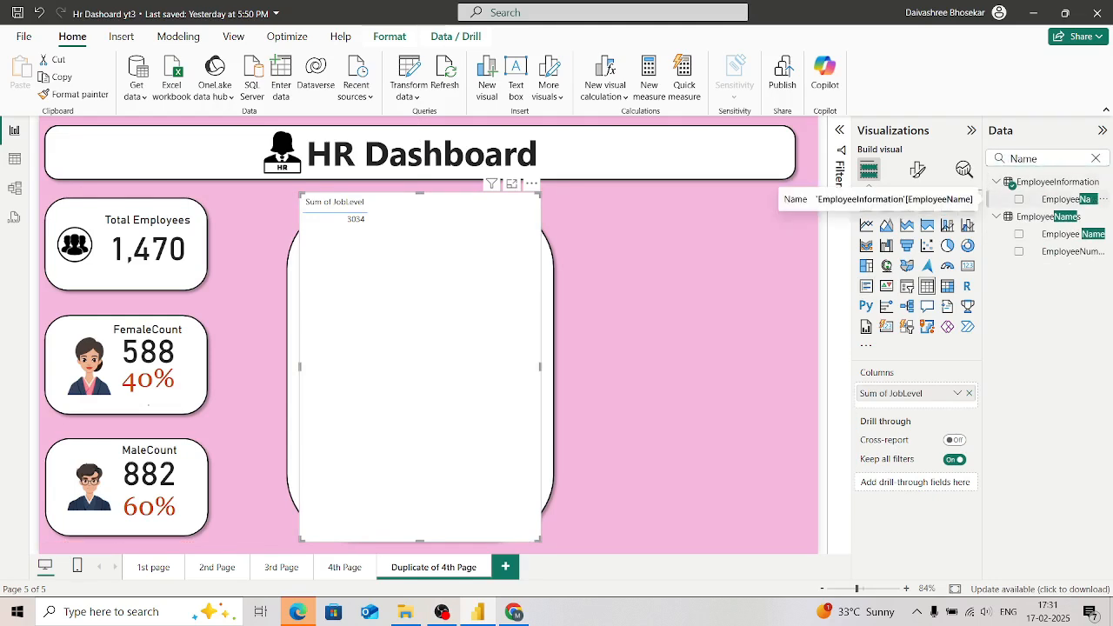
{"action": "left_click", "coordinate": [1019, 199]}
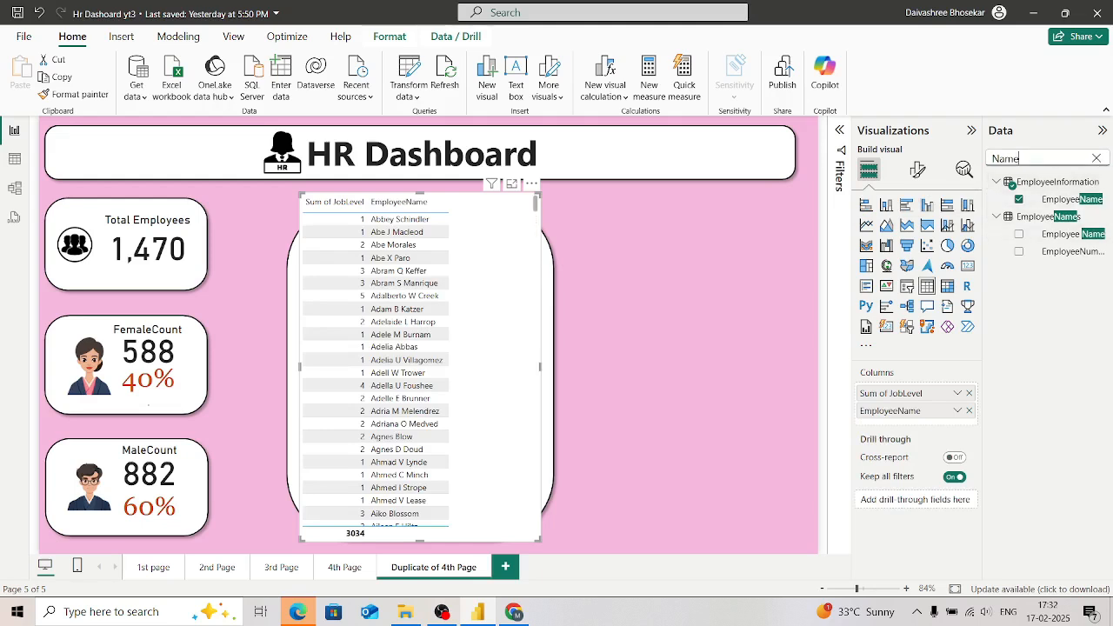
Step: Remove the Sum of JobLevel column from the table and add the JobRole field as a column
{"action": "key", "text": "BackSpace"}
{"action": "key", "text": "BackSpace"}
{"action": "key", "text": "BackSpace"}
{"action": "key", "text": "BackSpace"}
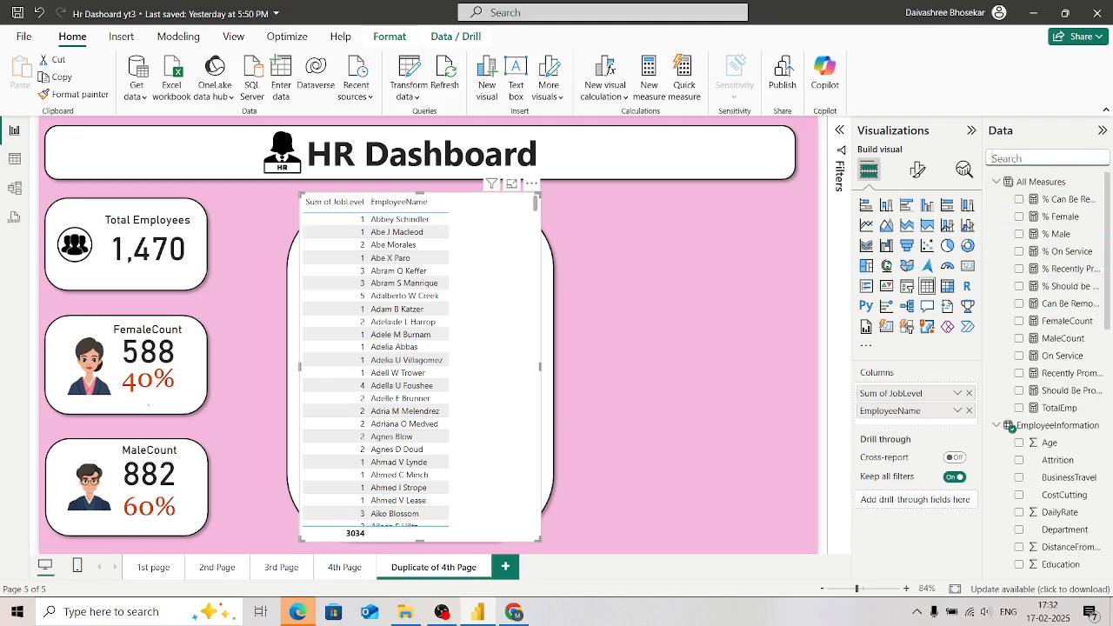
{"action": "left_click", "coordinate": [968, 393]}
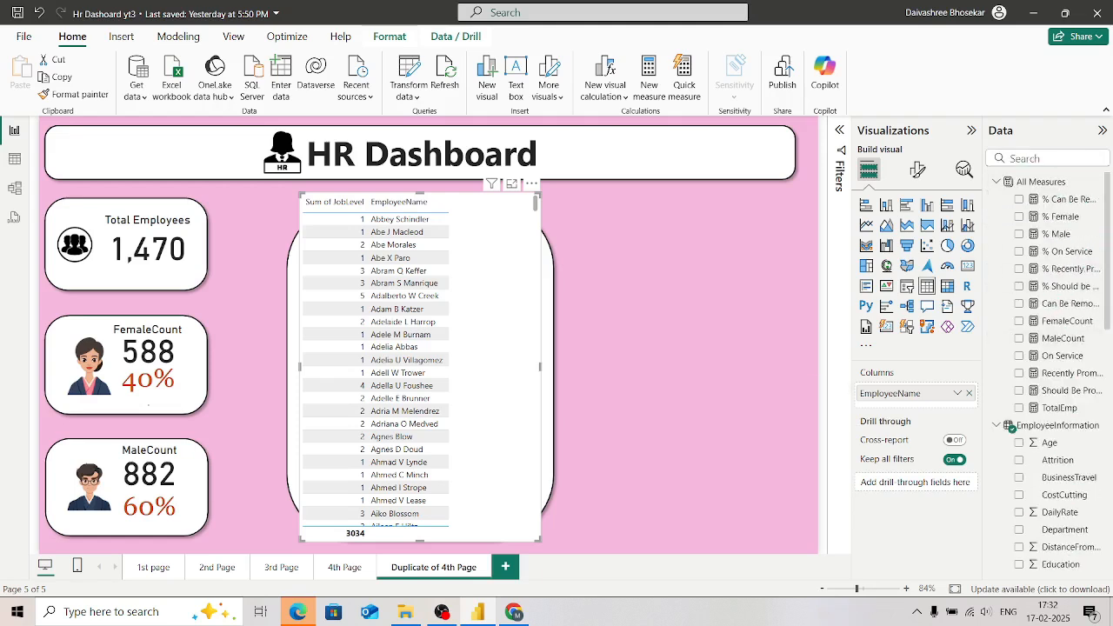
{"action": "left_click", "coordinate": [1043, 158]}
{"action": "type", "text": "role"}
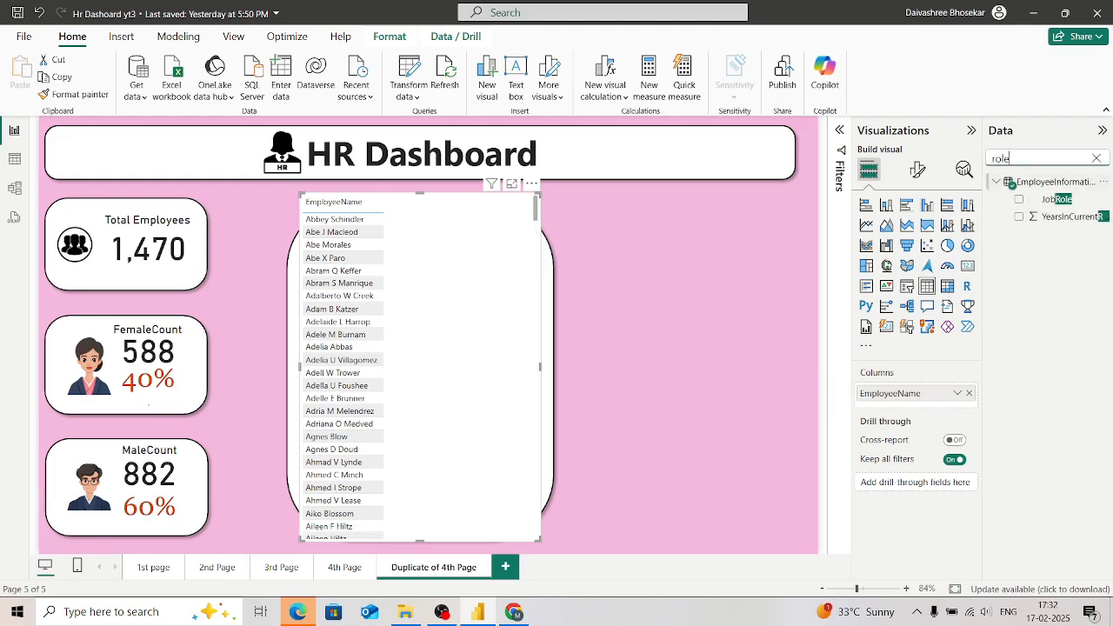
{"action": "left_click", "coordinate": [1019, 199]}
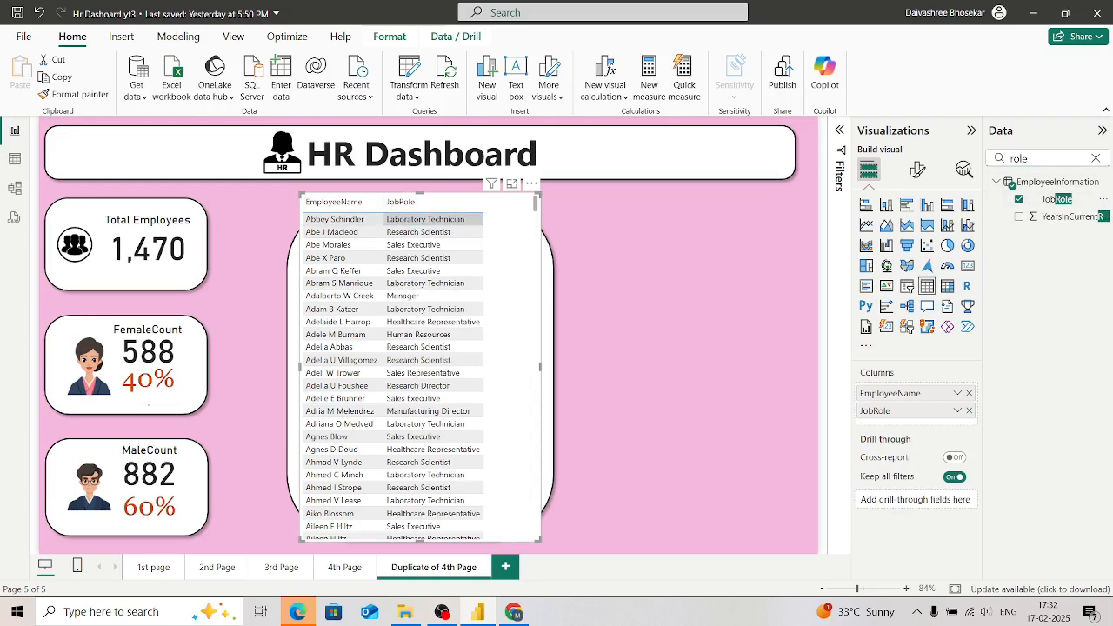
{"action": "scroll", "coordinate": [426, 400], "scroll_direction": "down", "scroll_amount": 5}
{"action": "scroll", "coordinate": [426, 400], "scroll_direction": "down", "scroll_amount": 4}
{"action": "scroll", "coordinate": [426, 398], "scroll_direction": "up", "scroll_amount": 7}
{"action": "scroll", "coordinate": [426, 399], "scroll_direction": "up", "scroll_amount": 3}
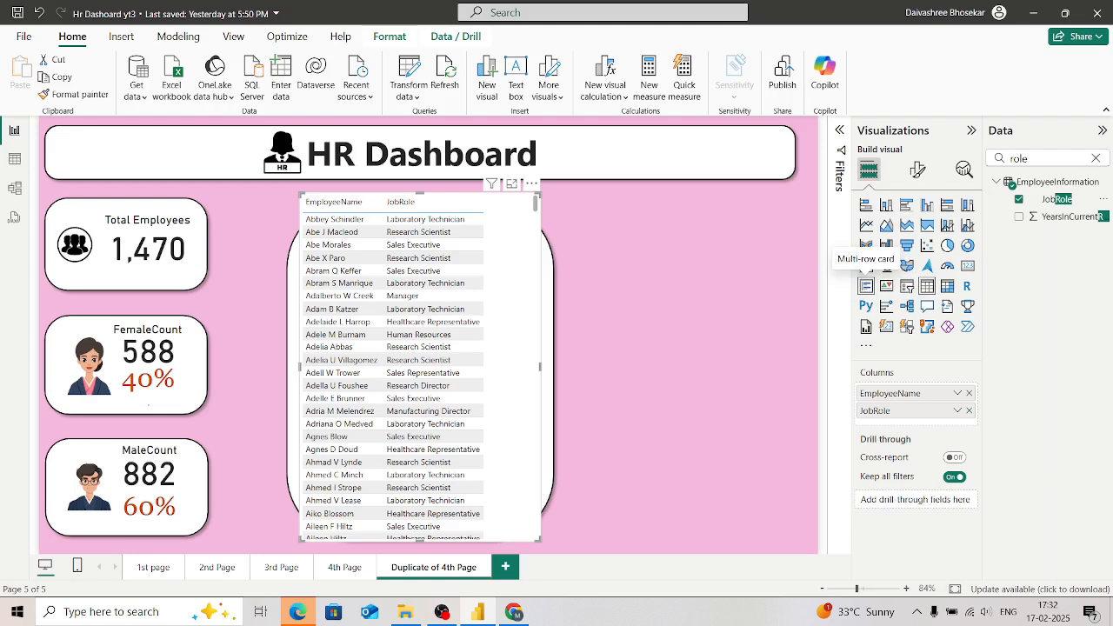
Step: Try the employee table as a multi-row card and convert it back to a table
{"action": "left_click", "coordinate": [866, 286]}
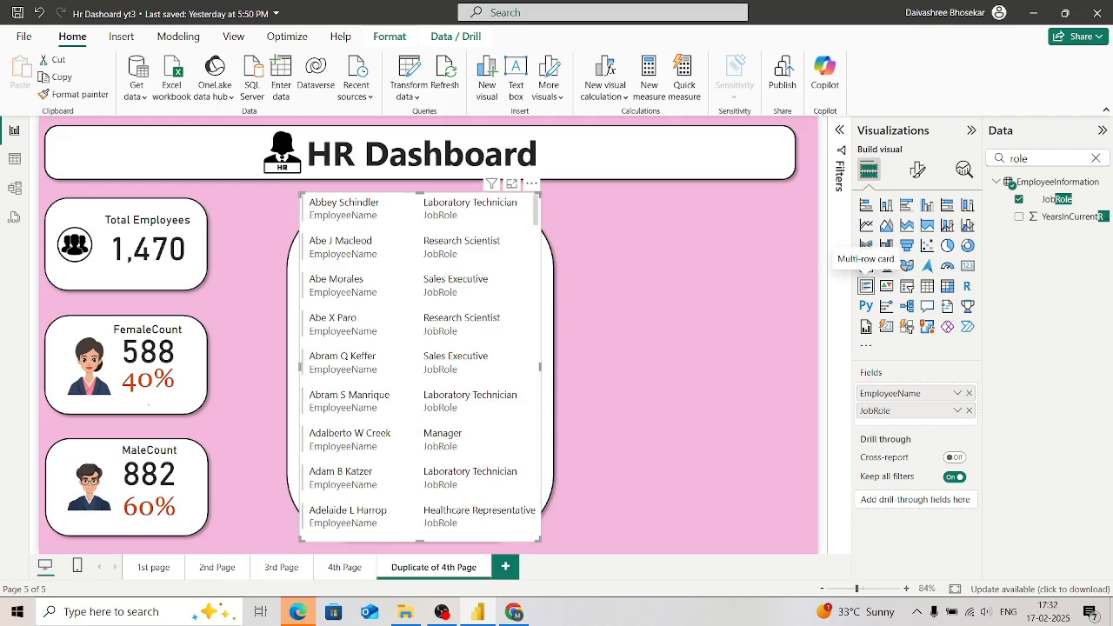
{"action": "left_click", "coordinate": [343, 362]}
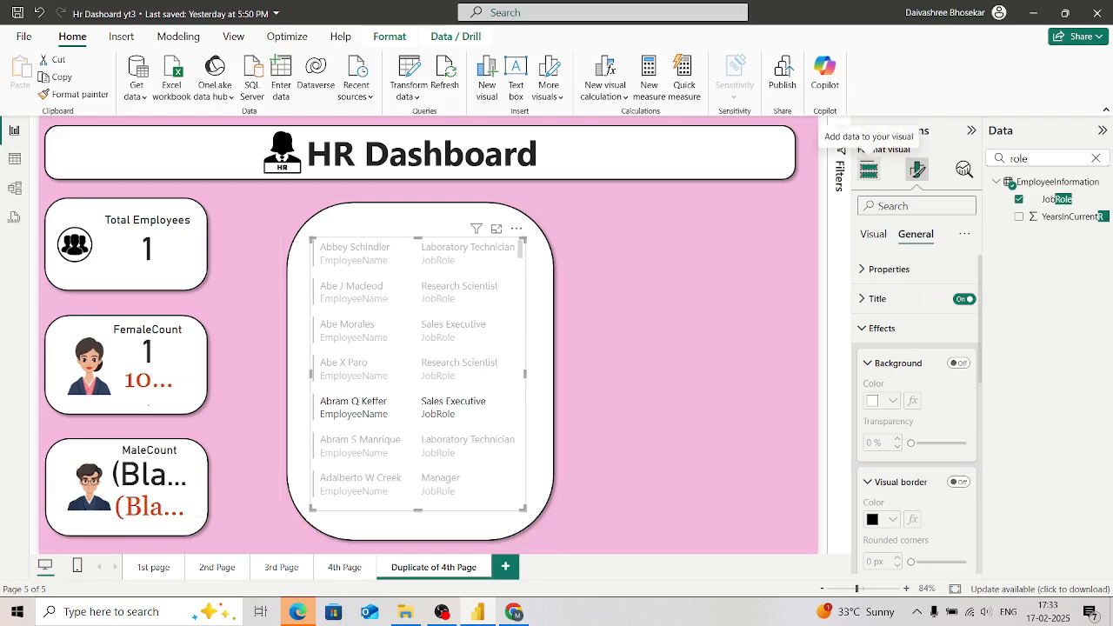
{"action": "left_click", "coordinate": [869, 170]}
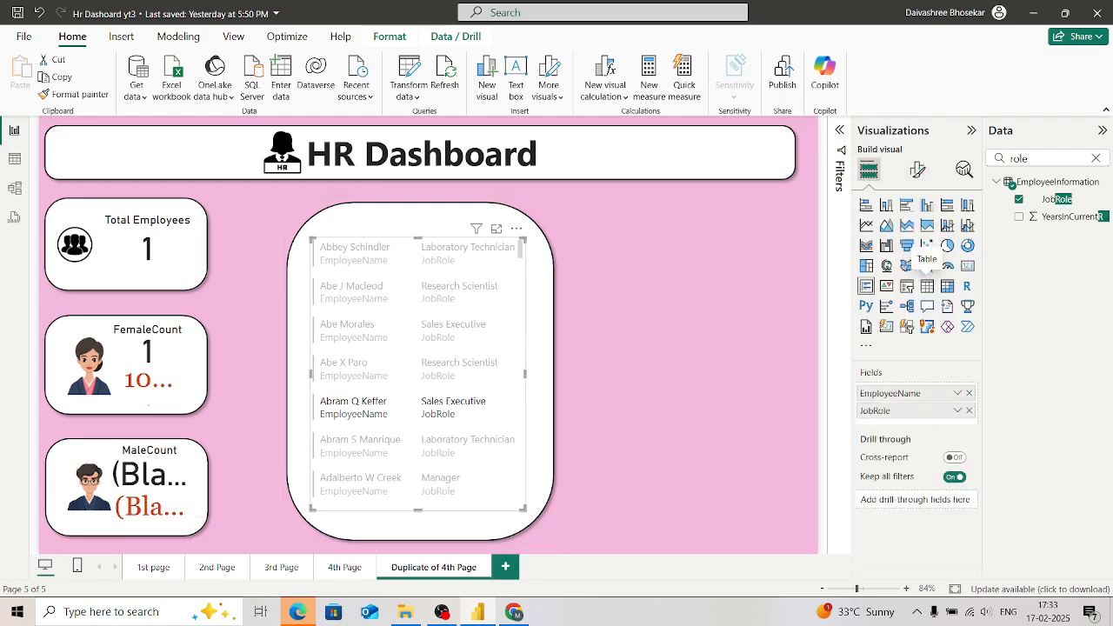
{"action": "left_click", "coordinate": [927, 285]}
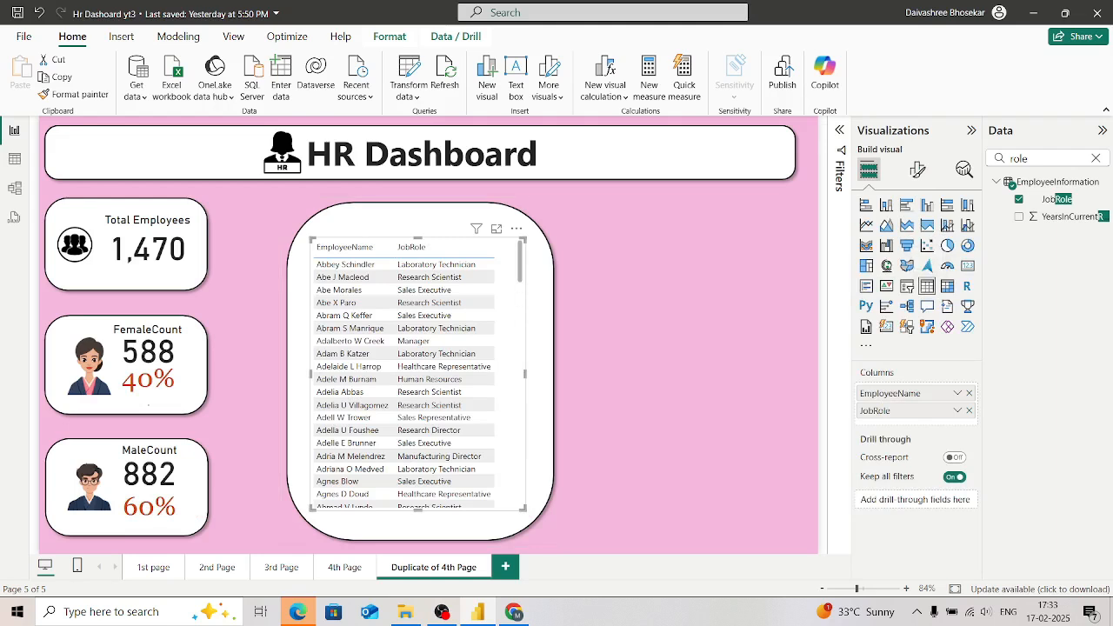
Step: Test cross-filtering of the count cards by selecting one employee row in the table, and clear the selection
{"action": "left_click", "coordinate": [348, 366]}
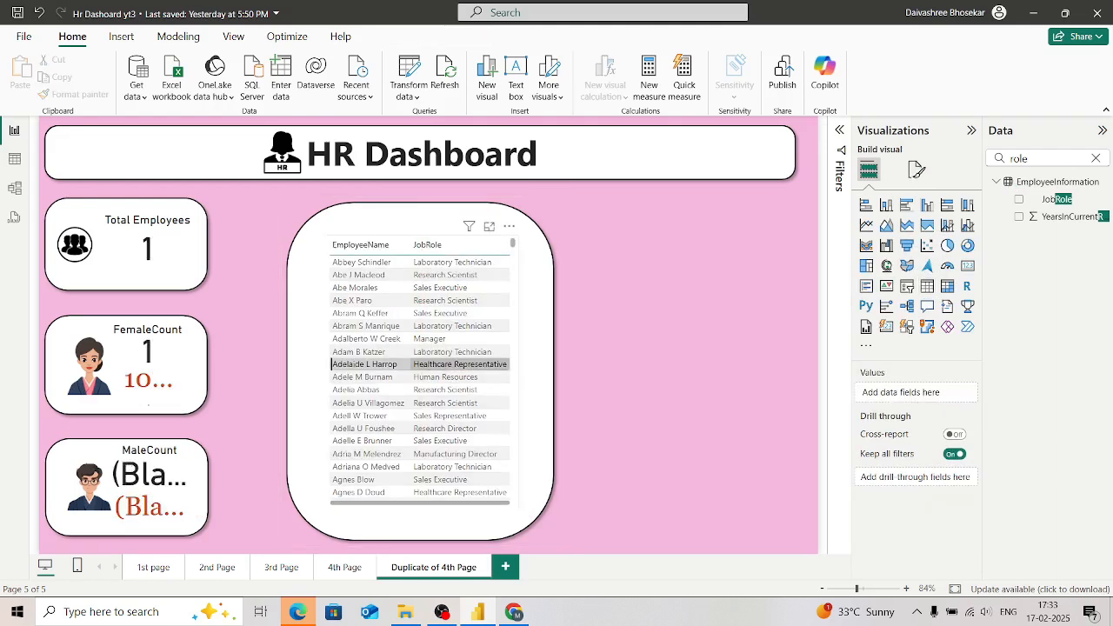
{"action": "key", "text": "Escape"}
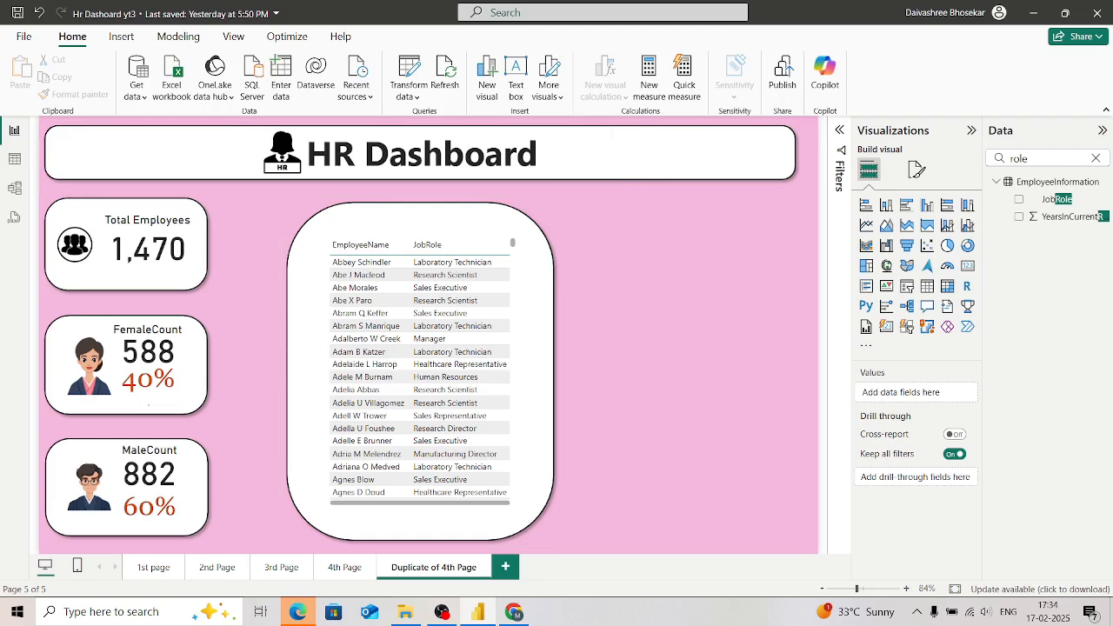
Step: Try adding the Age field from EmployeeInformation to the employee table, summarized as Count
{"action": "left_click", "coordinate": [1095, 159]}
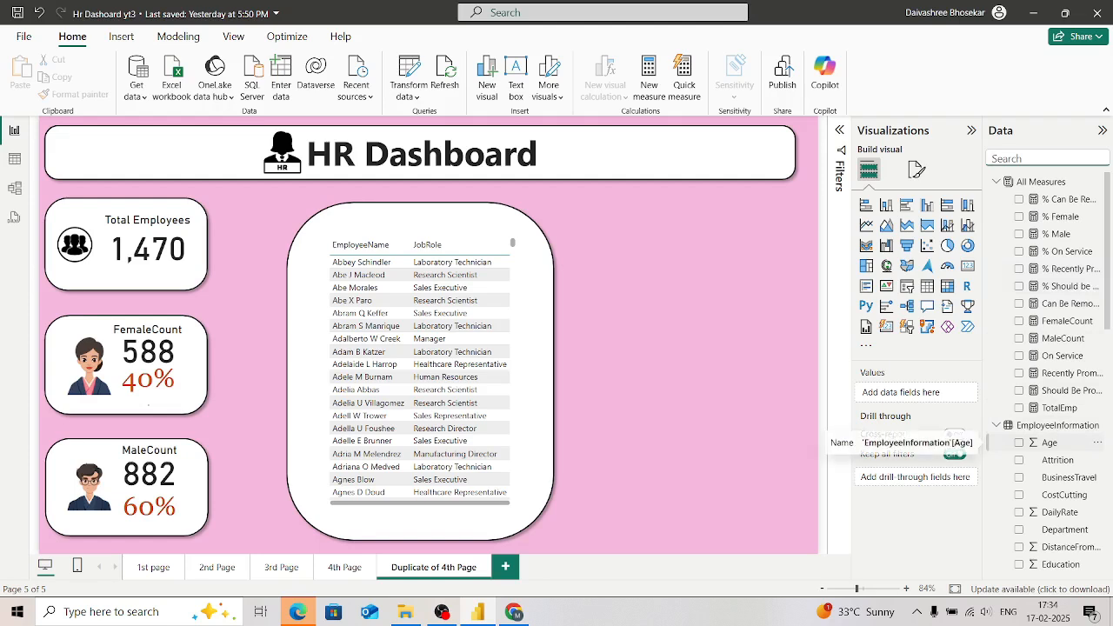
{"action": "left_click", "coordinate": [459, 364]}
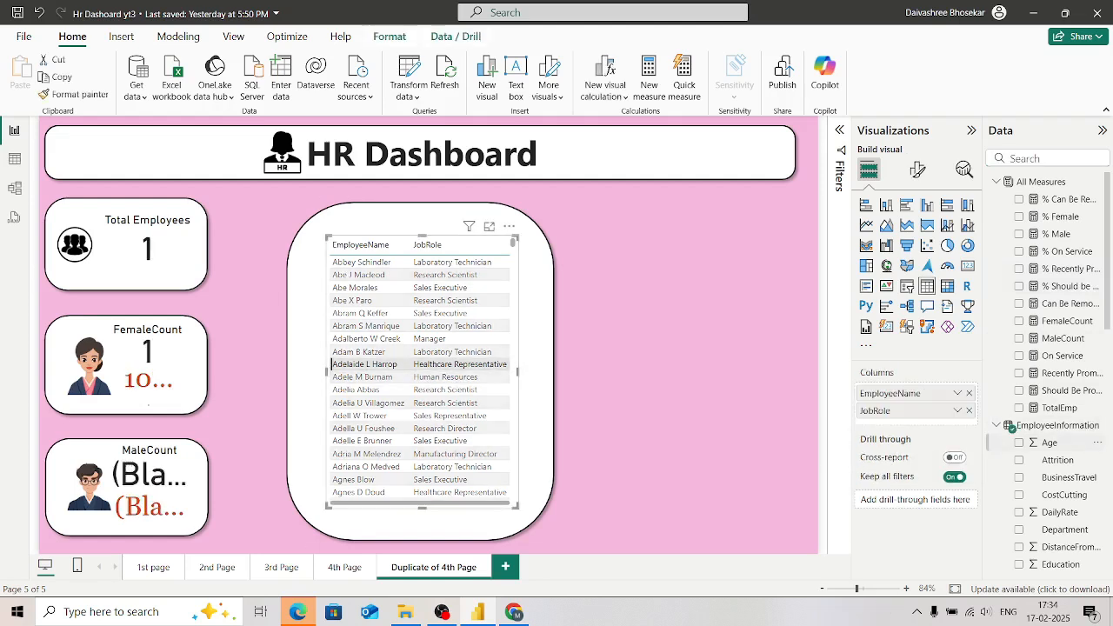
{"action": "left_click", "coordinate": [1019, 443]}
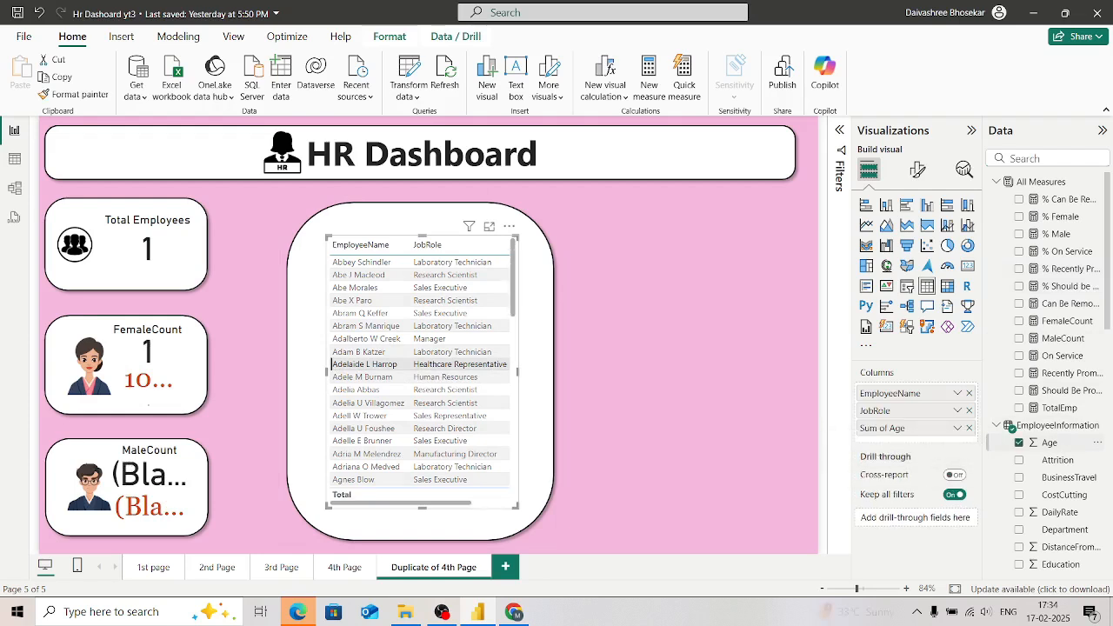
{"action": "left_click", "coordinate": [957, 428]}
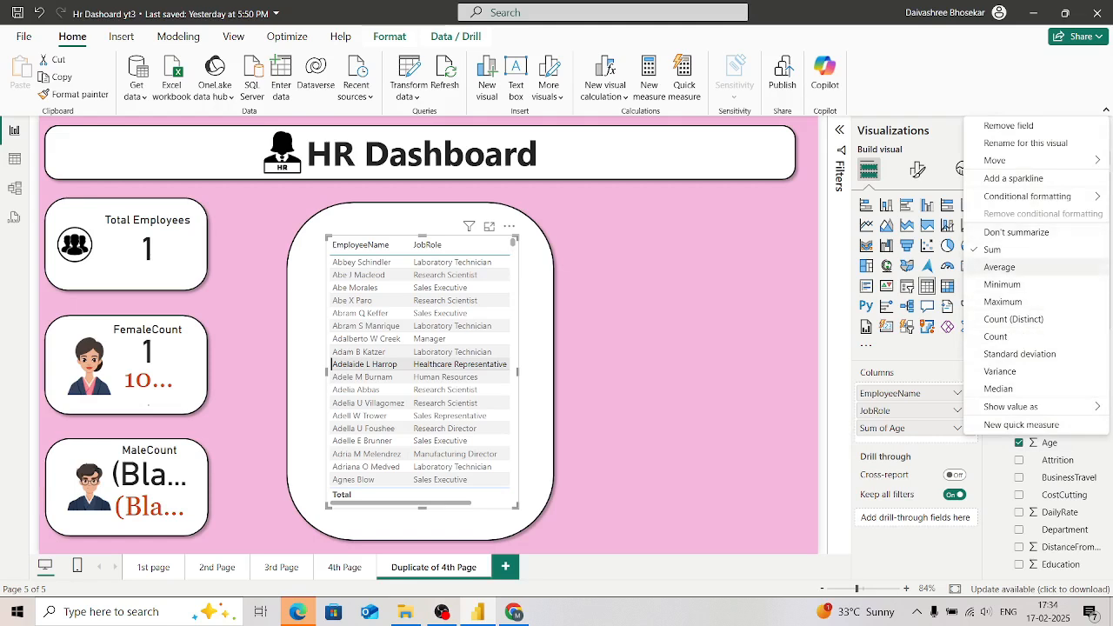
{"action": "left_click", "coordinate": [996, 337]}
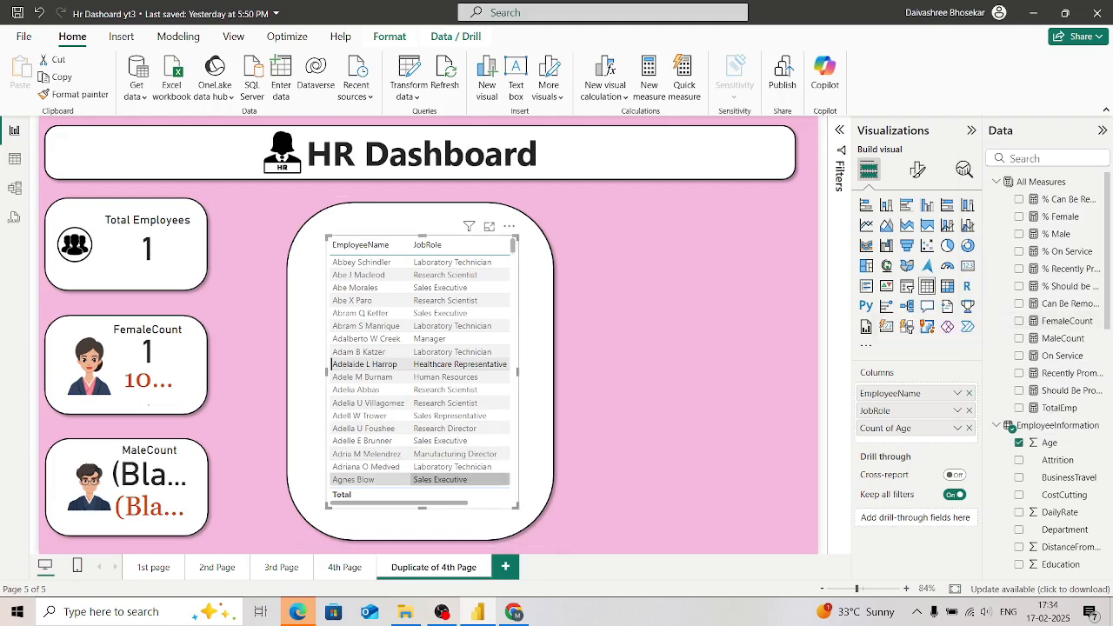
Step: Clear the row selection in the employee table to reset the employee count cards
{"action": "left_click", "coordinate": [536, 366]}
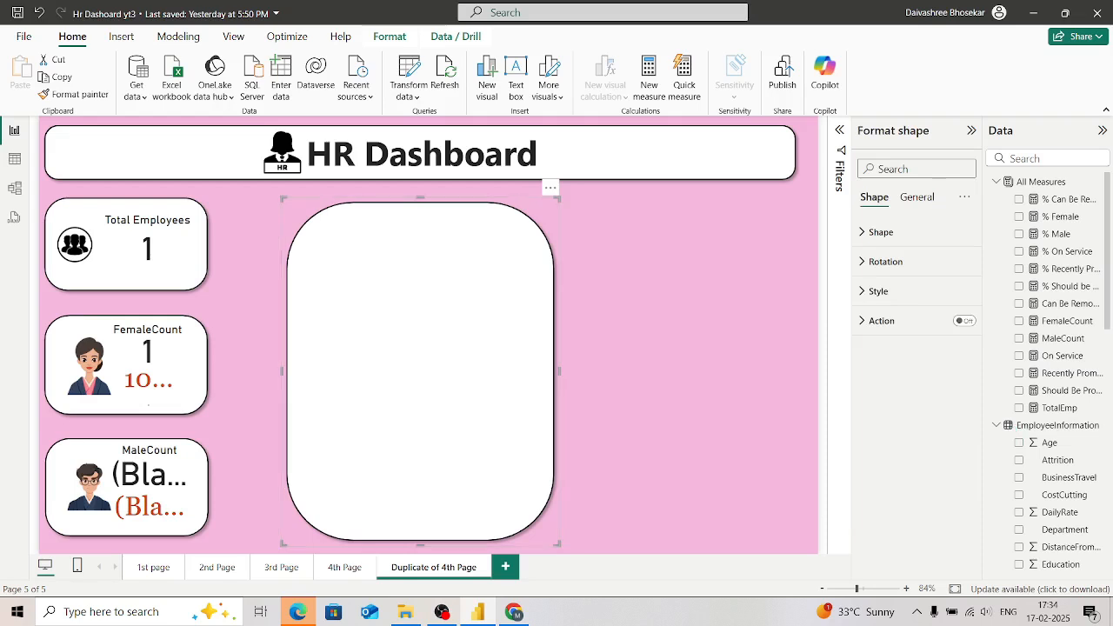
{"action": "left_click", "coordinate": [609, 365]}
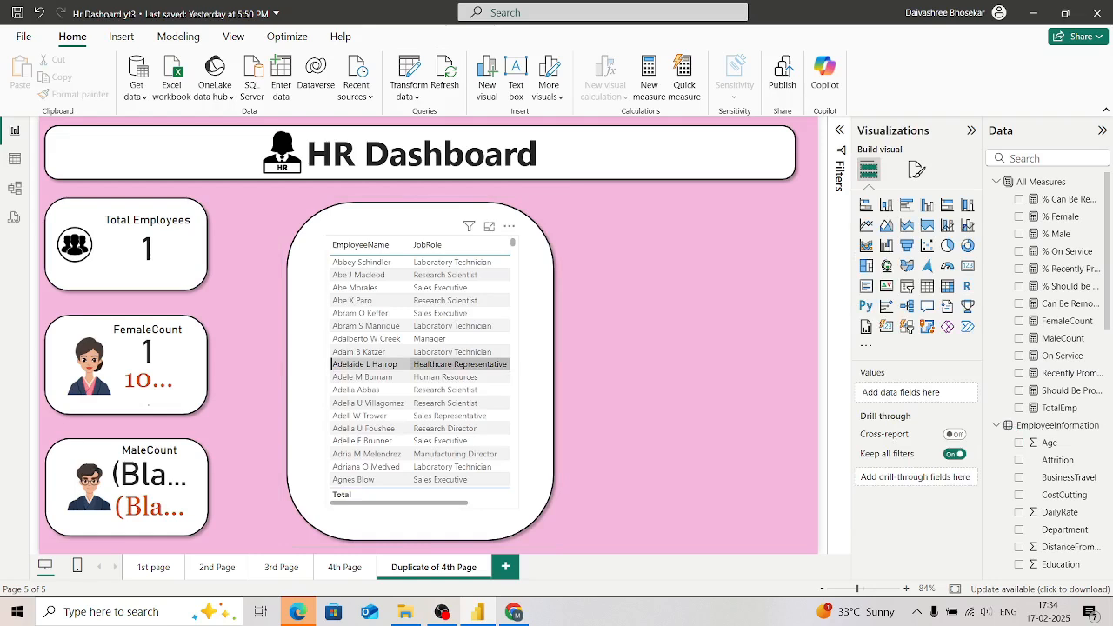
{"action": "left_click", "coordinate": [418, 364]}
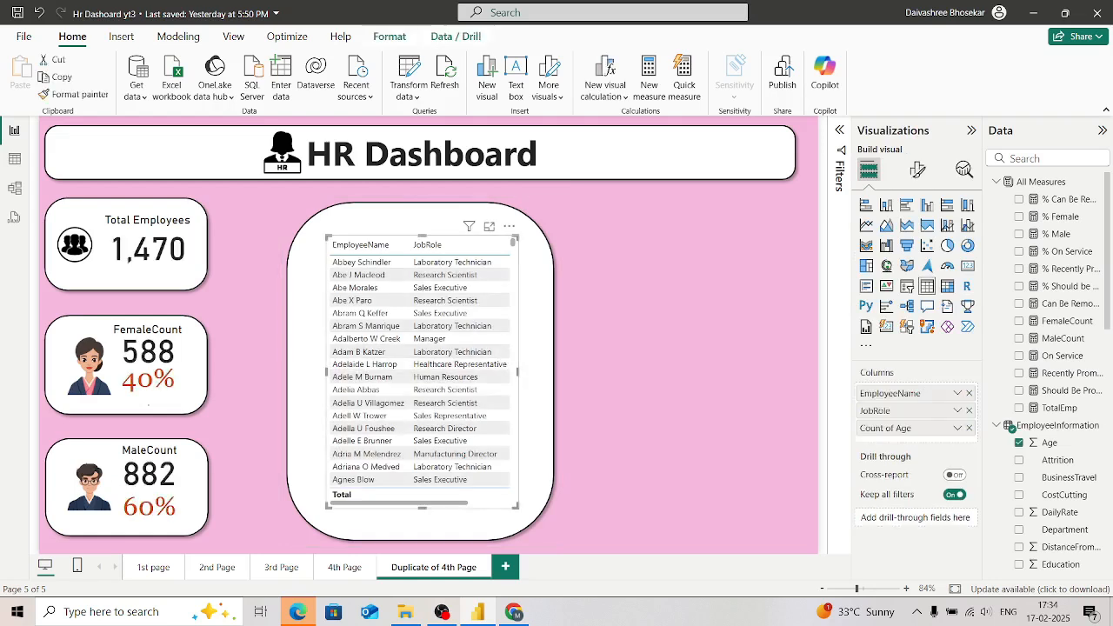
{"action": "left_click", "coordinate": [608, 365]}
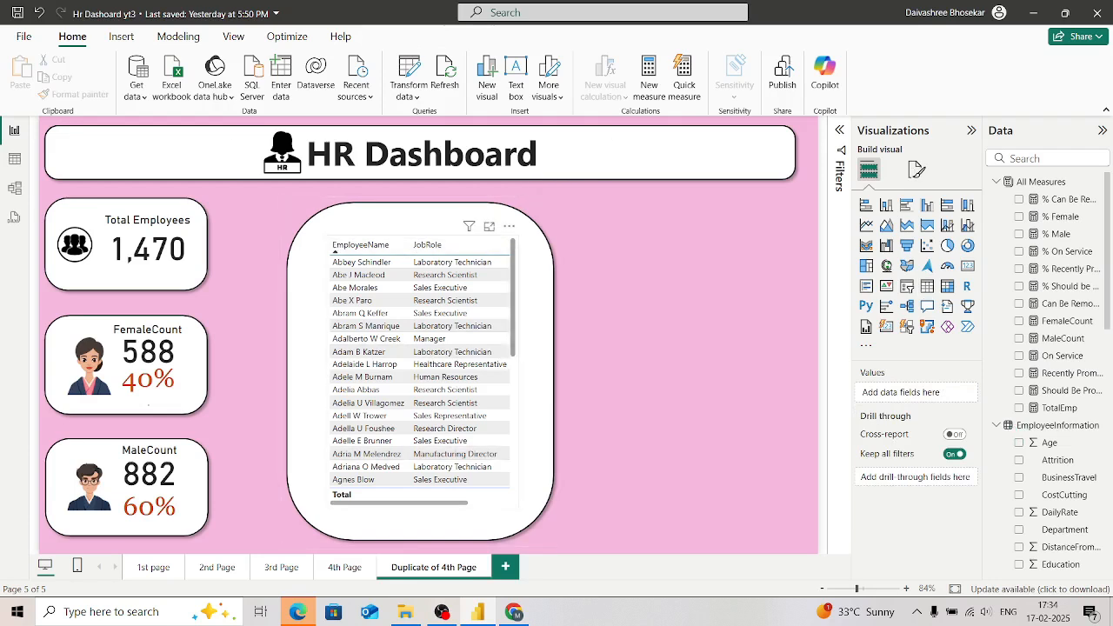
Step: Remove the Count of Age column from the employee table and add the Department field as a column
{"action": "left_click", "coordinate": [331, 287]}
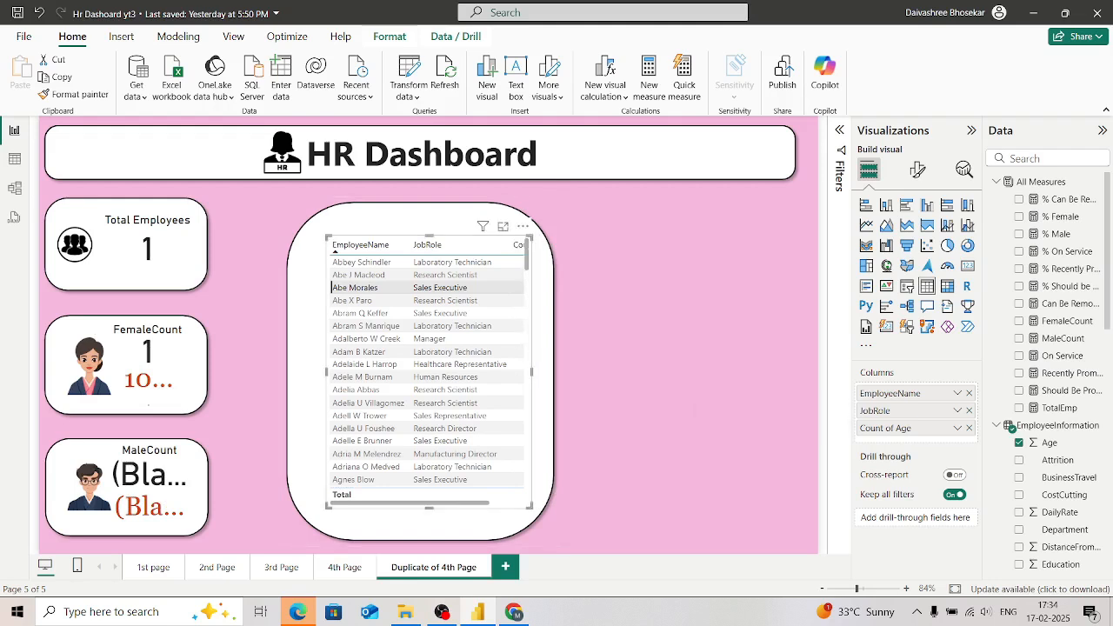
{"action": "left_click", "coordinate": [968, 427]}
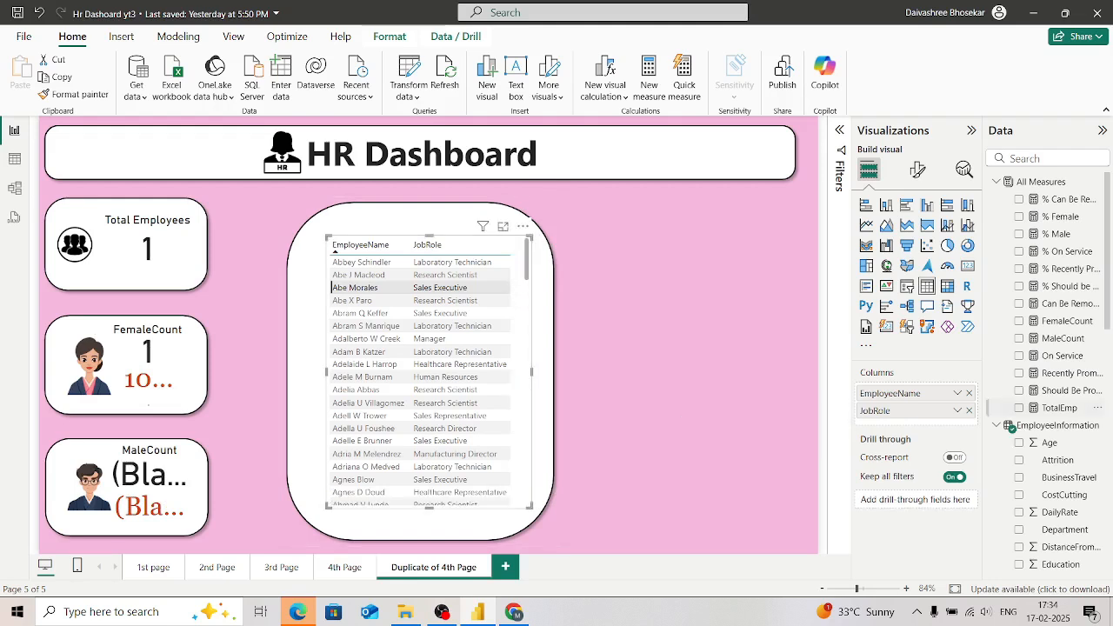
{"action": "scroll", "coordinate": [1048, 409], "scroll_direction": "down", "scroll_amount": 3}
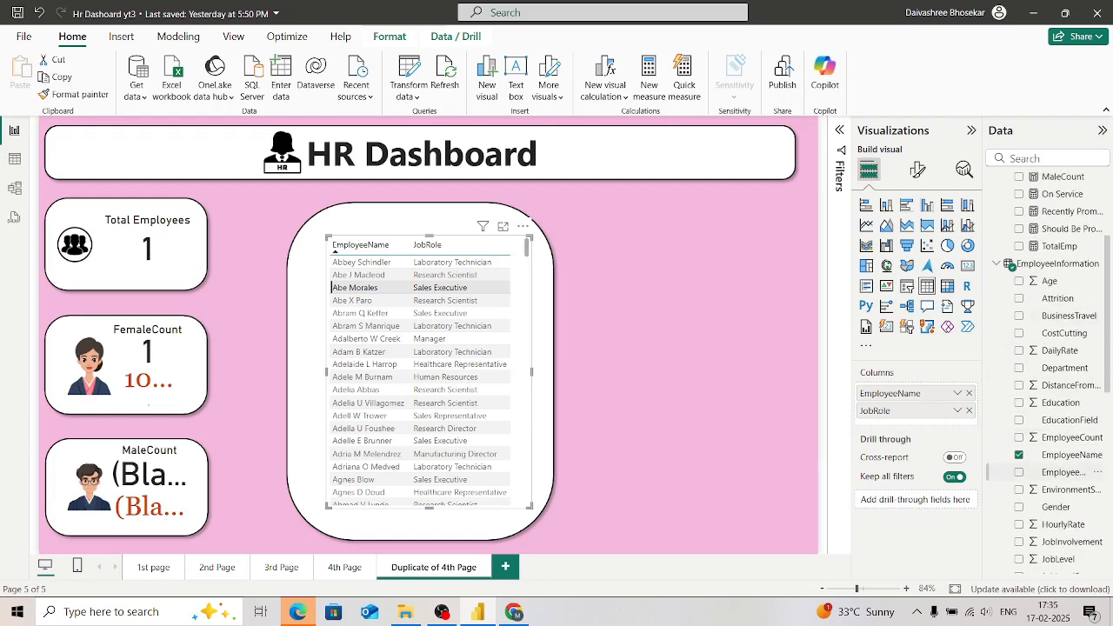
{"action": "left_click", "coordinate": [1019, 368]}
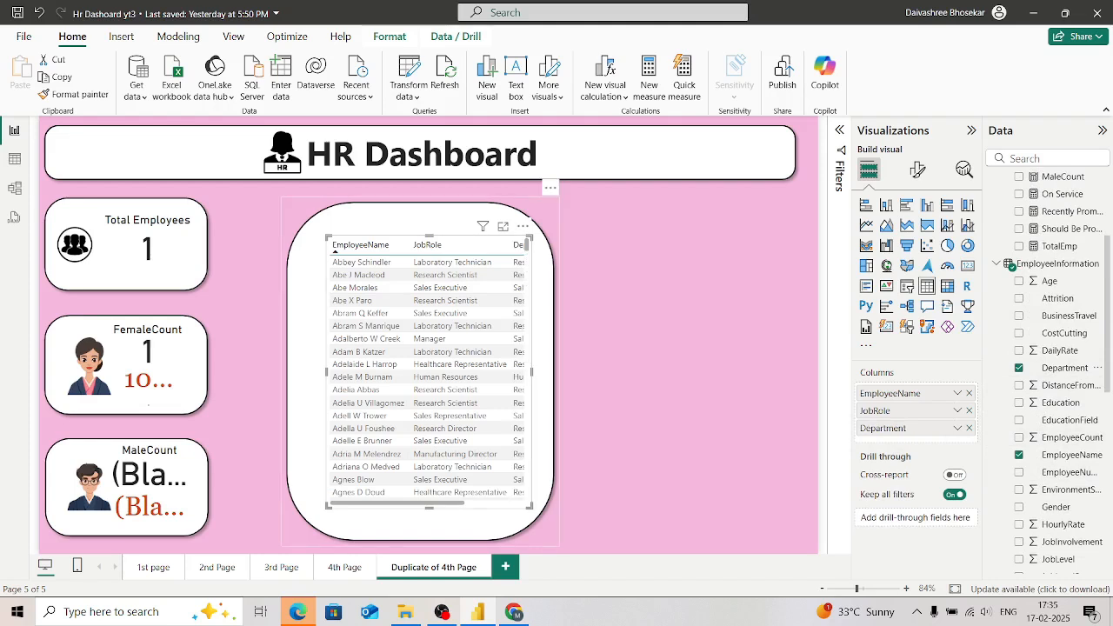
Step: Widen the white rounded background shape and the employee table across the empty area of the page
{"action": "left_click", "coordinate": [543, 287]}
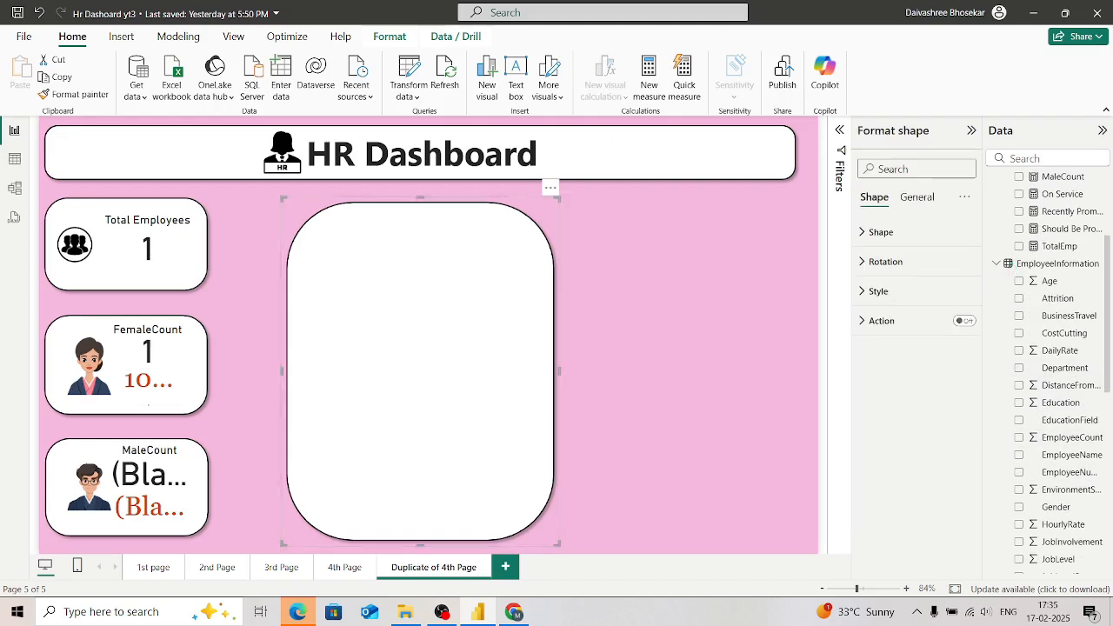
{"action": "left_click_drag", "start_coordinate": [558, 198], "coordinate": [791, 210]}
{"action": "left_click", "coordinate": [807, 261]}
{"action": "left_click", "coordinate": [474, 377]}
{"action": "left_click_drag", "start_coordinate": [531, 373], "coordinate": [745, 376]}
Step: Add the MaritalStatus and Service Years fields from EmployeeInformation as columns of the employee table
{"action": "scroll", "coordinate": [1043, 374], "scroll_direction": "down", "scroll_amount": 4}
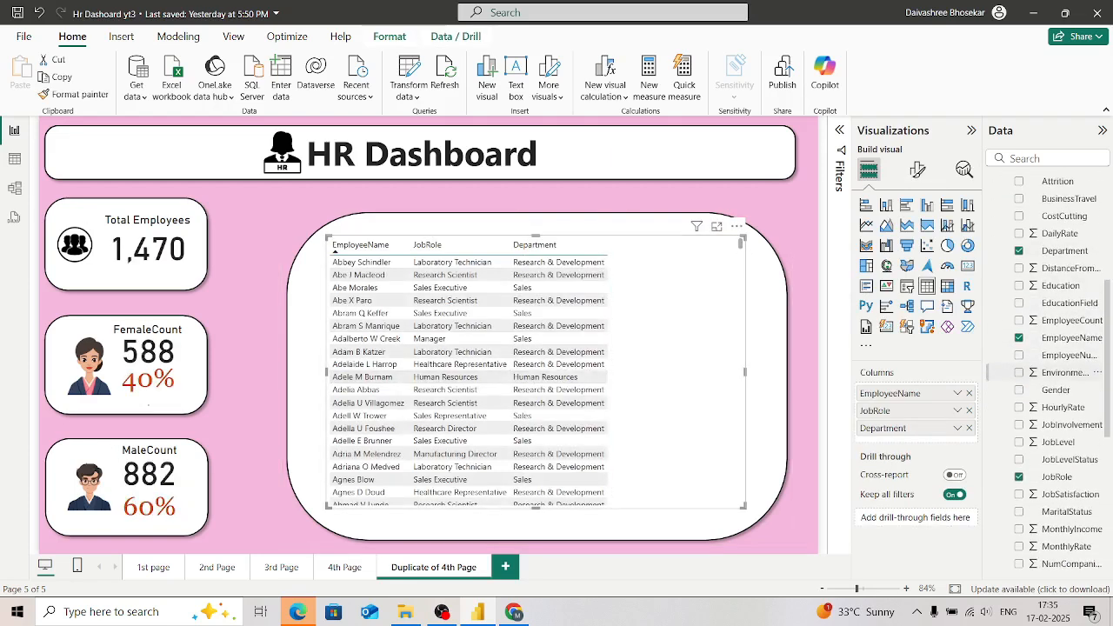
{"action": "left_click", "coordinate": [1019, 319]}
{"action": "scroll", "coordinate": [1044, 374], "scroll_direction": "down", "scroll_amount": 4}
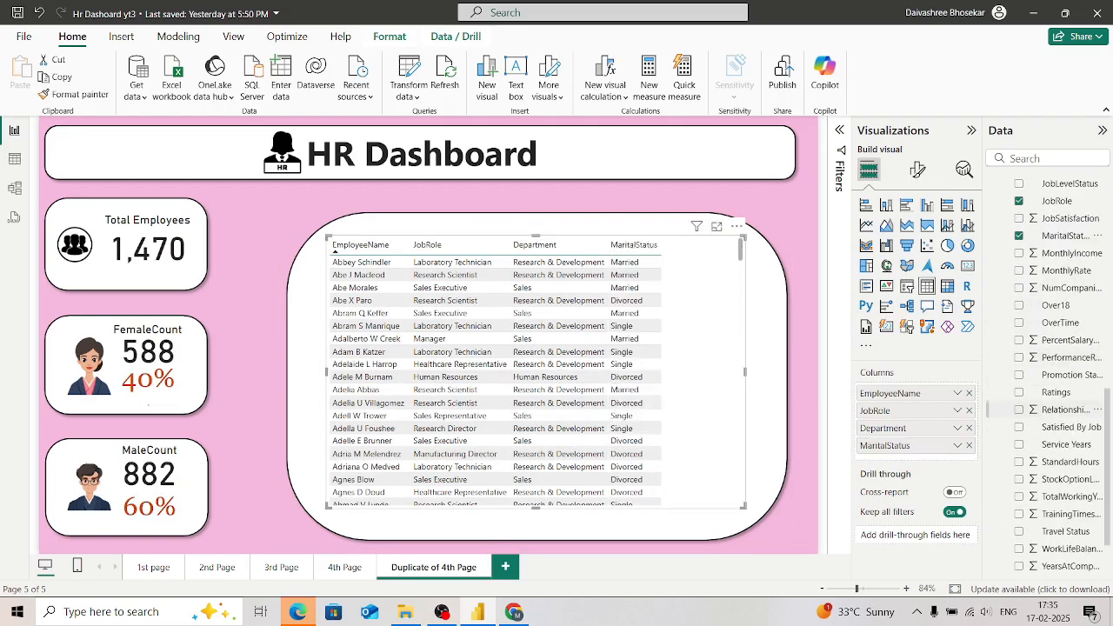
{"action": "left_click", "coordinate": [1018, 373]}
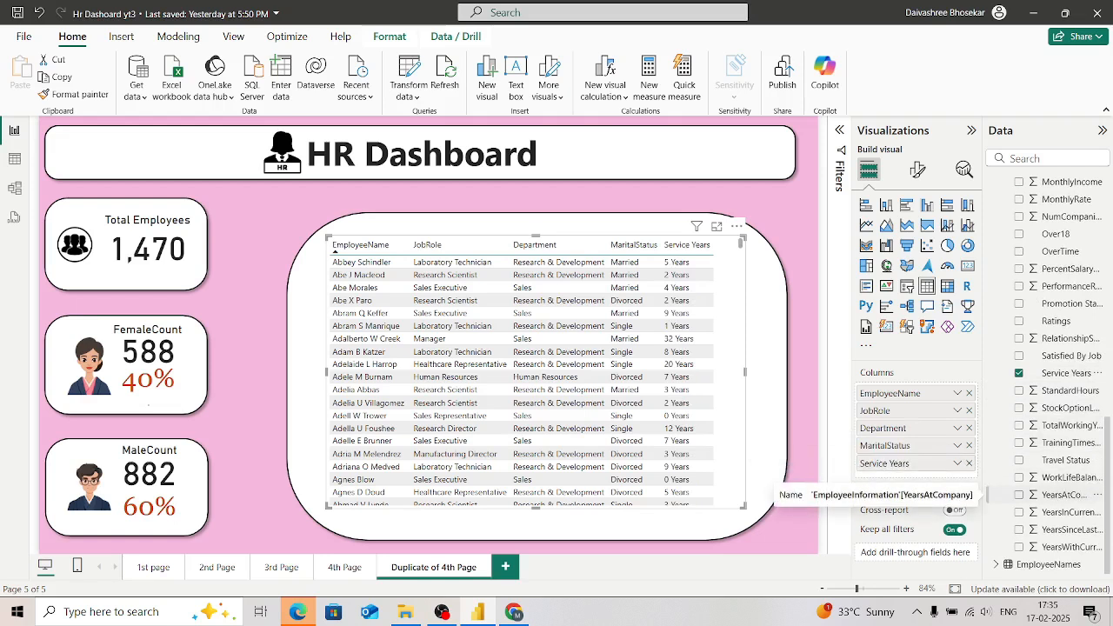
{"action": "scroll", "coordinate": [1026, 462], "scroll_direction": "up", "scroll_amount": 5}
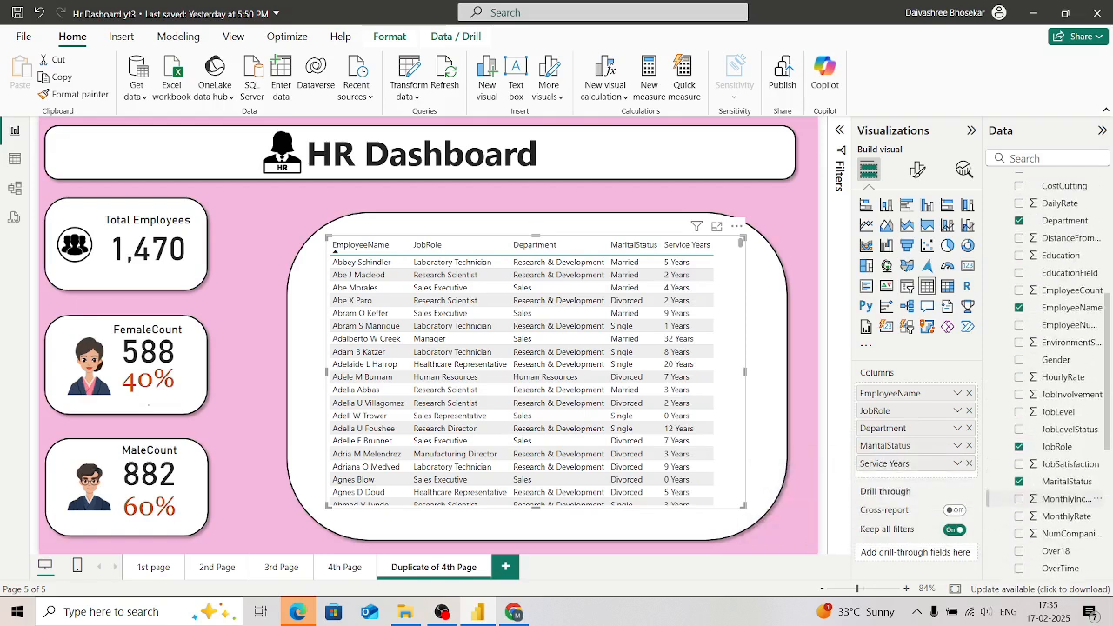
{"action": "left_click", "coordinate": [1018, 488]}
{"action": "double_click", "coordinate": [1019, 488]}
Step: Narrow the employee table slightly, reposition it inside the rounded background shape, and clear the row selection
{"action": "mouse_move", "coordinate": [745, 372]}
{"action": "left_mouse_down"}
{"action": "mouse_move", "coordinate": [769, 372]}
{"action": "mouse_move", "coordinate": [732, 372]}
{"action": "left_mouse_up"}
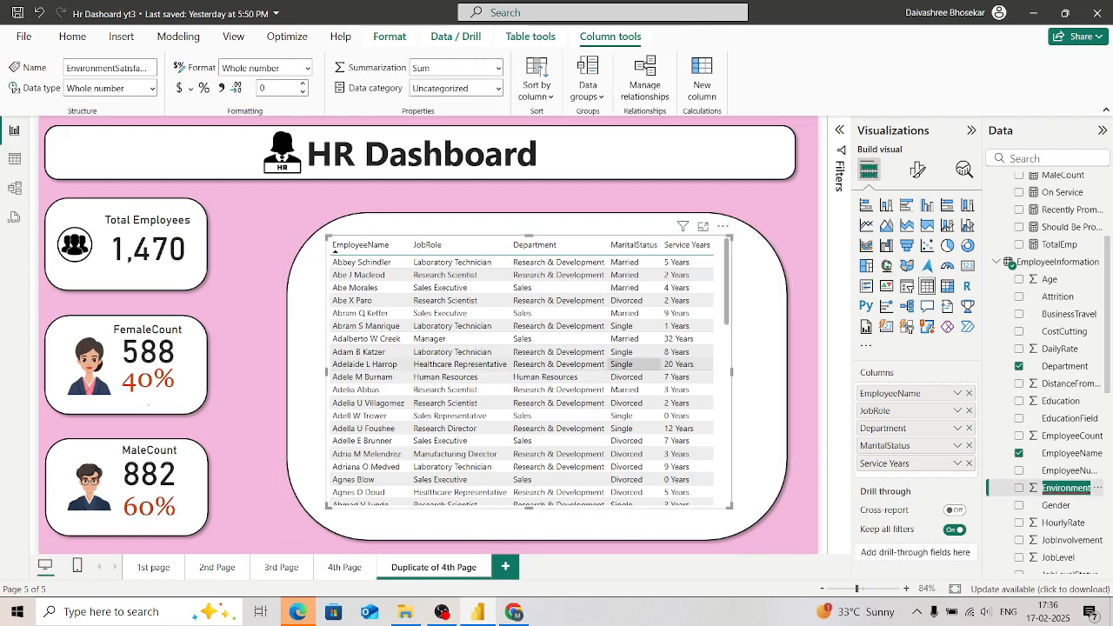
{"action": "left_click", "coordinate": [635, 364]}
{"action": "left_click_drag", "start_coordinate": [635, 364], "coordinate": [640, 394]}
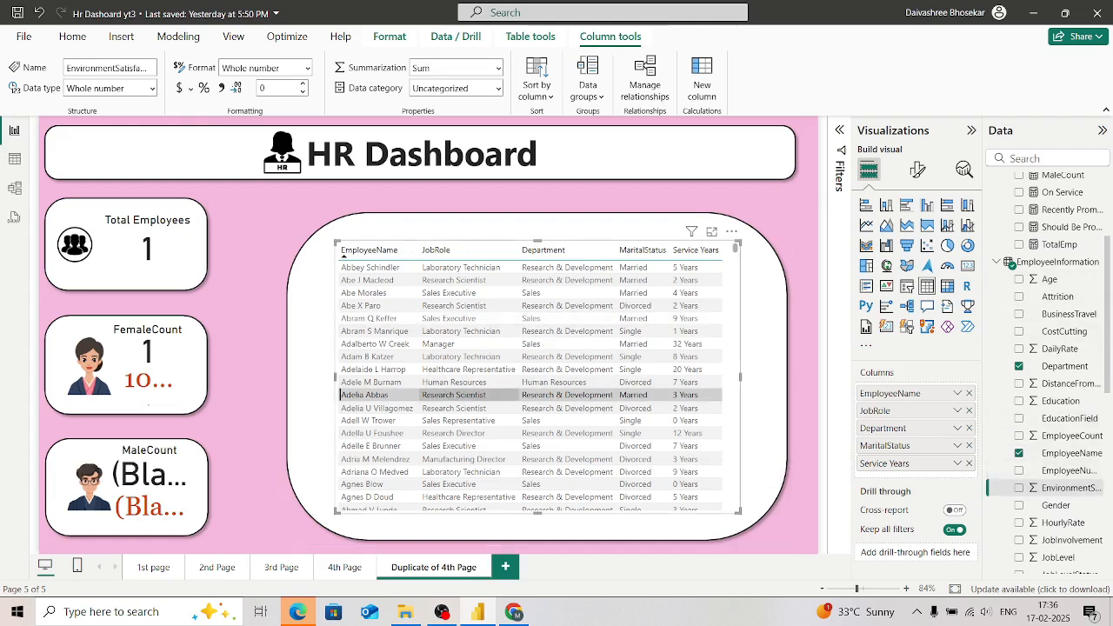
{"action": "left_click", "coordinate": [365, 394]}
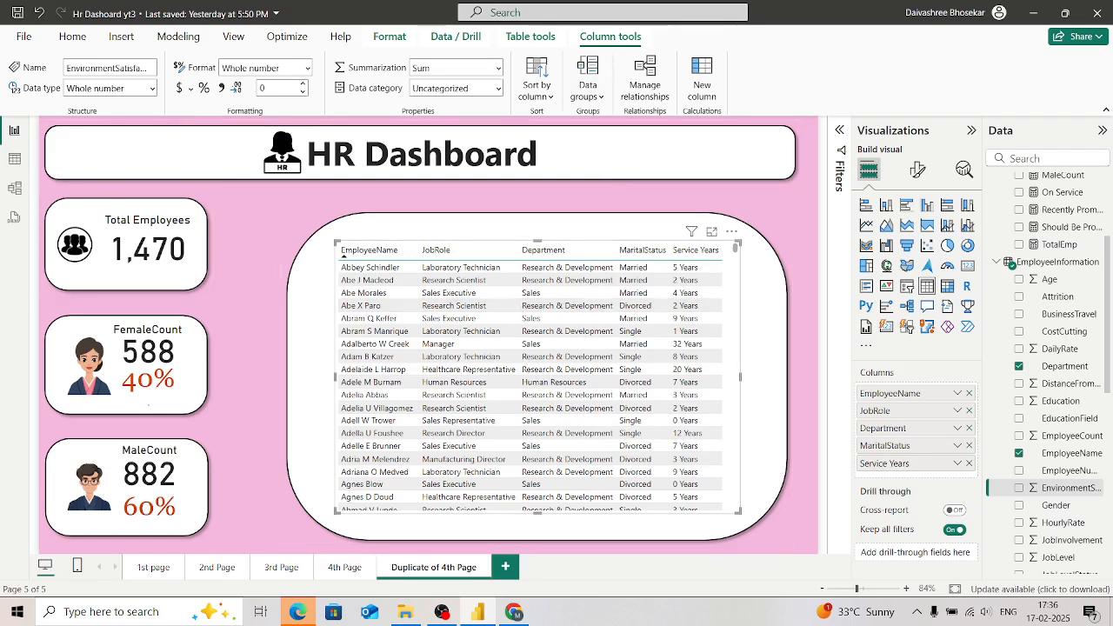
Step: Insert a Back button on the page
{"action": "left_click", "coordinate": [121, 36]}
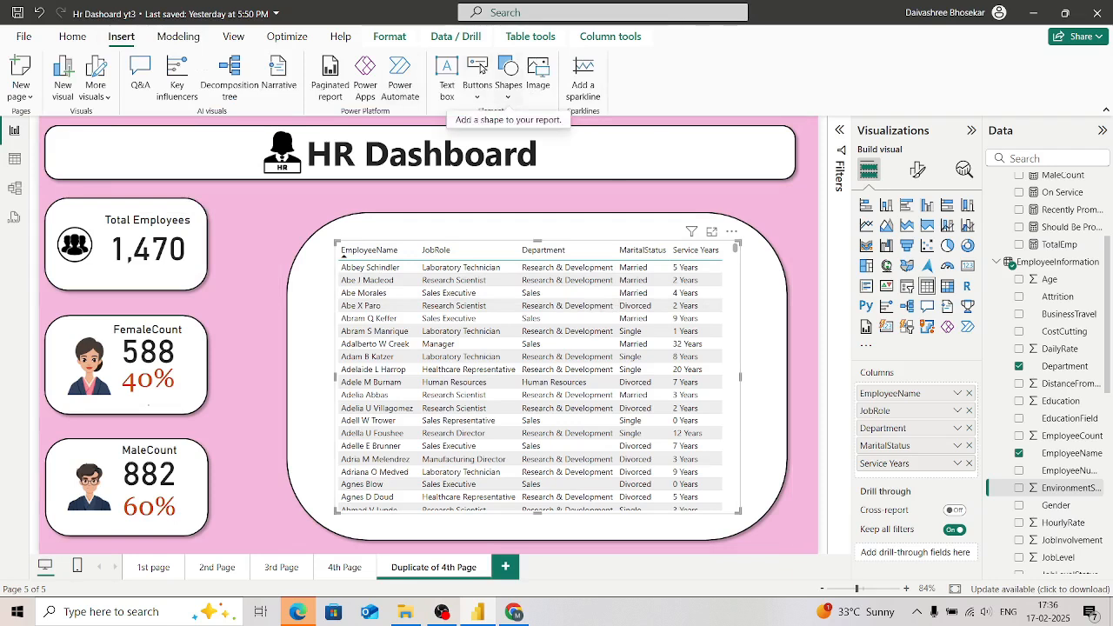
{"action": "left_click", "coordinate": [481, 67]}
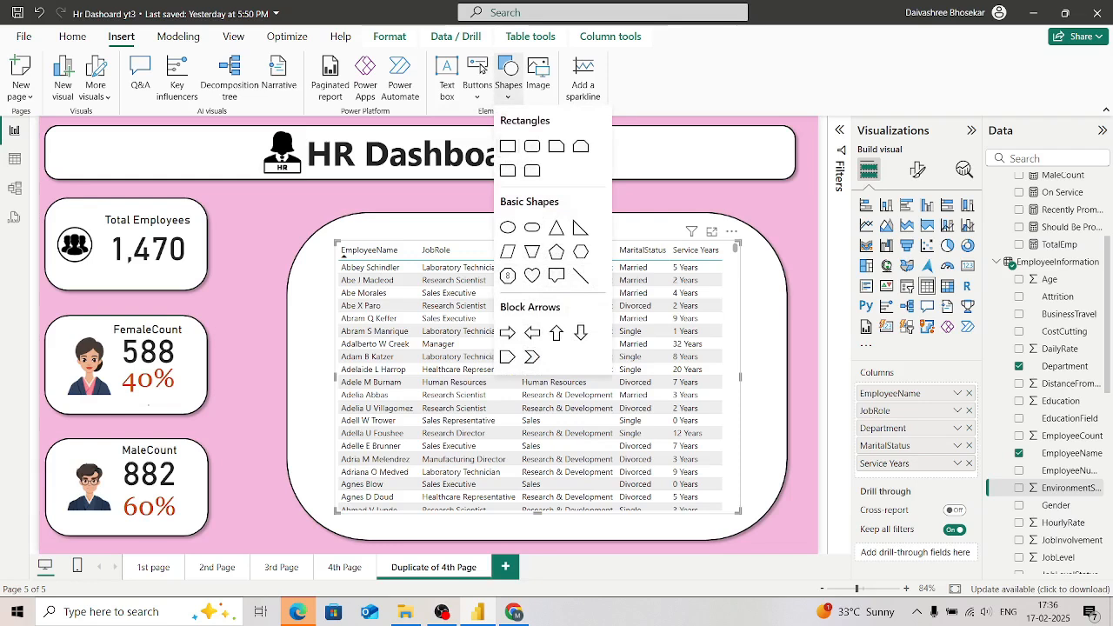
{"action": "left_click", "coordinate": [481, 68]}
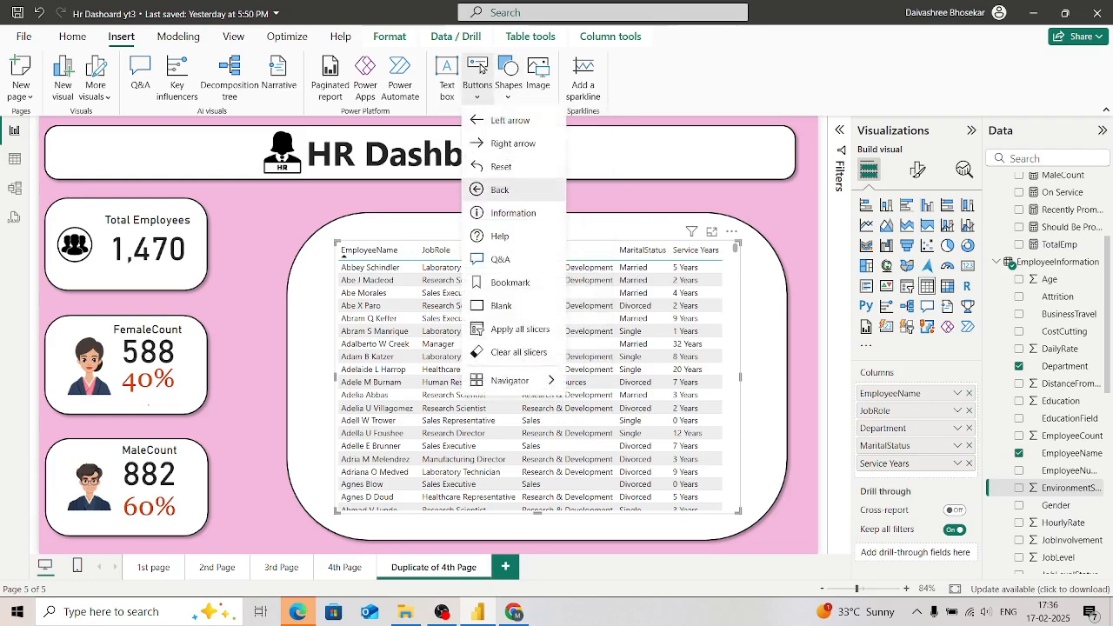
{"action": "key", "text": "Return"}
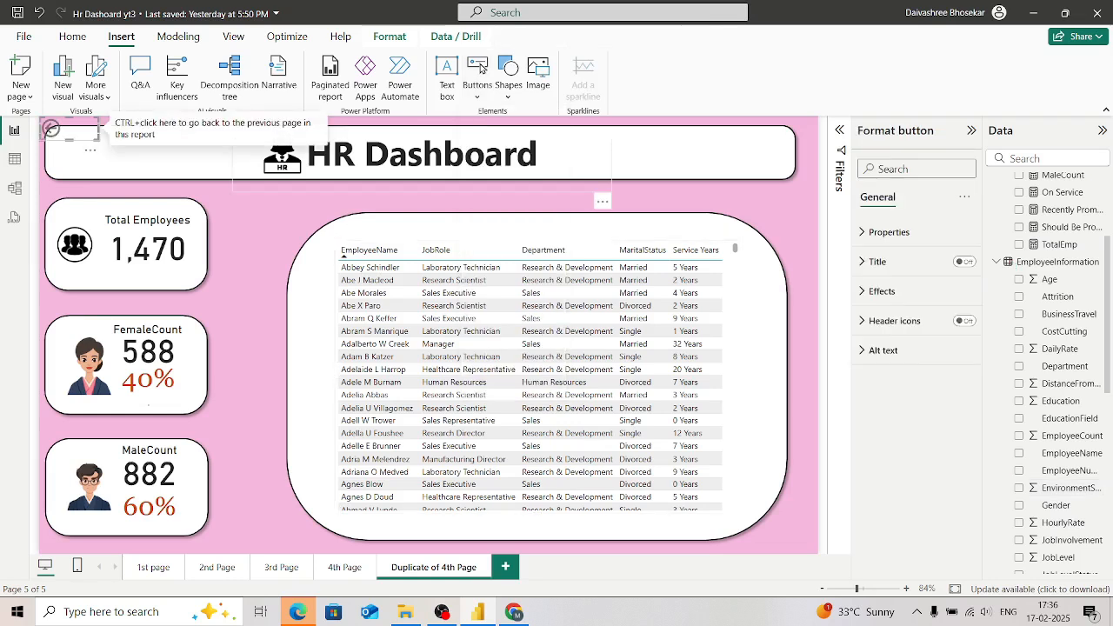
Step: Move the back button into the title banner, near its left end
{"action": "left_click_drag", "start_coordinate": [69, 128], "coordinate": [88, 152]}
{"action": "key", "text": "Left"}
{"action": "key", "text": "Left"}
{"action": "key", "text": "Left"}
{"action": "key", "text": "Left"}
{"action": "key", "text": "Up"}
{"action": "key", "text": "Up"}
{"action": "key", "text": "Up"}
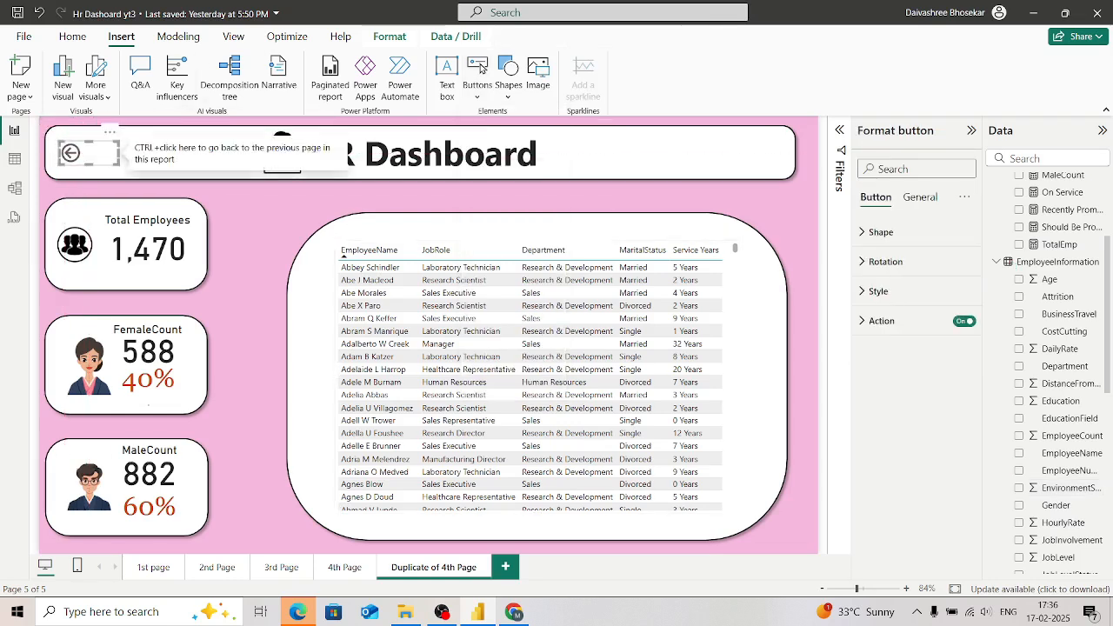
Step: Enlarge the back button's arrow icon and center the button vertically in the title banner
{"action": "key", "text": "shift+Right"}
{"action": "key", "text": "shift+Right"}
{"action": "key", "text": "shift+Right"}
{"action": "key", "text": "shift+Right"}
{"action": "key", "text": "shift+Right"}
{"action": "key", "text": "shift+Right"}
{"action": "key", "text": "shift+Right"}
{"action": "key", "text": "shift+Right"}
{"action": "key", "text": "shift+Down"}
{"action": "key", "text": "shift+Down"}
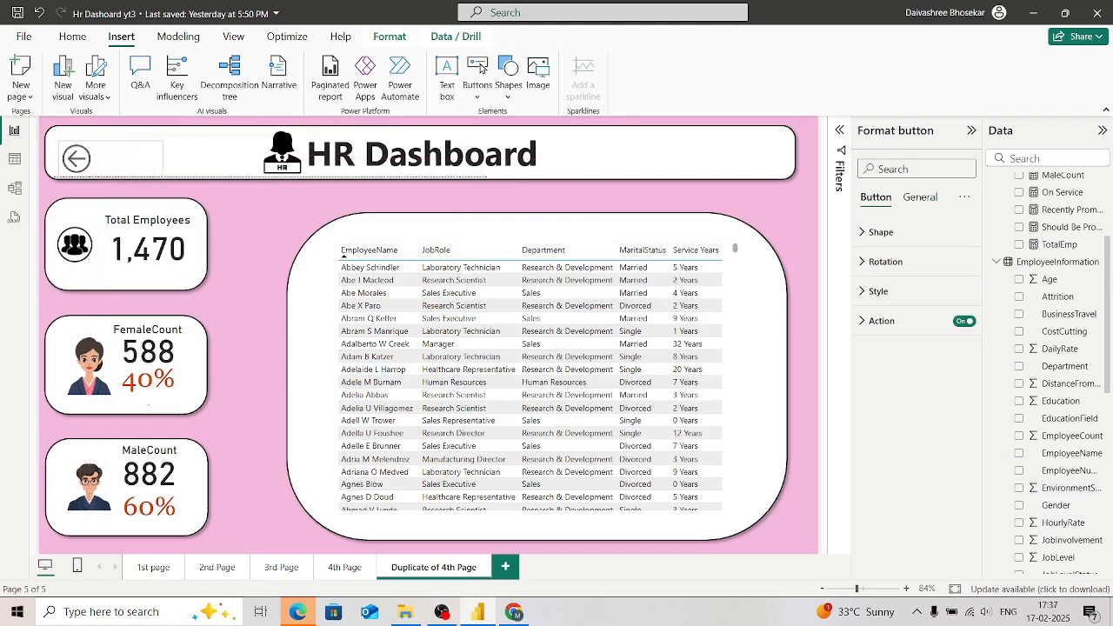
{"action": "key", "text": "shift+Down"}
{"action": "key", "text": "shift+Down"}
{"action": "key", "text": "shift+Down"}
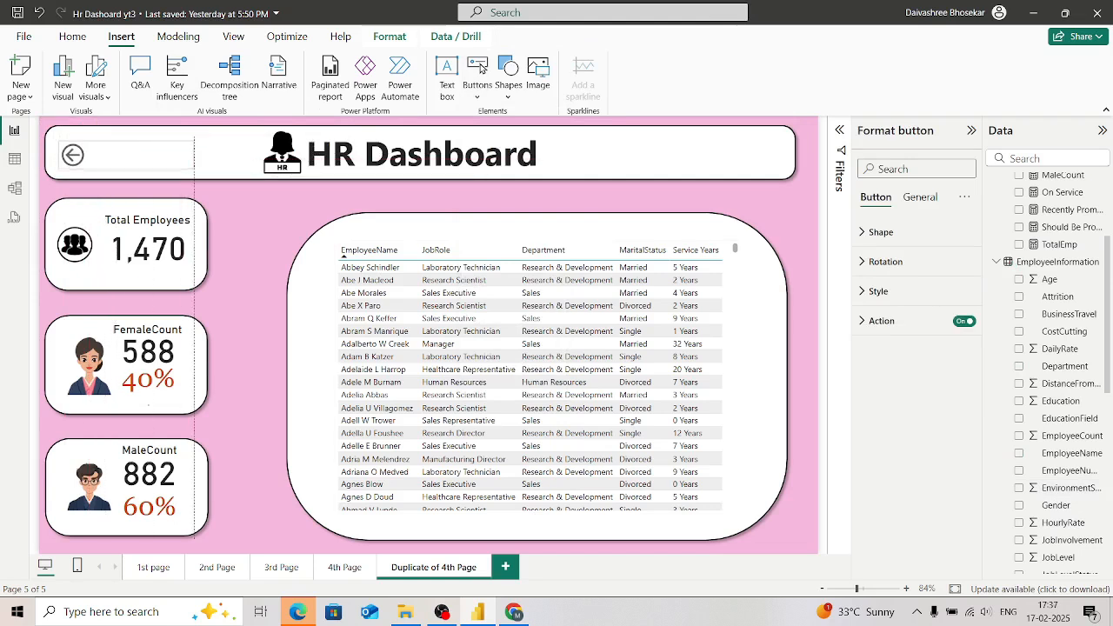
{"action": "key", "text": "shift+Left"}
{"action": "key", "text": "shift+Left"}
{"action": "key", "text": "shift+Left"}
{"action": "key", "text": "shift+Left"}
{"action": "key", "text": "shift+Left"}
{"action": "key", "text": "shift+Left"}
{"action": "key", "text": "shift+Down"}
{"action": "key", "text": "shift+Down"}
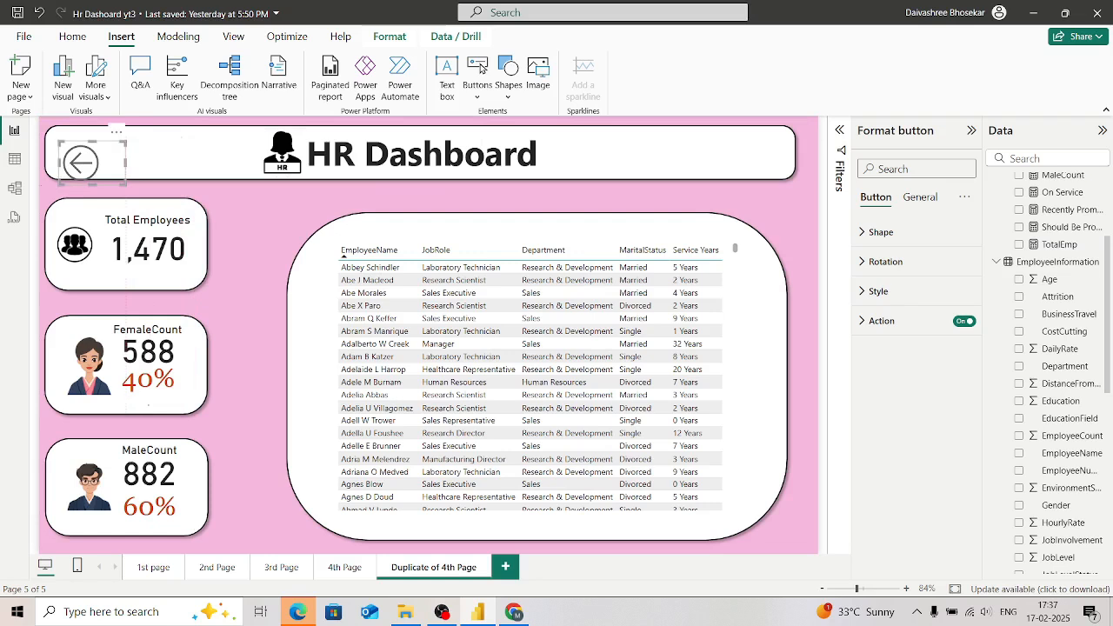
{"action": "key", "text": "shift+Up"}
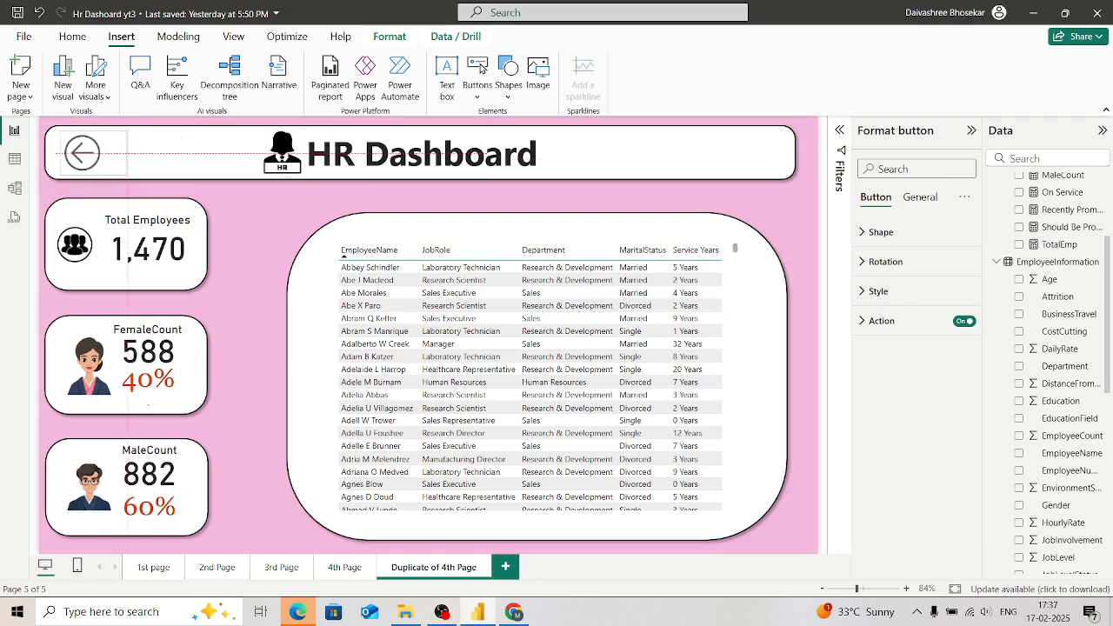
{"action": "key", "text": "Right"}
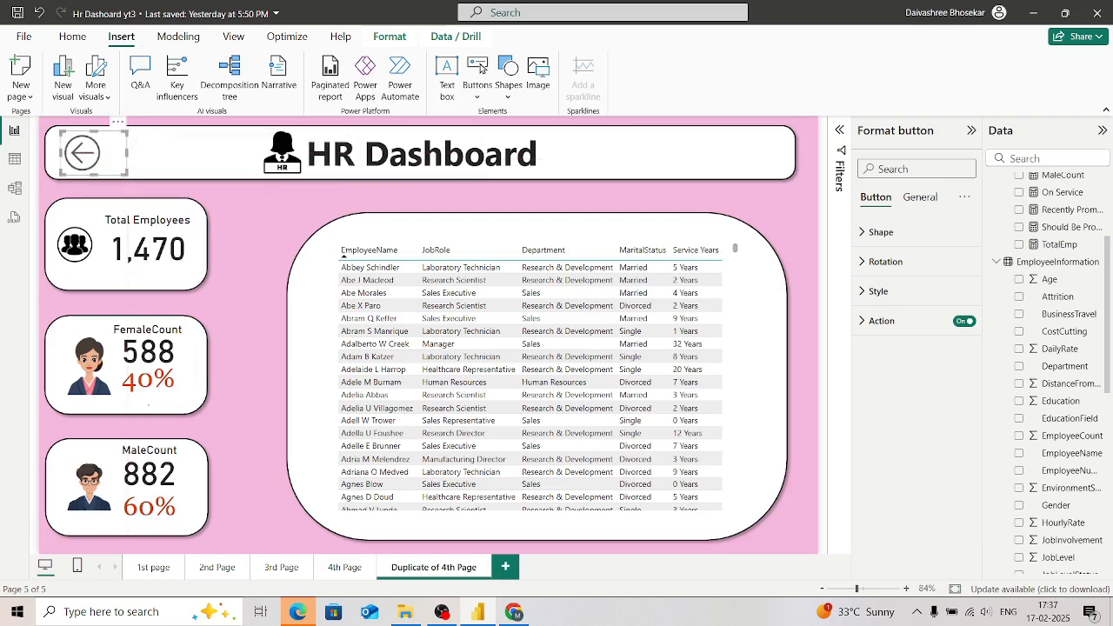
{"action": "key", "text": "Escape"}
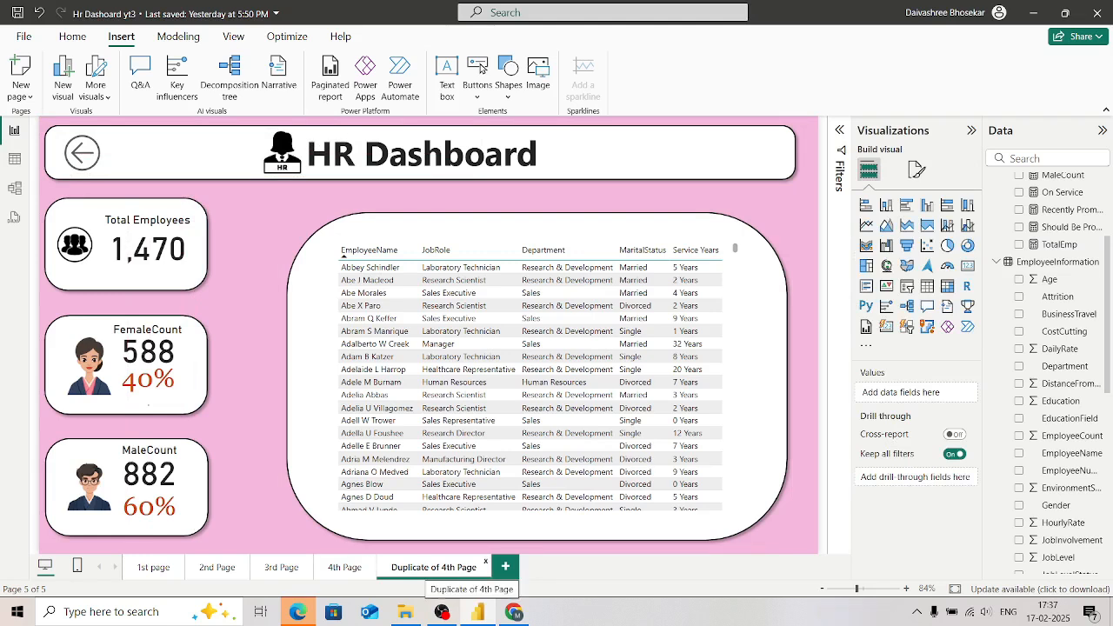
Step: Rename the page Duplicate of 4th Page as Table
{"action": "right_click", "coordinate": [422, 570]}
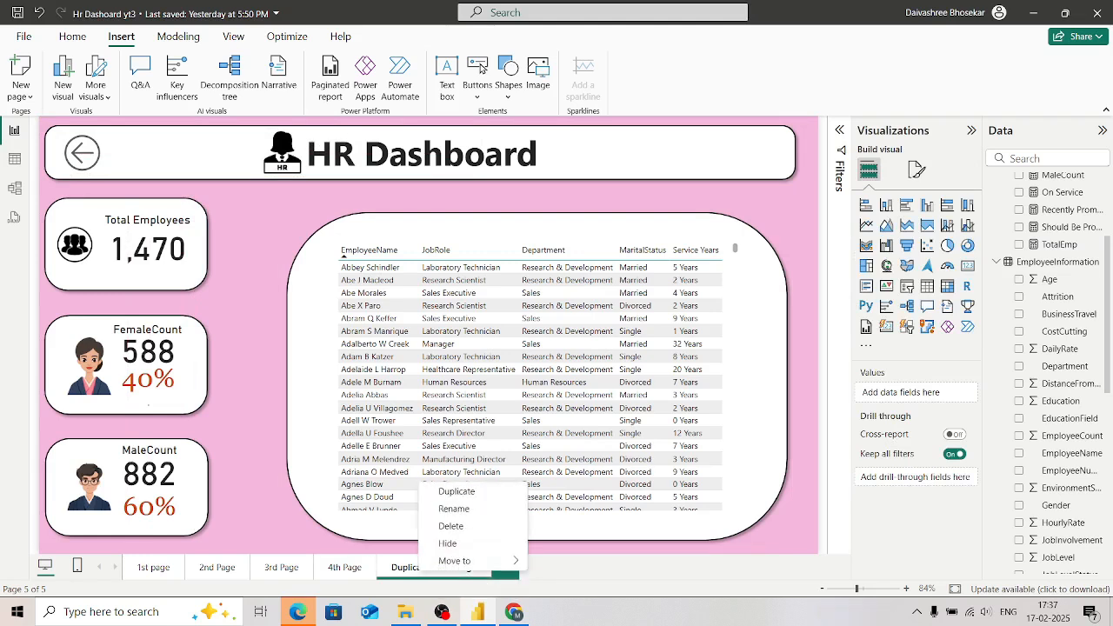
{"action": "key", "text": "Escape"}
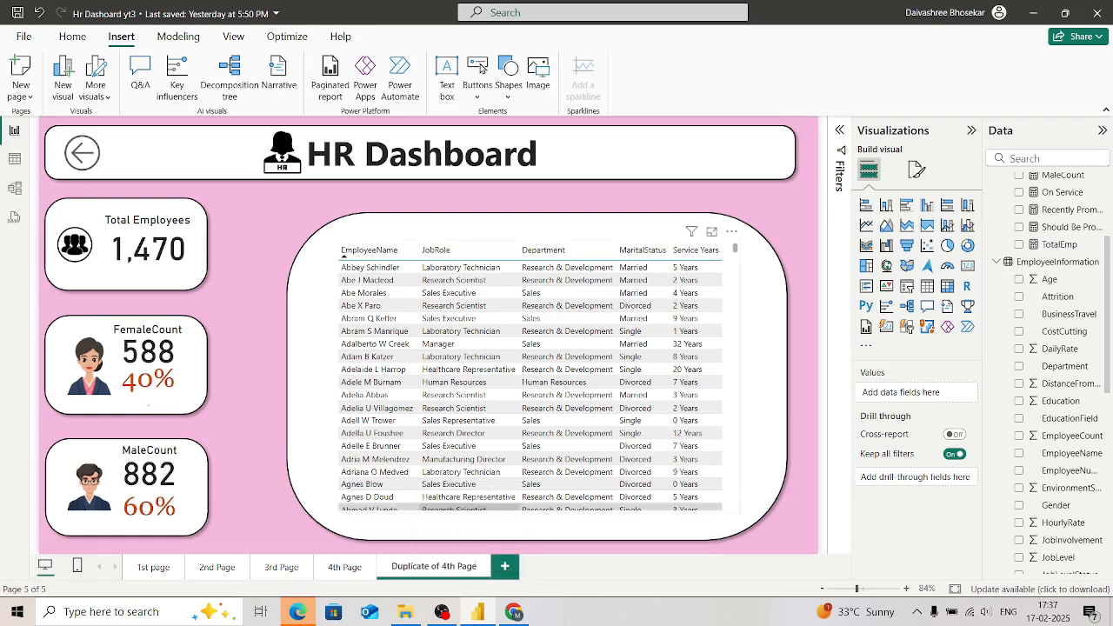
{"action": "key", "text": "BackSpace"}
{"action": "key", "text": "BackSpace"}
{"action": "key", "text": "BackSpace"}
{"action": "key", "text": "BackSpace"}
{"action": "key", "text": "BackSpace"}
{"action": "key", "text": "BackSpace"}
{"action": "key", "text": "BackSpace"}
{"action": "key", "text": "BackSpace"}
{"action": "key", "text": "BackSpace"}
{"action": "key", "text": "BackSpace"}
{"action": "key", "text": "BackSpace"}
{"action": "key", "text": "BackSpace"}
{"action": "key", "text": "BackSpace"}
{"action": "key", "text": "BackSpace"}
{"action": "key", "text": "BackSpace"}
{"action": "key", "text": "BackSpace"}
{"action": "key", "text": "BackSpace"}
{"action": "key", "text": "BackSpace"}
{"action": "key", "text": "BackSpace"}
{"action": "key", "text": "BackSpace"}
{"action": "type", "text": "Extra"}
{"action": "key", "text": "BackSpace"}
{"action": "key", "text": "BackSpace"}
{"action": "key", "text": "BackSpace"}
{"action": "key", "text": "BackSpace"}
{"action": "key", "text": "BackSpace"}
{"action": "type", "text": "Table"}
{"action": "key", "text": "Return"}
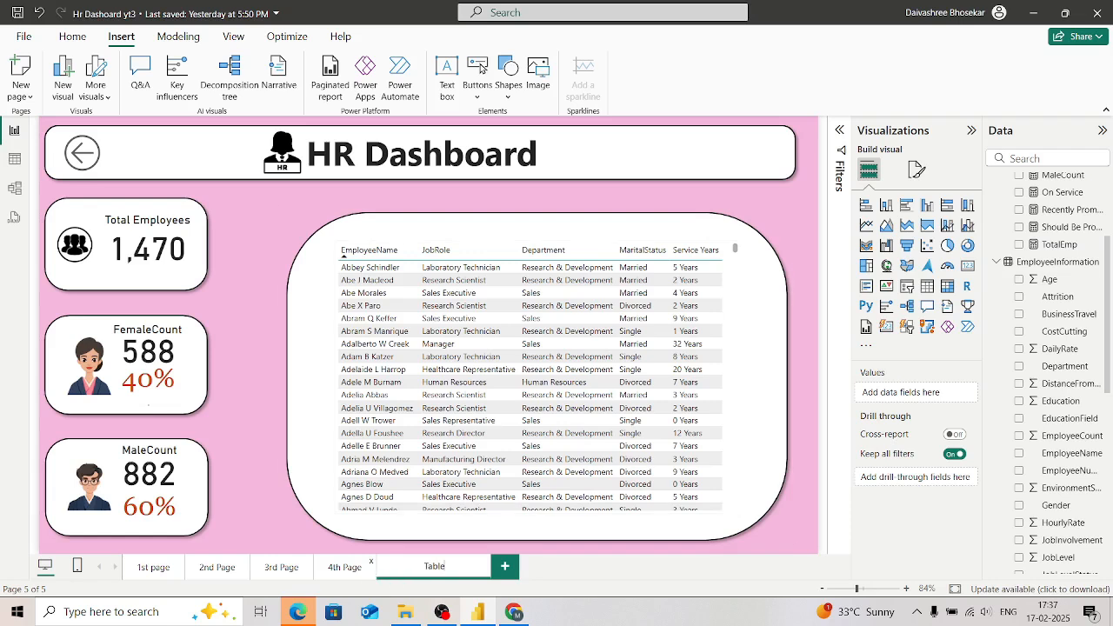
Step: Insert a Back button on the 4th Page
{"action": "left_click", "coordinate": [345, 566]}
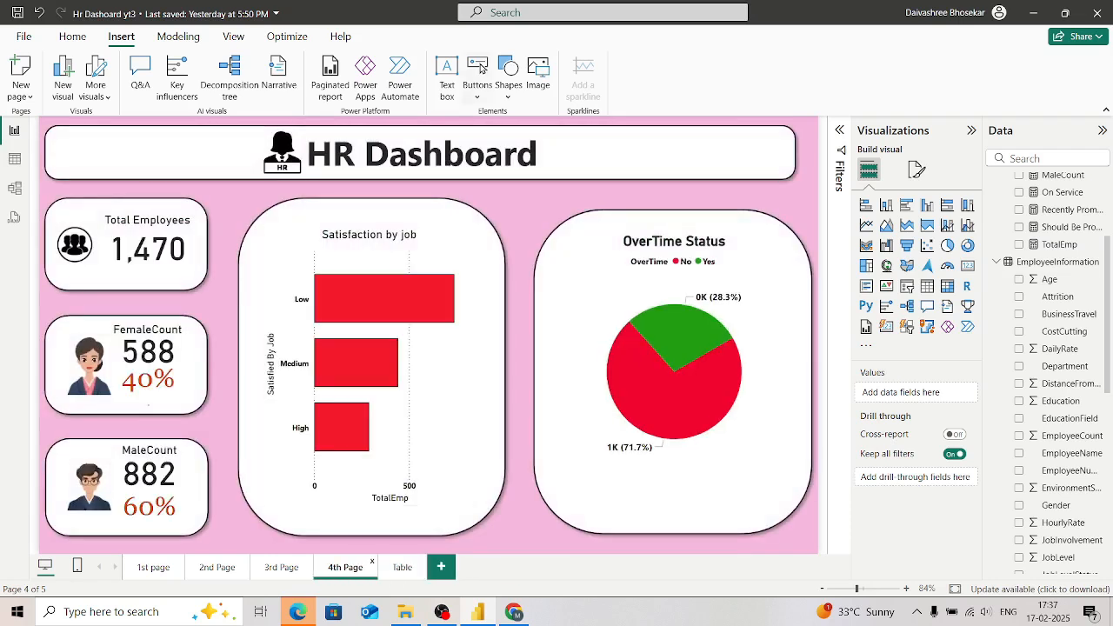
{"action": "left_click", "coordinate": [479, 70]}
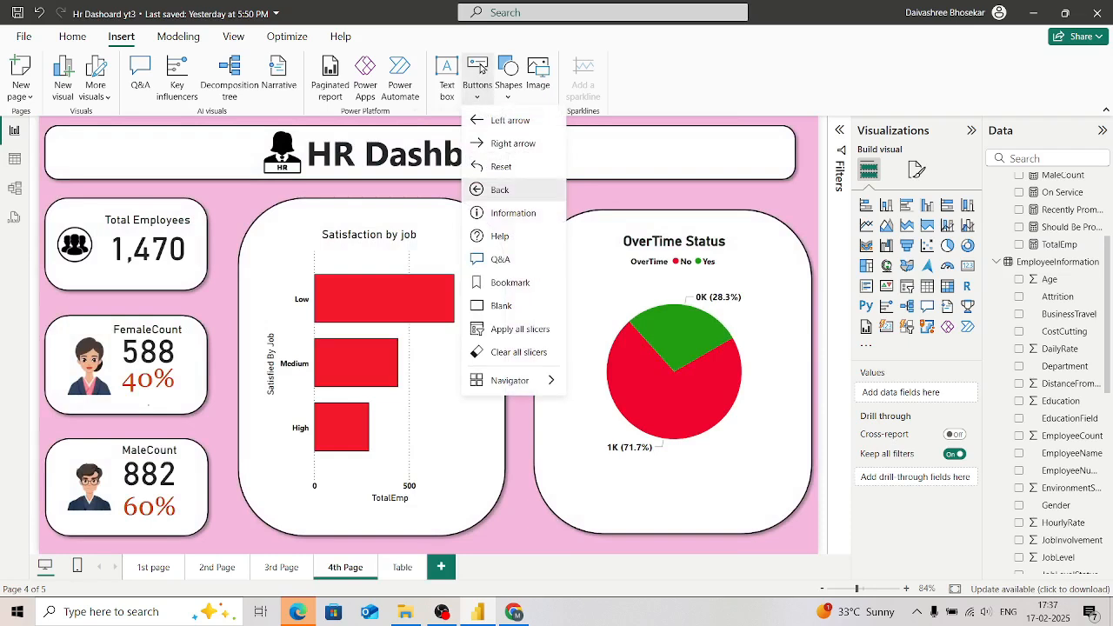
{"action": "key", "text": "Return"}
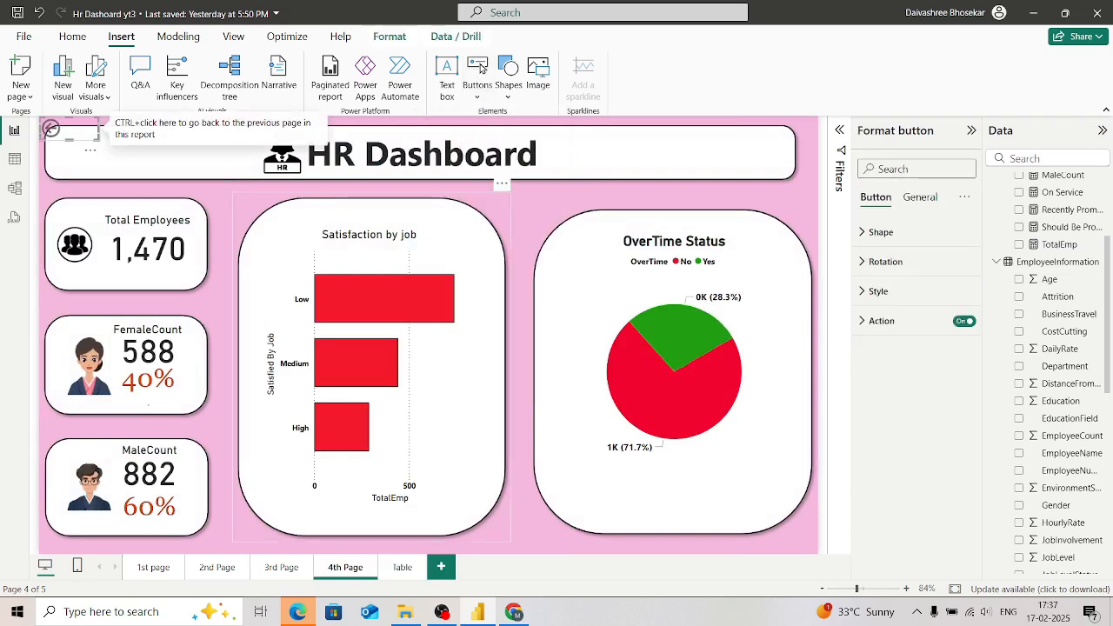
Step: Move the 4th Page's back button into the title banner near its left end and enlarge its arrow icon
{"action": "key", "text": "Down"}
{"action": "key", "text": "Down"}
{"action": "key", "text": "Down"}
{"action": "key", "text": "Right"}
{"action": "key", "text": "Right"}
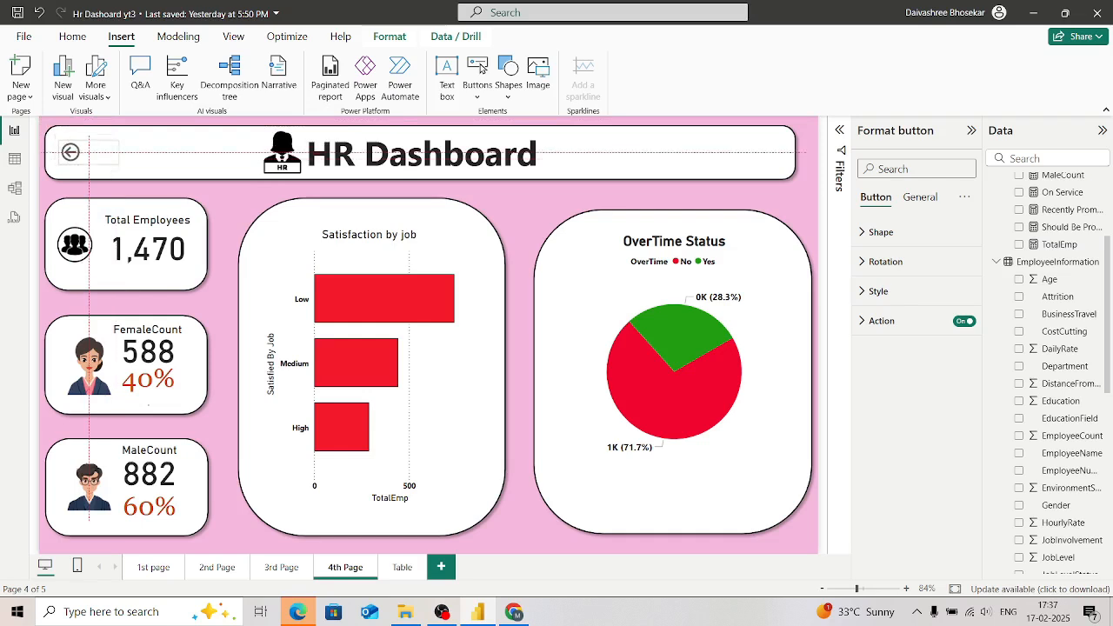
{"action": "key", "text": "Up"}
{"action": "key", "text": "Up"}
{"action": "key", "text": "Left"}
{"action": "key", "text": "Left"}
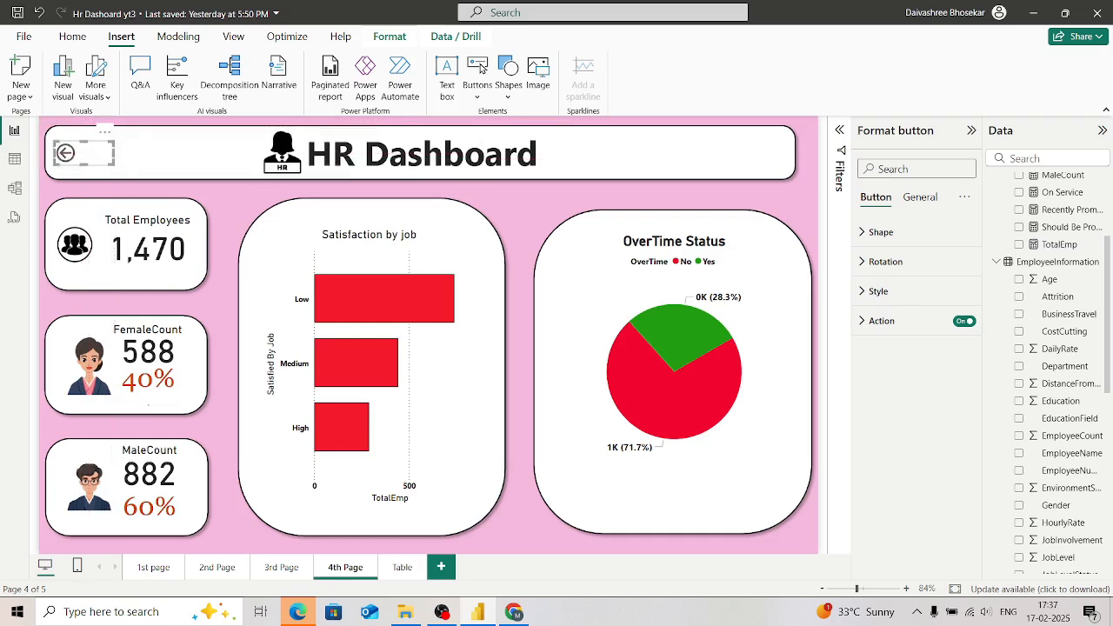
{"action": "left_click_drag", "start_coordinate": [114, 165], "coordinate": [87, 154]}
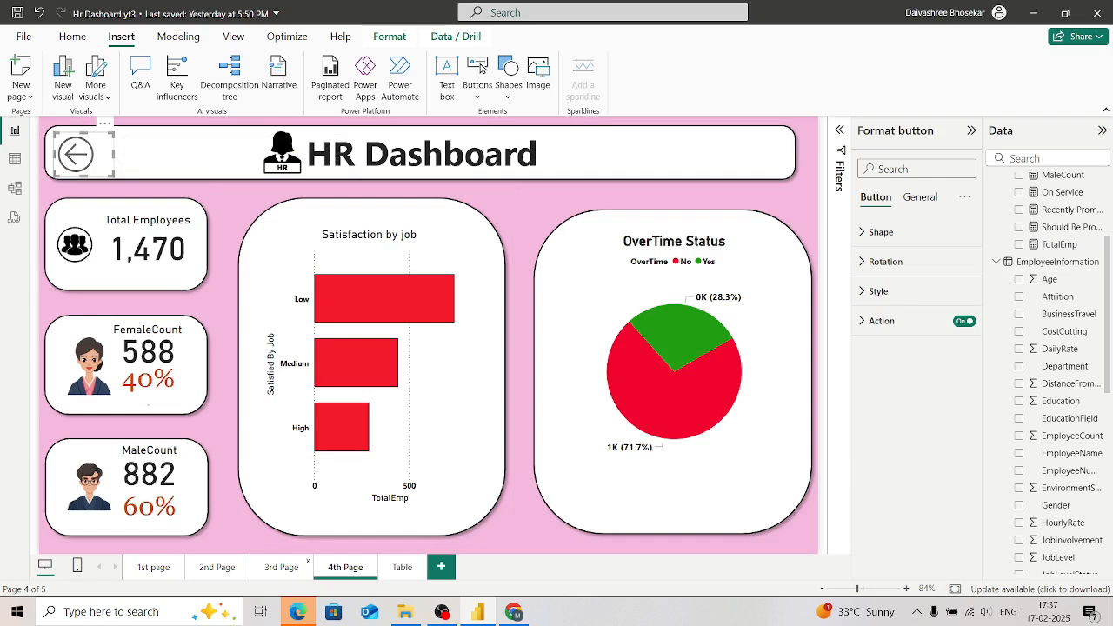
Step: Insert a Back button on the 3rd Page and place it, enlarged, at the left end of the title banner
{"action": "left_click", "coordinate": [281, 568]}
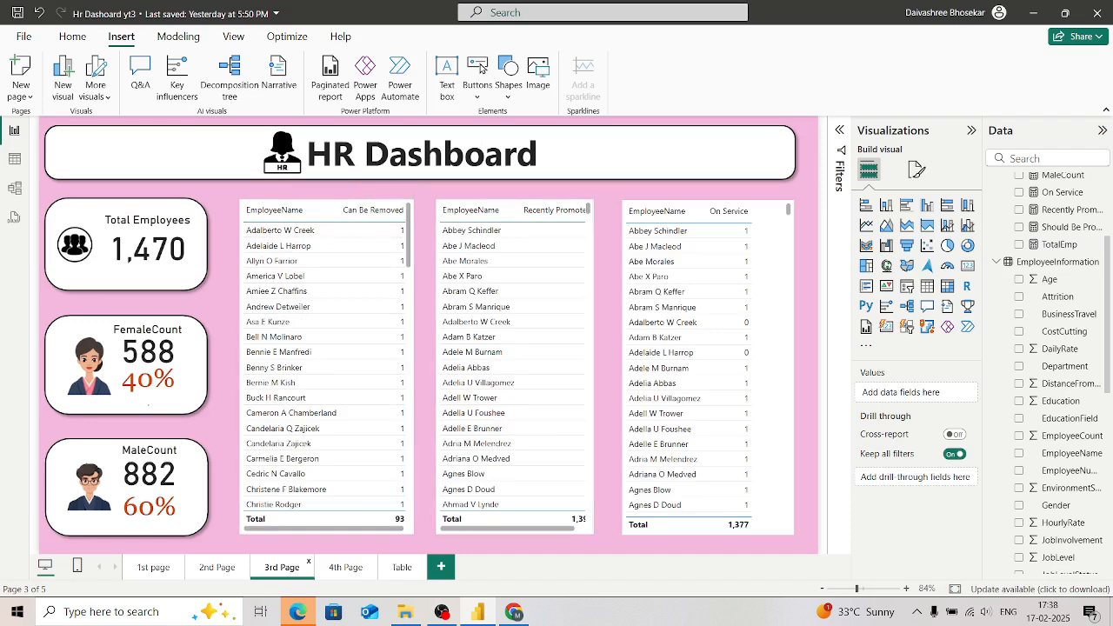
{"action": "left_click", "coordinate": [480, 69]}
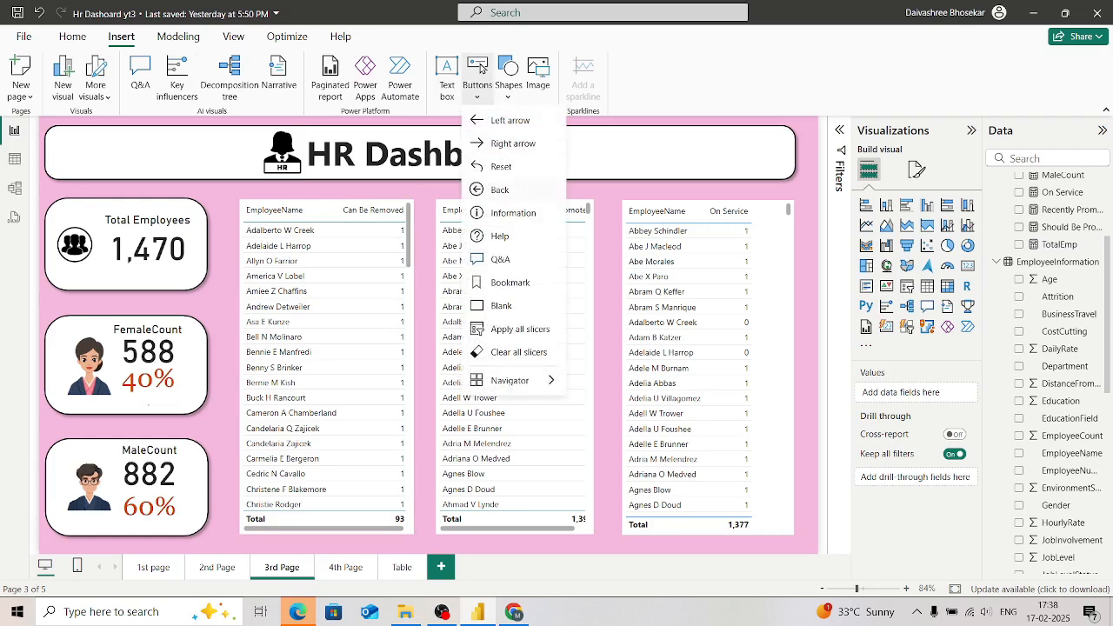
{"action": "mouse_move", "coordinate": [513, 381]}
{"action": "left_click", "coordinate": [500, 190]}
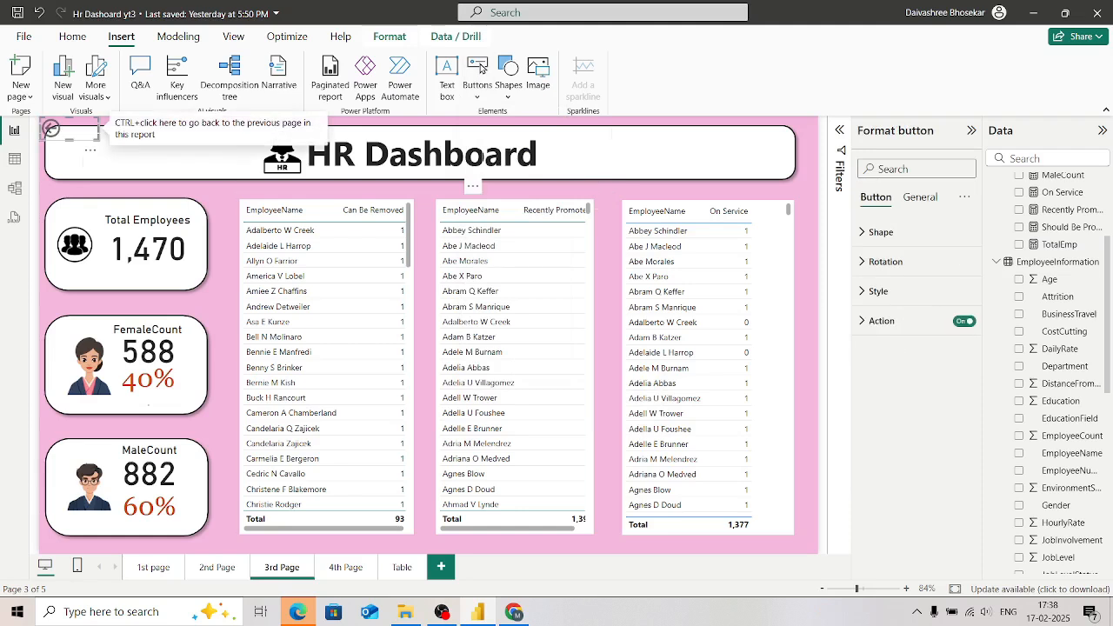
{"action": "left_click_drag", "start_coordinate": [54, 128], "coordinate": [82, 152]}
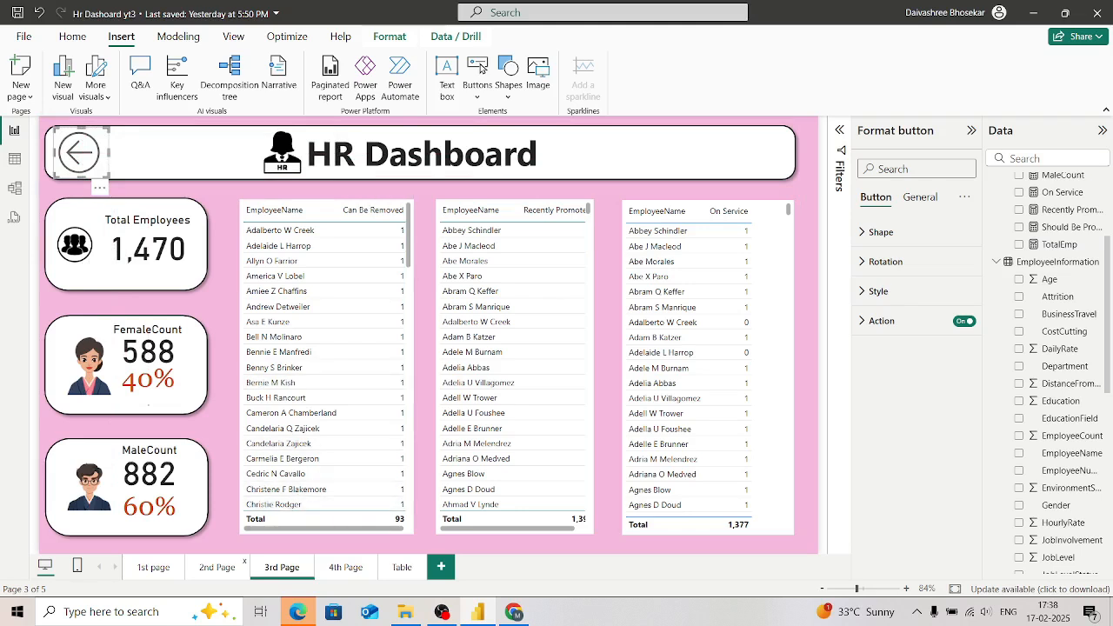
Step: Insert a Back button on the 2nd Page and place it, enlarged, at the left end of the title banner
{"action": "left_click", "coordinate": [216, 567]}
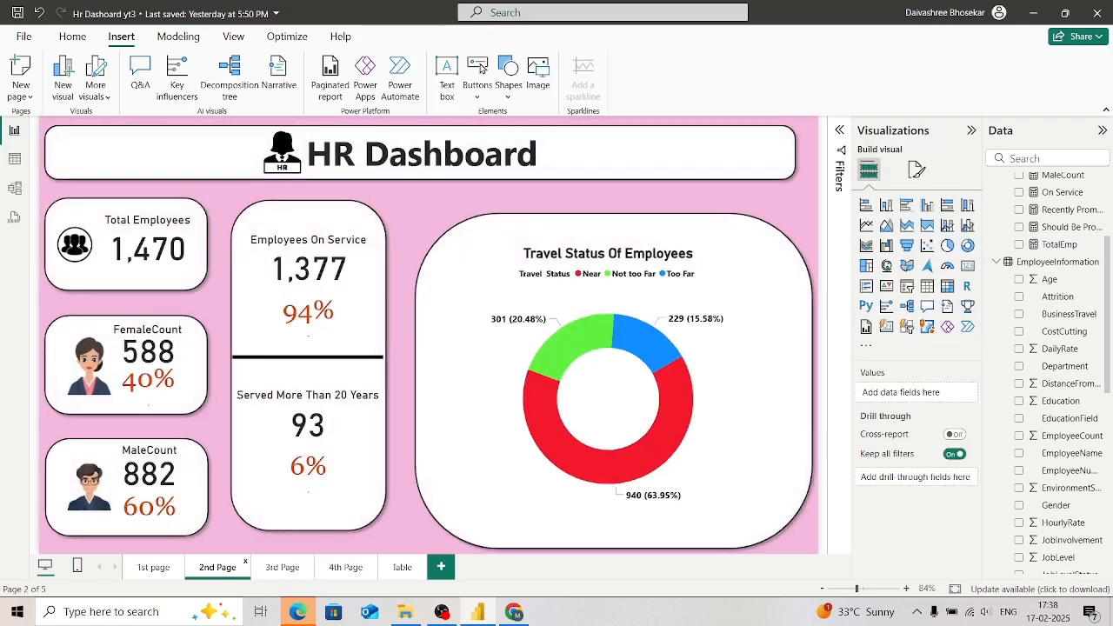
{"action": "left_click", "coordinate": [481, 68]}
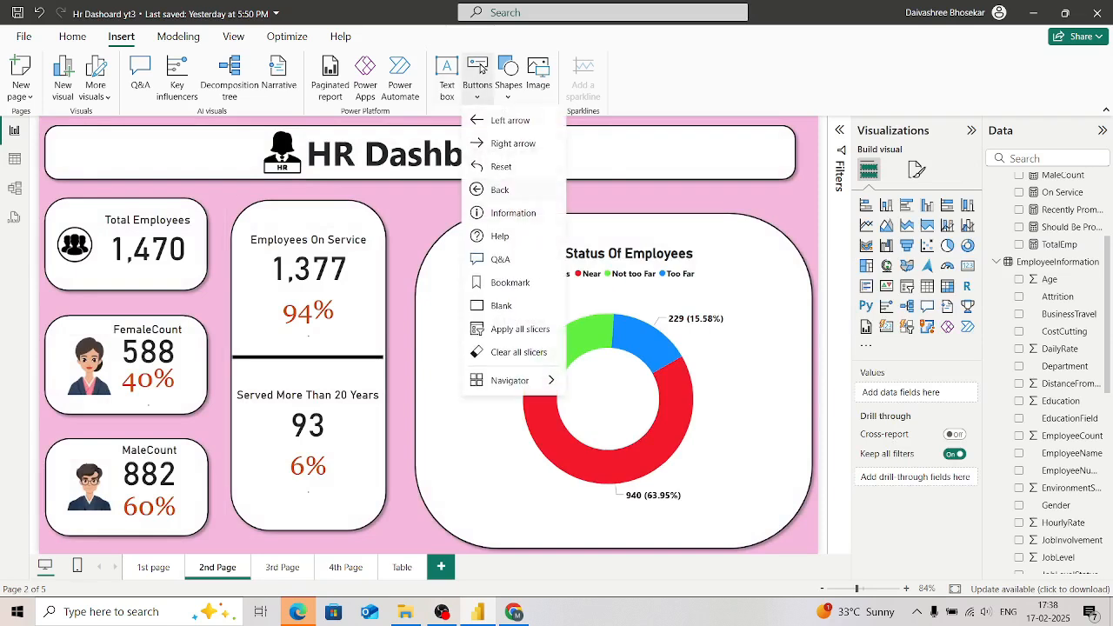
{"action": "key", "text": "Return"}
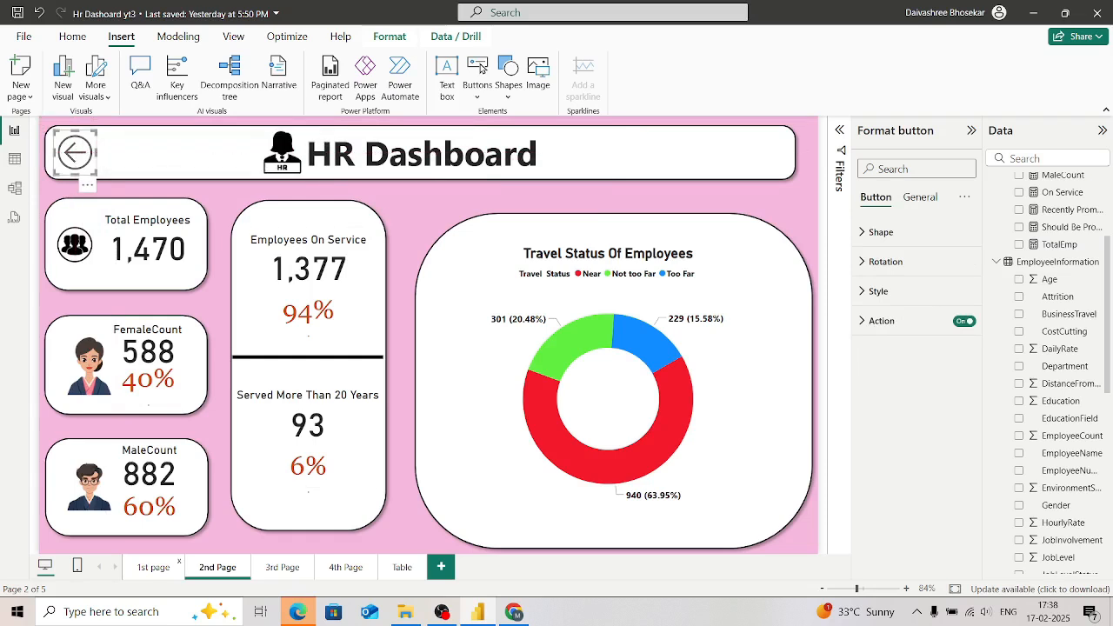
Step: From the 1st page, browse the gallery of additional Power BI visuals and close it
{"action": "left_click", "coordinate": [153, 567]}
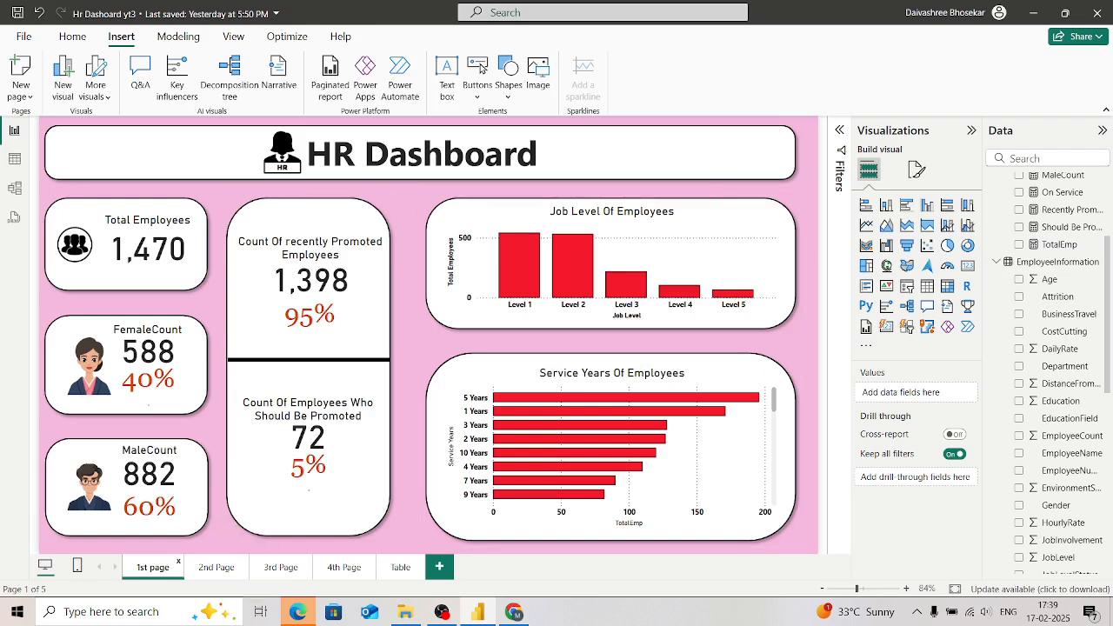
{"action": "left_click", "coordinate": [866, 345]}
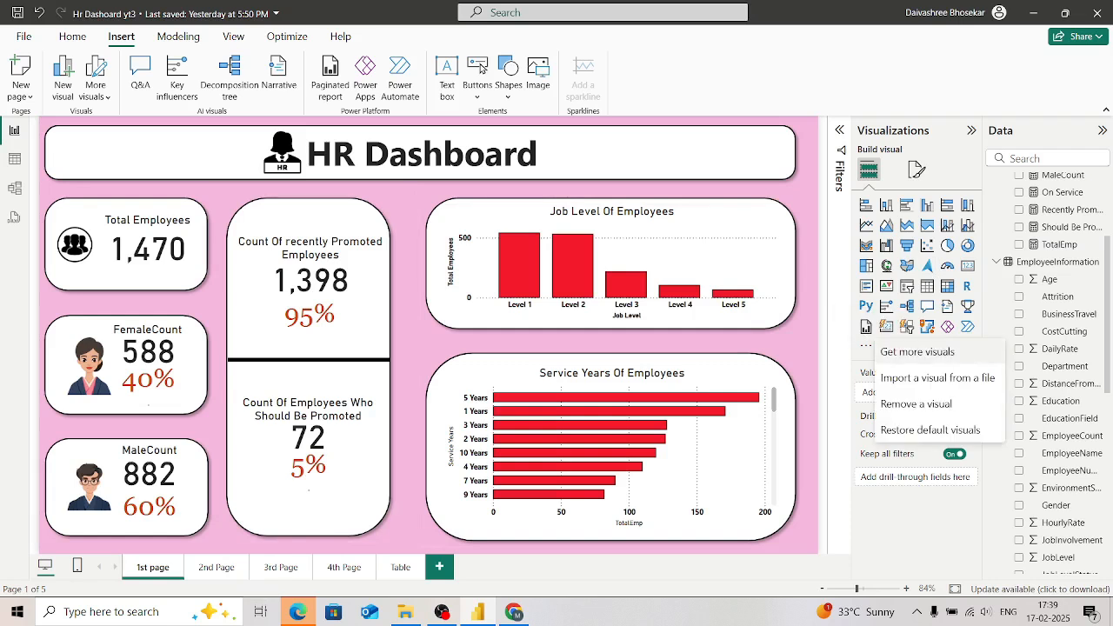
{"action": "left_click", "coordinate": [917, 352]}
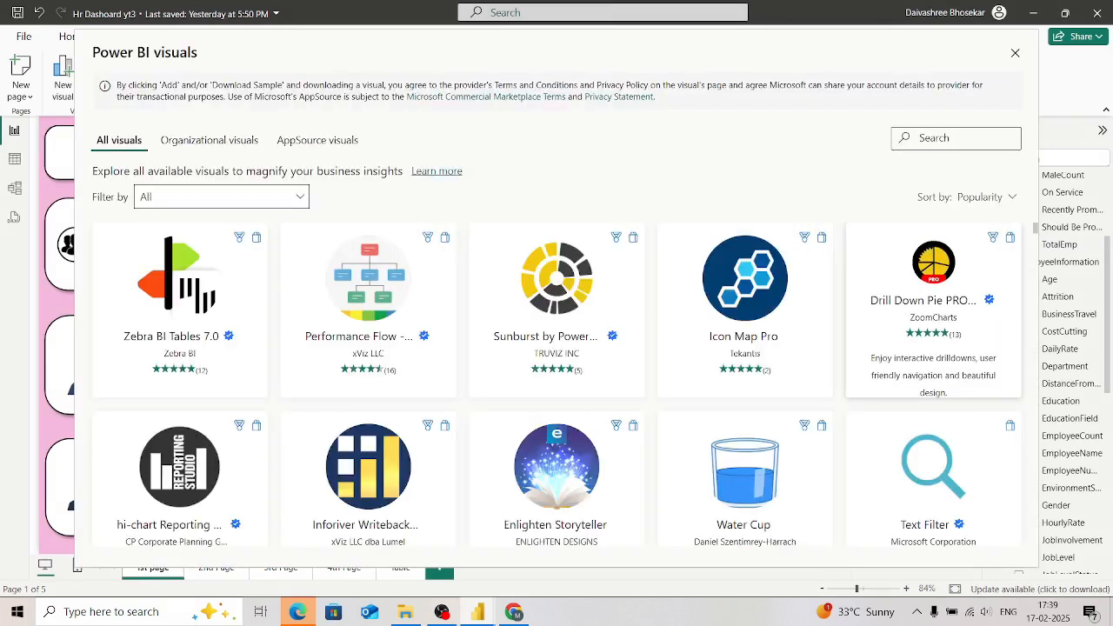
{"action": "scroll", "coordinate": [367, 473], "scroll_direction": "down", "scroll_amount": 1}
{"action": "scroll", "coordinate": [367, 474], "scroll_direction": "down", "scroll_amount": 5}
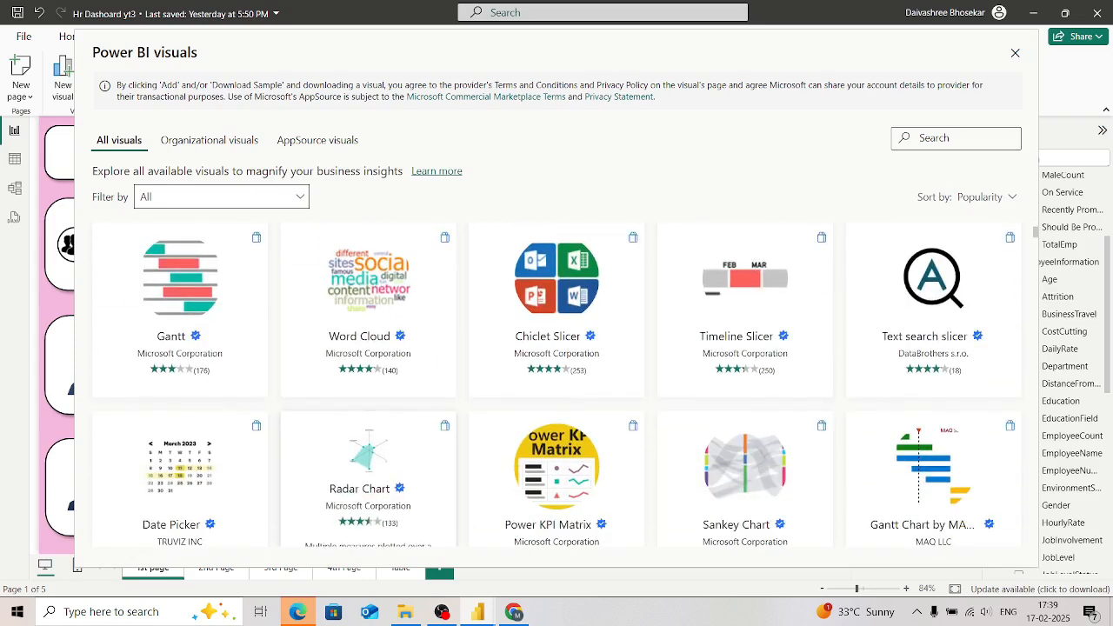
{"action": "scroll", "coordinate": [368, 474], "scroll_direction": "down", "scroll_amount": 3}
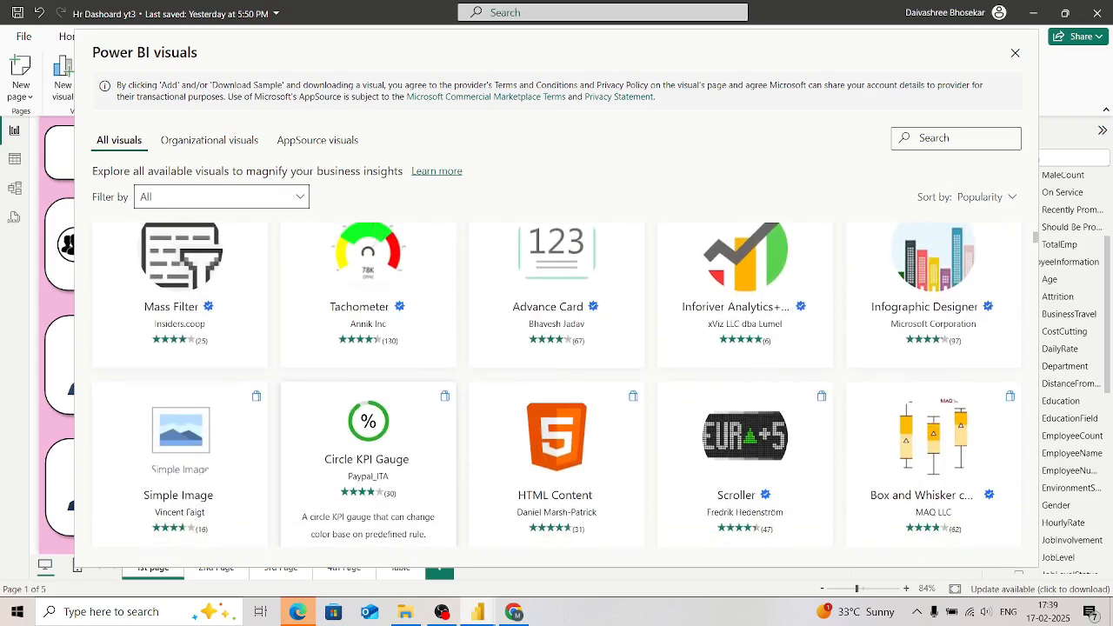
{"action": "scroll", "coordinate": [368, 473], "scroll_direction": "down", "scroll_amount": 3}
{"action": "scroll", "coordinate": [368, 474], "scroll_direction": "up", "scroll_amount": 12}
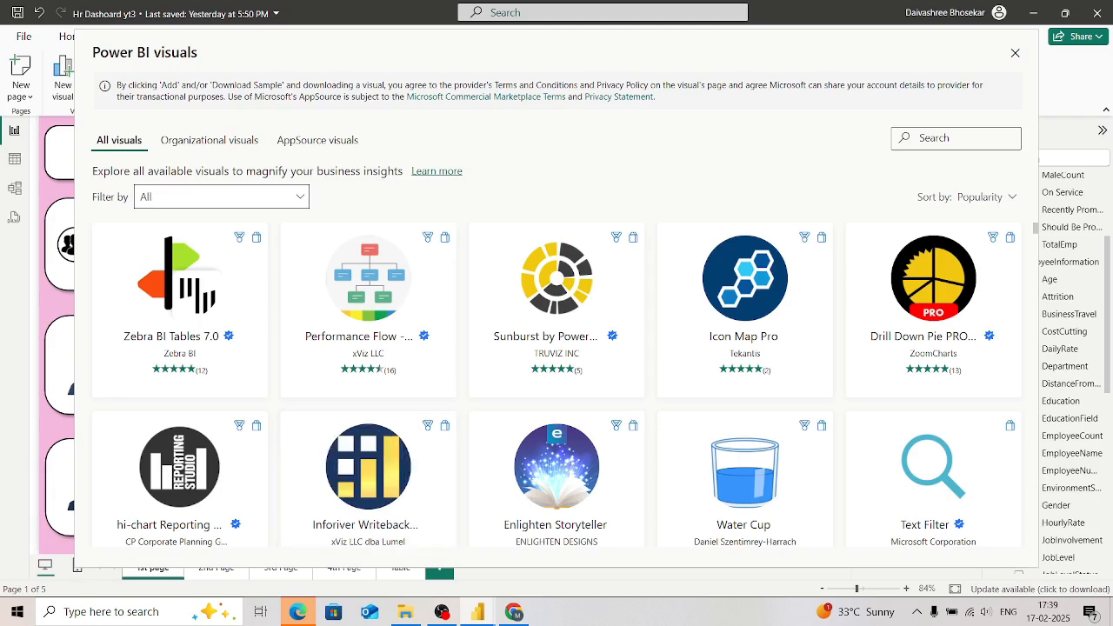
{"action": "key", "text": "Escape"}
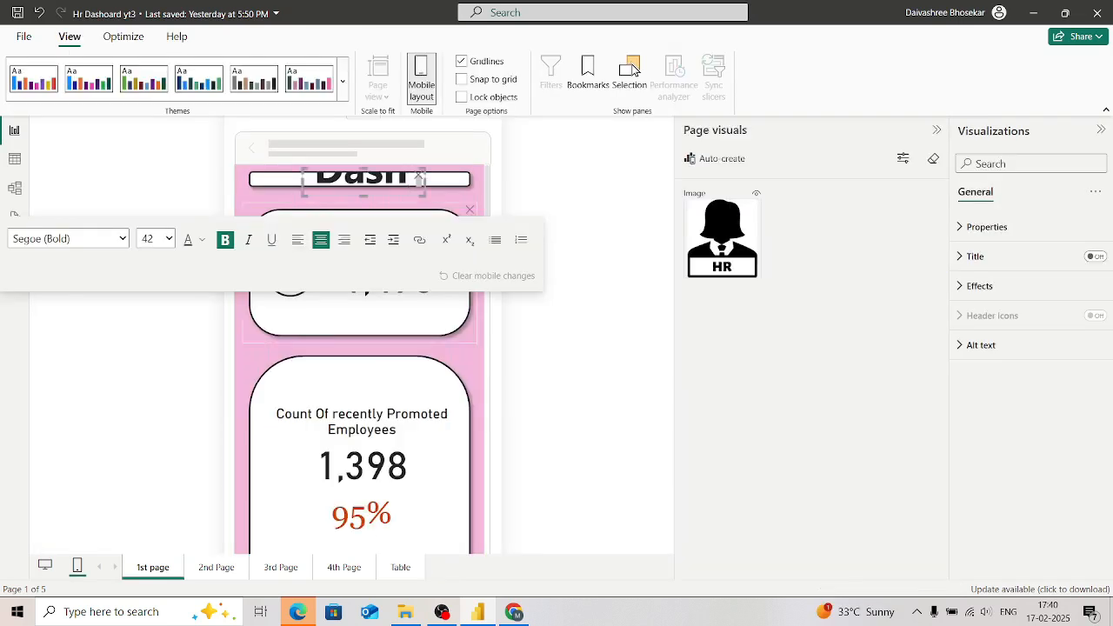
Step: Deselect the title text and examine the 1st page's mobile layout from the title banner down to the MaleCount card
{"action": "key", "text": "Escape"}
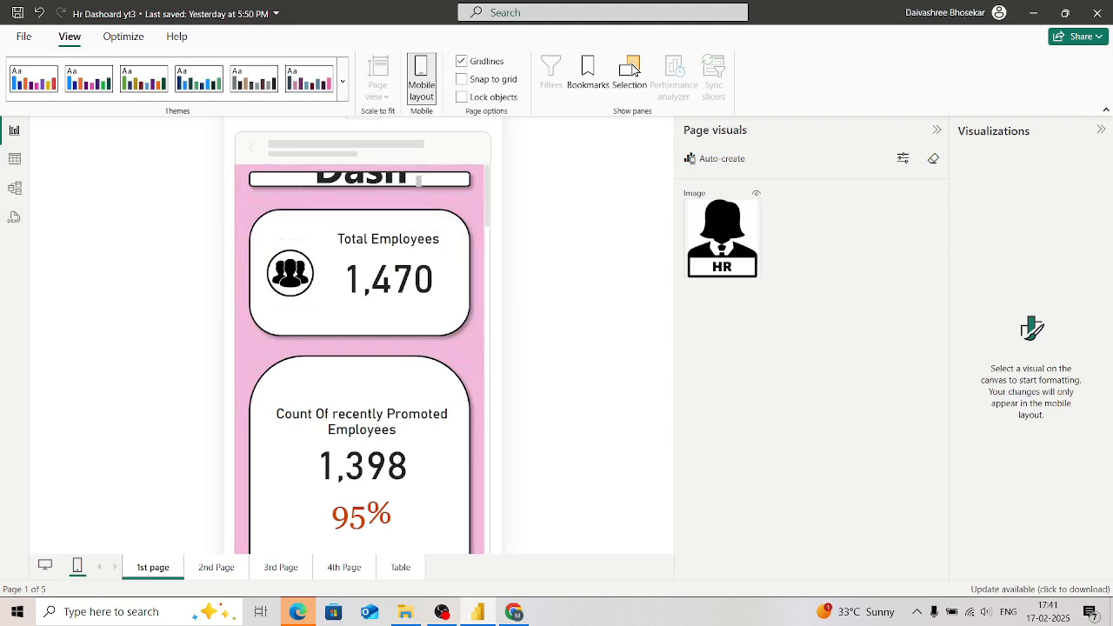
{"action": "scroll", "coordinate": [388, 273], "scroll_direction": "down", "scroll_amount": 1}
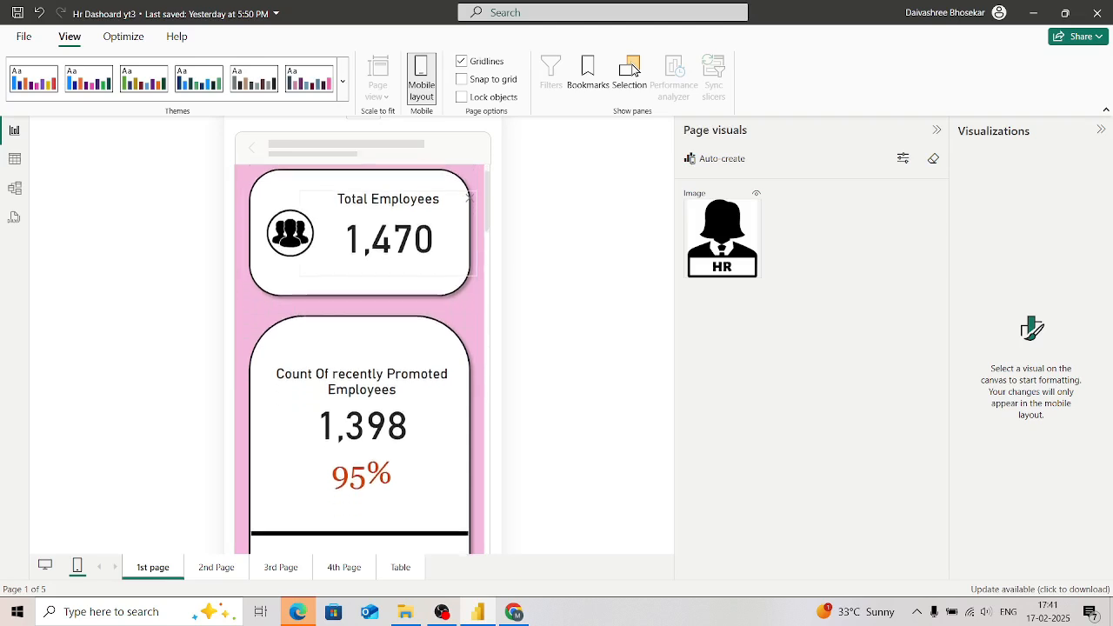
{"action": "scroll", "coordinate": [387, 273], "scroll_direction": "up", "scroll_amount": 1}
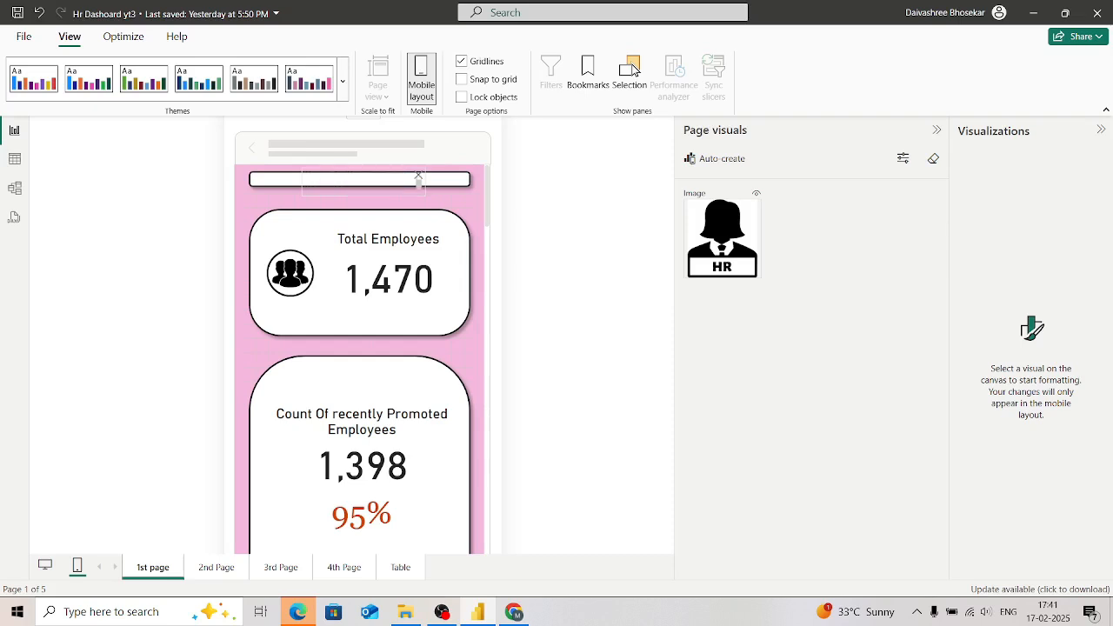
{"action": "scroll", "coordinate": [374, 305], "scroll_direction": "down", "scroll_amount": 2}
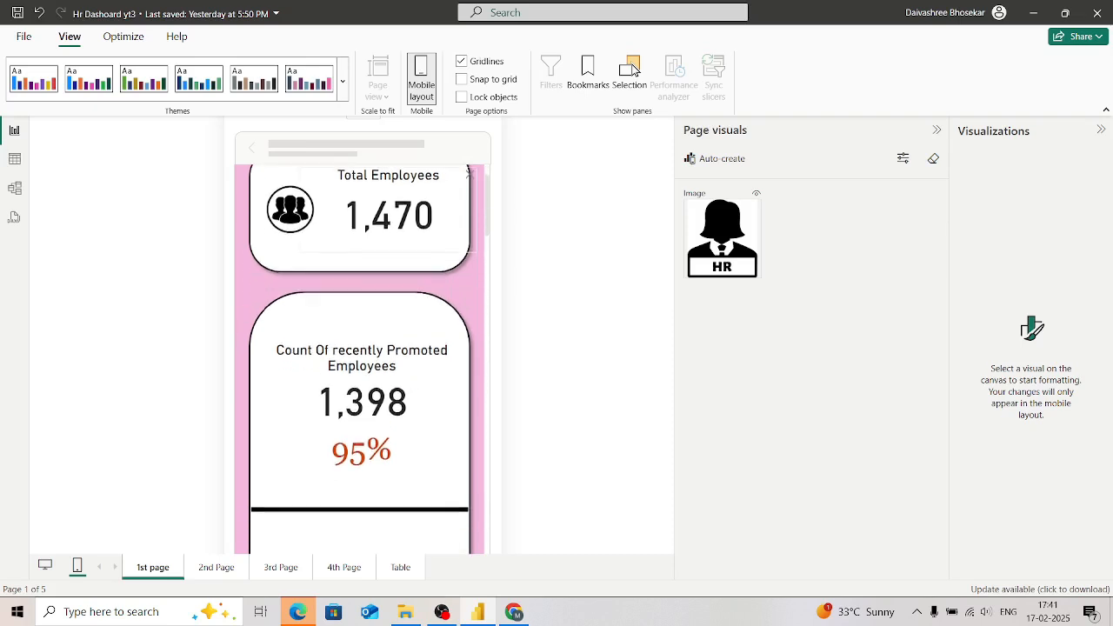
{"action": "scroll", "coordinate": [373, 305], "scroll_direction": "down", "scroll_amount": 1}
{"action": "scroll", "coordinate": [374, 304], "scroll_direction": "up", "scroll_amount": 2}
{"action": "scroll", "coordinate": [374, 304], "scroll_direction": "down", "scroll_amount": 1}
{"action": "scroll", "coordinate": [374, 305], "scroll_direction": "down", "scroll_amount": 6}
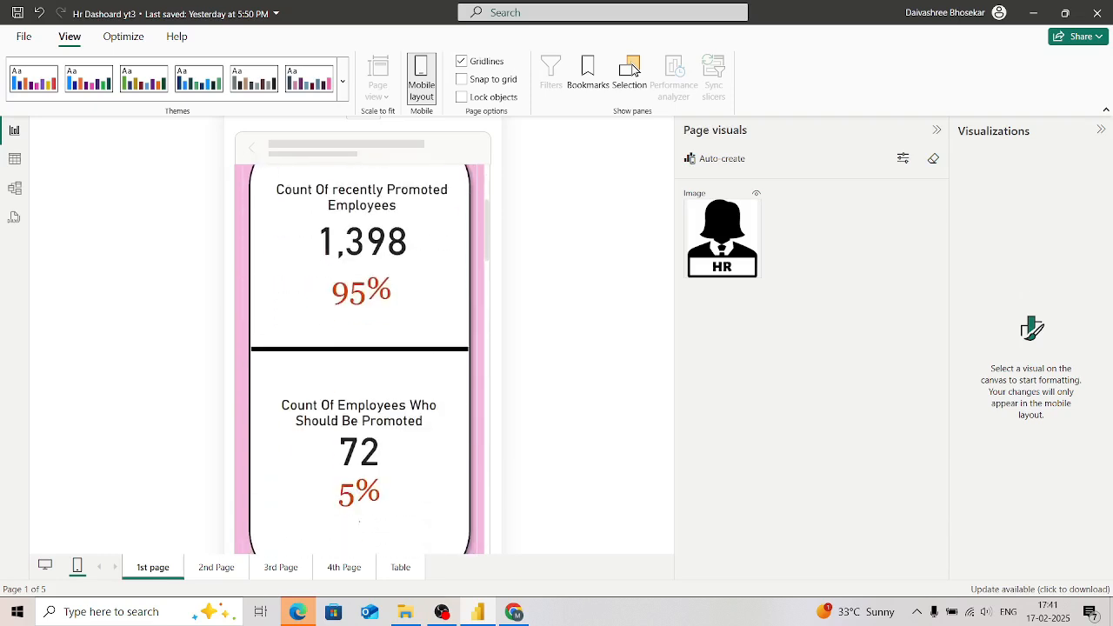
{"action": "scroll", "coordinate": [374, 304], "scroll_direction": "down", "scroll_amount": 4}
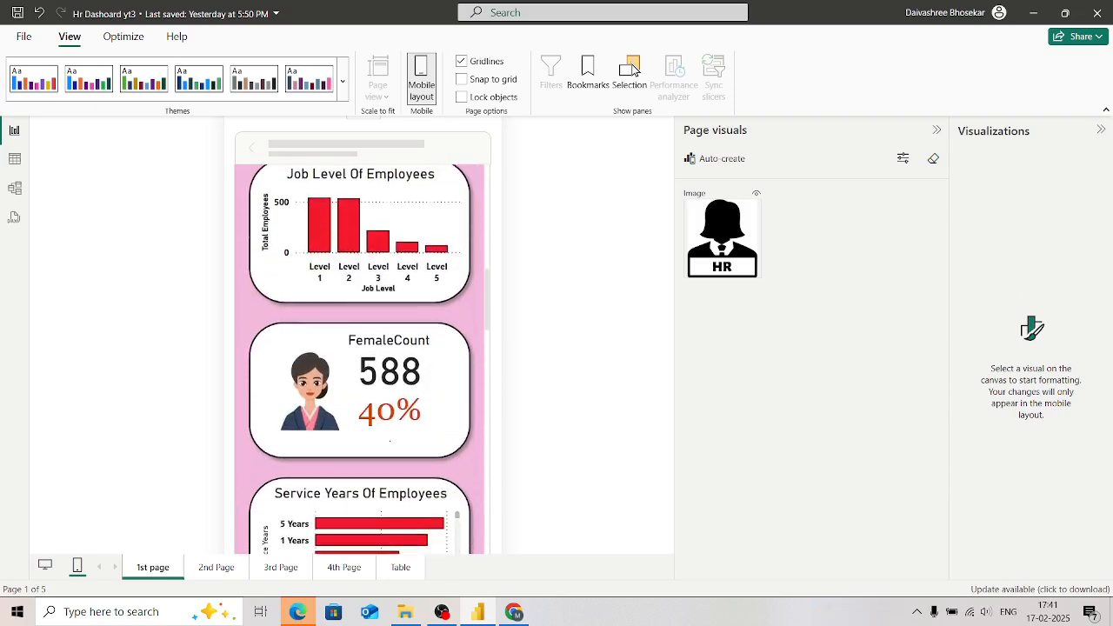
{"action": "scroll", "coordinate": [360, 348], "scroll_direction": "down", "scroll_amount": 8}
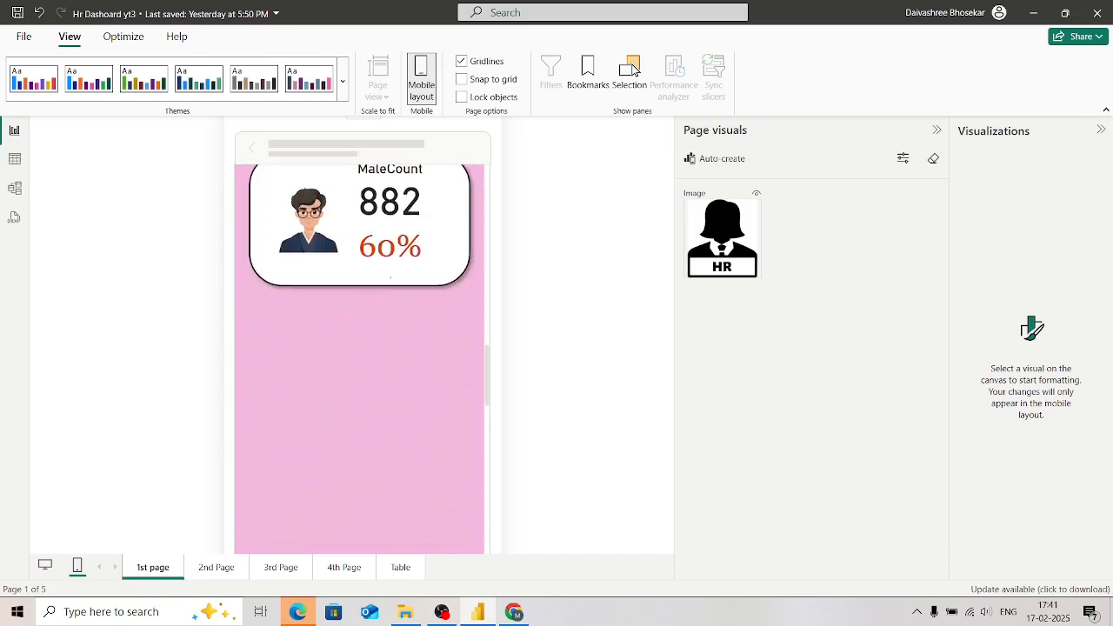
{"action": "scroll", "coordinate": [360, 348], "scroll_direction": "up", "scroll_amount": 10}
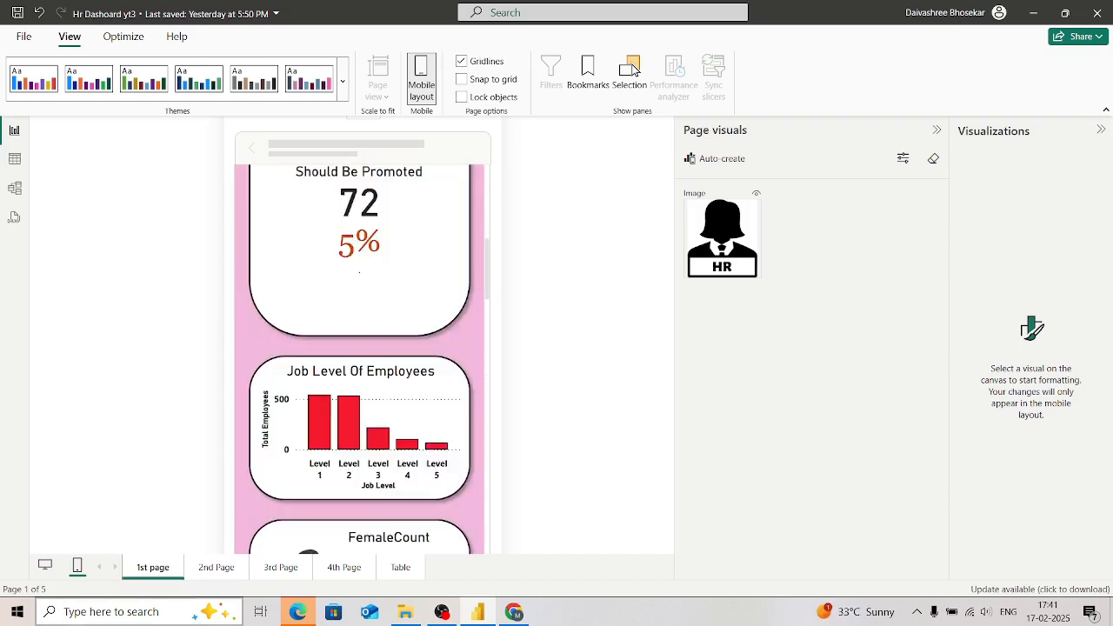